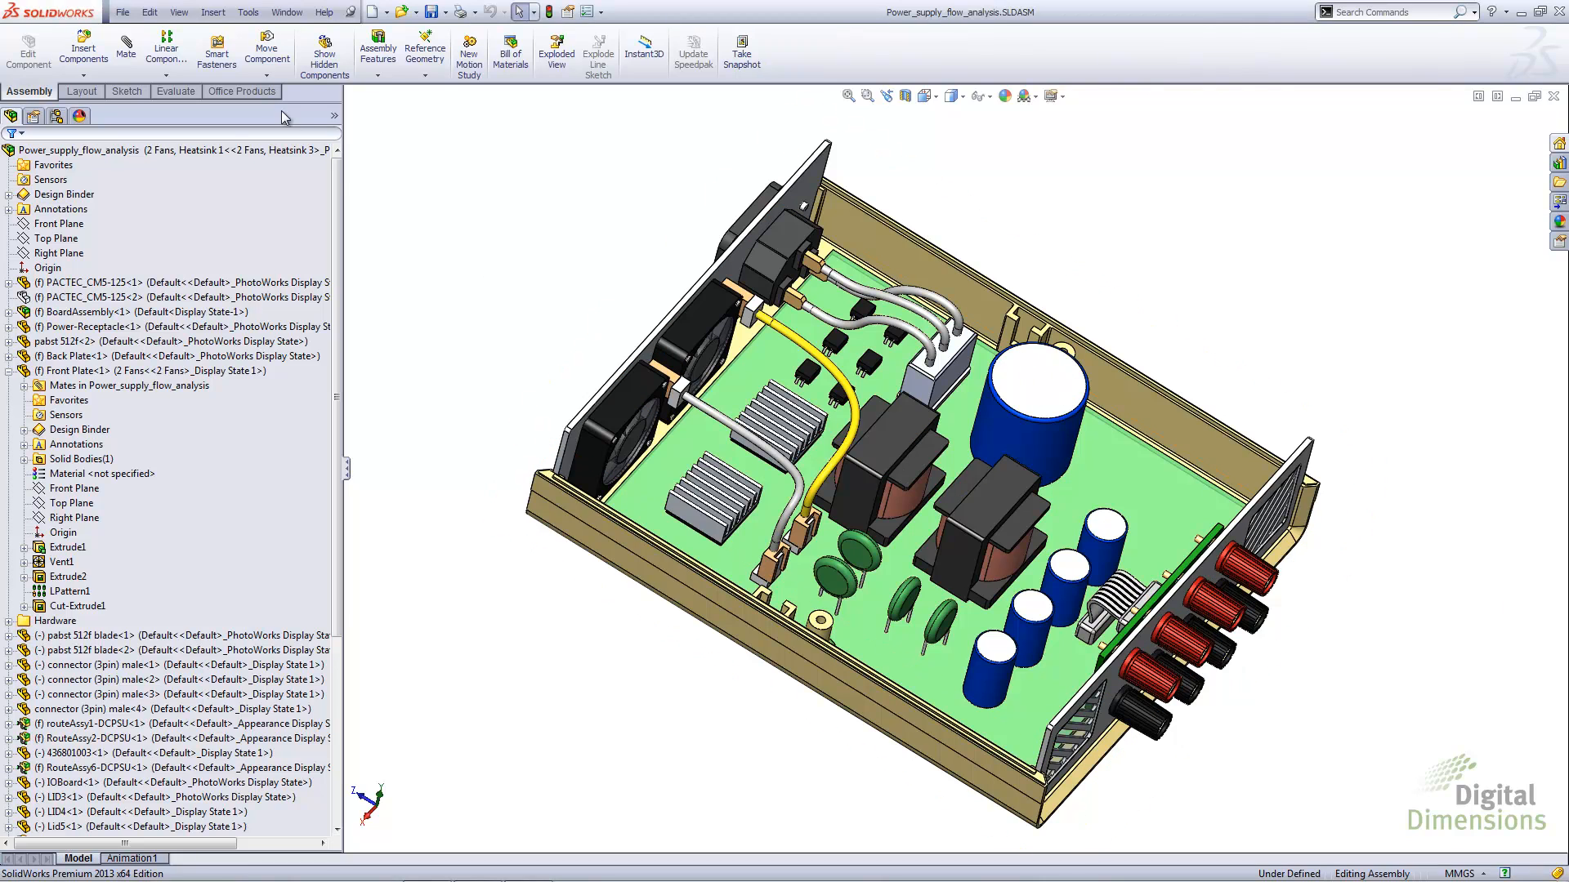
Insert a new part into the assembly from the Part template and position it on the circuit board's upper face
click(225, 14)
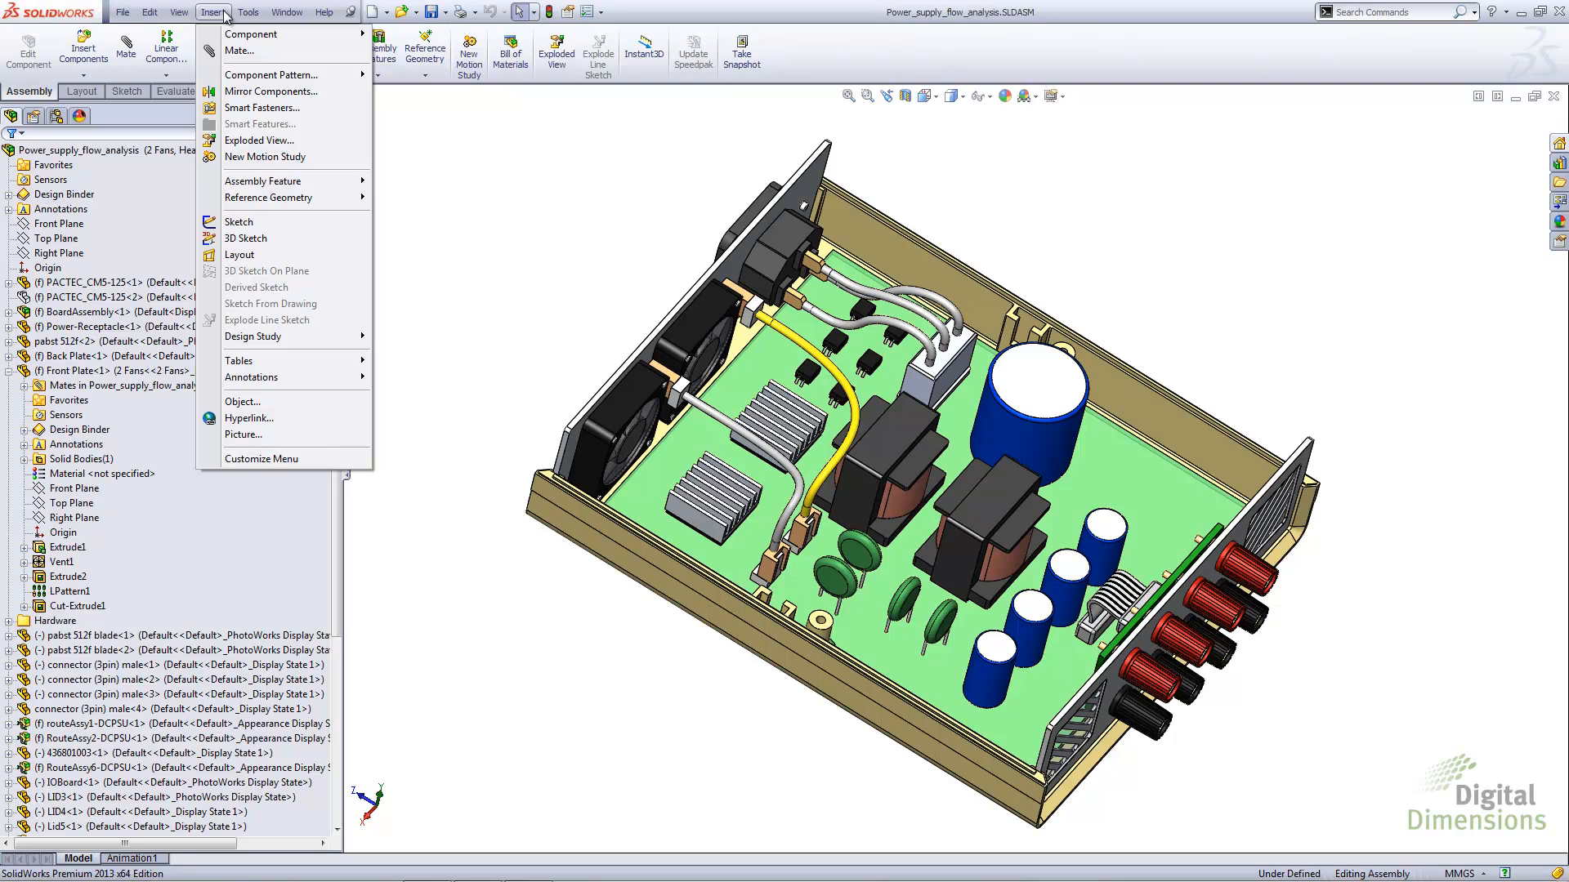
mouse_move(284, 38)
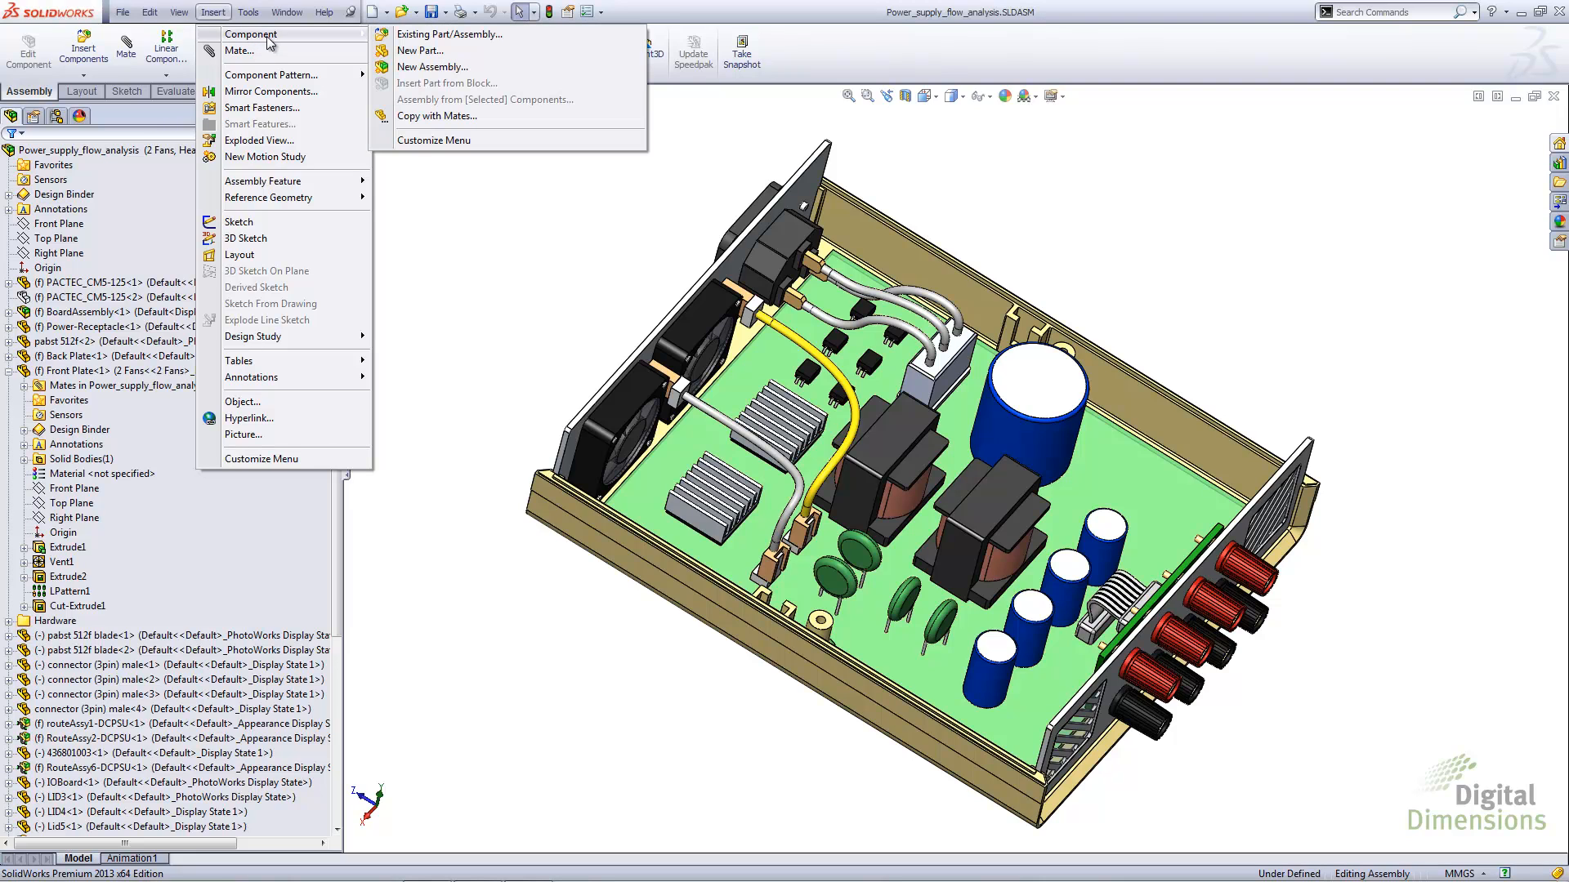
click(422, 51)
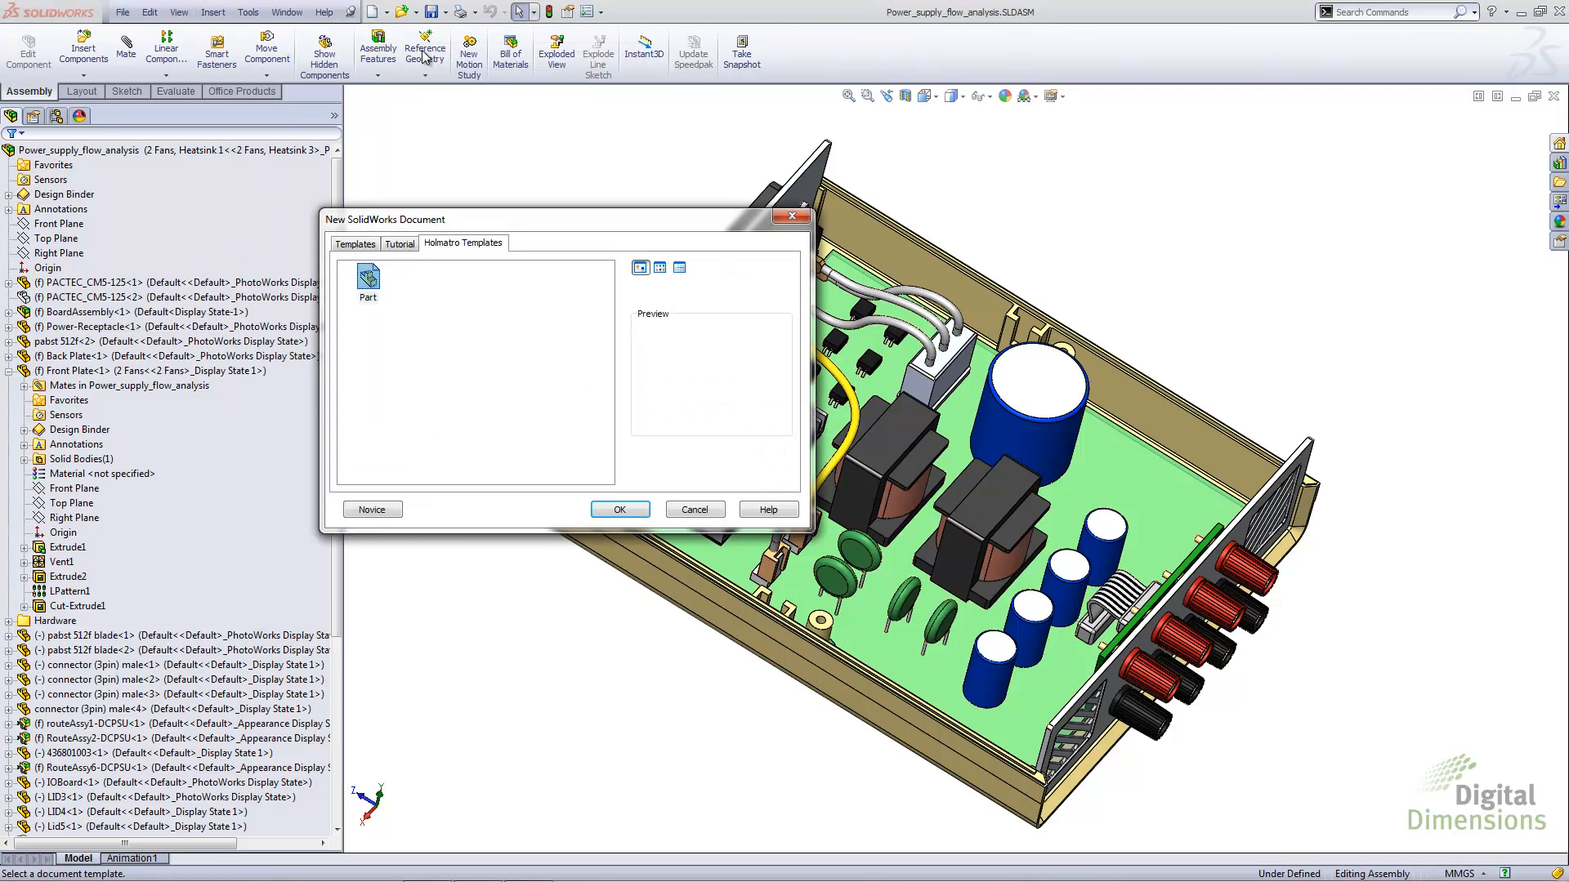
click(358, 244)
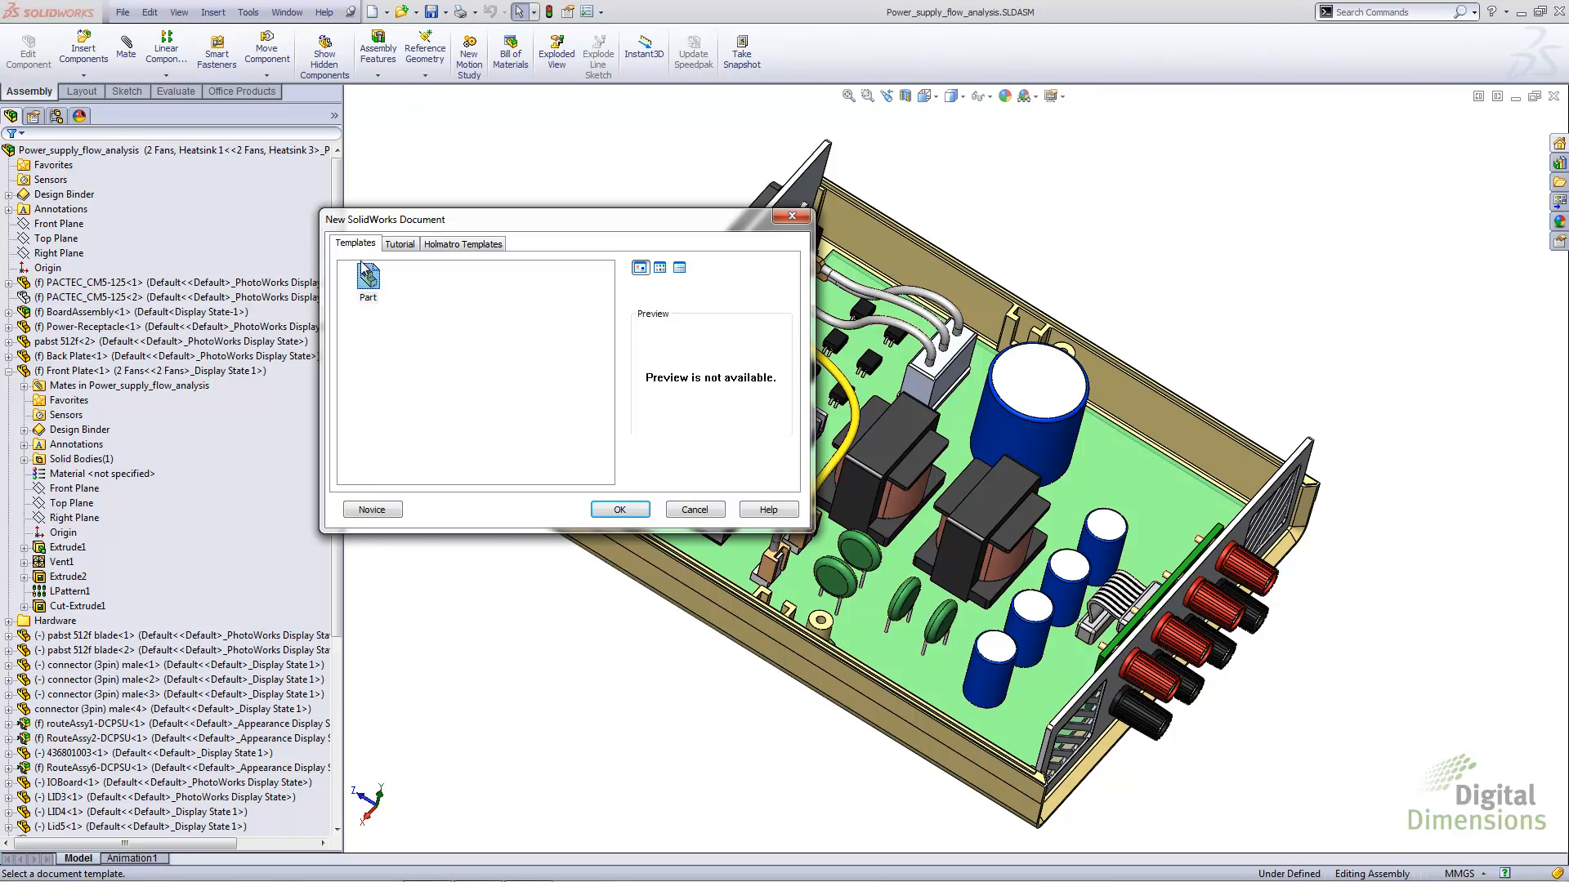
double_click(362, 264)
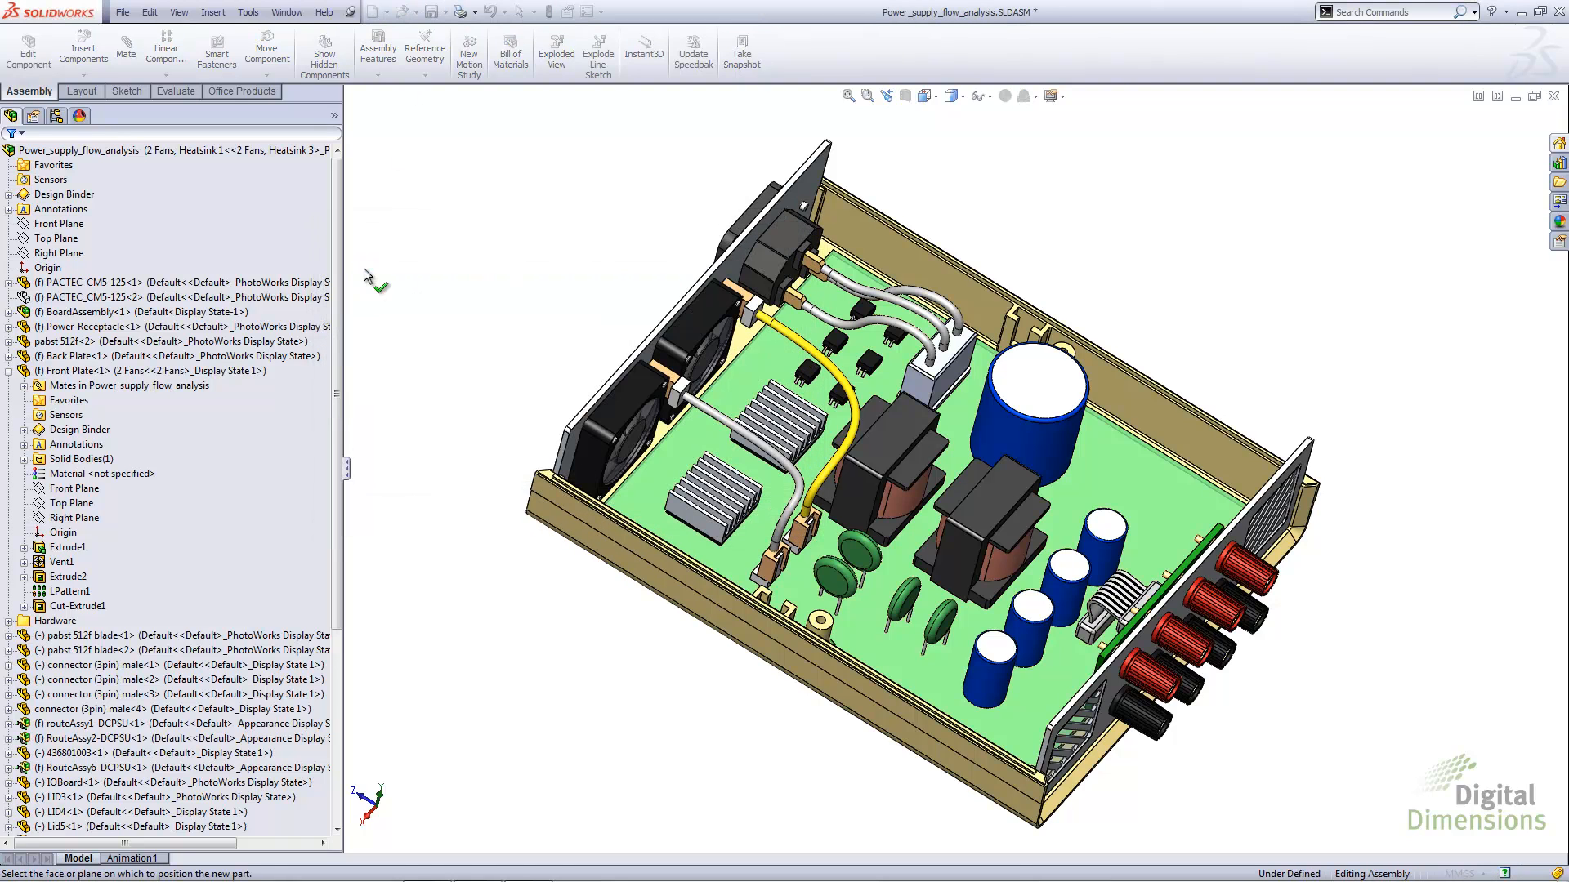
click(1125, 484)
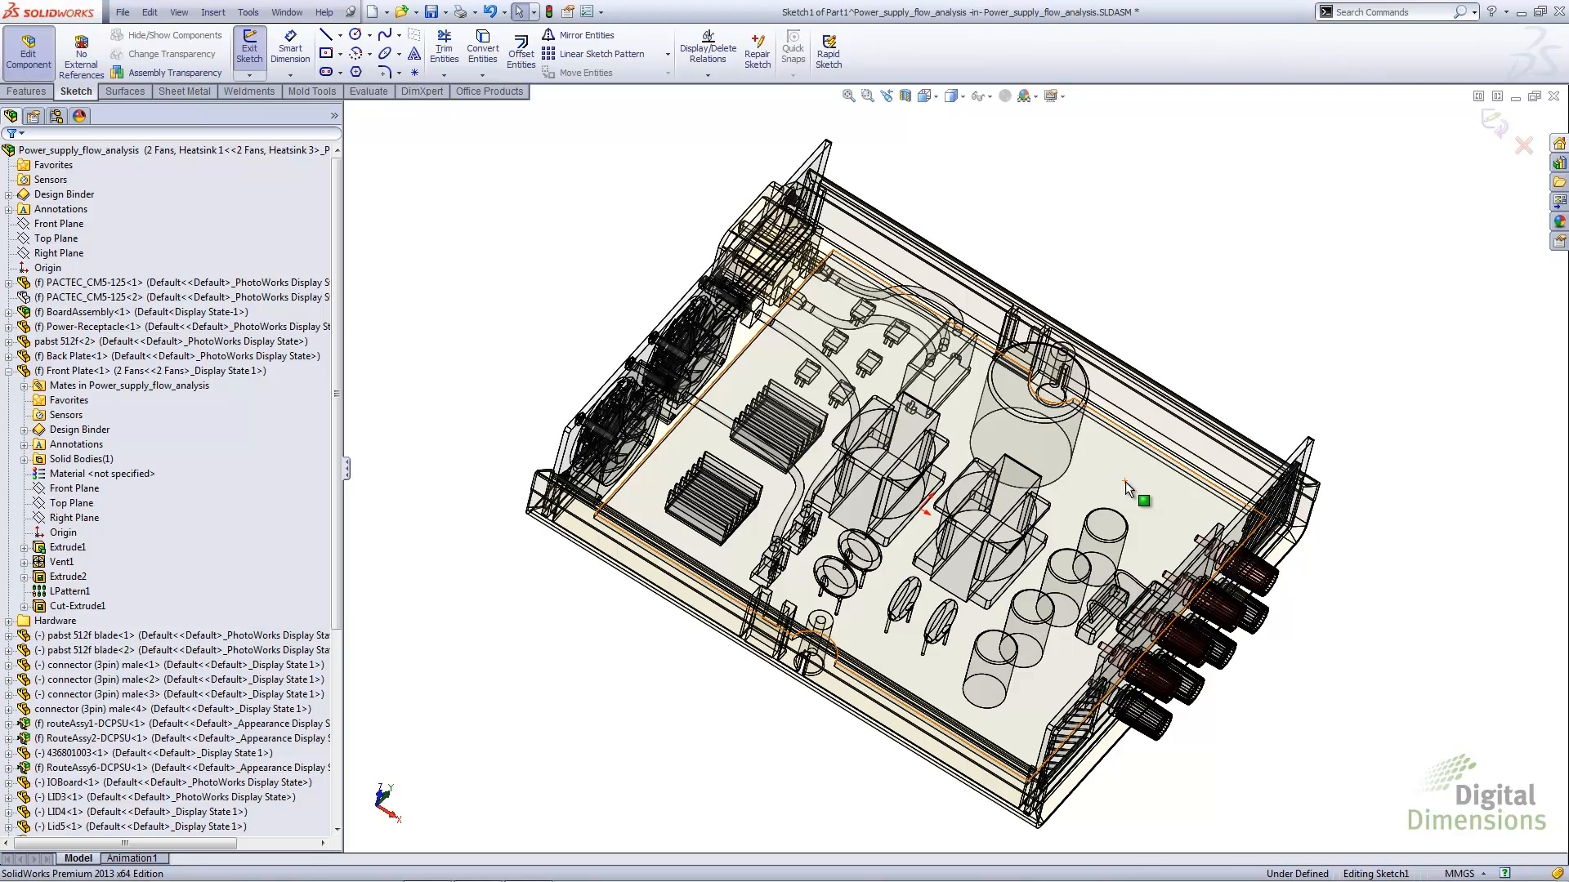
Sketch a center rectangle about 29 by 23 mm on the circuit board, in the free corner beside the large blue capacitor
right_drag(1125, 482, 1123, 537)
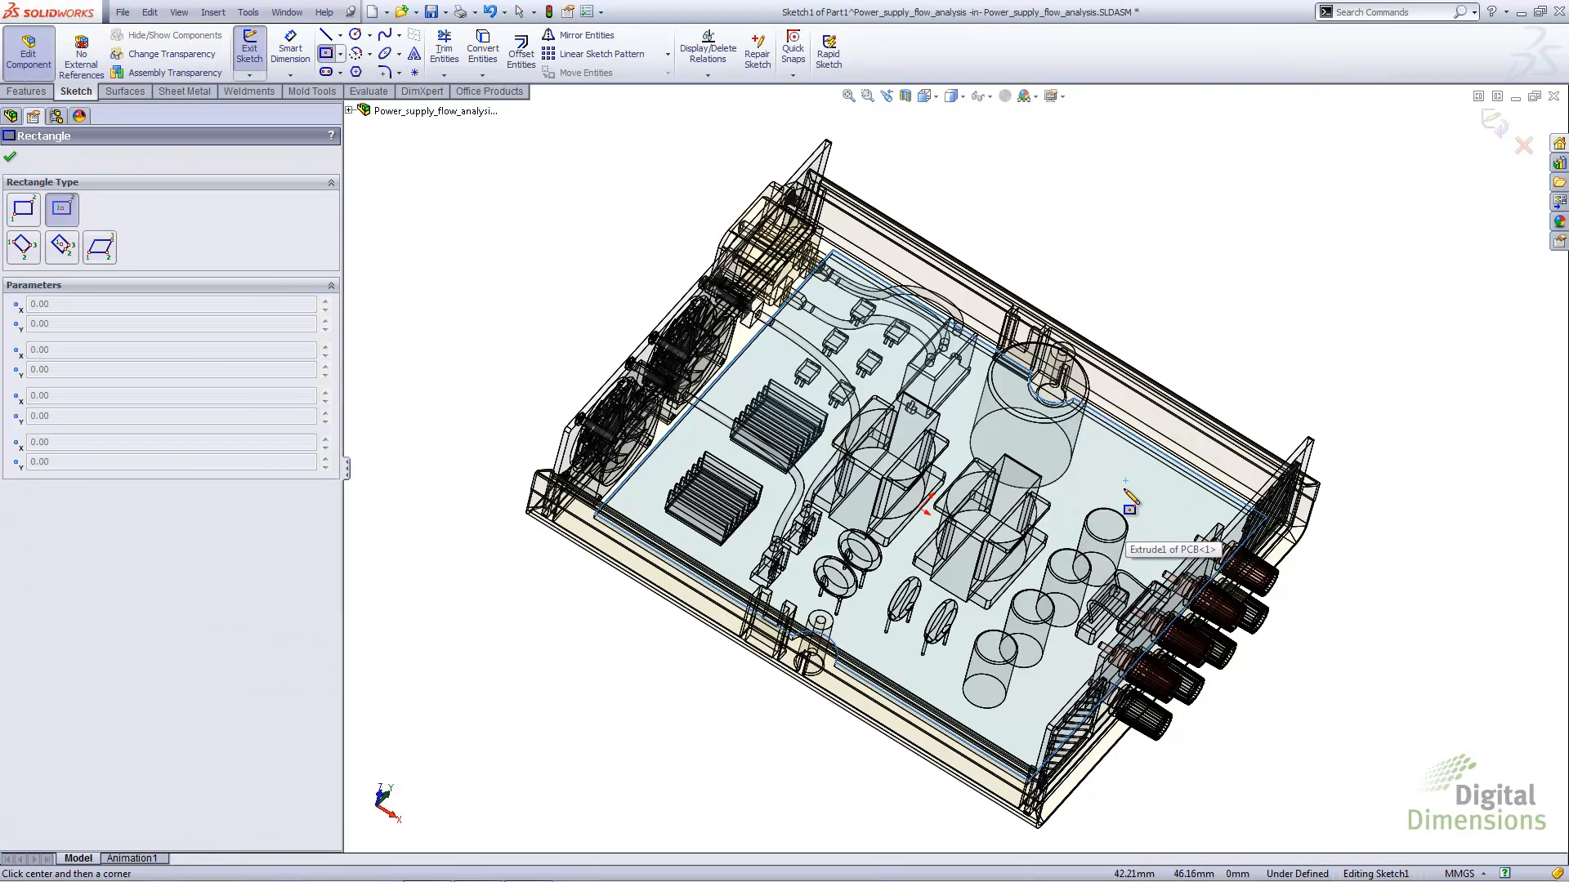
key(ctrl+5)
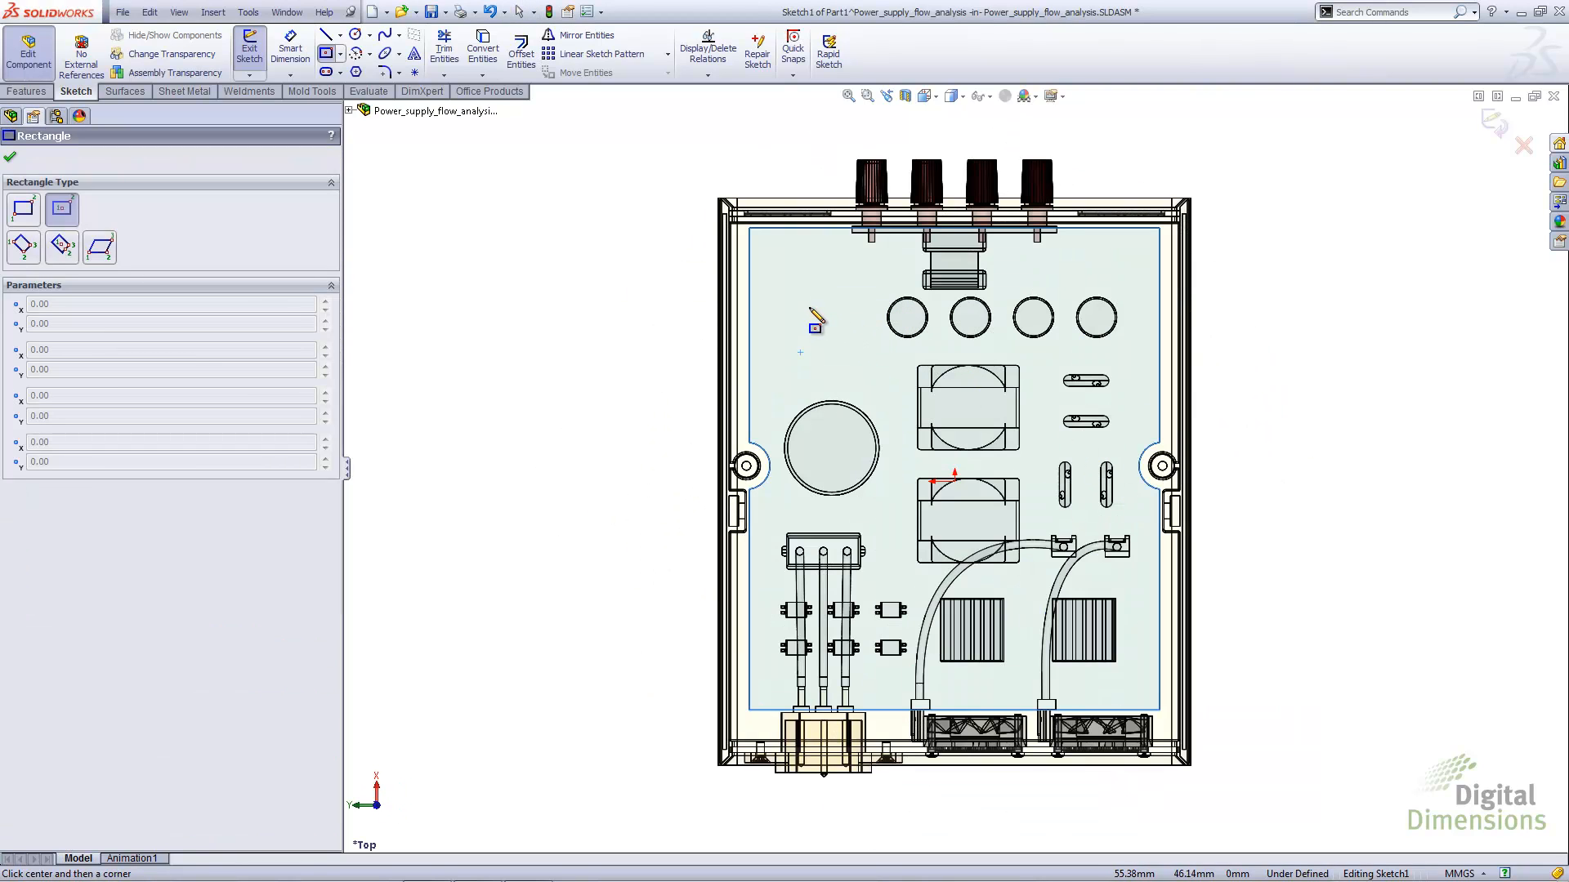
click(808, 302)
click(845, 347)
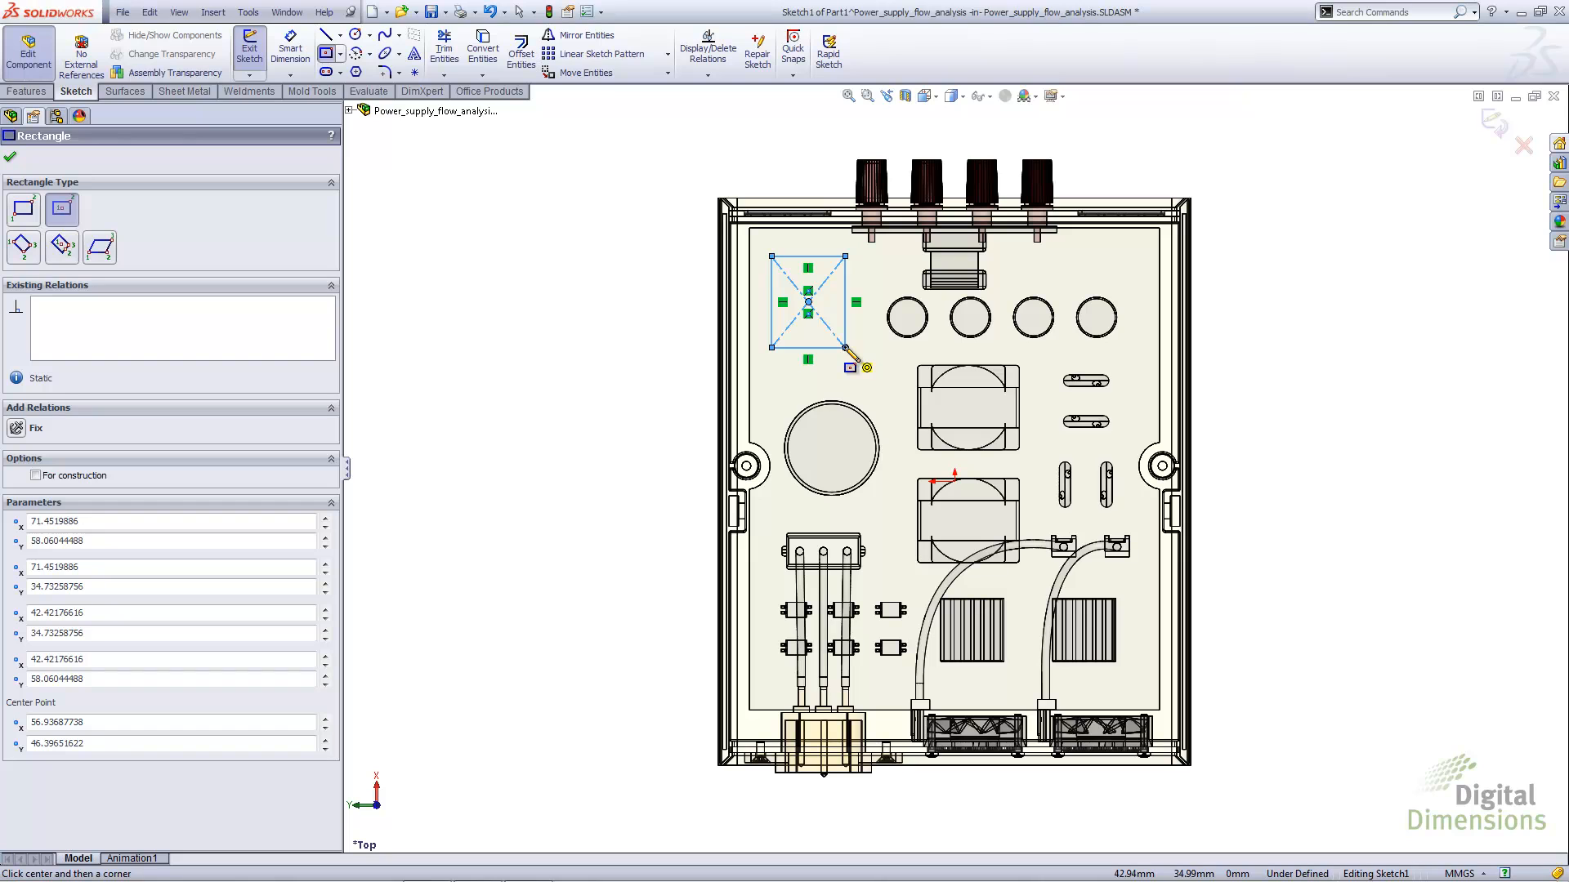
Extrude the rectangle 10 mm blind into a block and return to editing the assembly
click(22, 93)
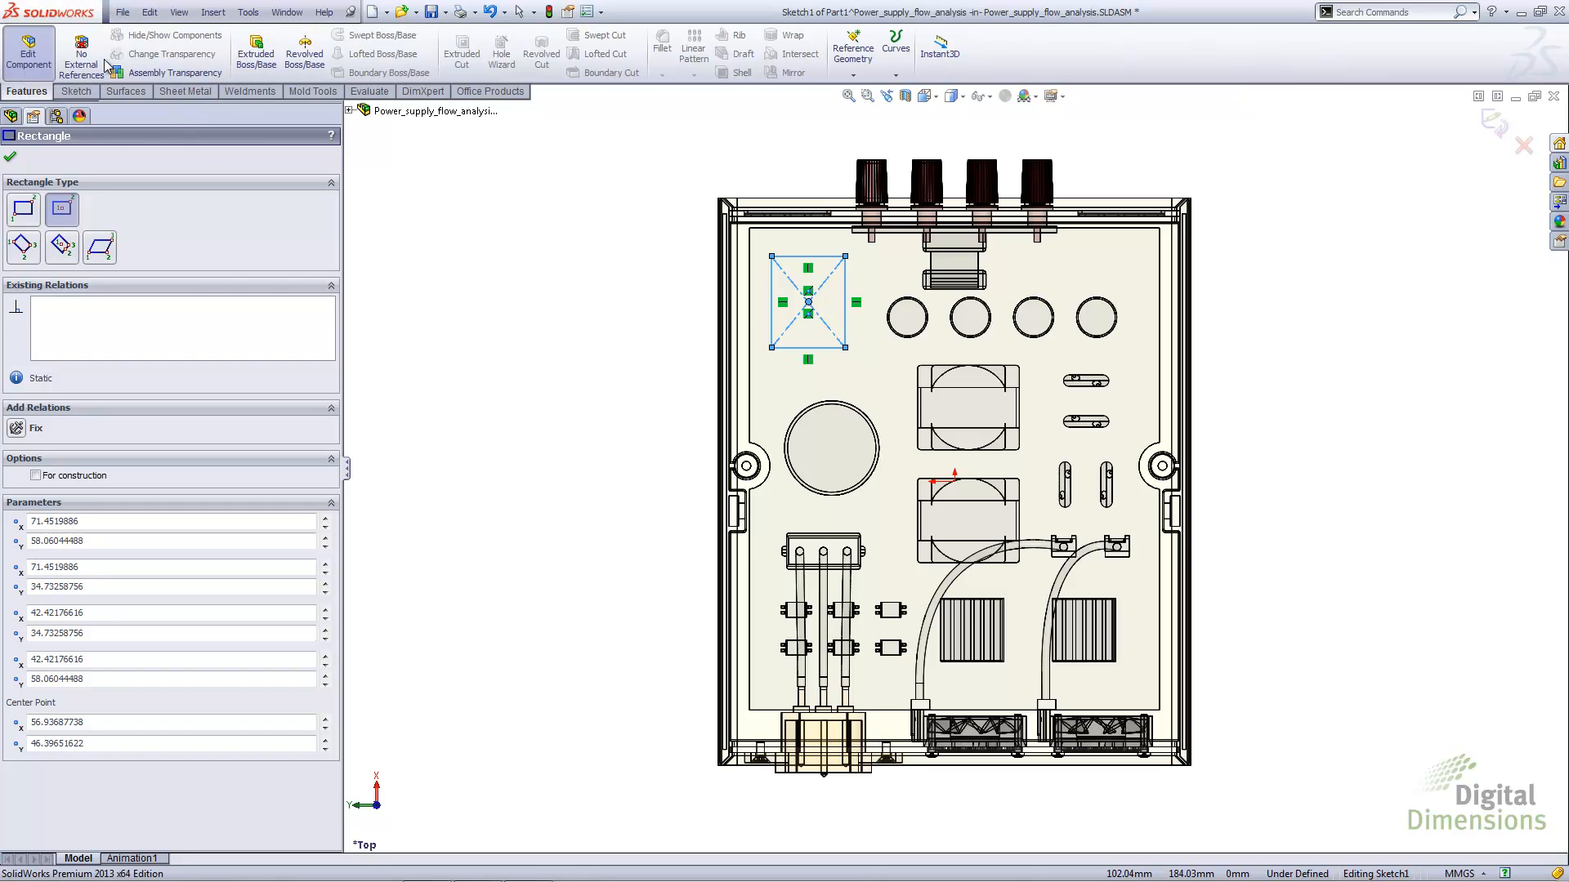
click(256, 53)
middle_drag(774, 353, 847, 243)
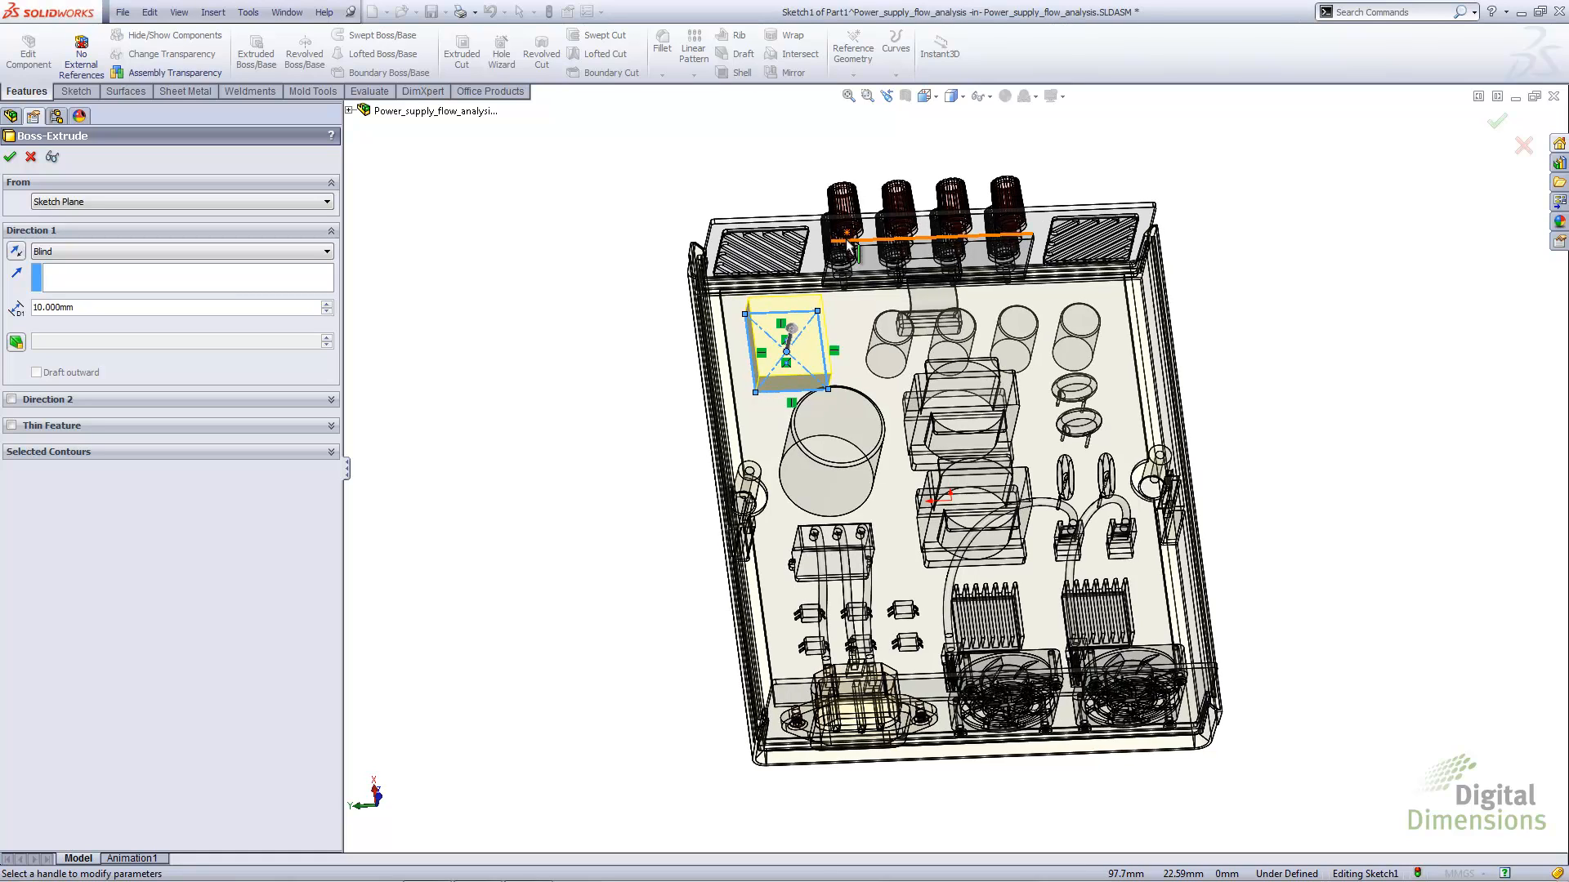
click(1497, 123)
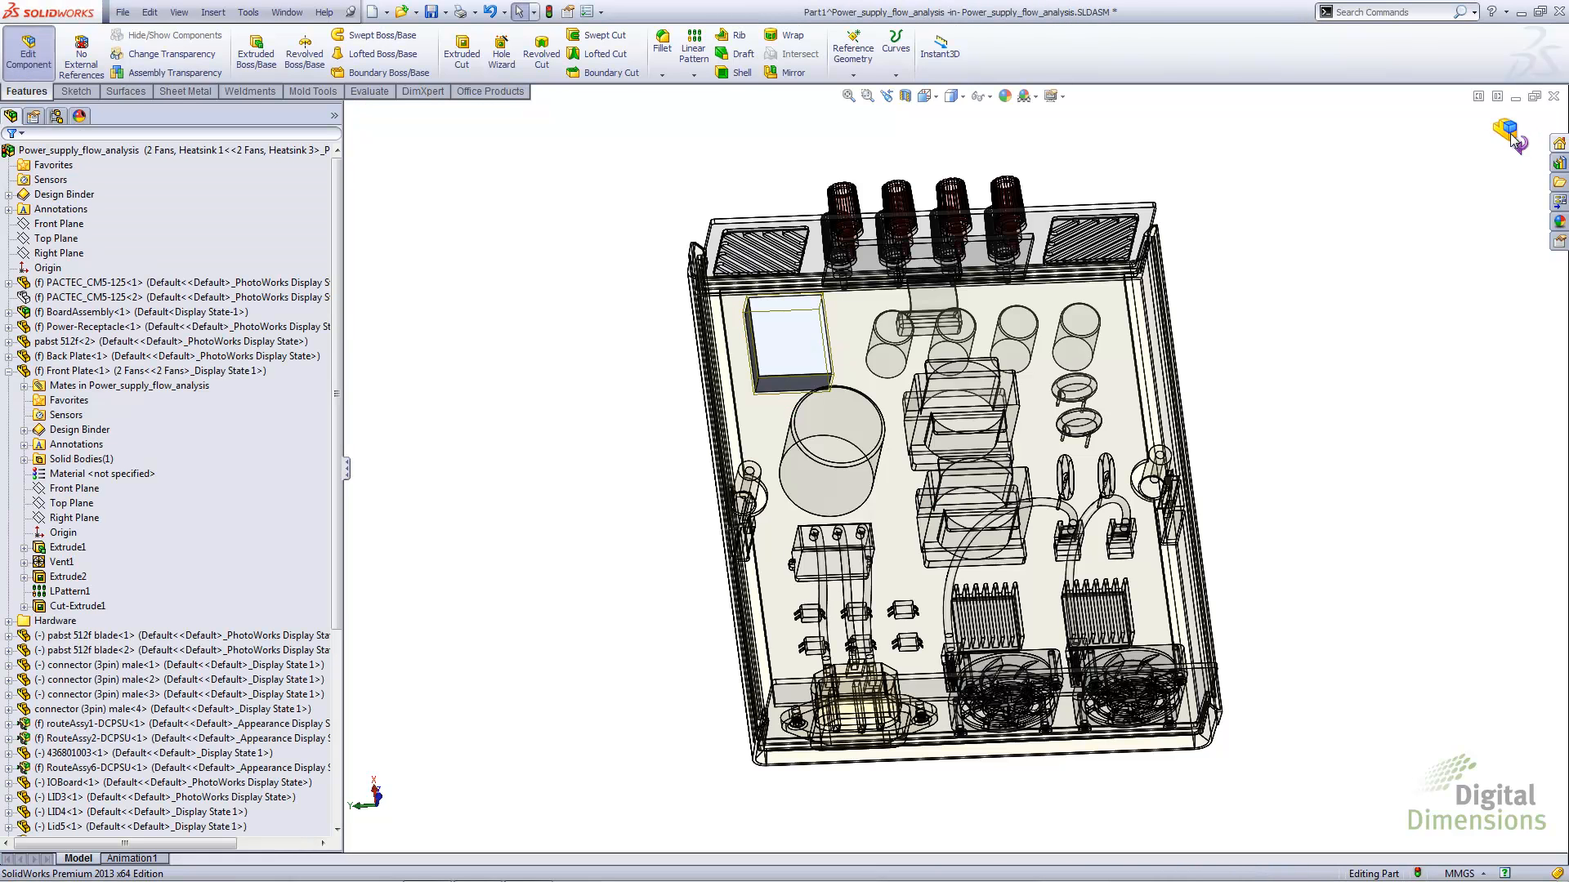
click(1510, 134)
key(ctrl+7)
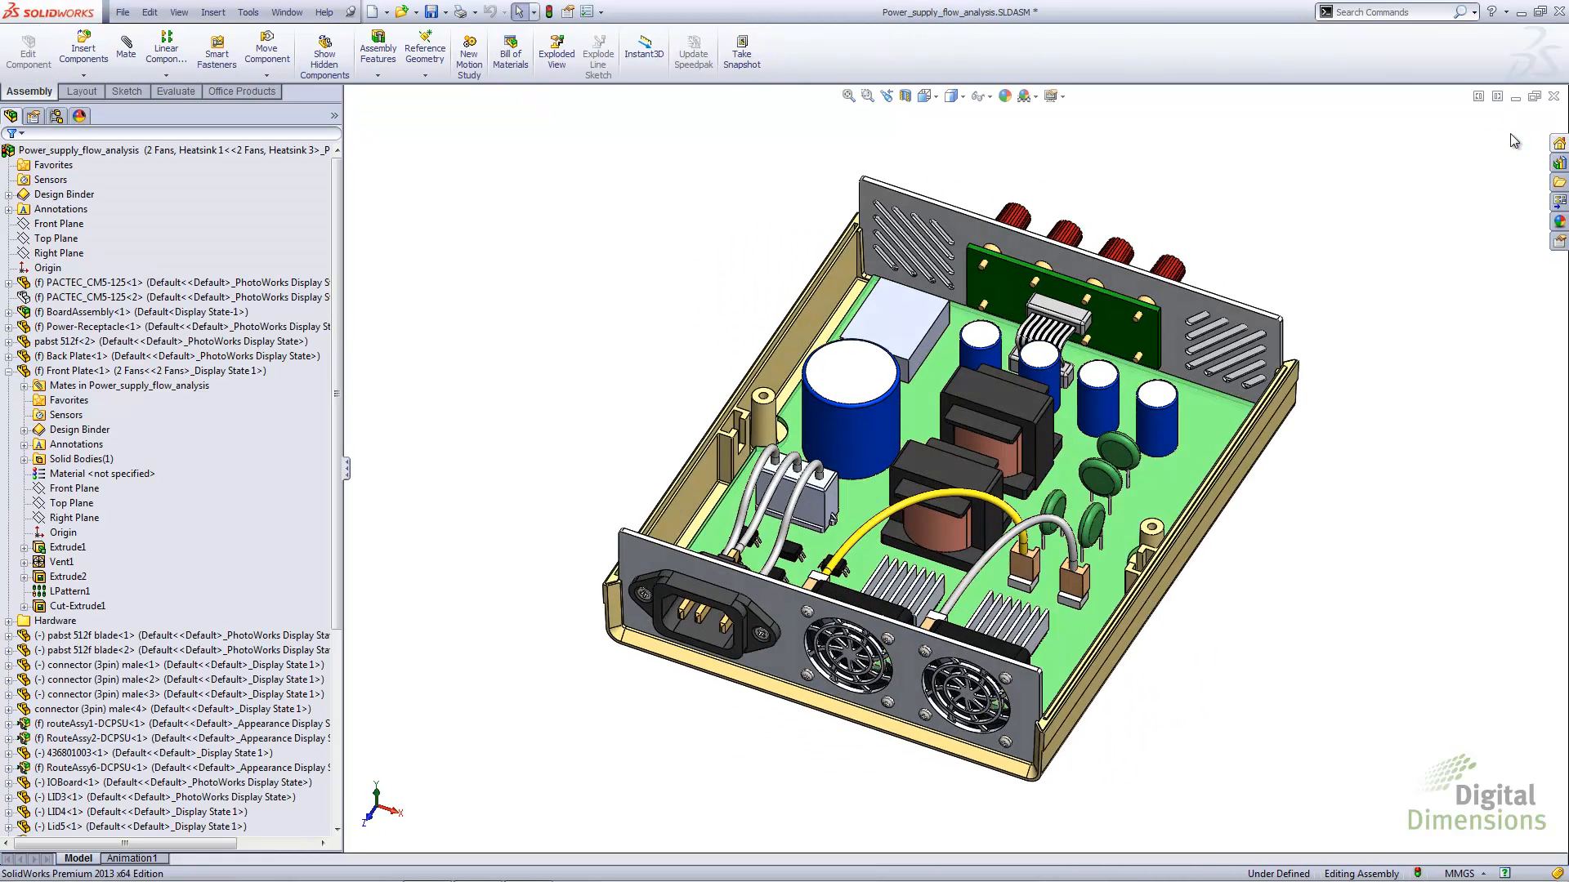
Widen the feature tree and examine the new in-context part's entry at the end of the component list
middle_drag(1287, 490, 1149, 647)
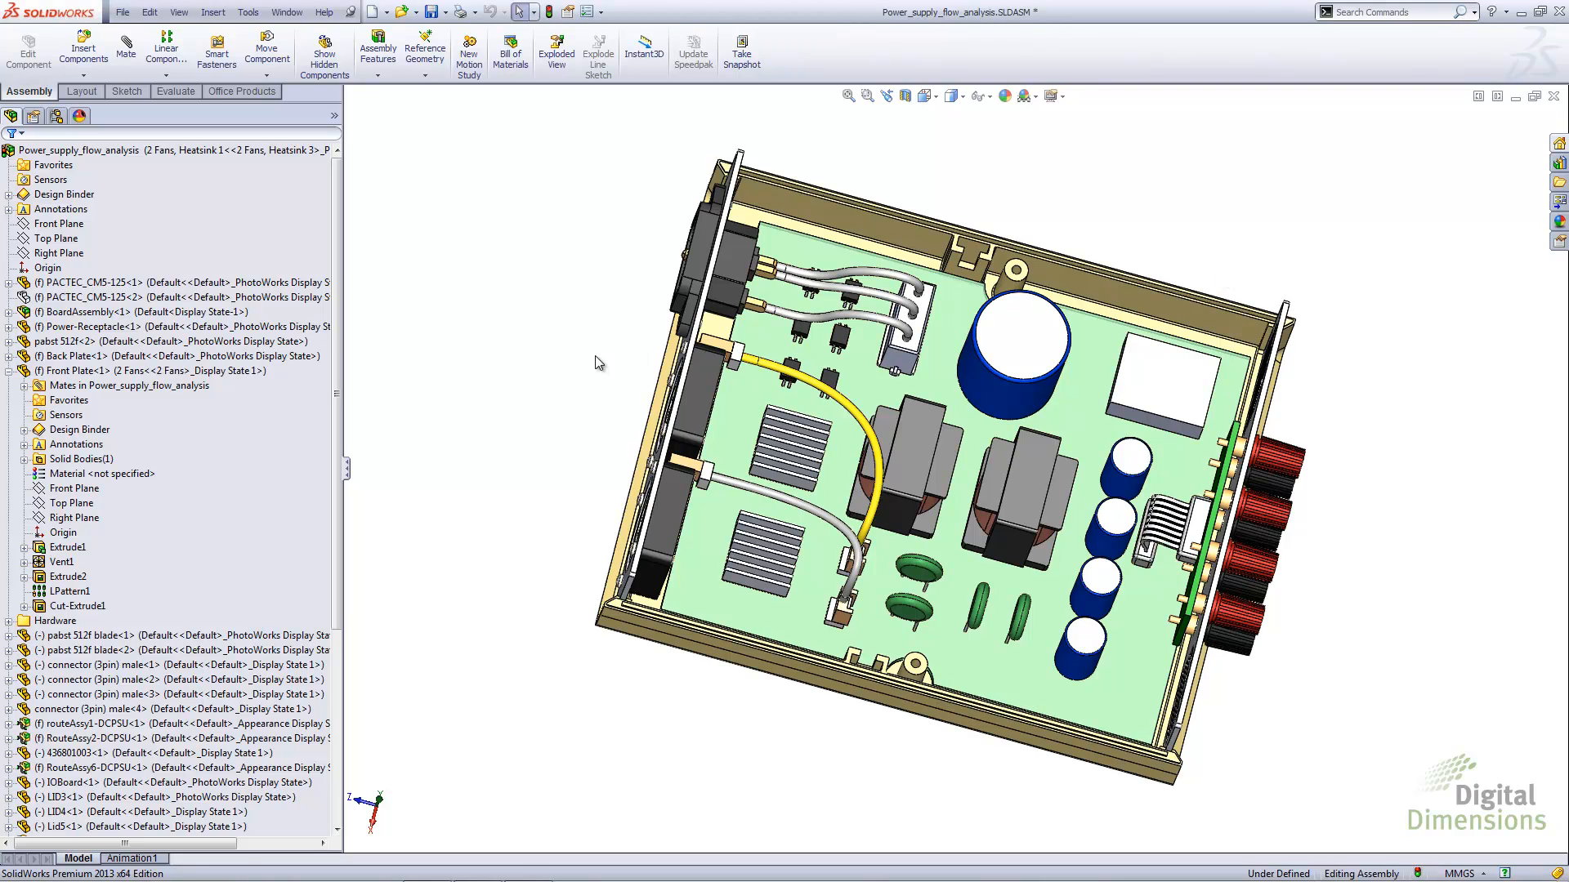
drag(336, 413, 332, 612)
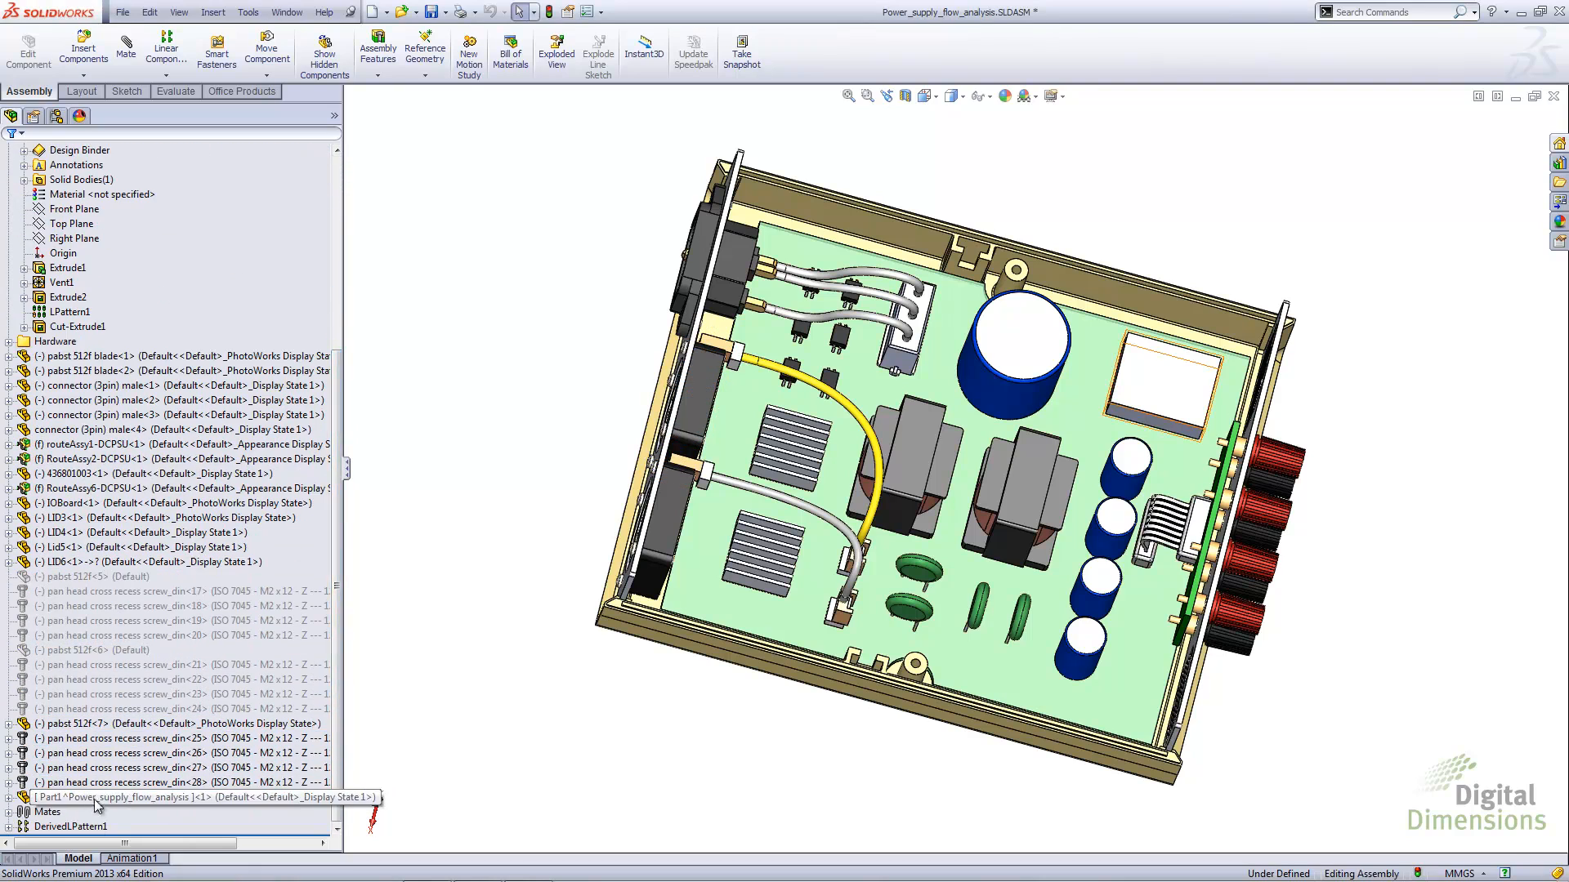
click(174, 755)
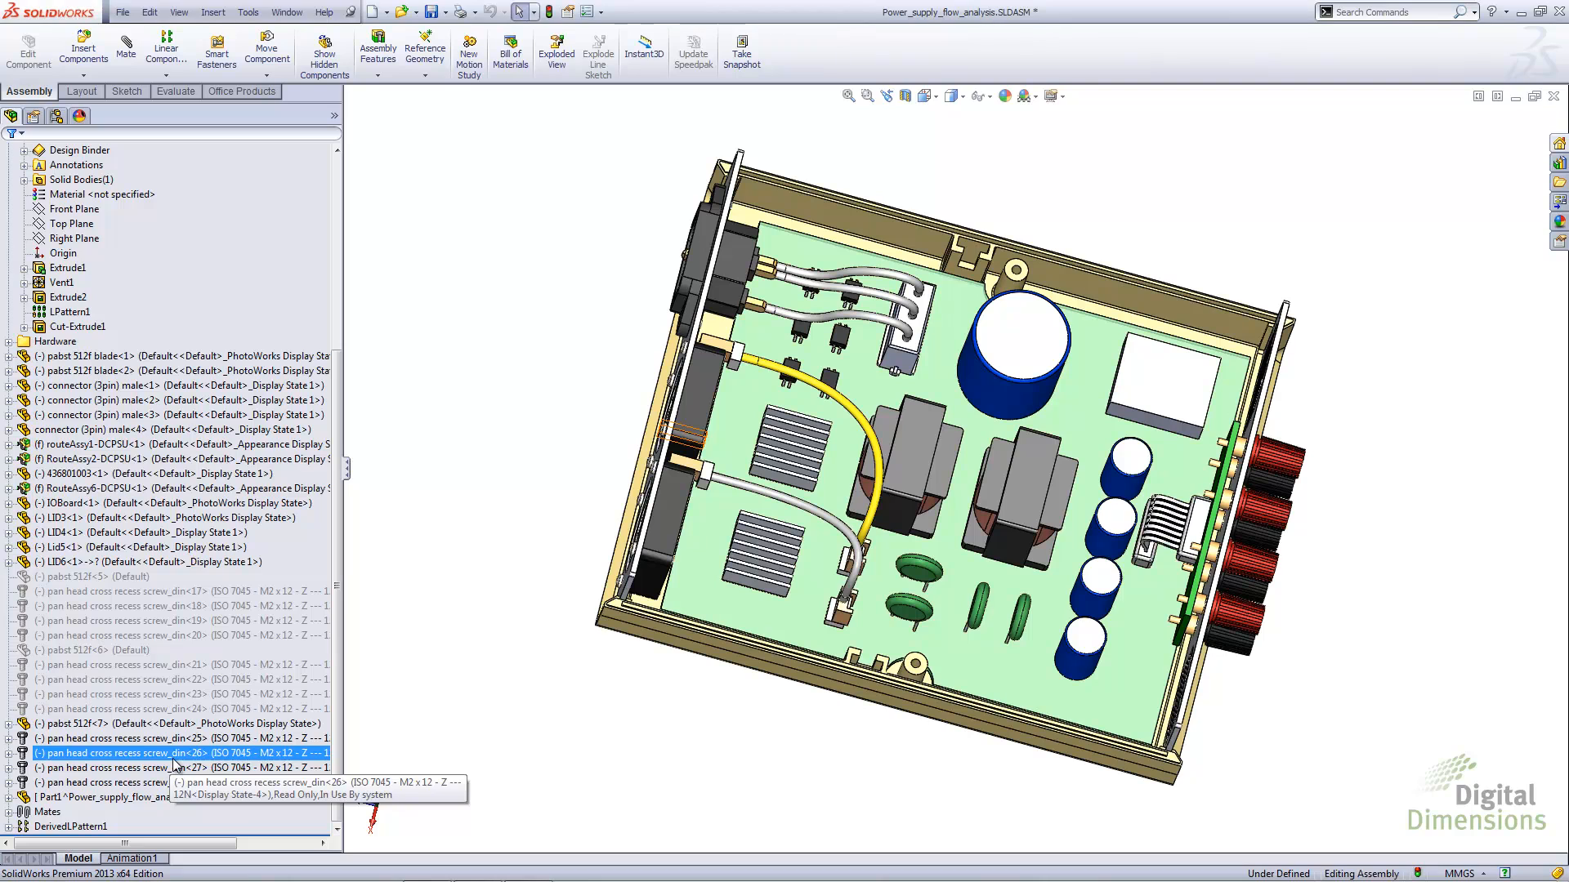
click(441, 699)
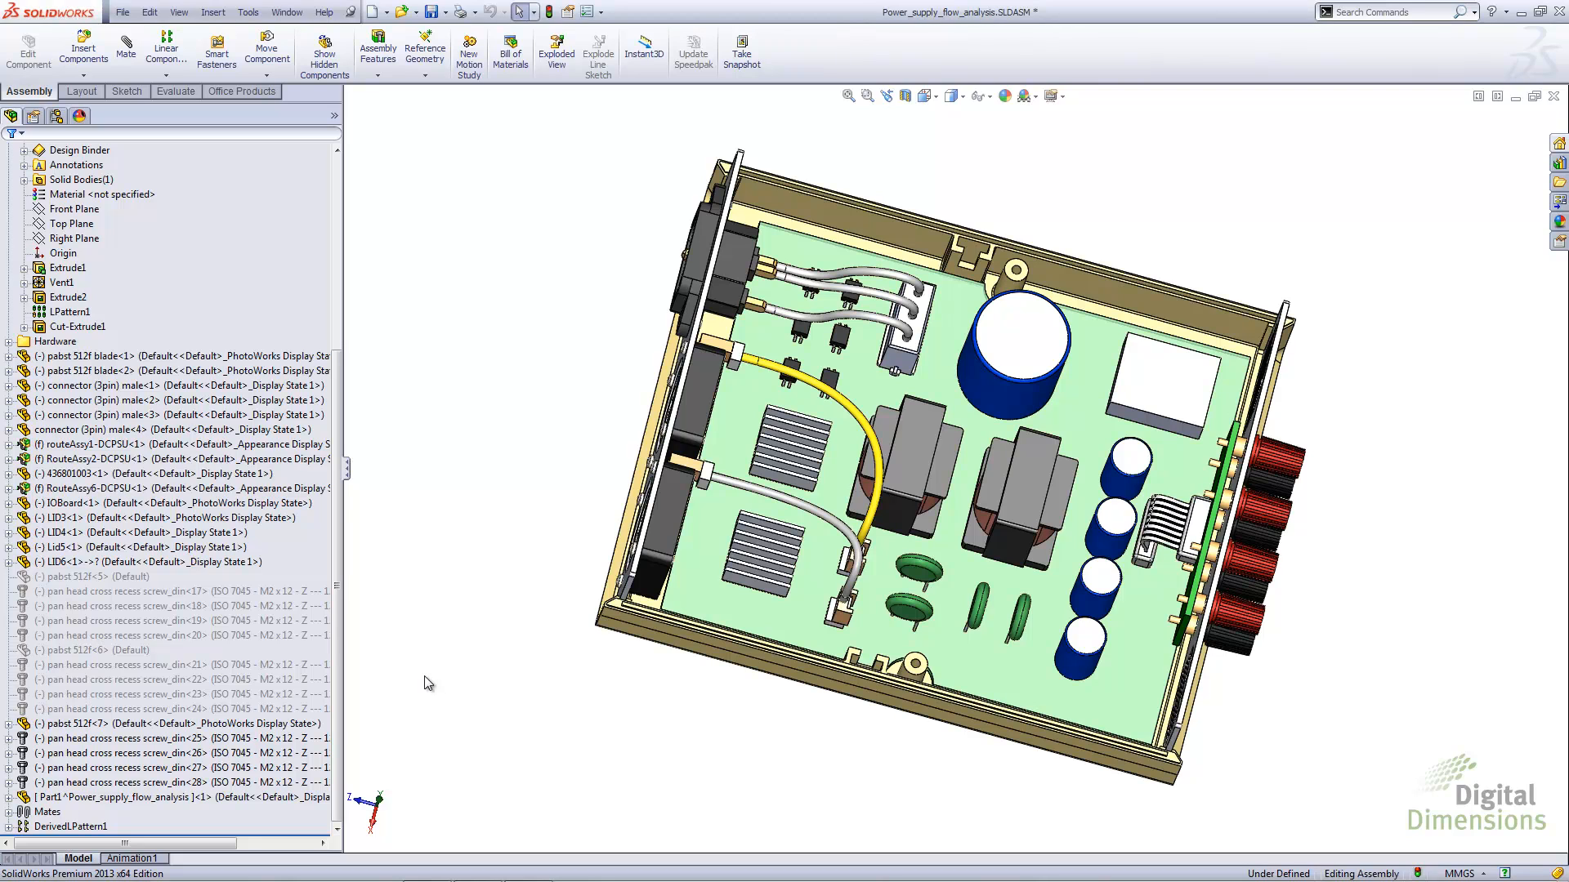
drag(347, 474, 427, 471)
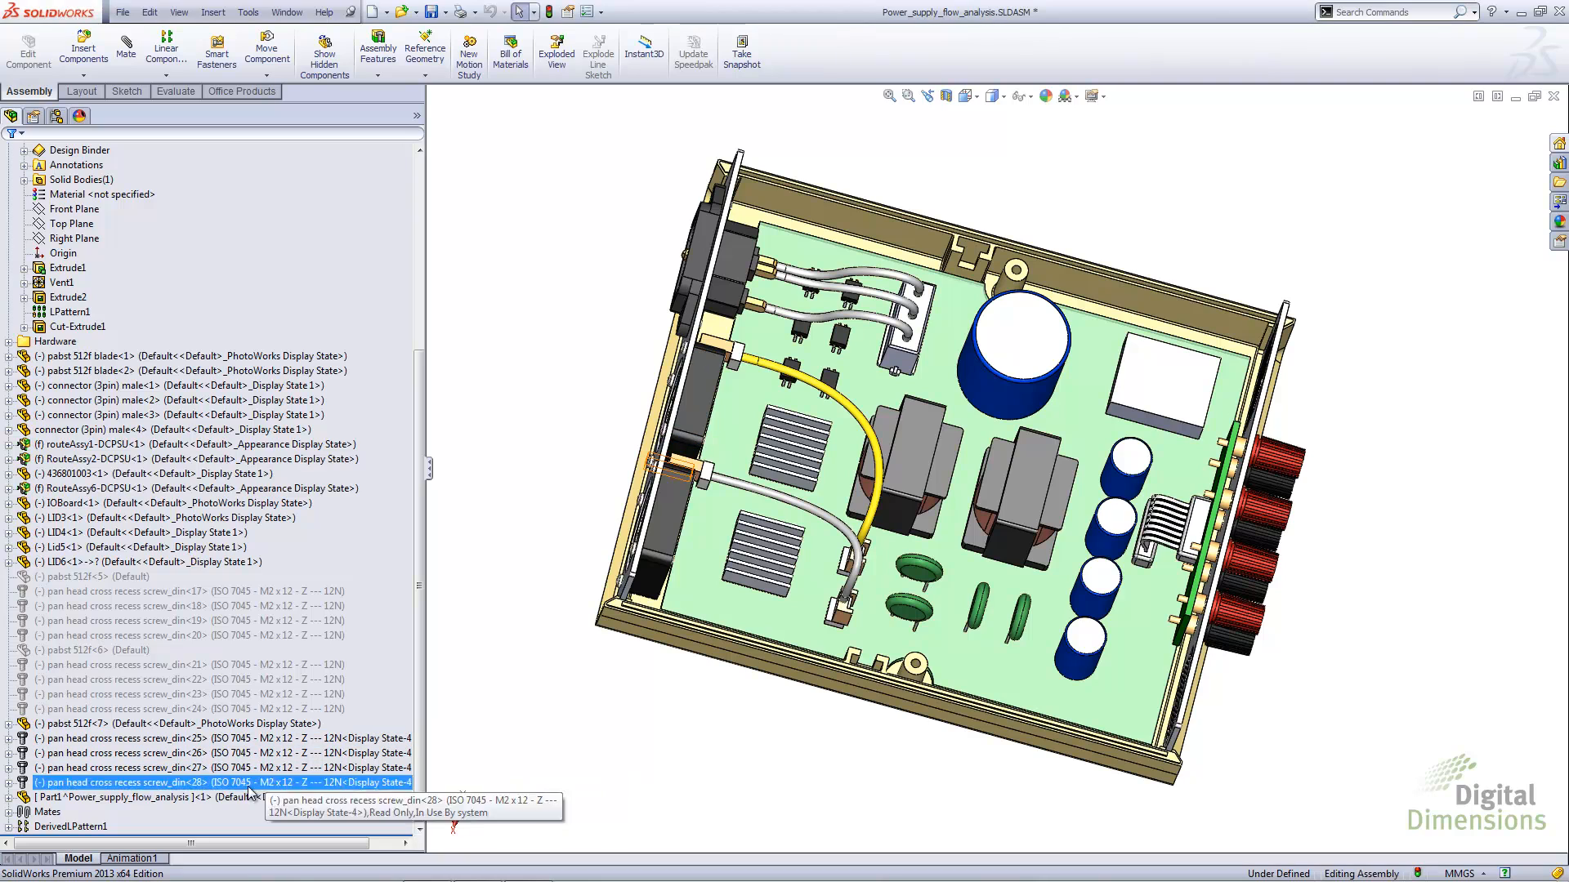
click(202, 798)
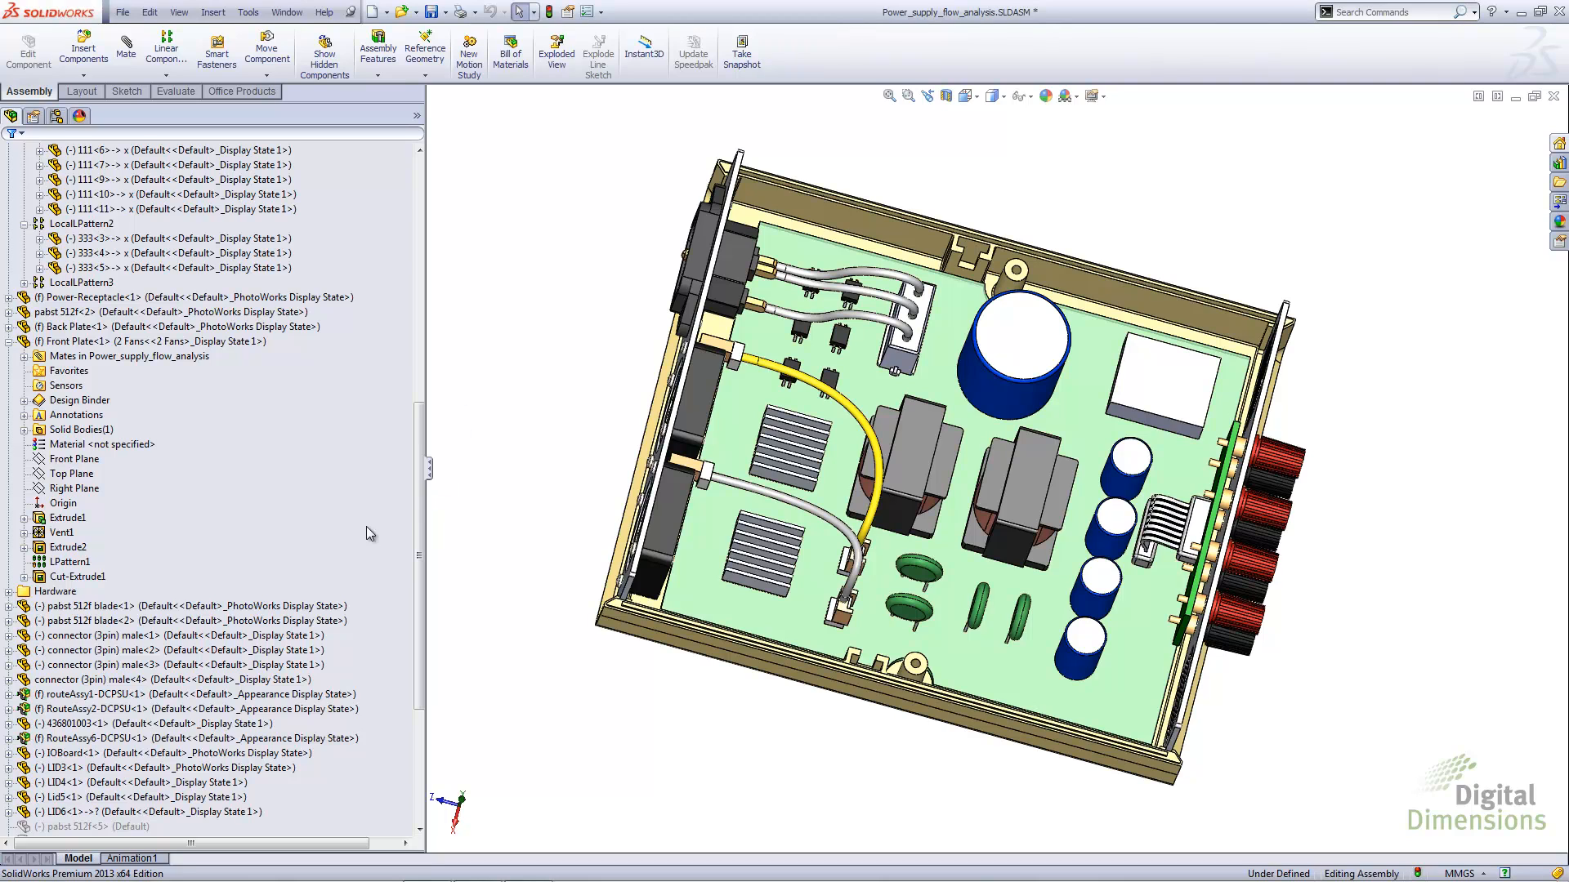
Make the IOBoard component virtual, accepting that its link to the external file is broken
click(82, 753)
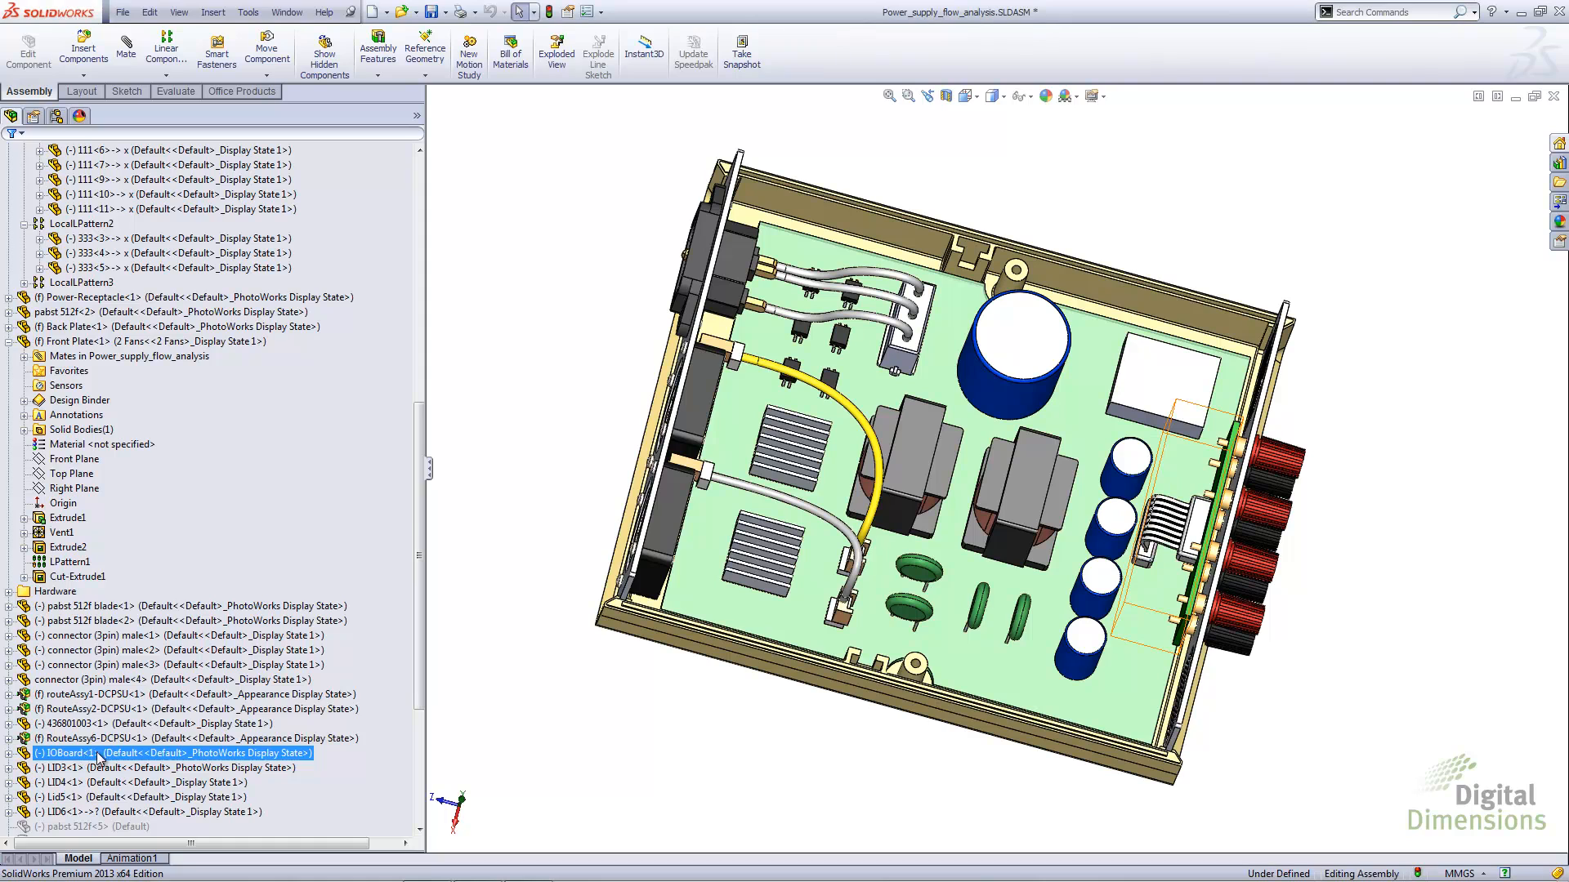
click(77, 753)
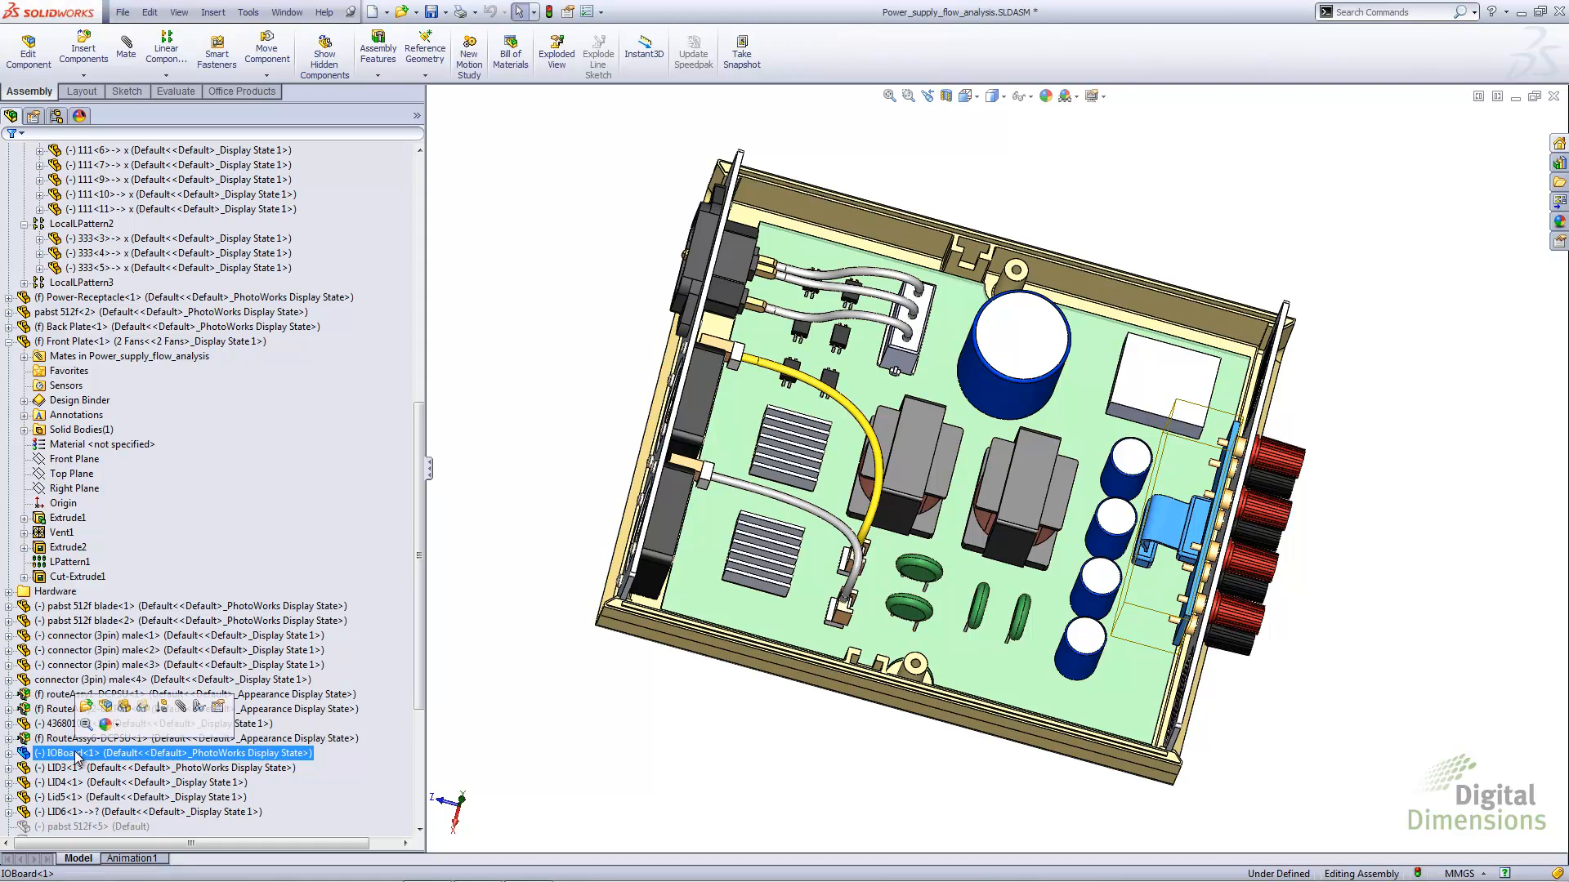
right_click(79, 755)
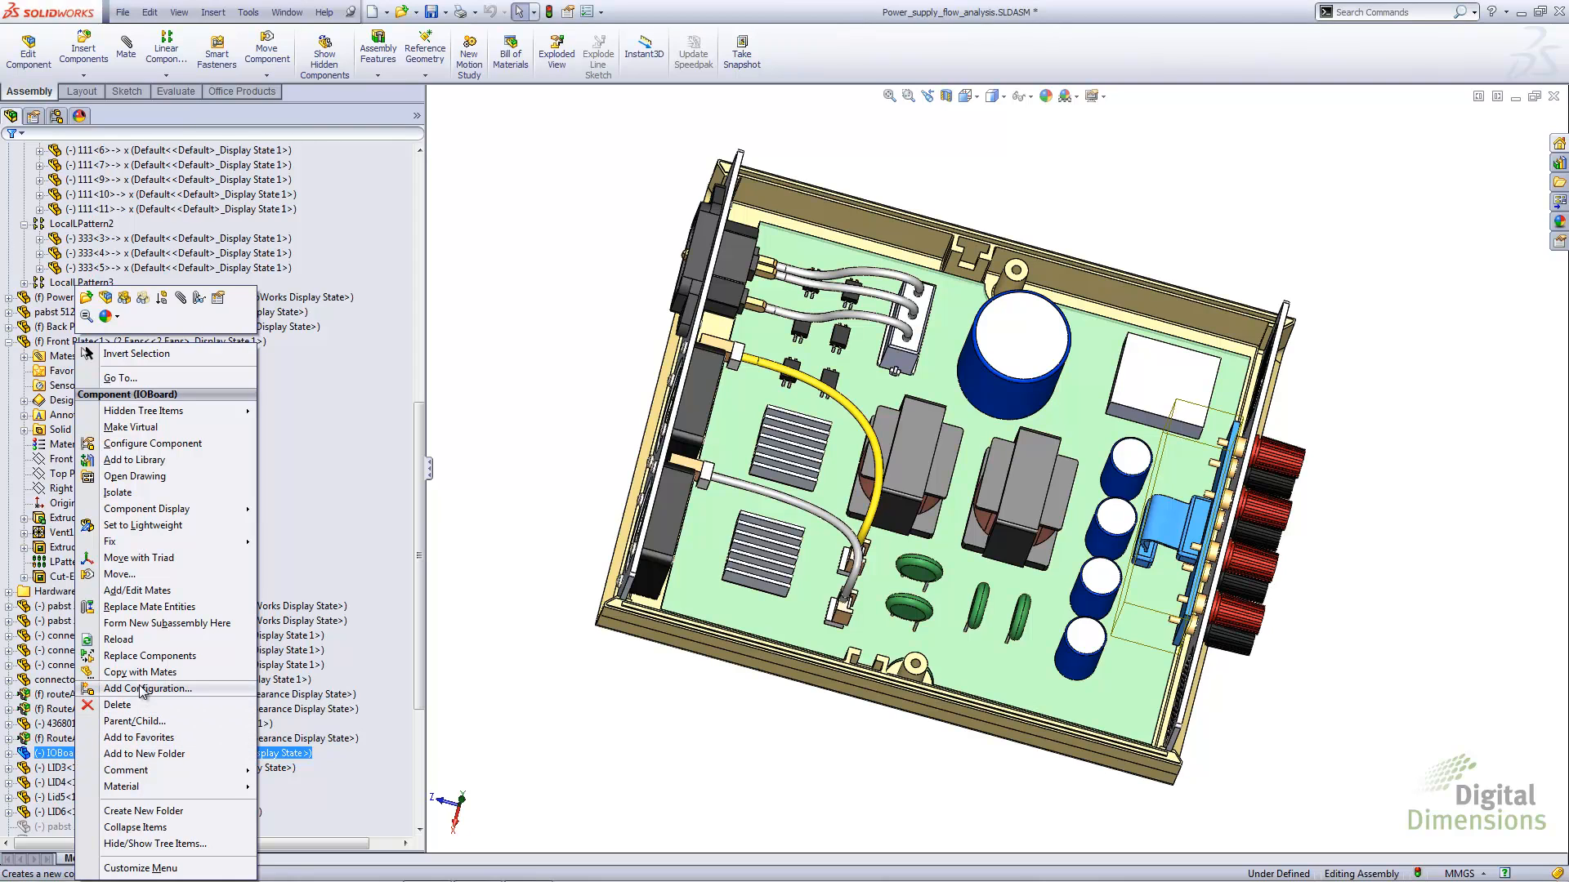
click(155, 427)
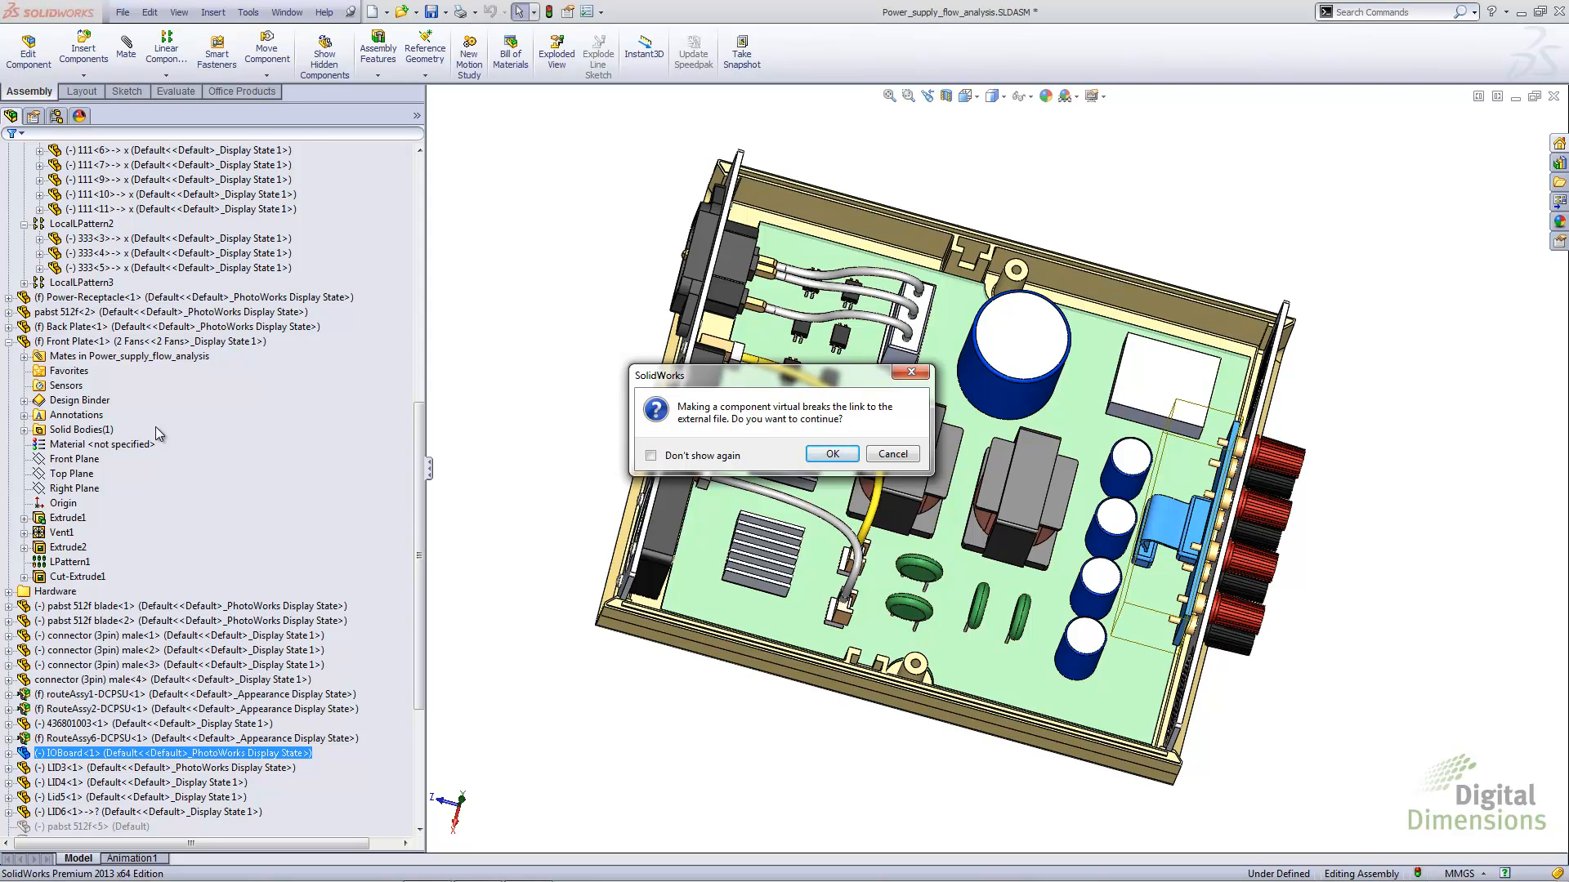
click(818, 455)
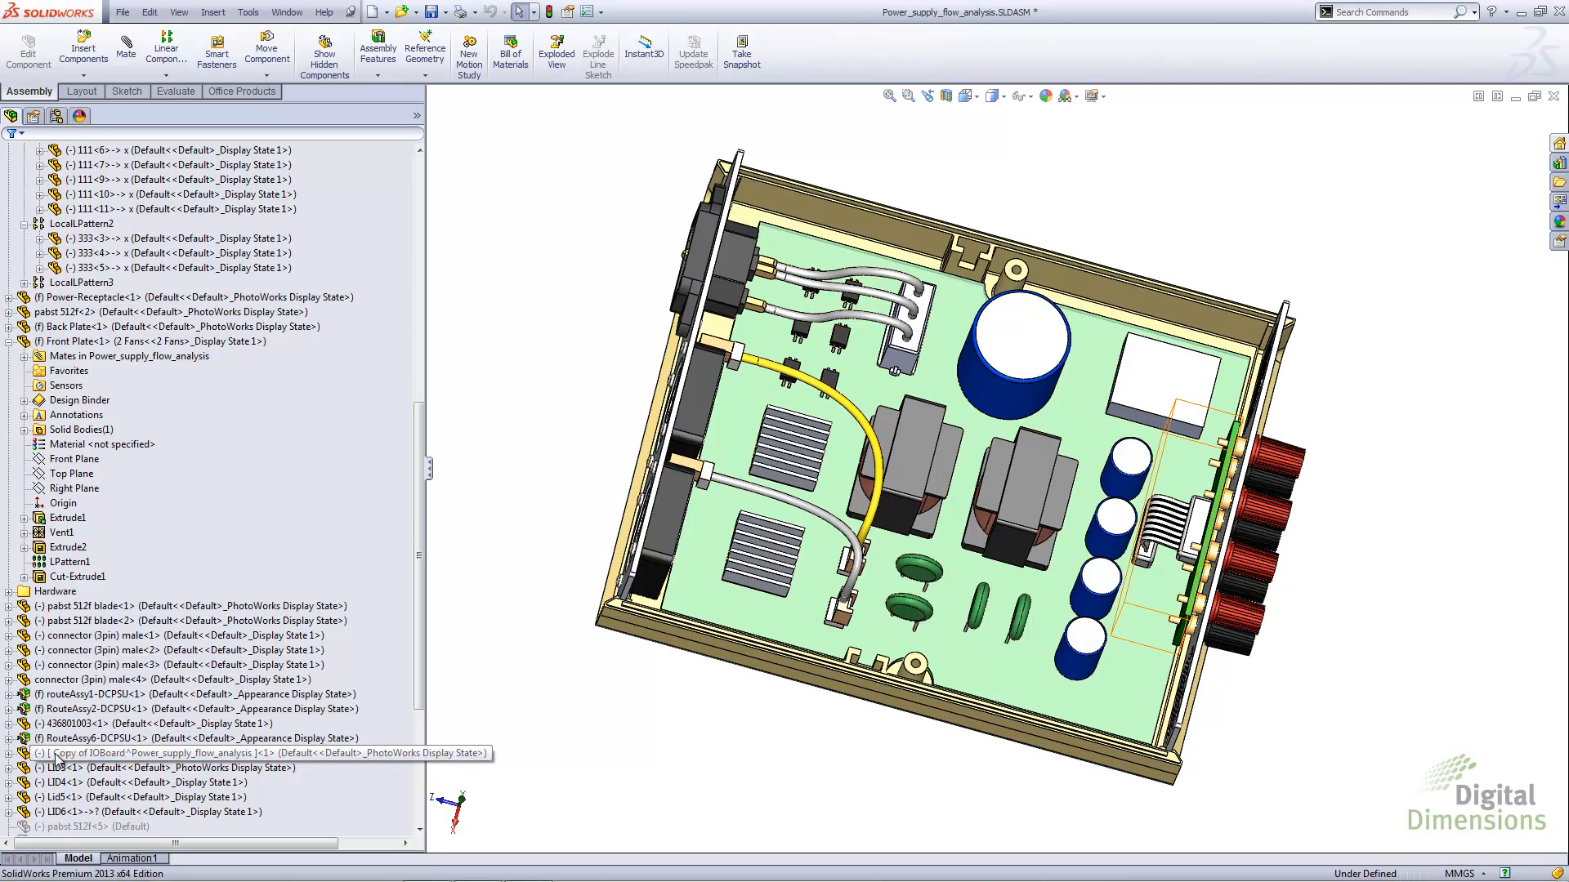
click(287, 757)
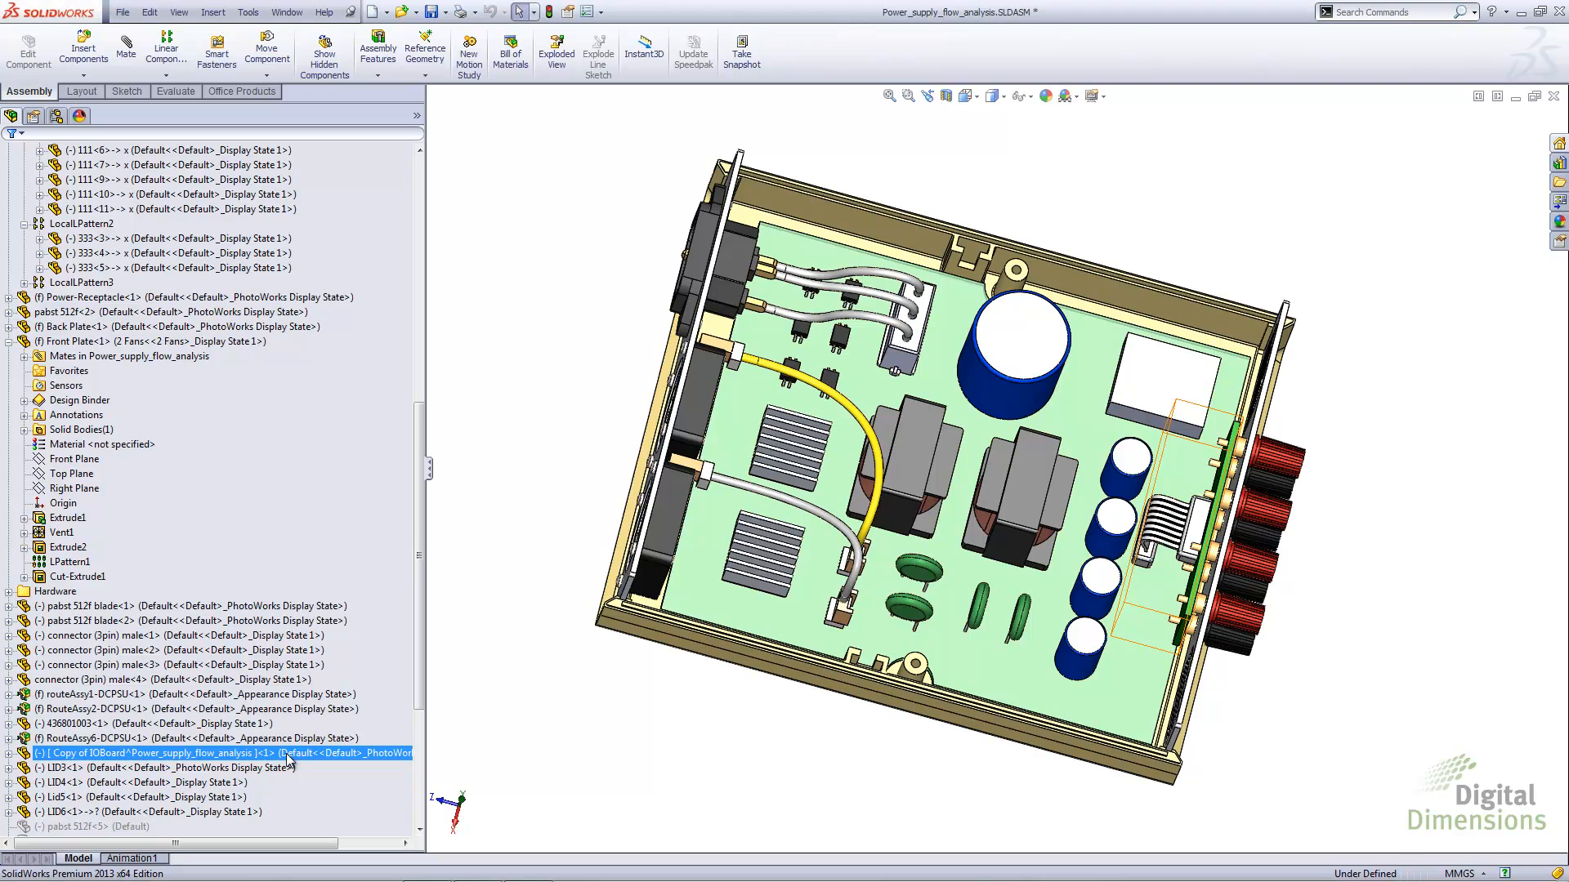
click(484, 539)
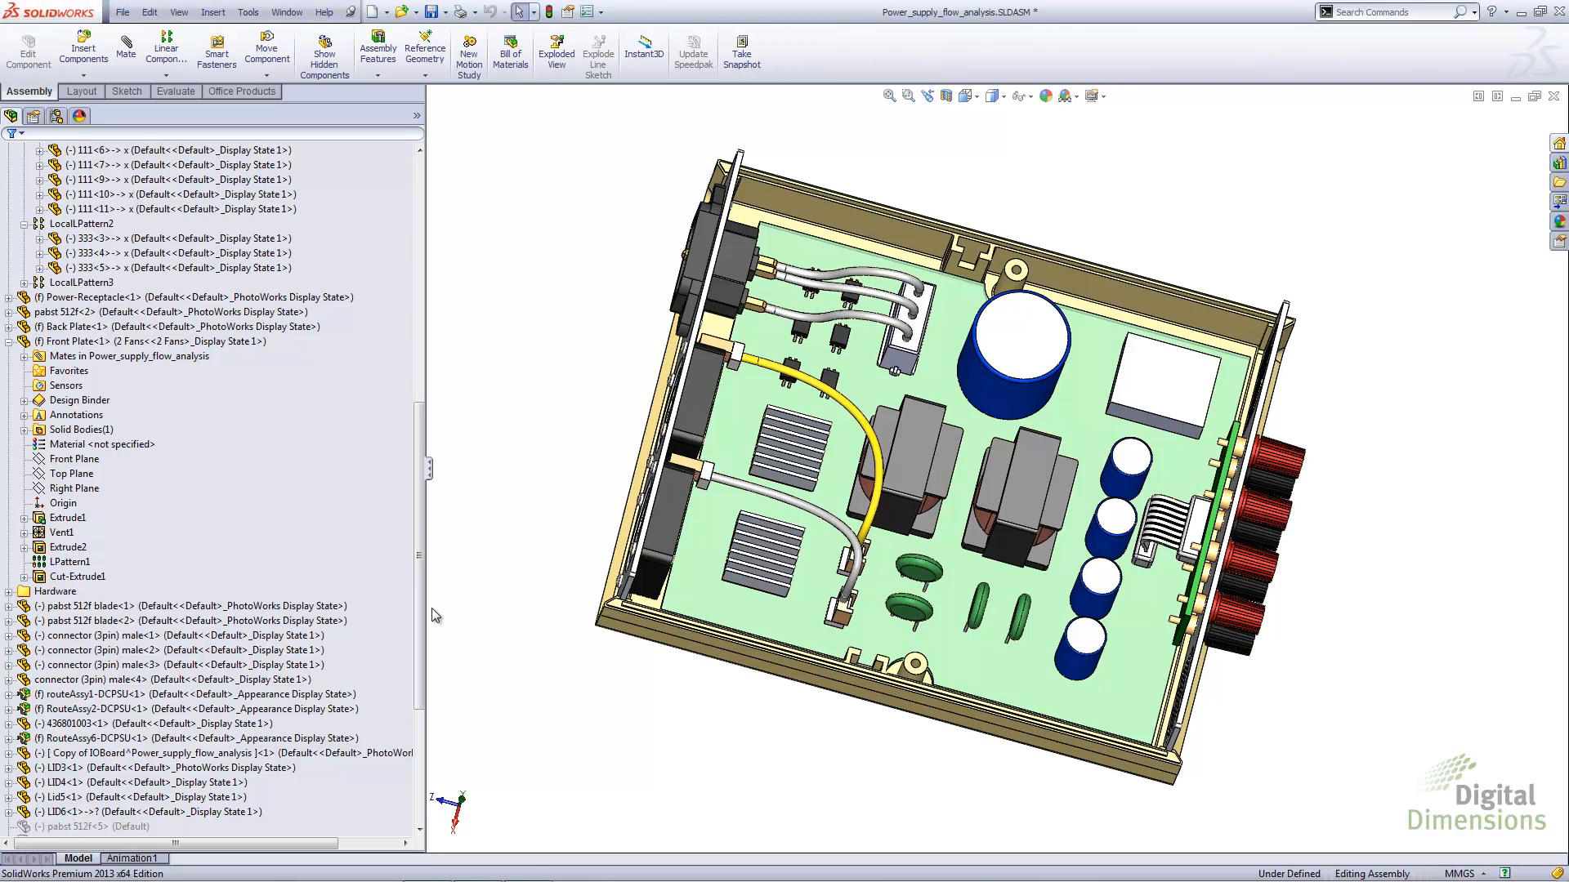
Copy the virtual Part1 block and paste a second instance of it into the assembly
click(75, 756)
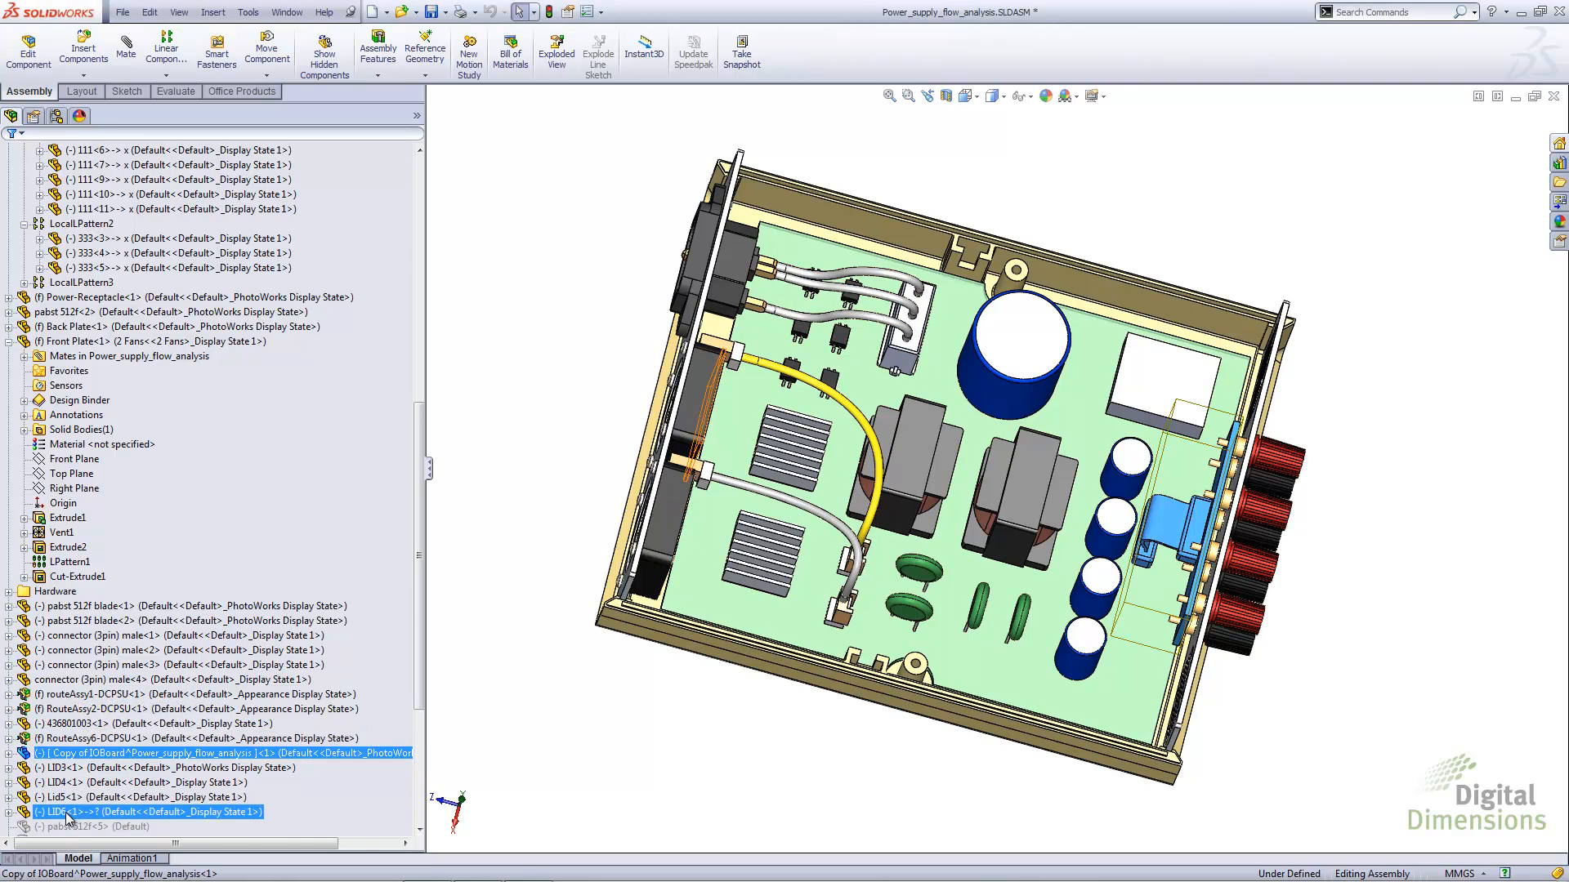
scroll(64, 813, down, 6)
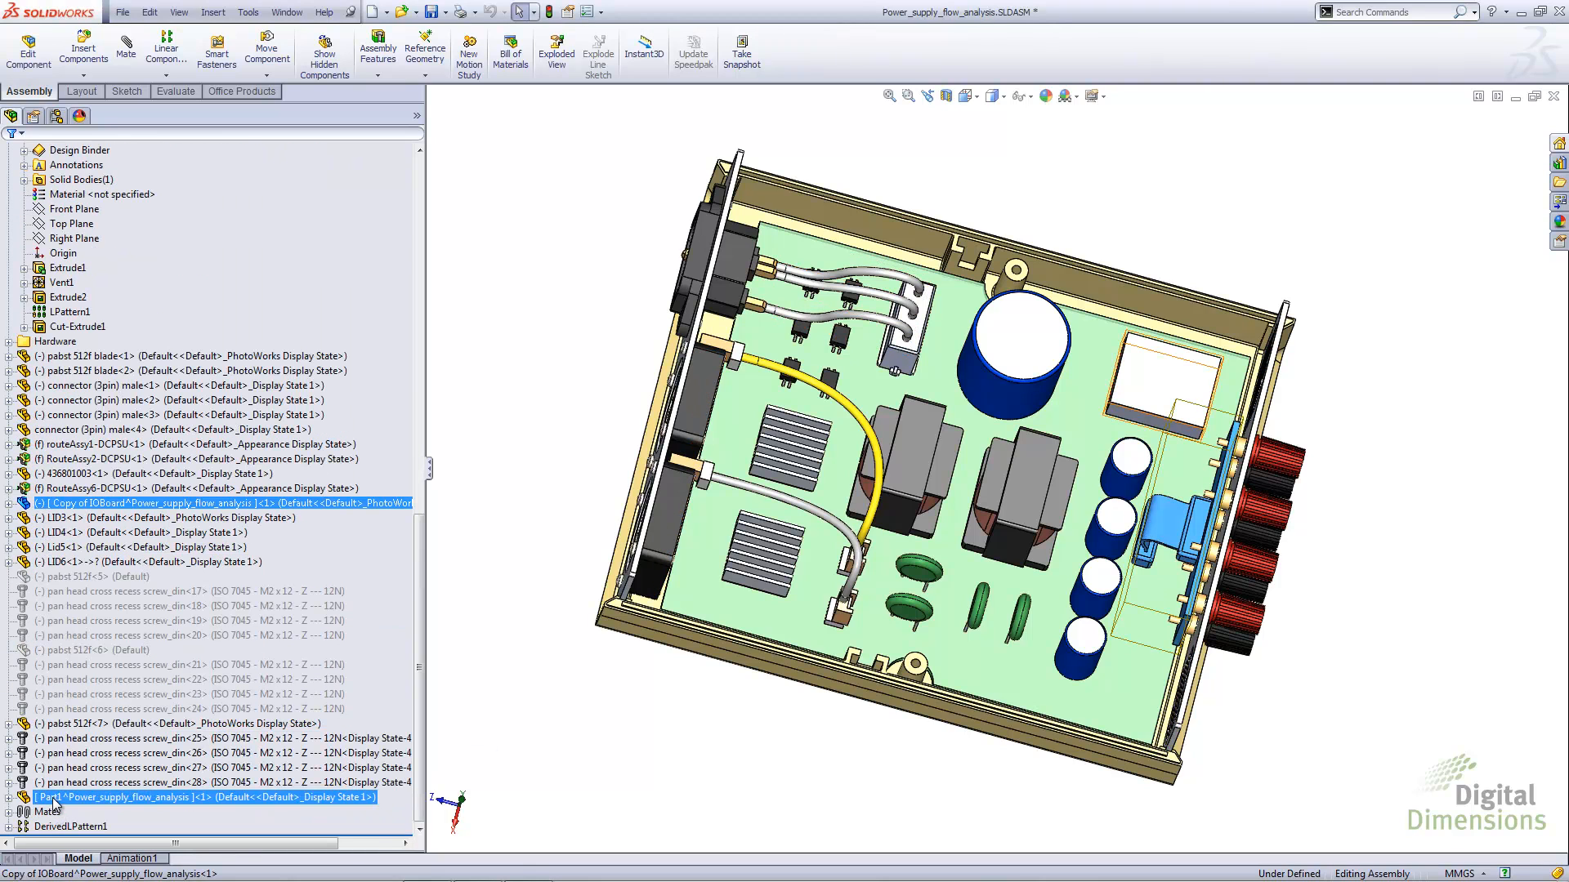
click(55, 798)
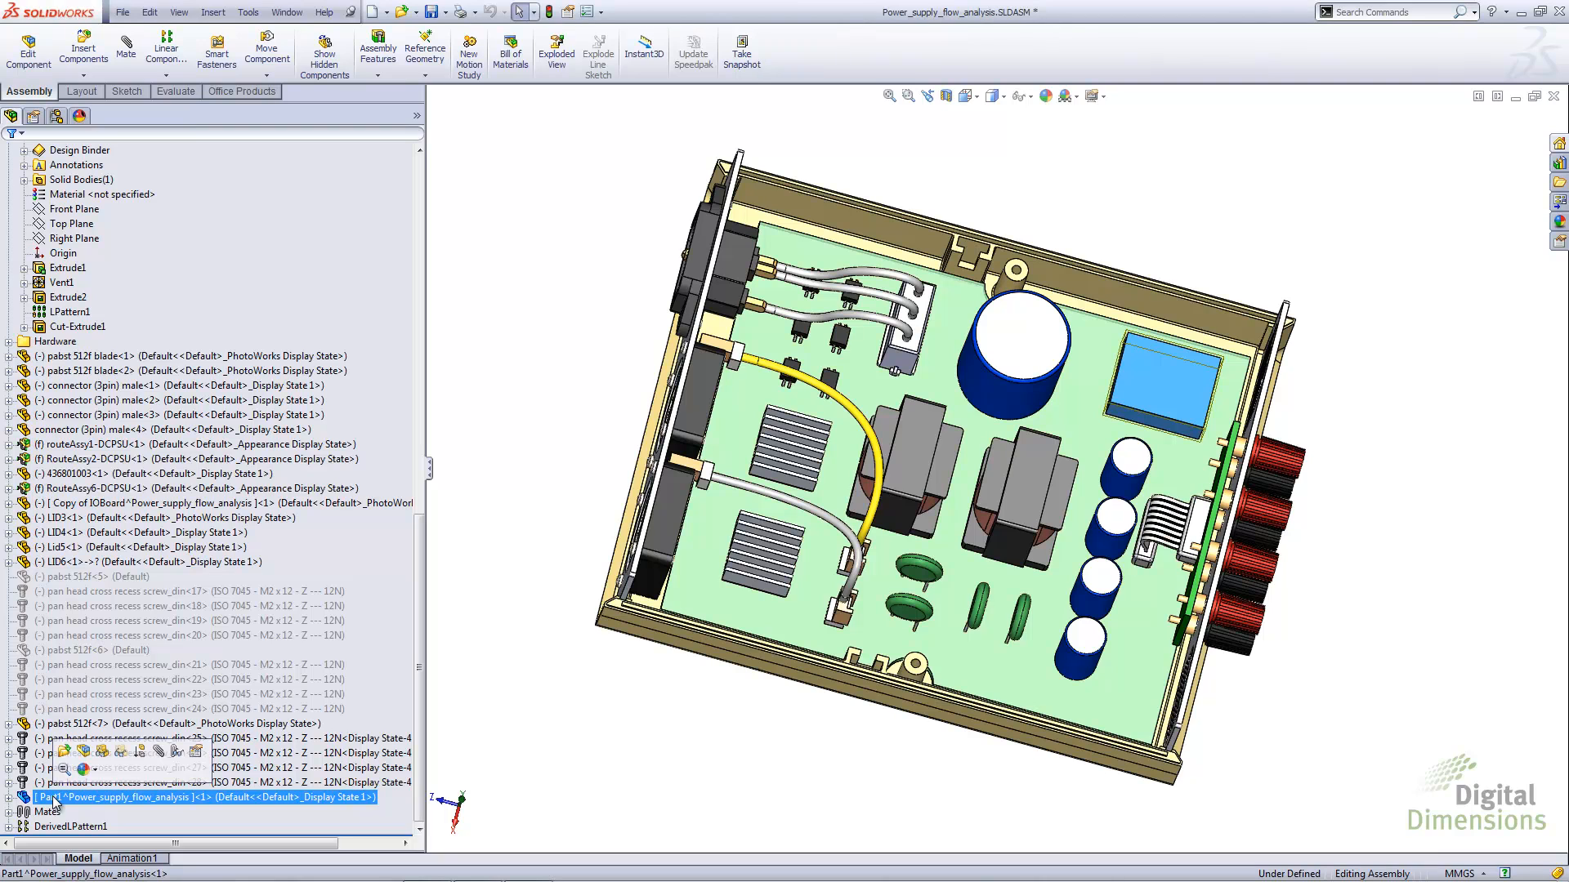
click(150, 12)
click(185, 126)
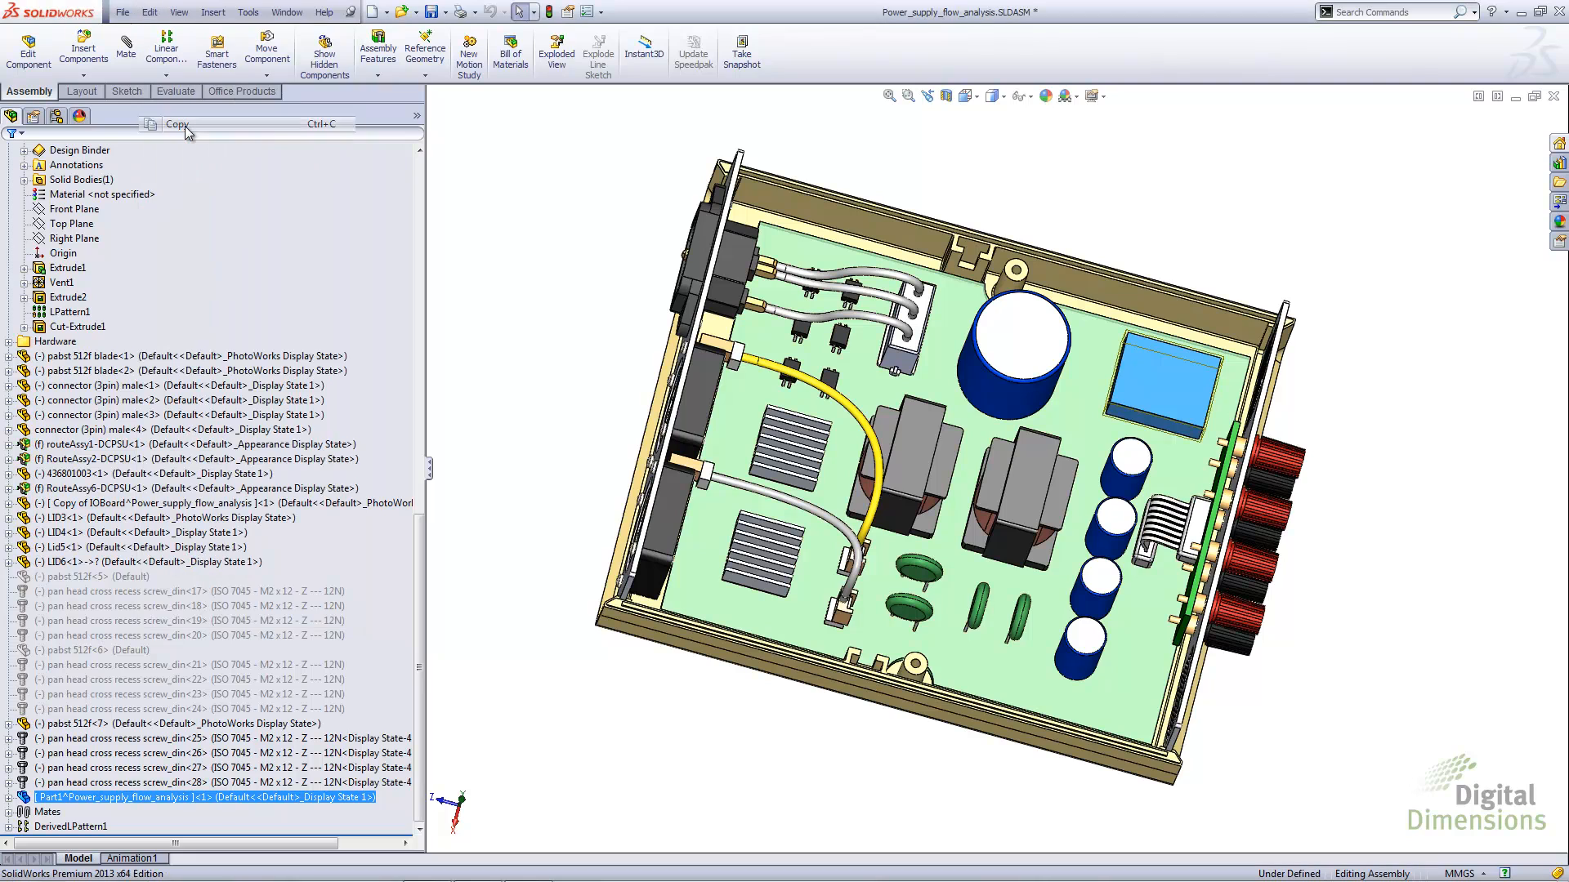
click(149, 12)
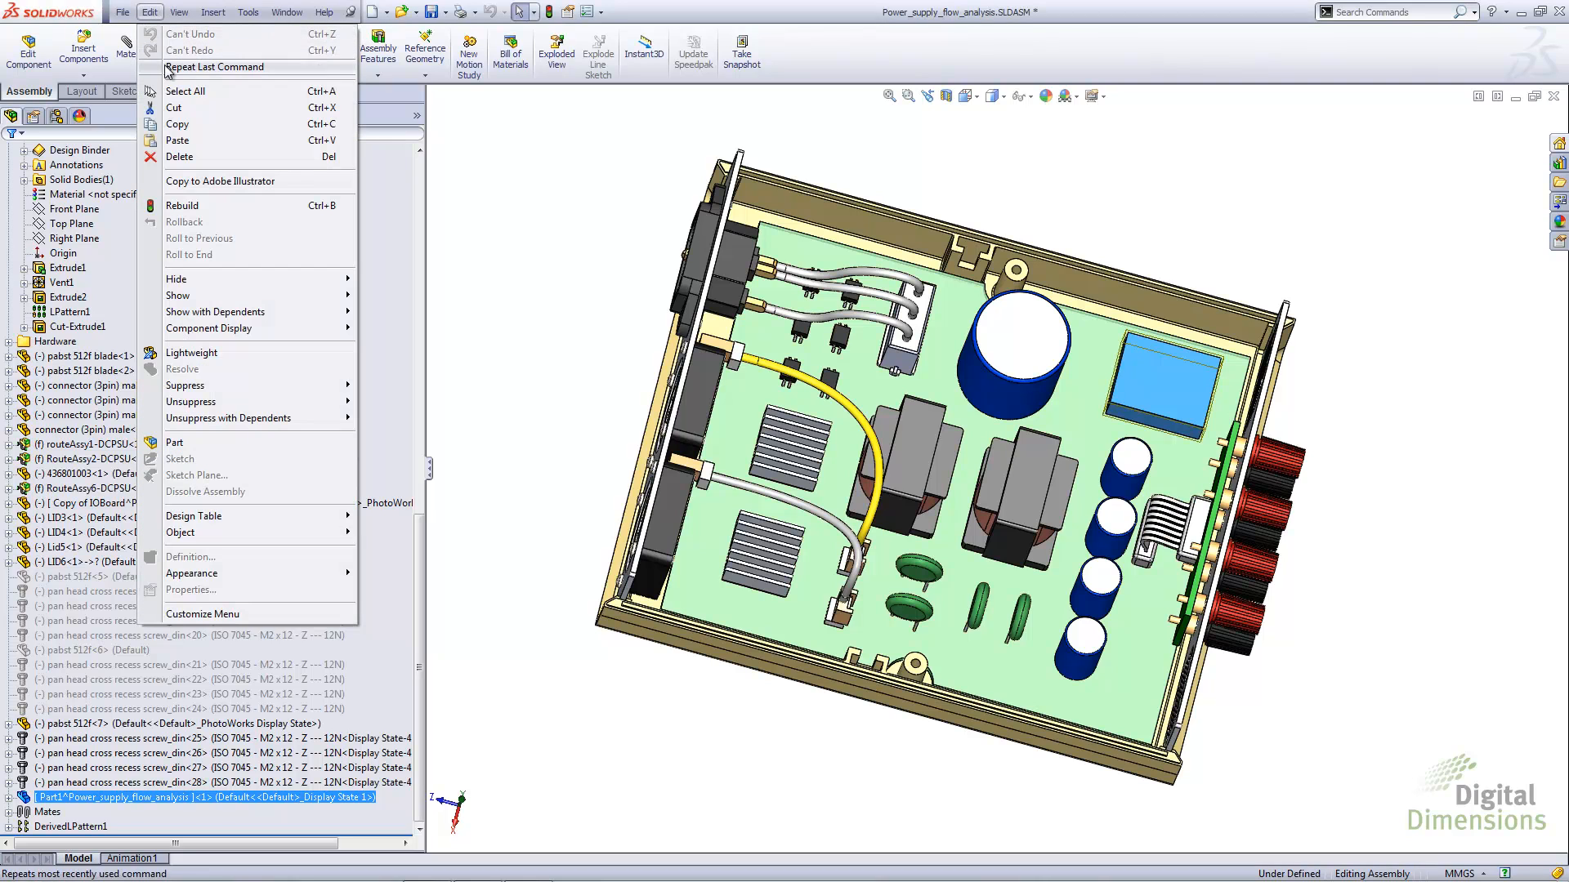
click(178, 140)
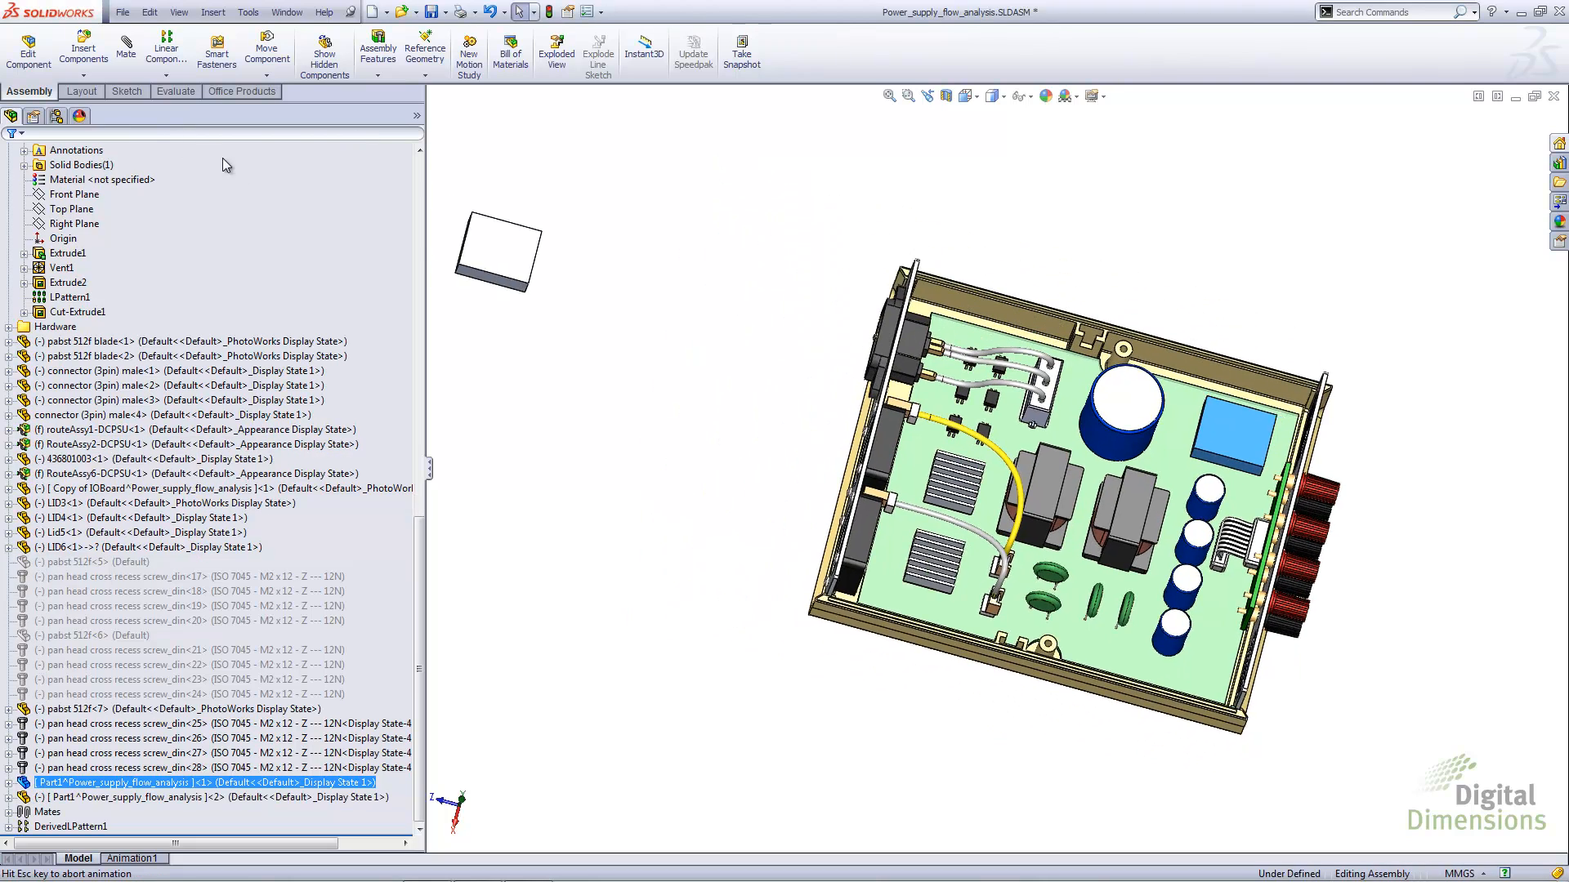
Move the pasted block just outside the enclosure's long wall, next to the original block
click(683, 317)
drag(683, 321, 1307, 378)
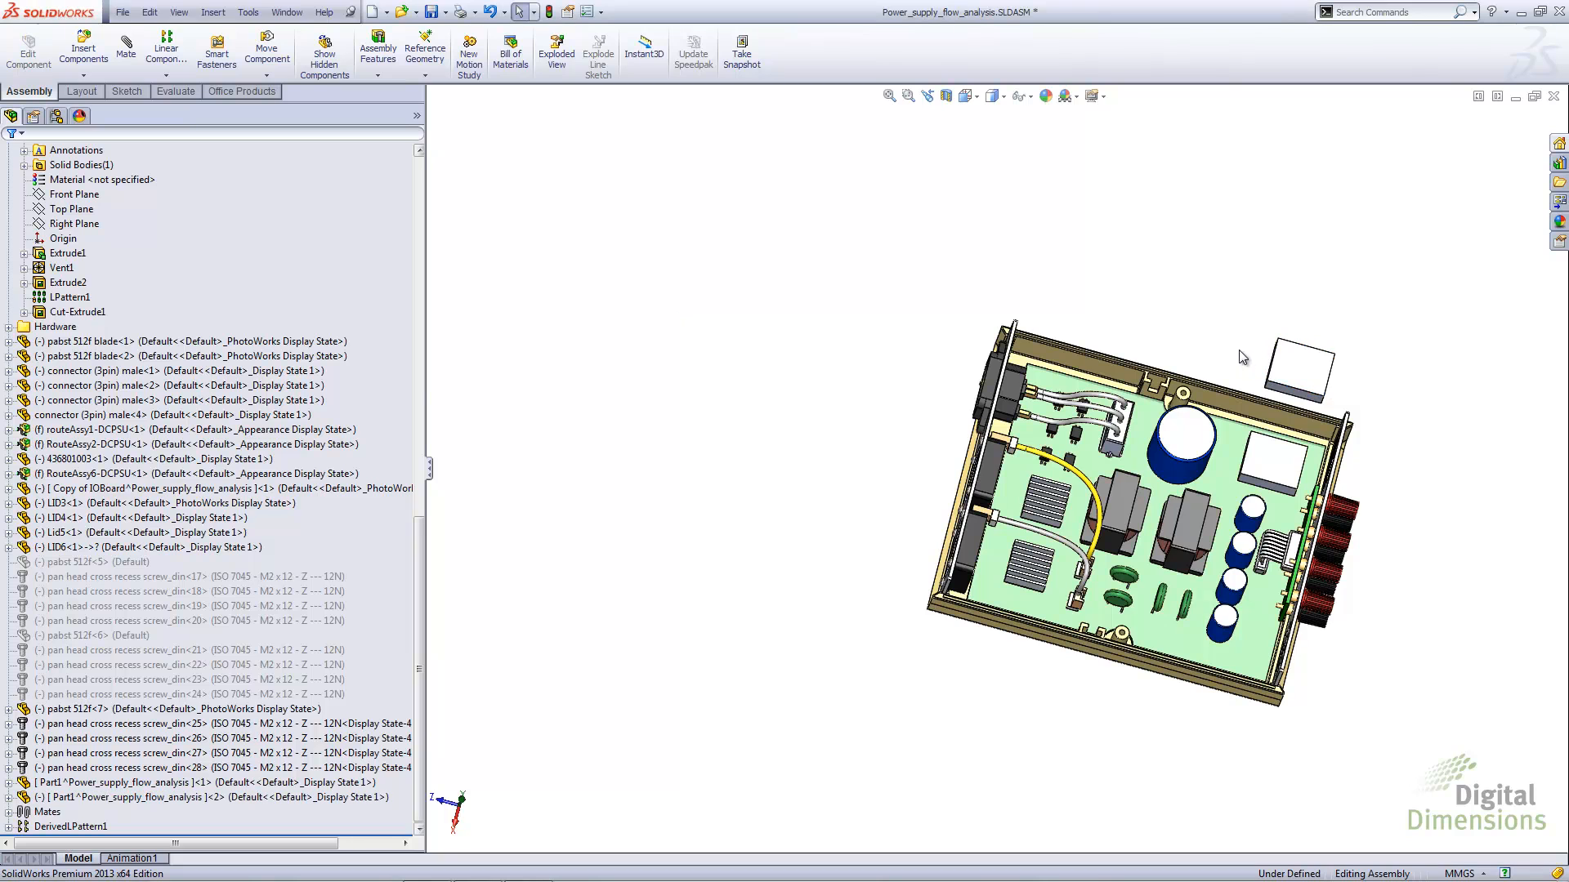
scroll(1228, 478, down, 5)
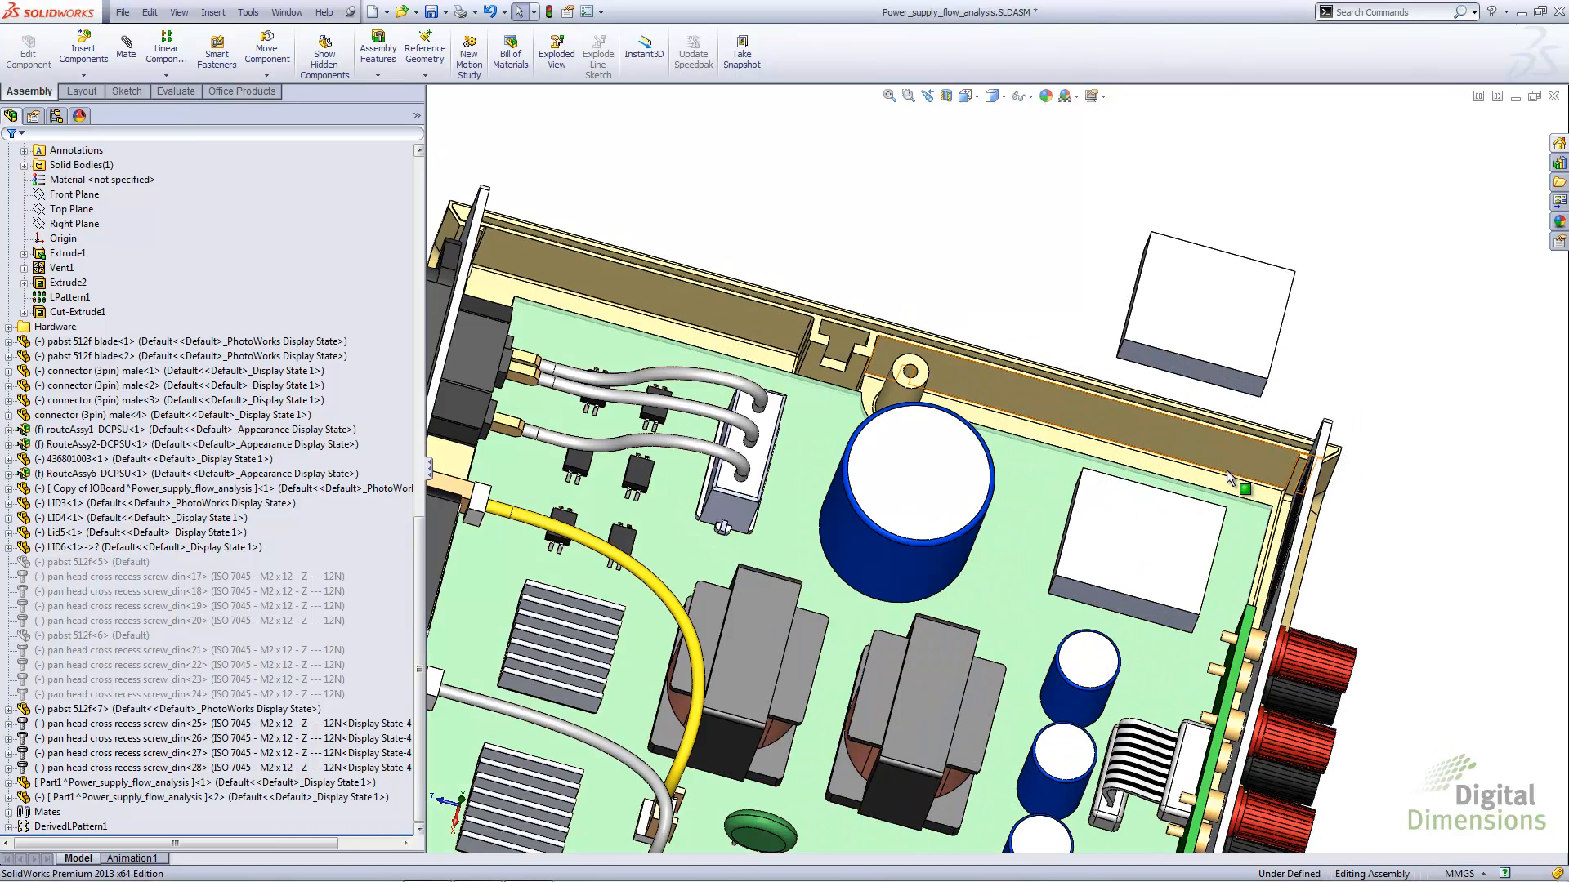
scroll(1007, 542, up, 4)
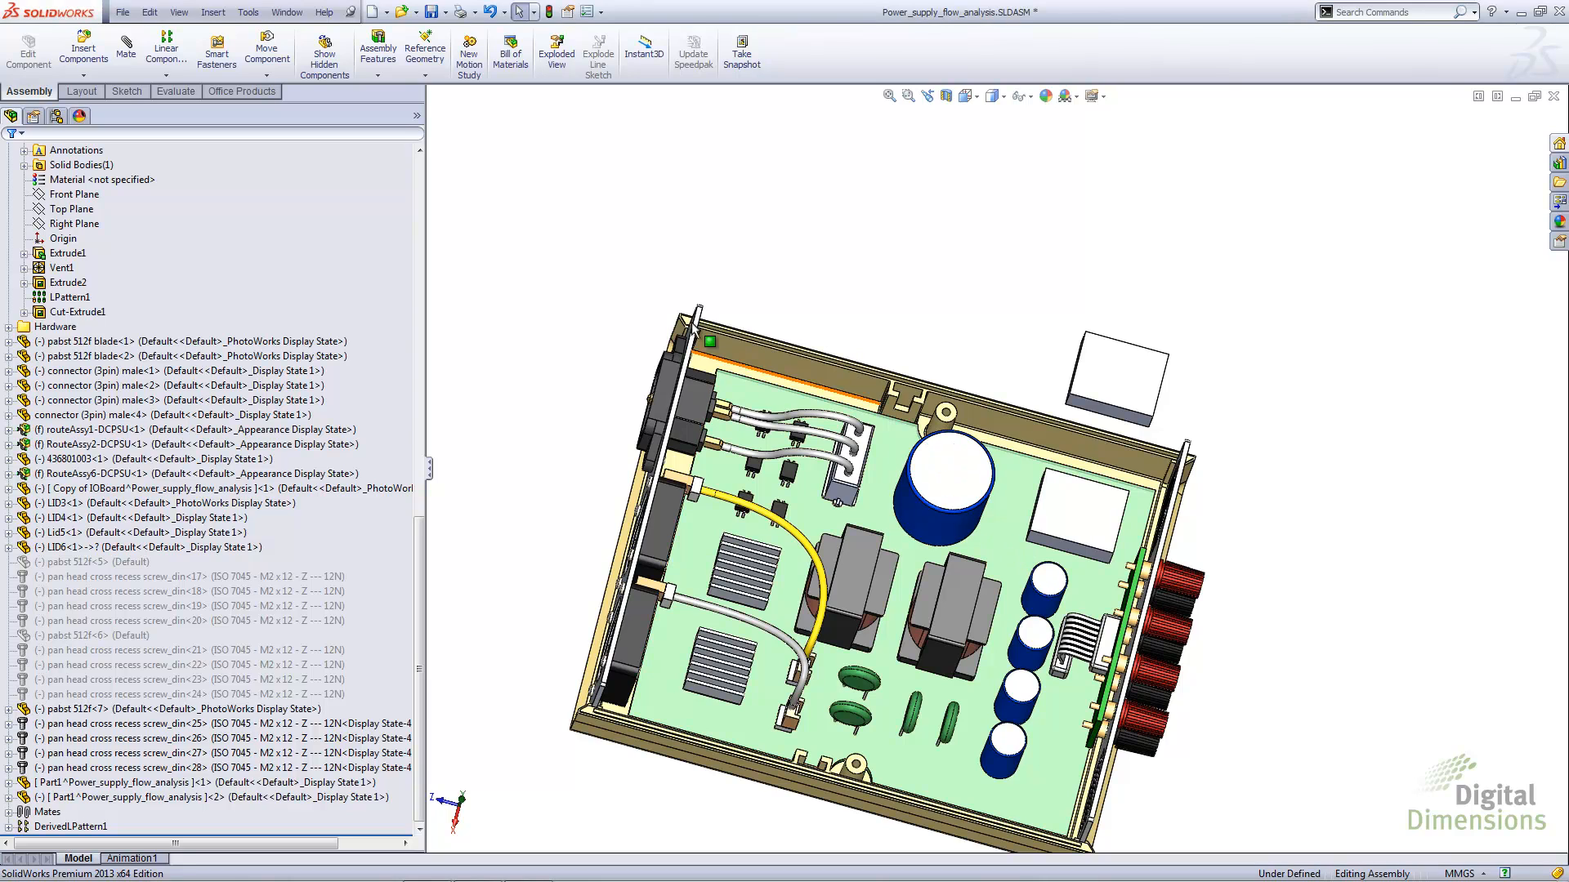
Load 436801003.SLDPRT as the existing part for insertion into the power supply assembly
click(212, 11)
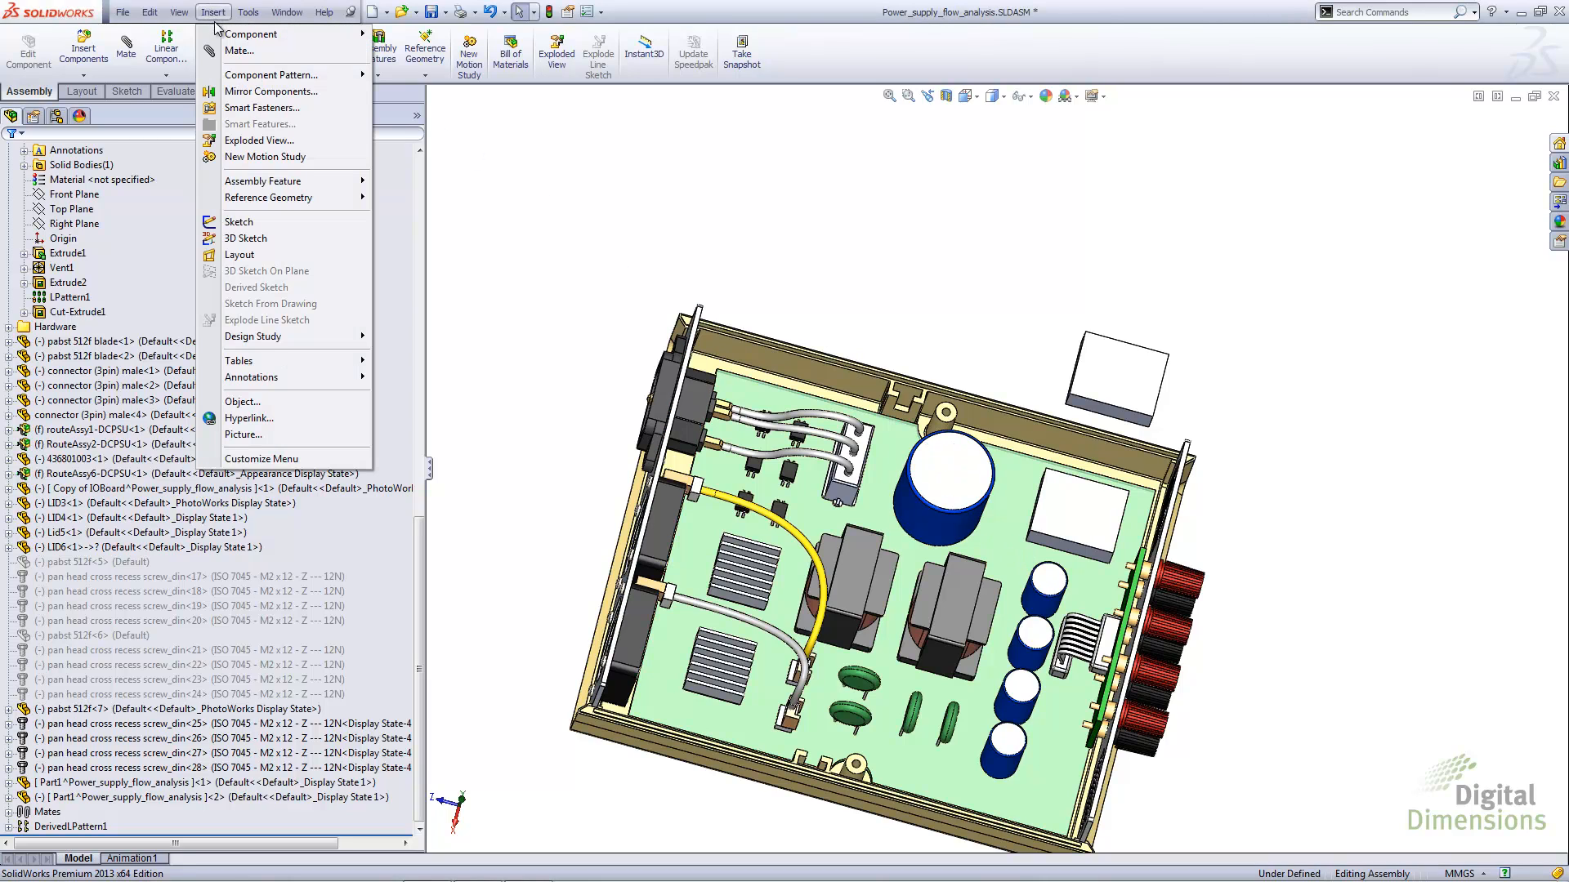
mouse_move(290, 37)
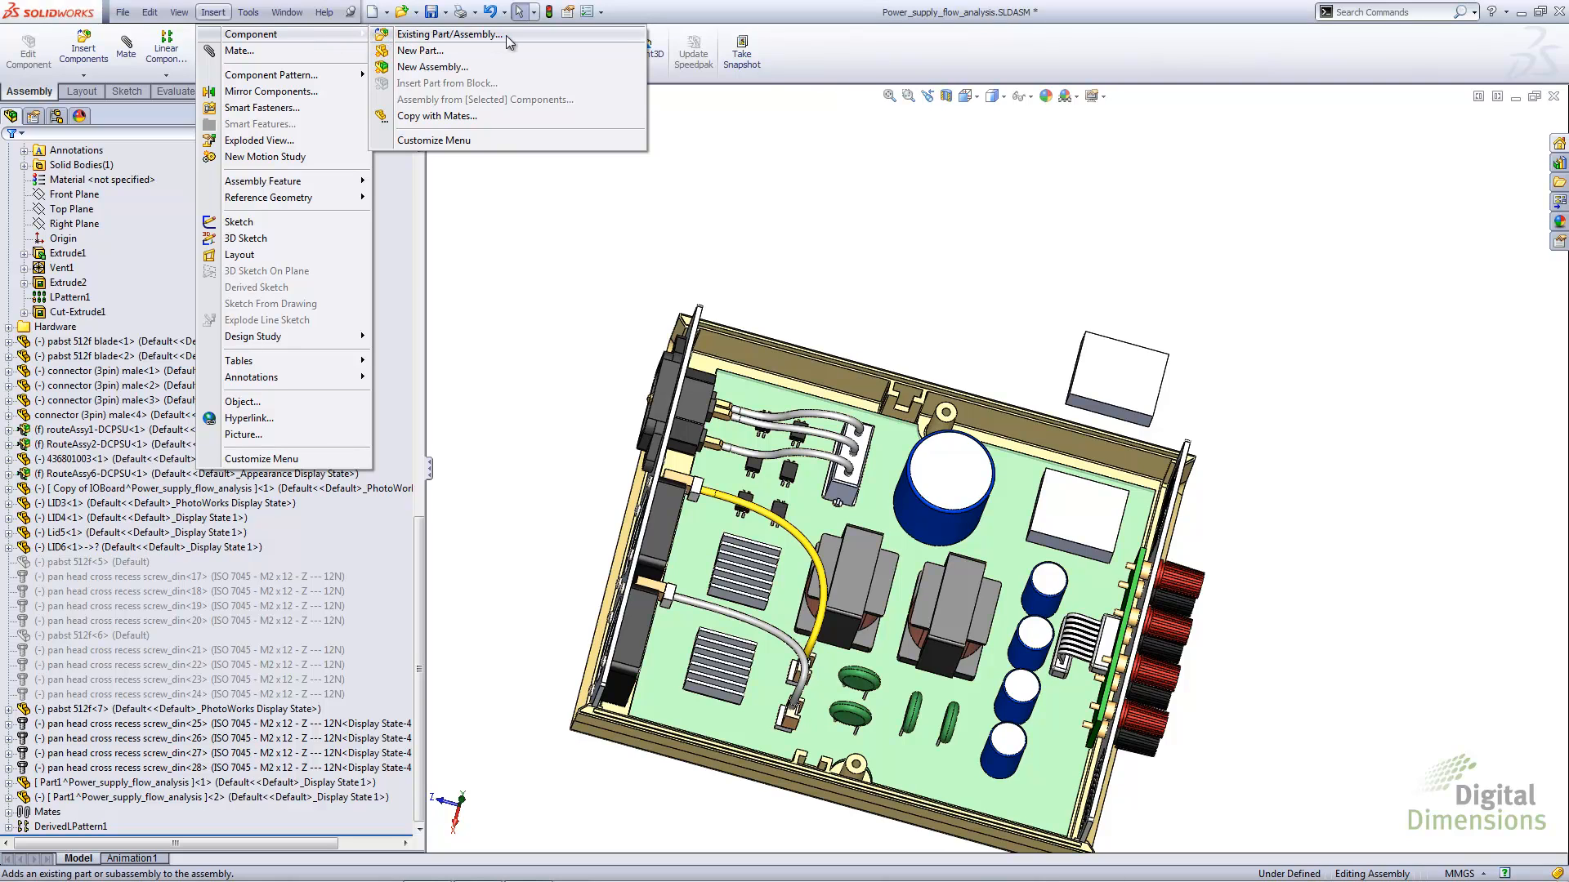
click(432, 36)
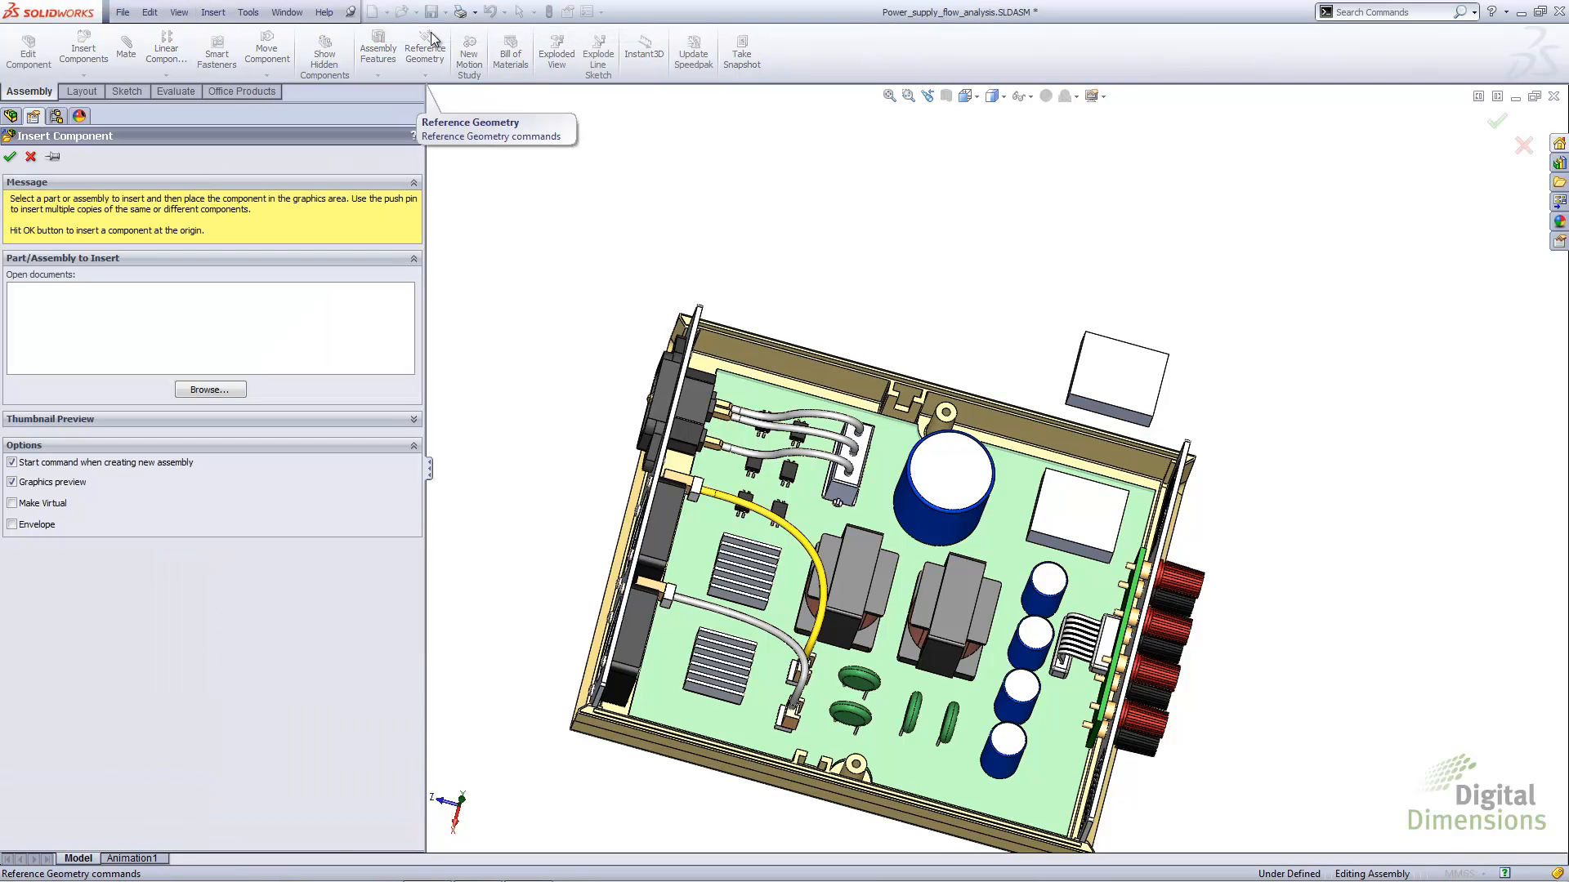
click(198, 390)
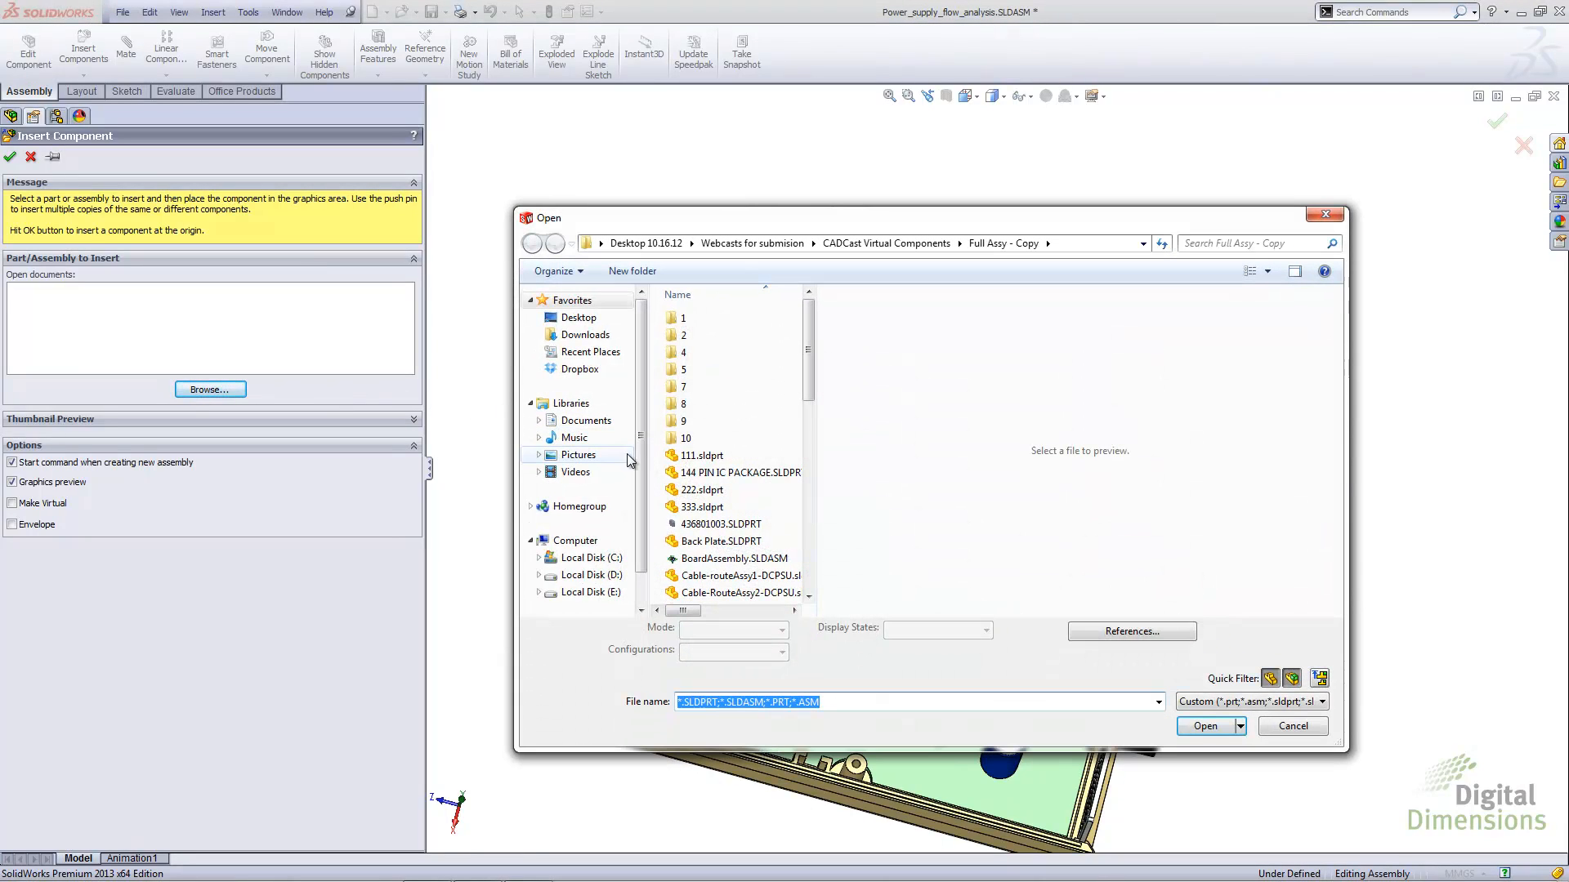
click(695, 526)
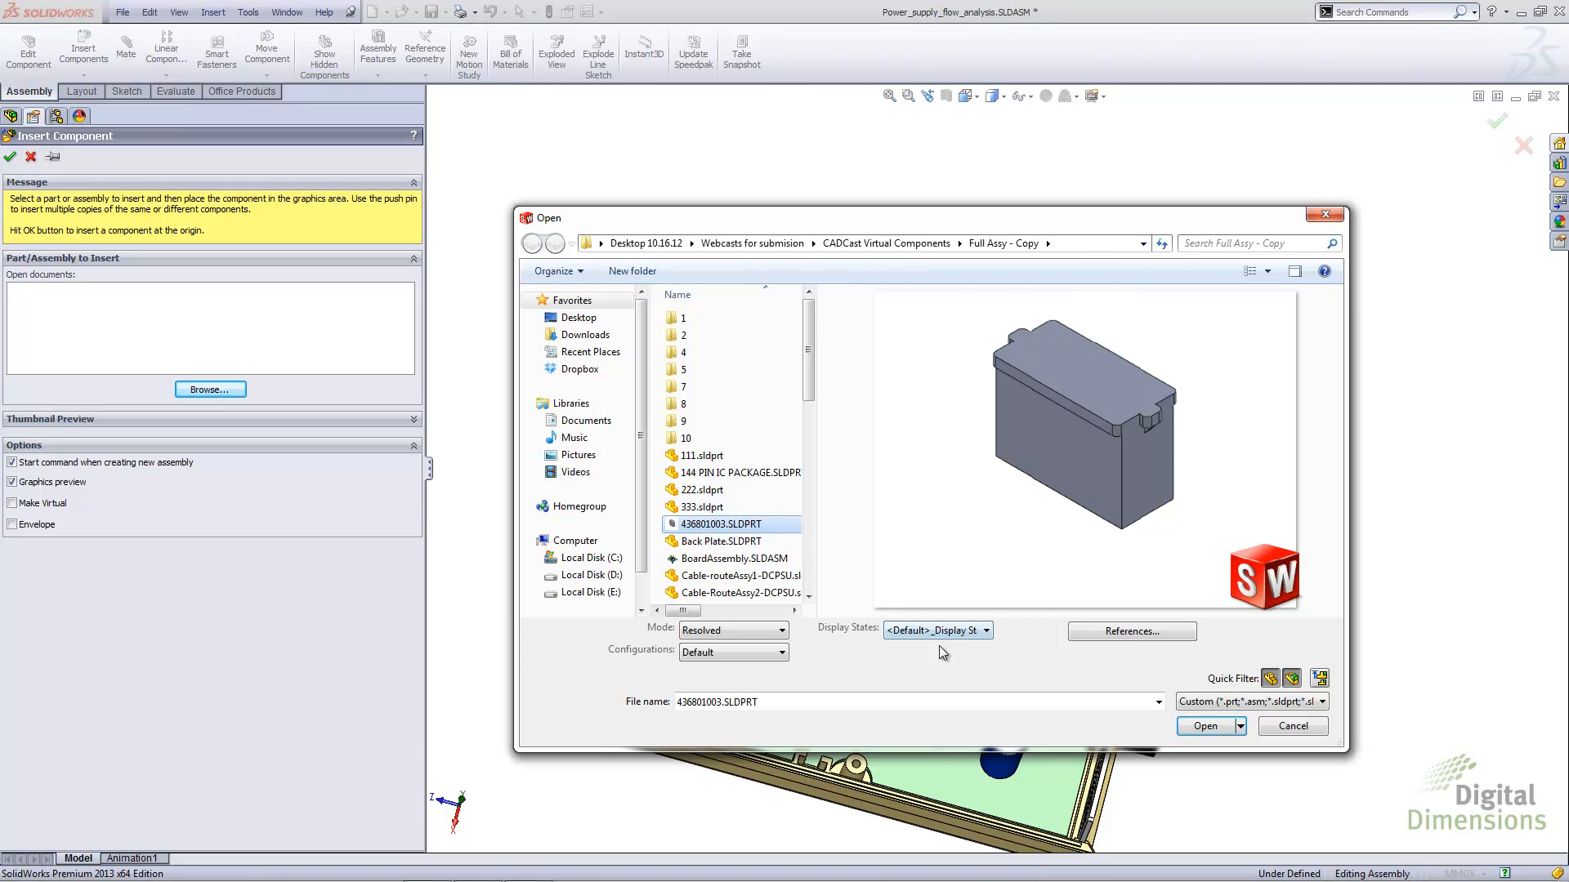
click(1206, 726)
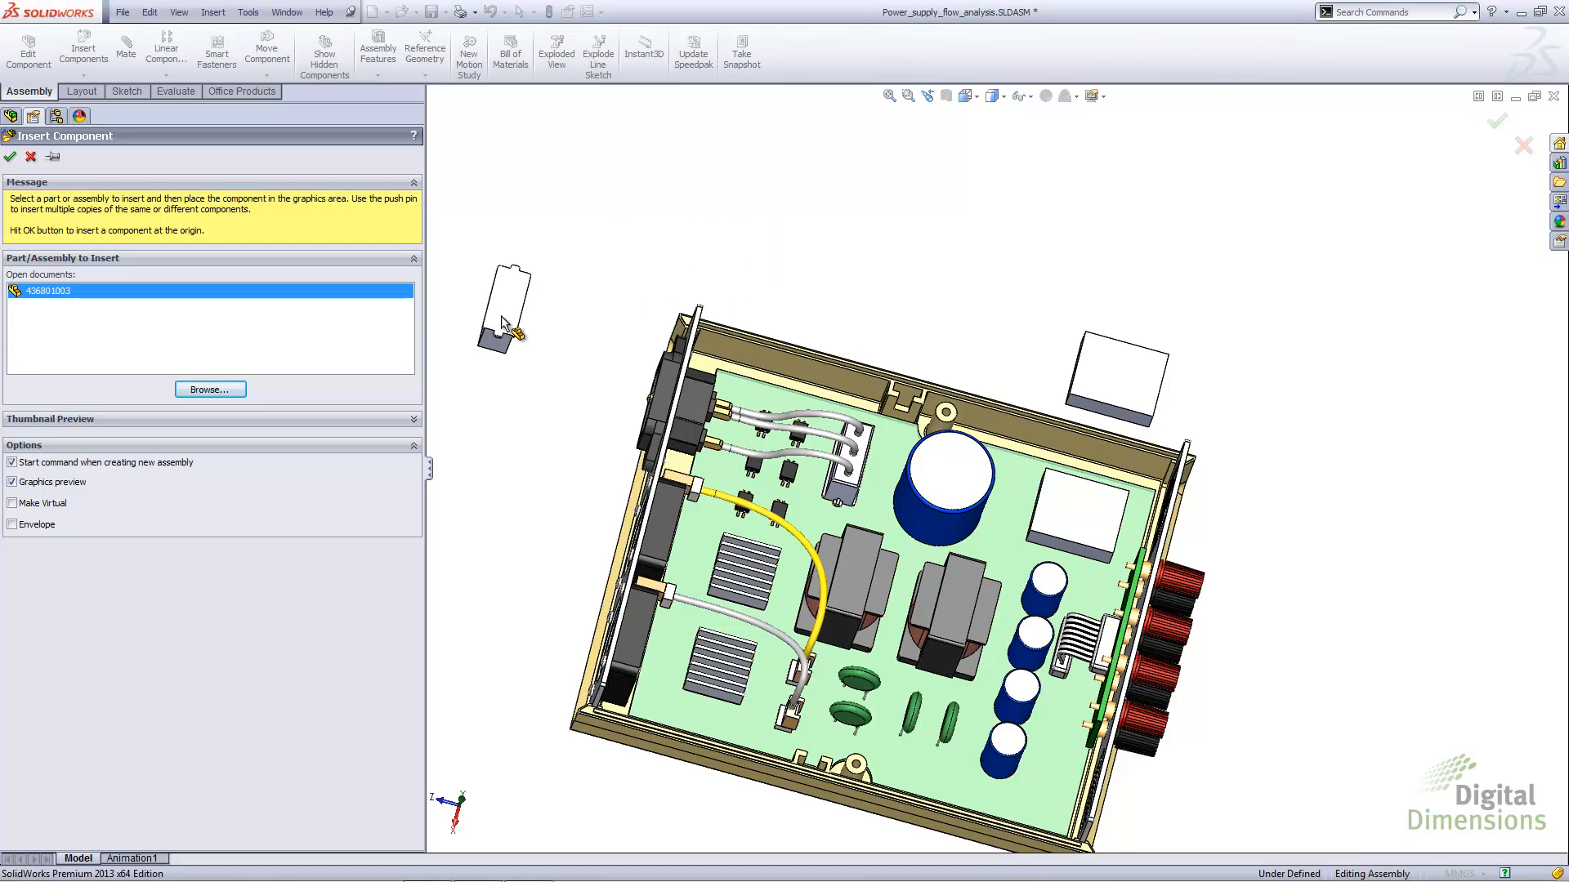
Enable Make Virtual, place the part on the board's free corner beside the blue capacitors, and accept breaking its external link
click(12, 504)
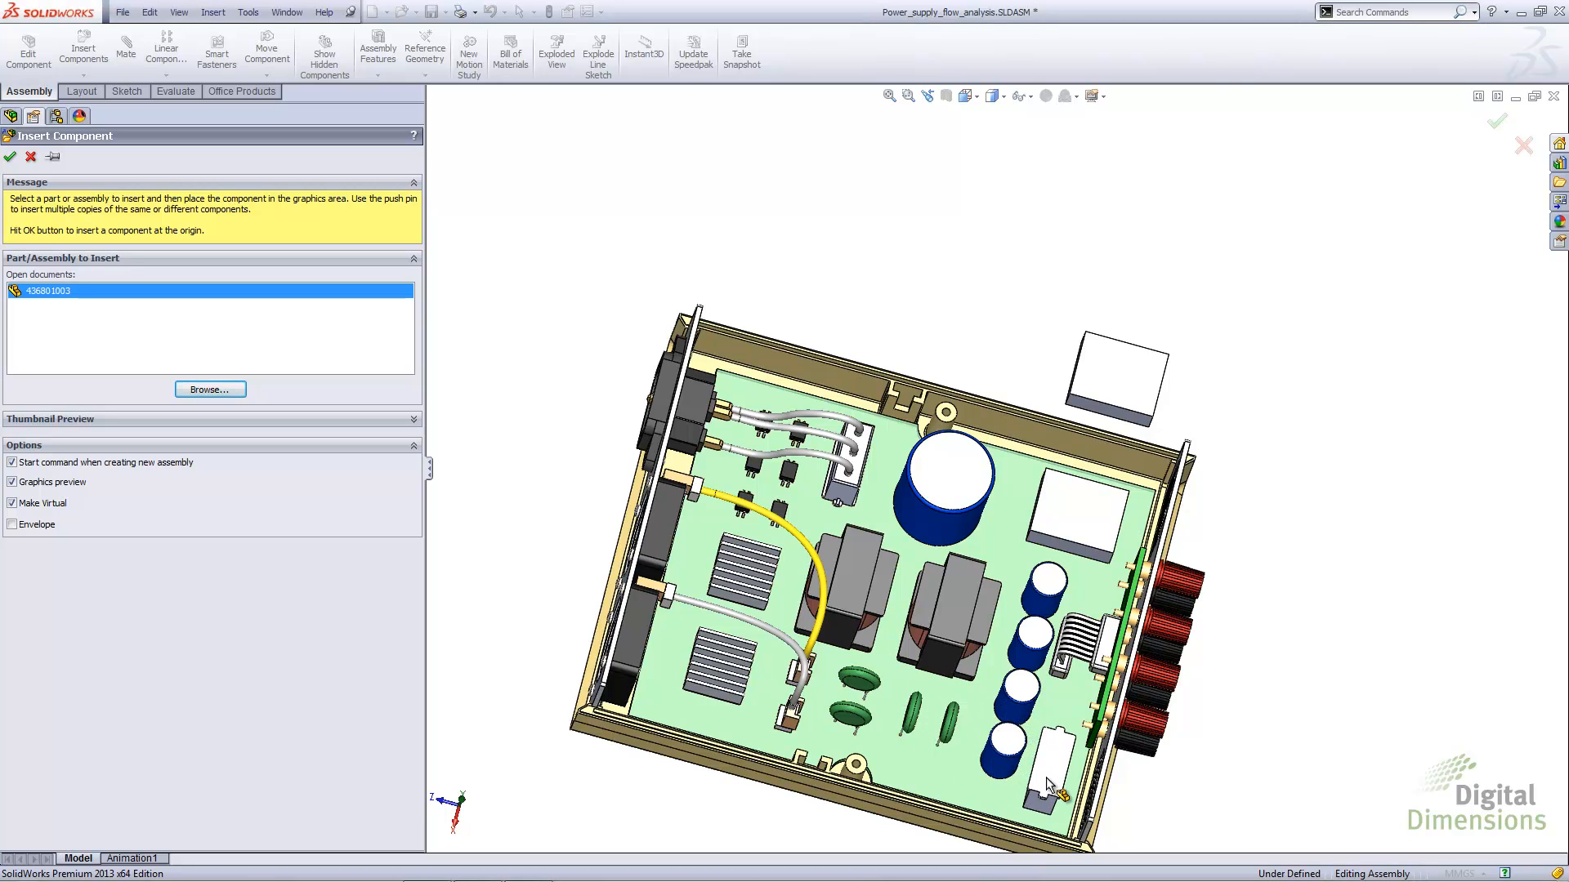
click(1046, 778)
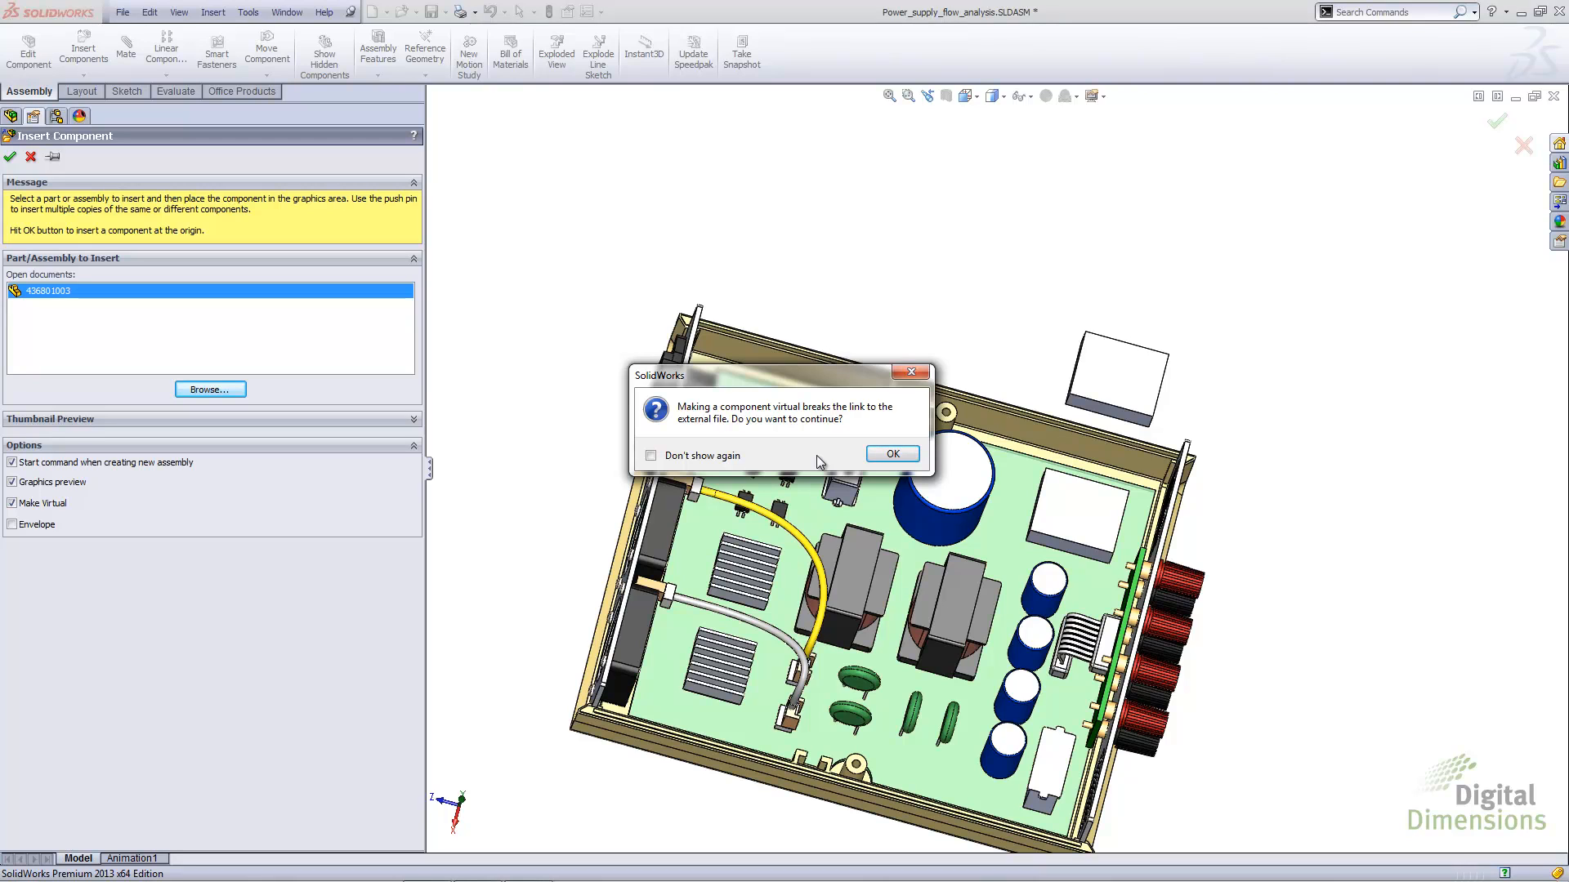
click(891, 454)
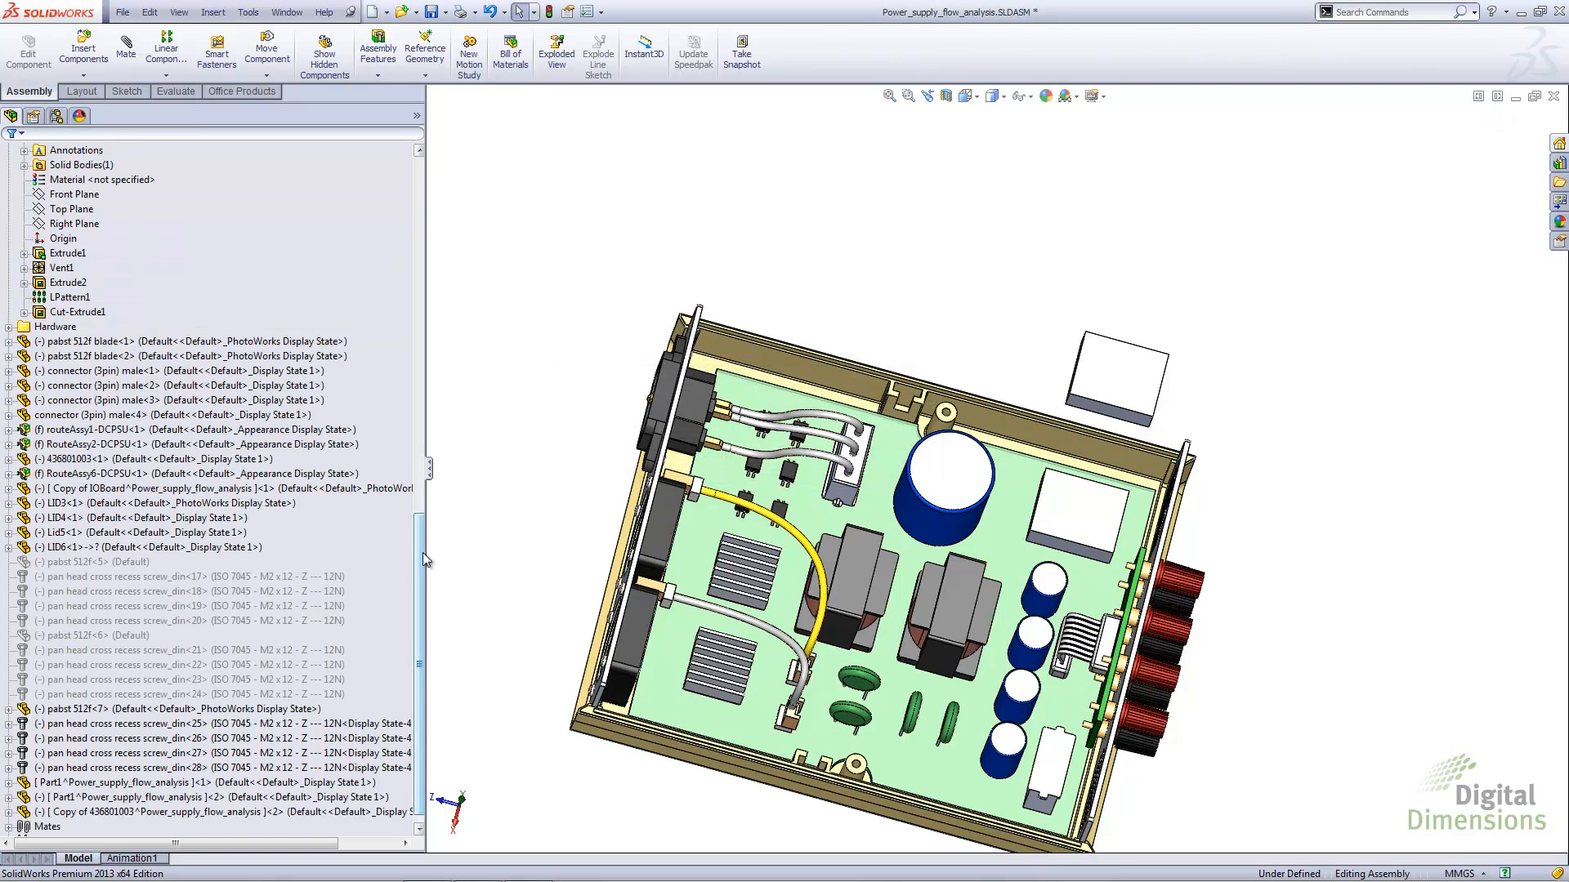
Examine the inserted 436801003 component's entry at the end of the component list
drag(424, 554, 419, 580)
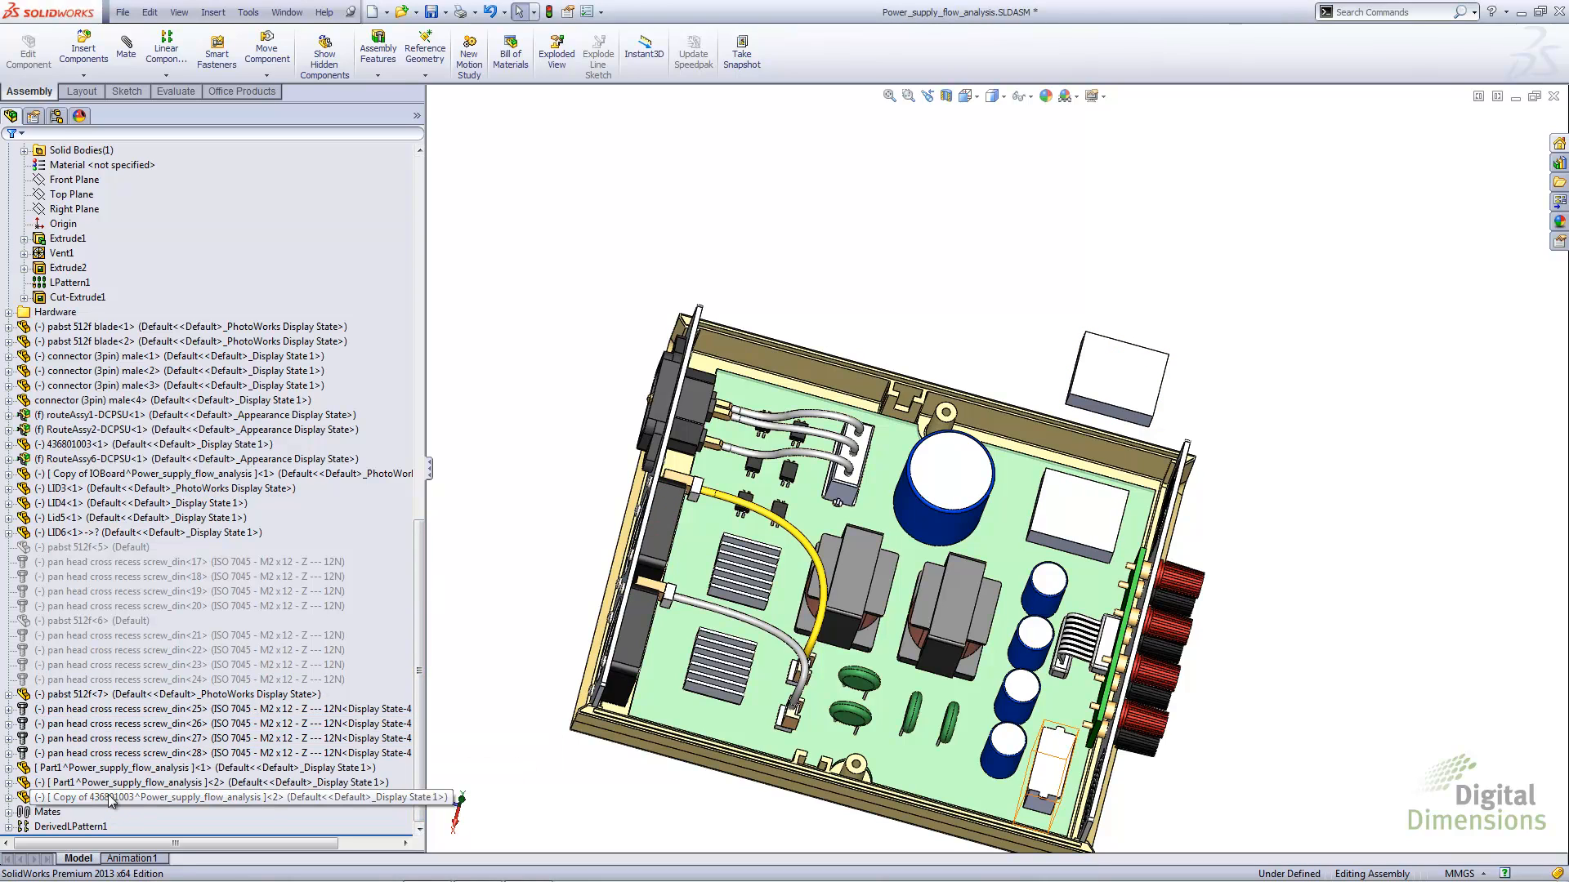
click(168, 803)
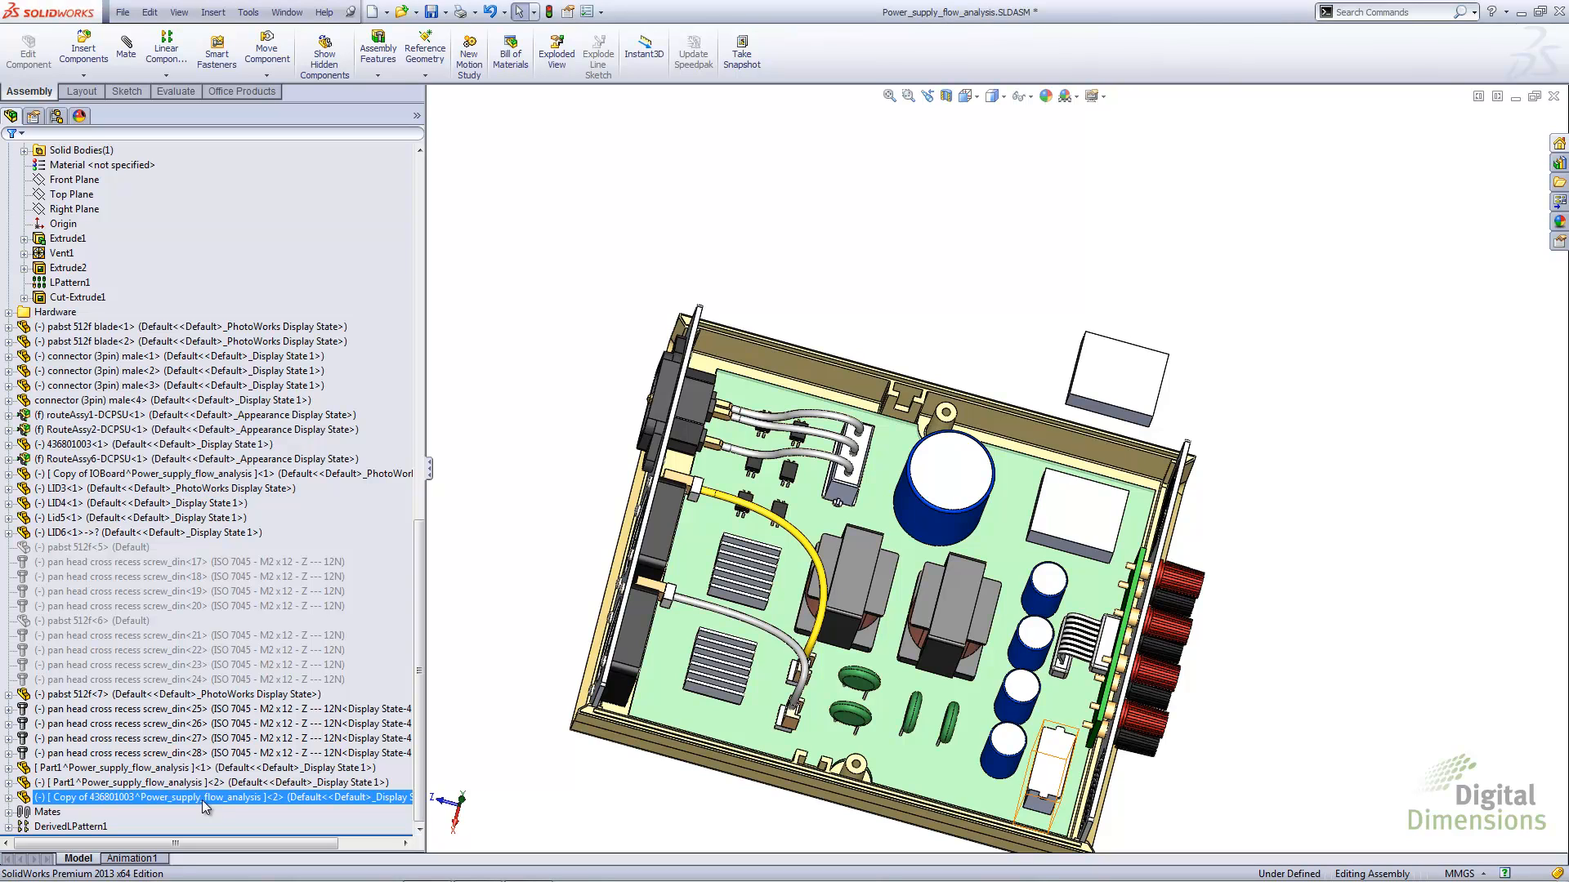
click(454, 651)
Show the assembly in isometric view and move the virtual 436801003 connector outside the enclosure, beyond the slotted back plate
key(ctrl+7)
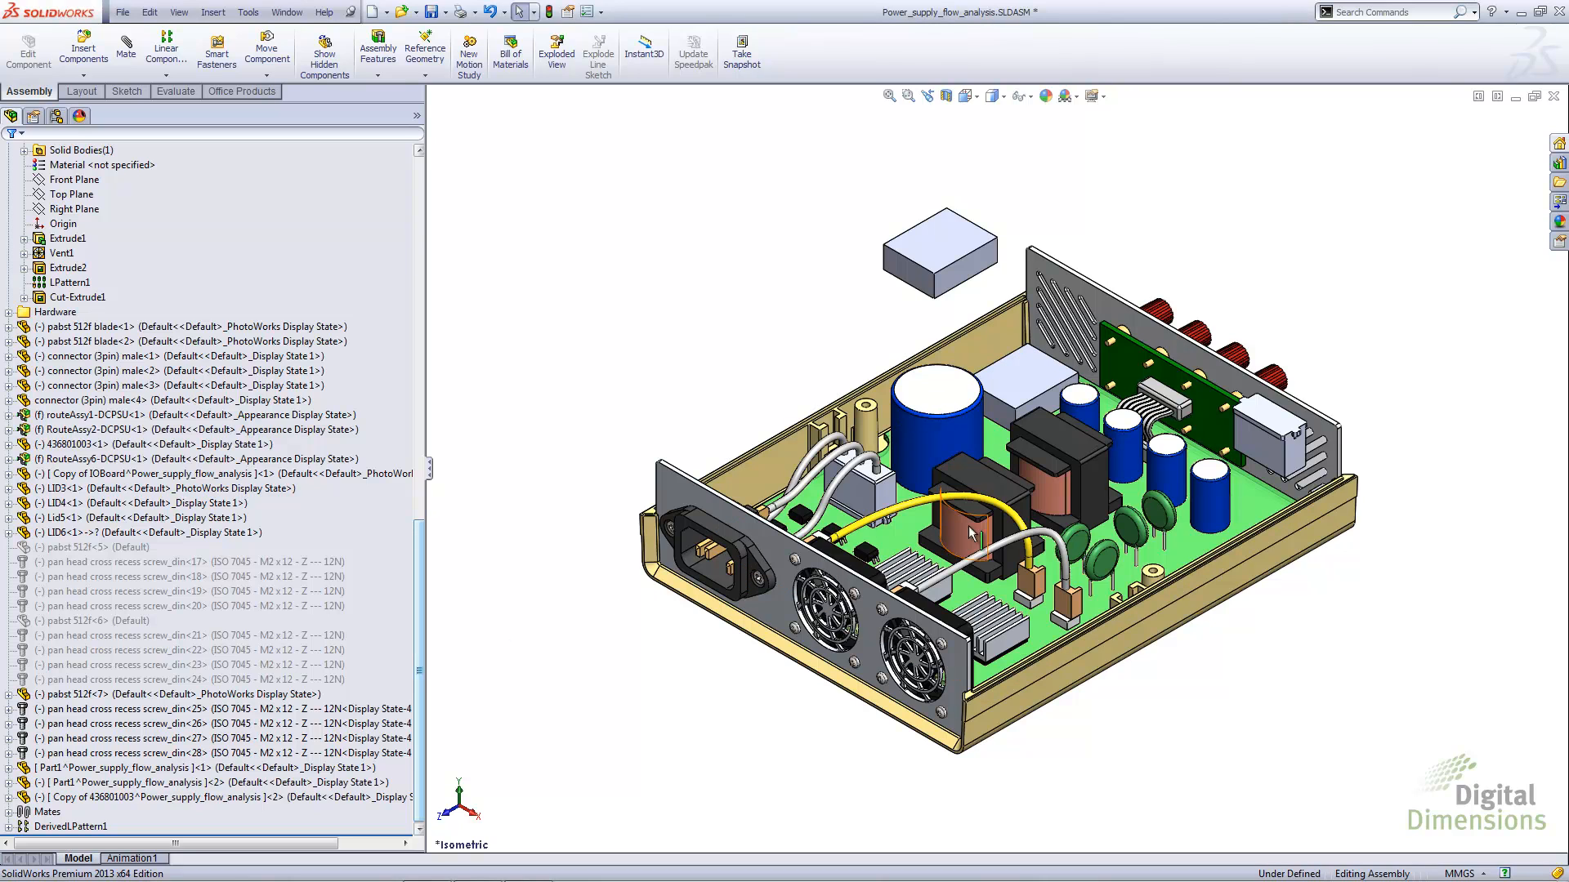
click(1256, 460)
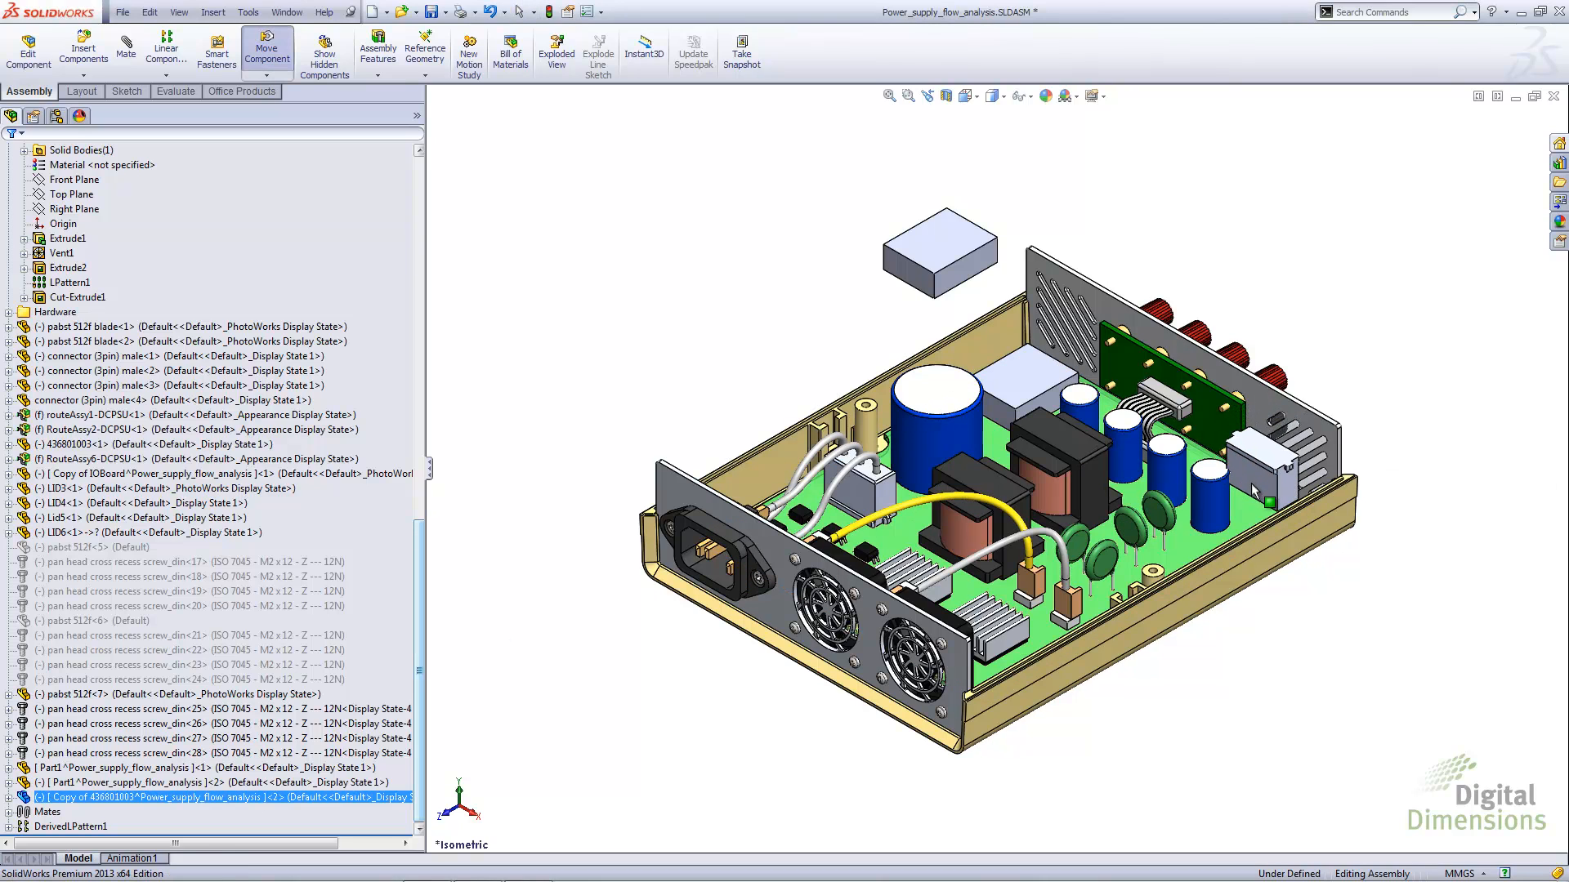
drag(1256, 464, 1352, 398)
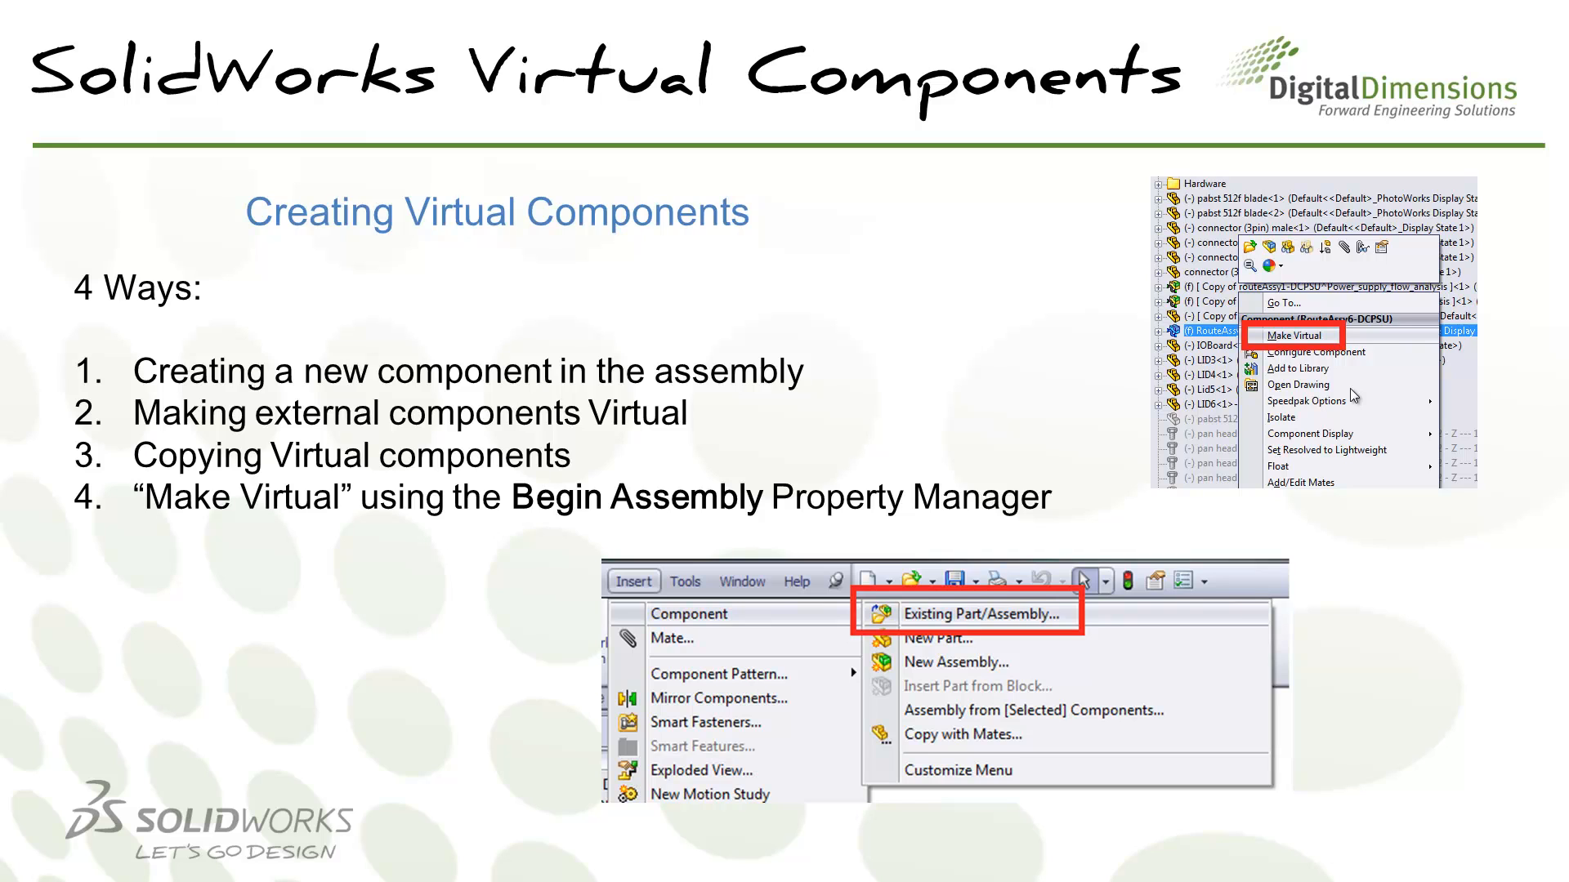
click(1350, 389)
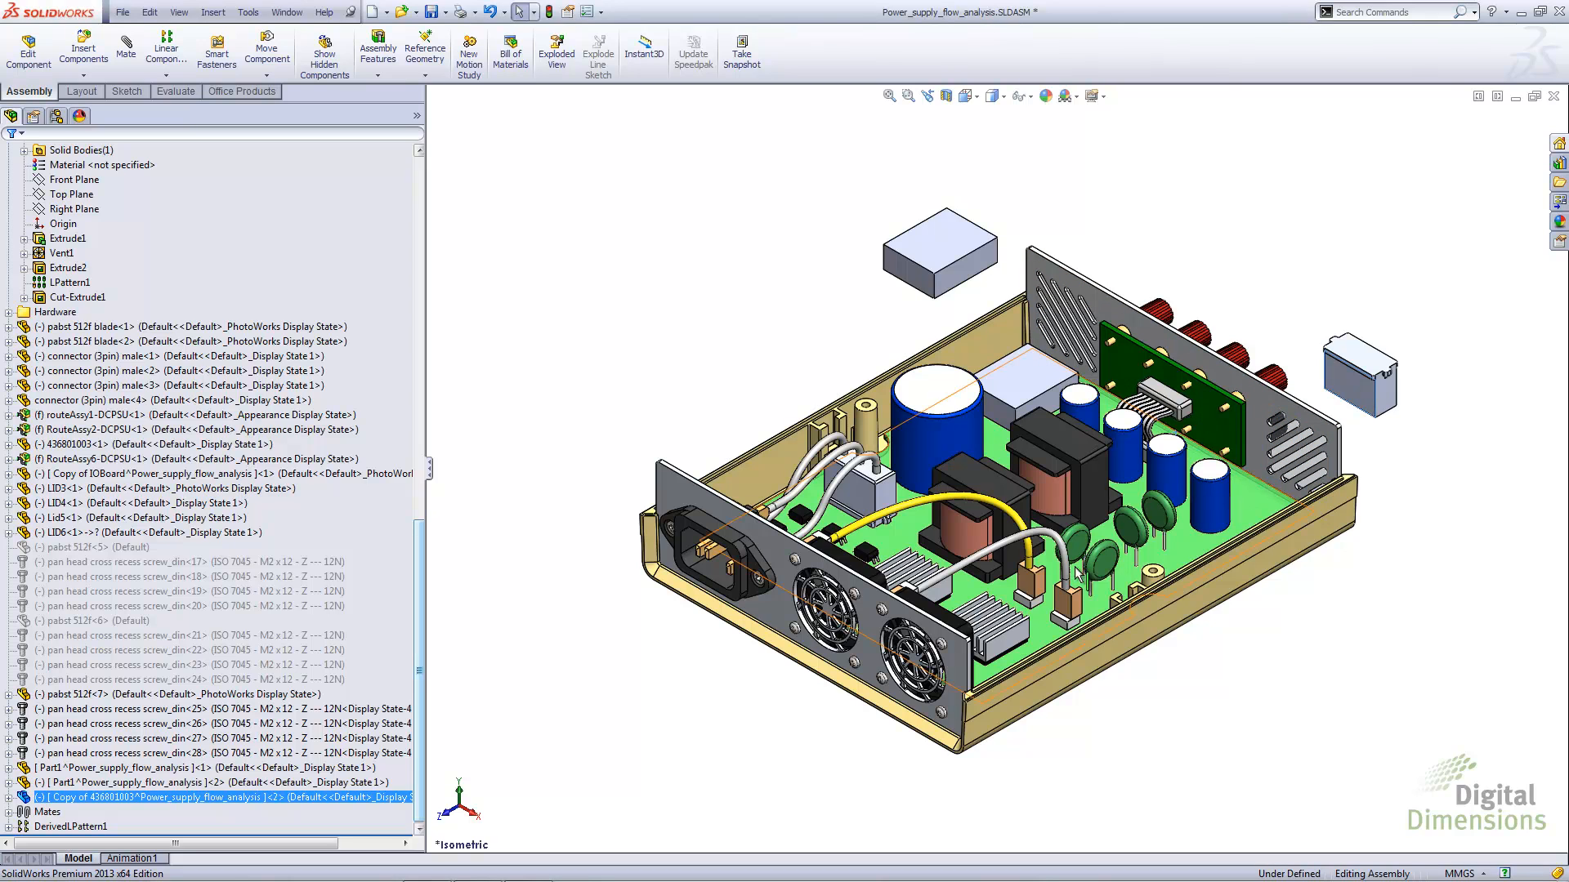
Rename the virtual Part1 component as 4565-558-12LV
ctrl+click(80, 783)
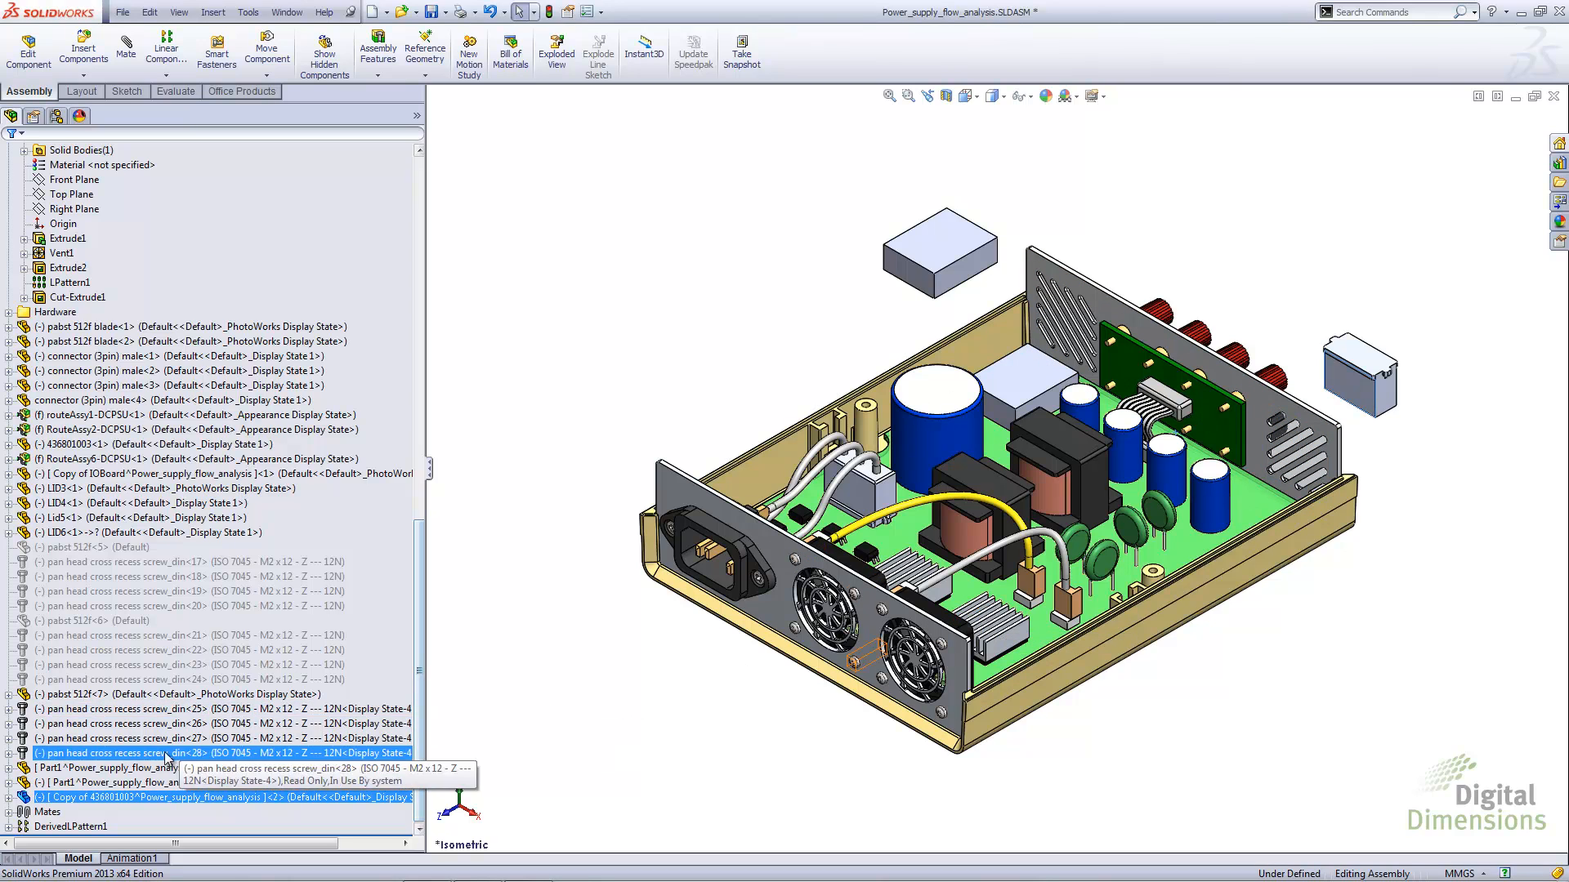
right_click(80, 786)
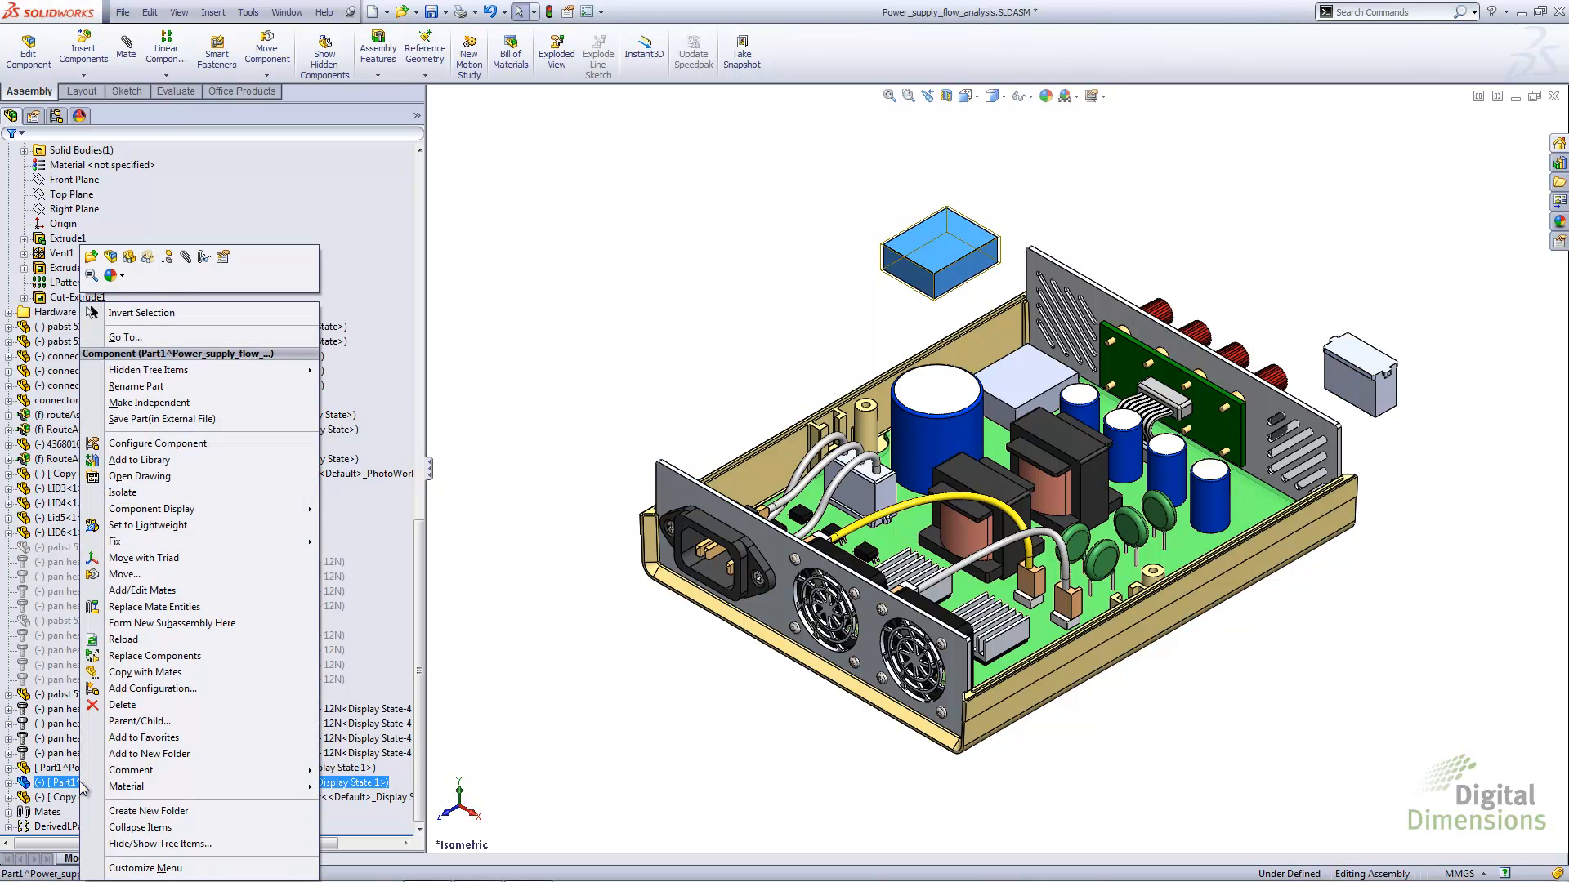
click(137, 388)
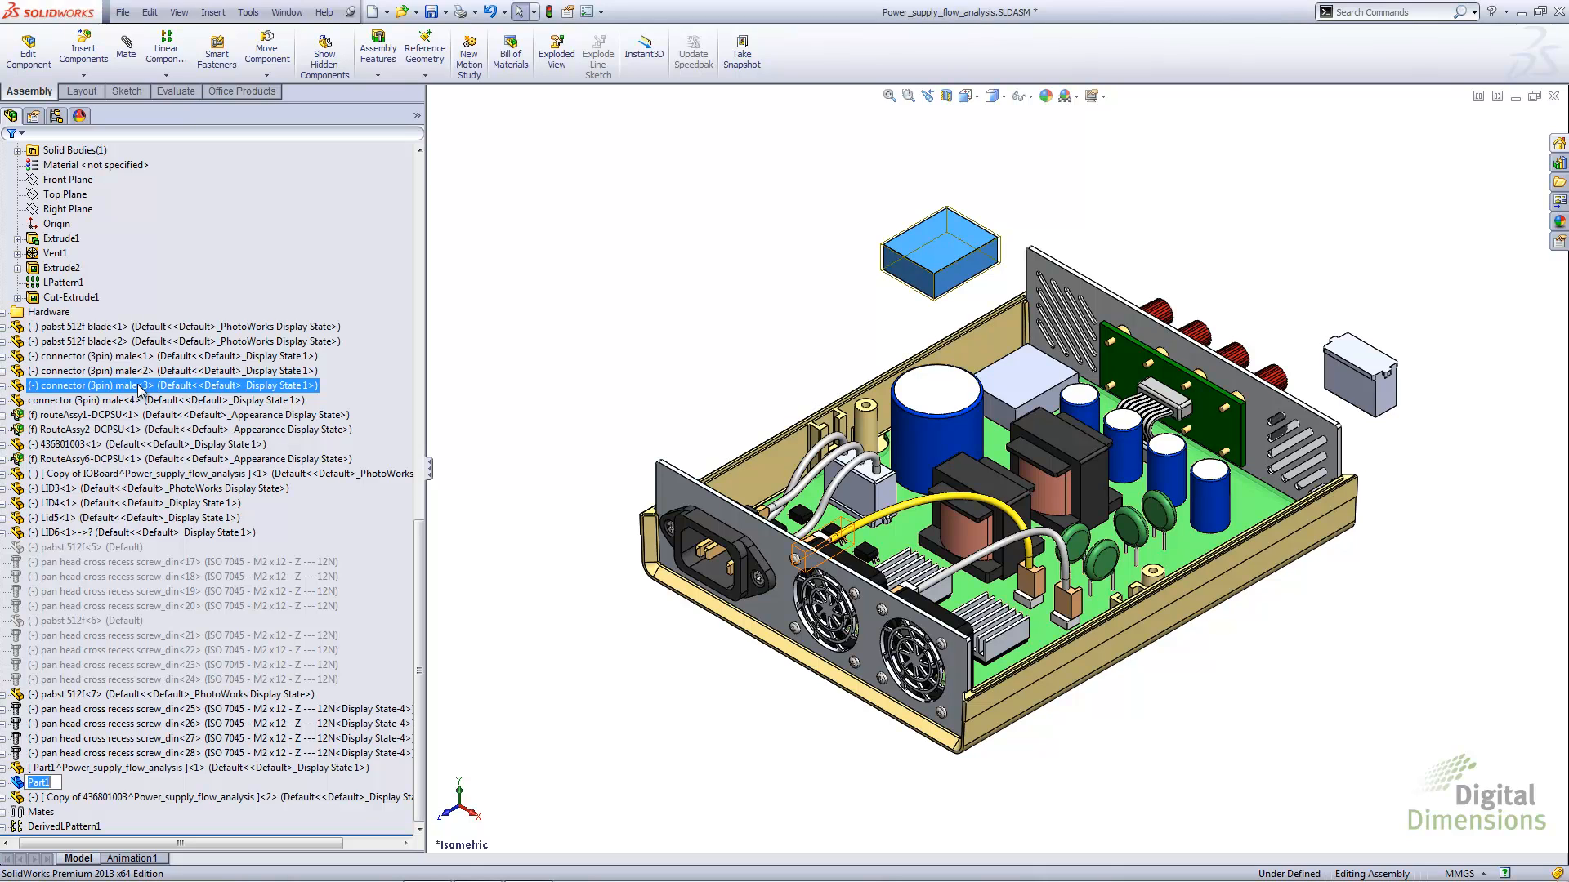
text(4565-558-12LV)
key(Return)
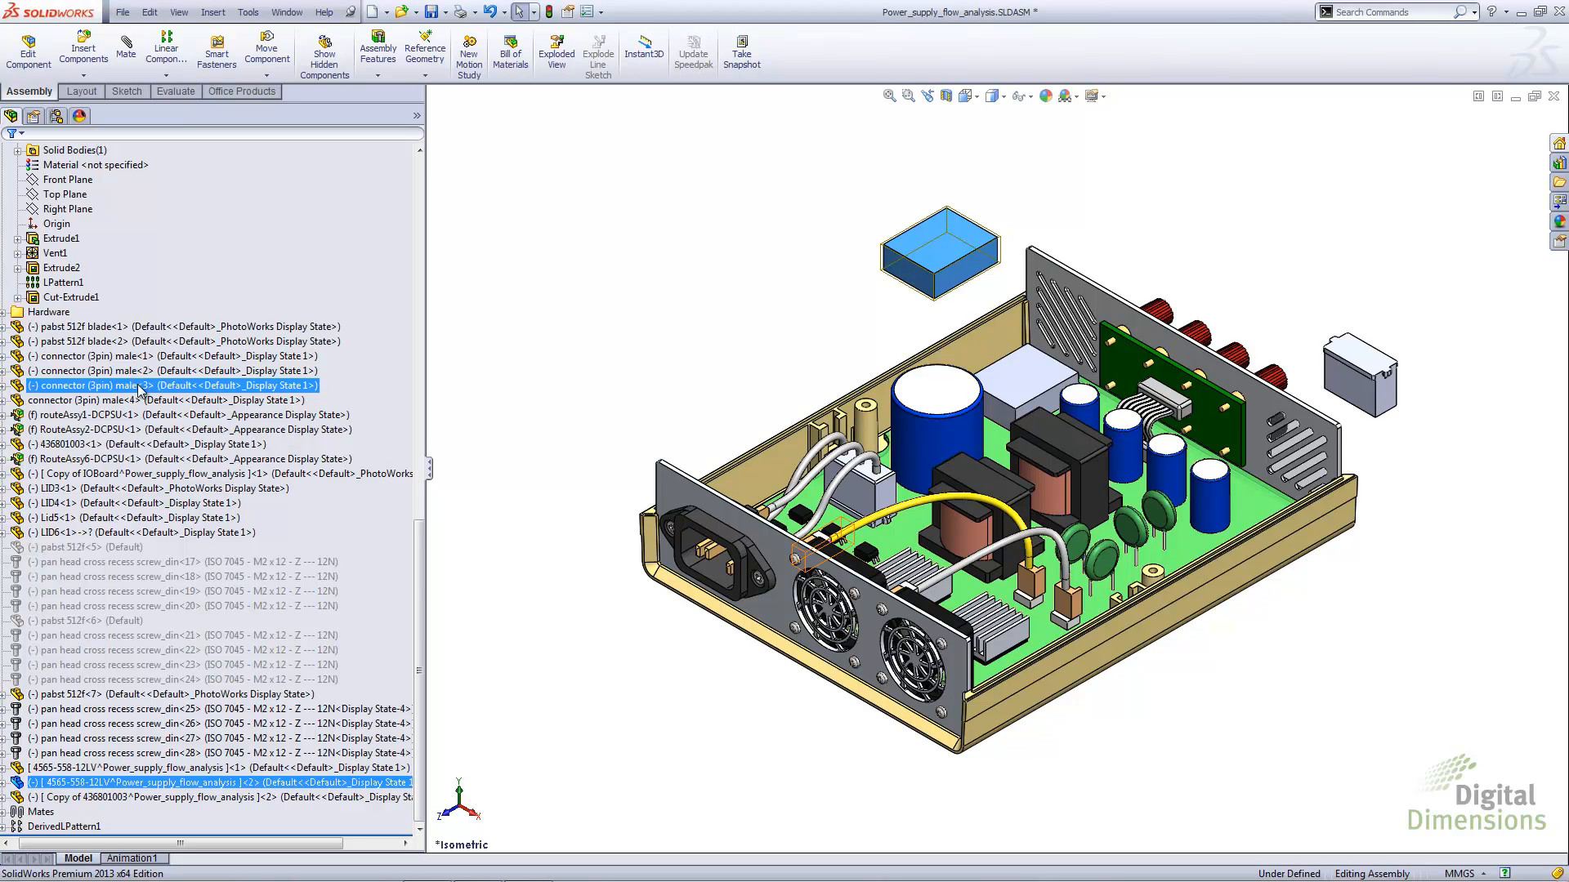
click(473, 424)
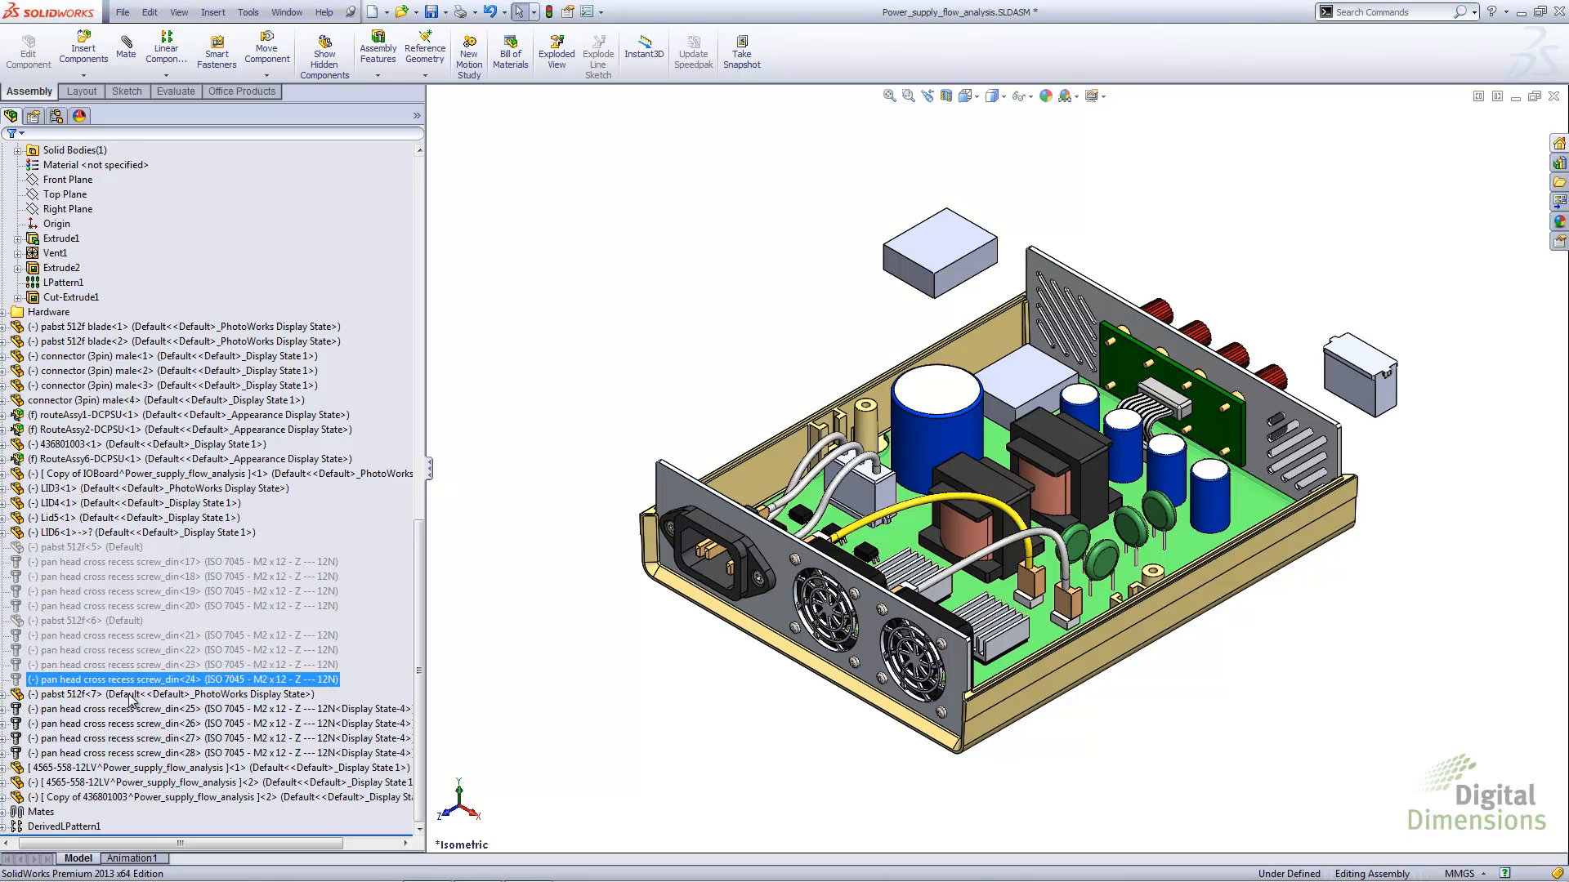
Move the first 4565-558-12LV instance into the BoardAssembly subassembly, accepting the renaming, broken links and deletion of its InPlace mate
click(58, 768)
drag(59, 768, 49, 284)
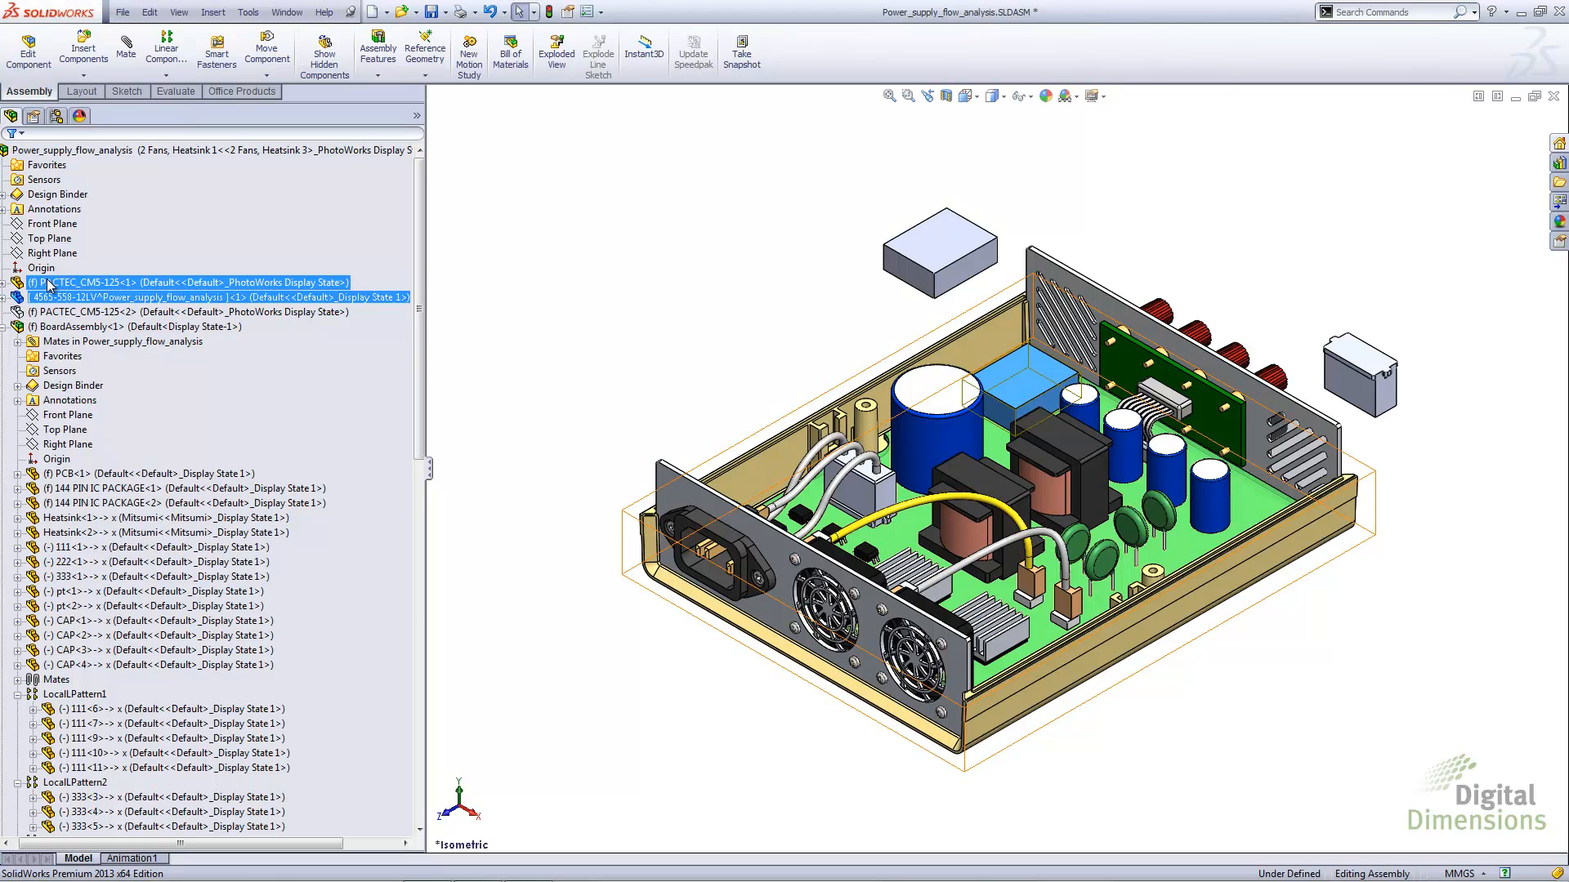
click(54, 299)
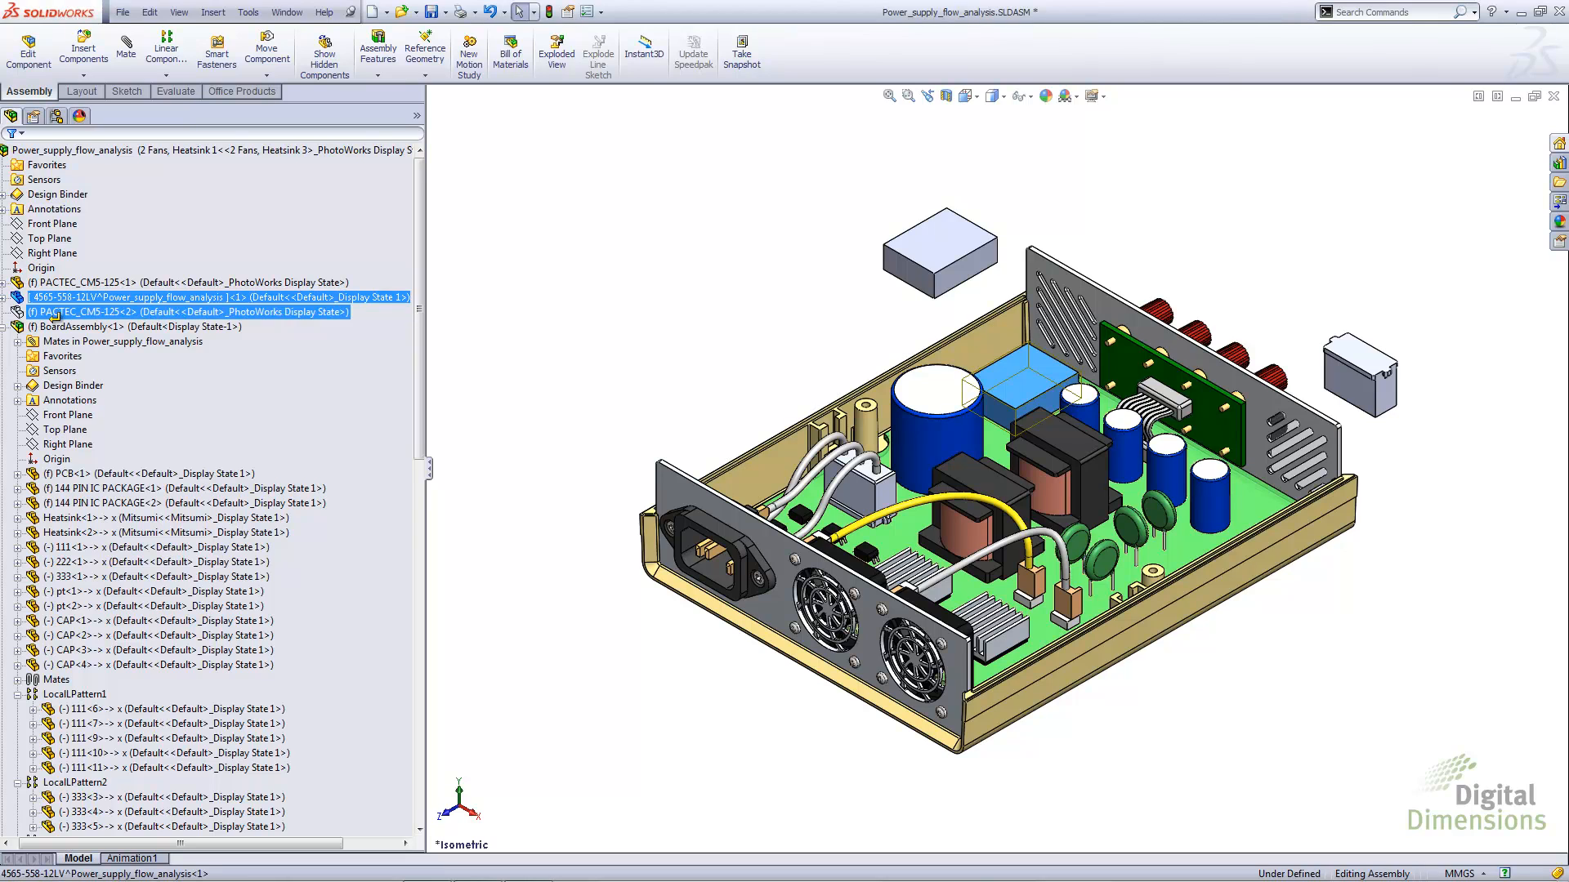
ctrl+click(57, 326)
drag(52, 313, 58, 328)
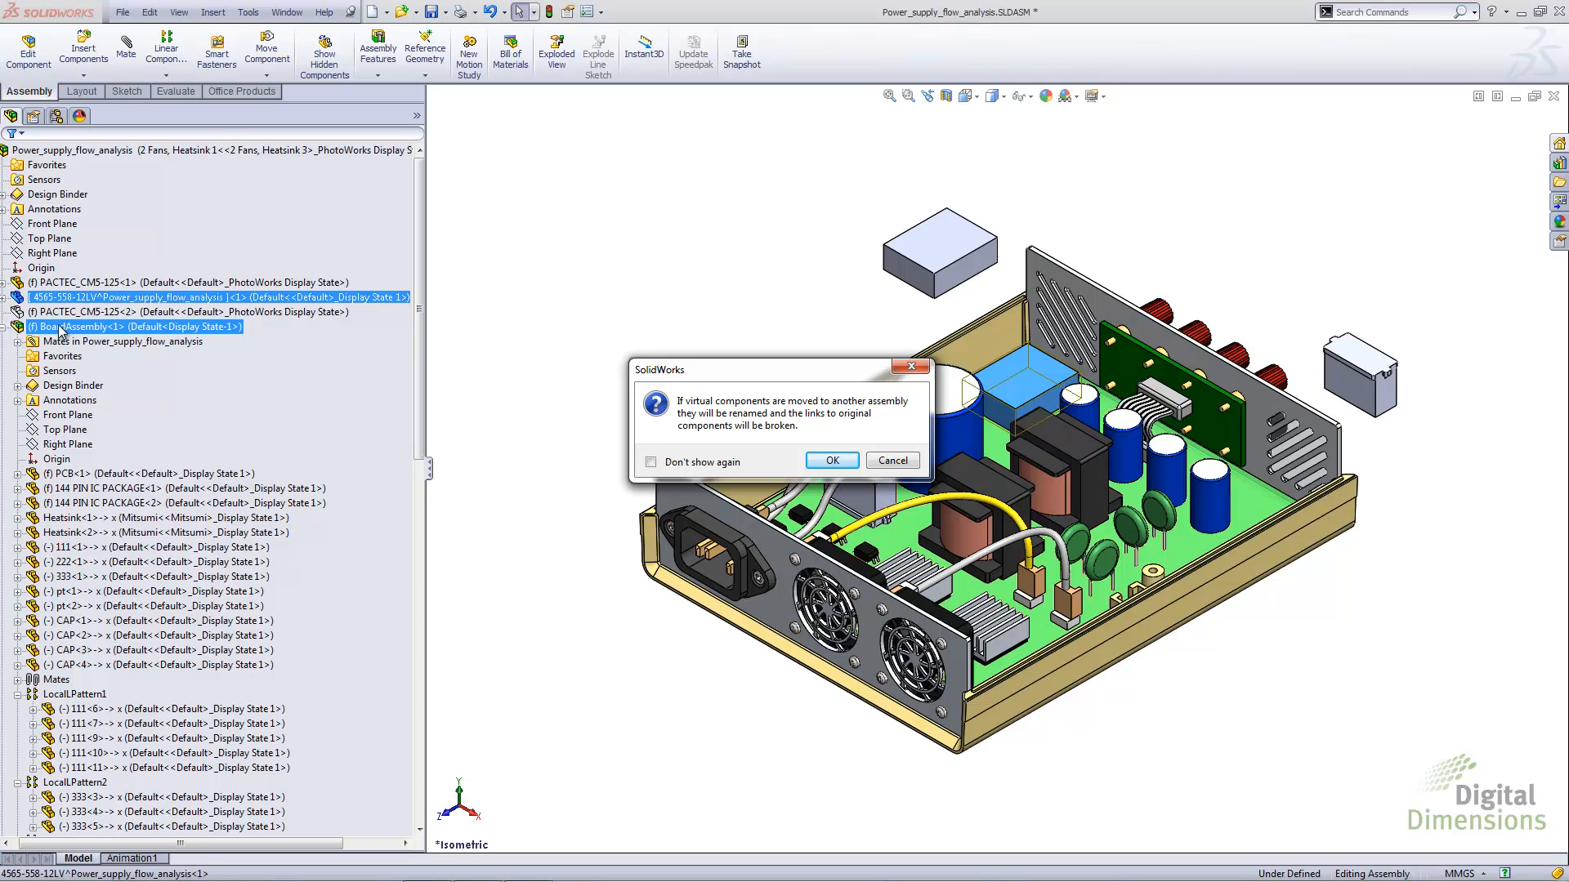
click(829, 460)
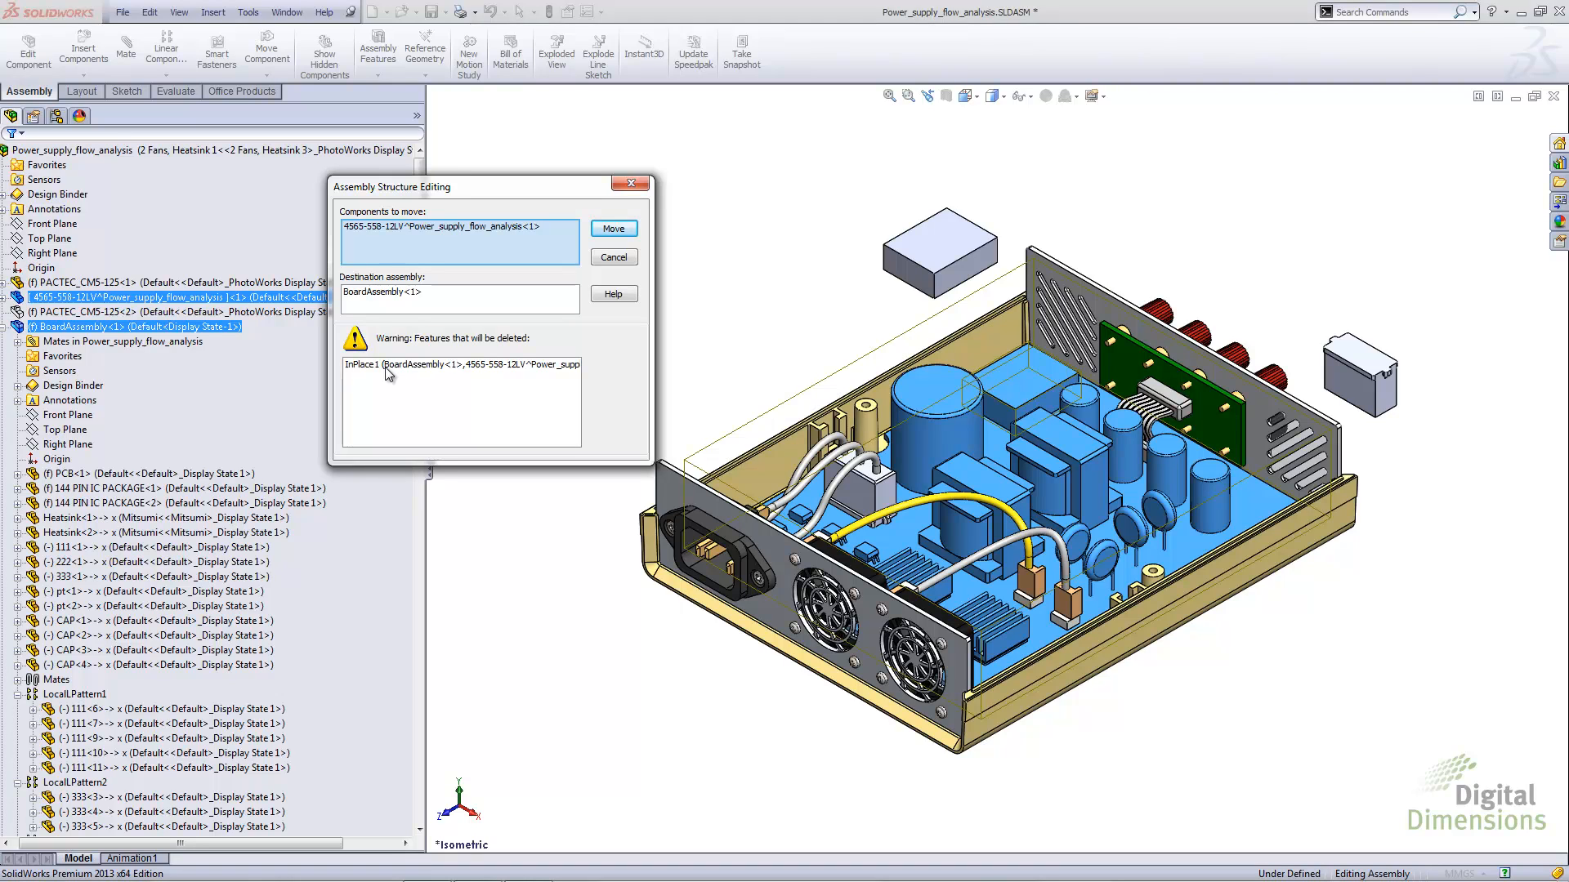
click(622, 235)
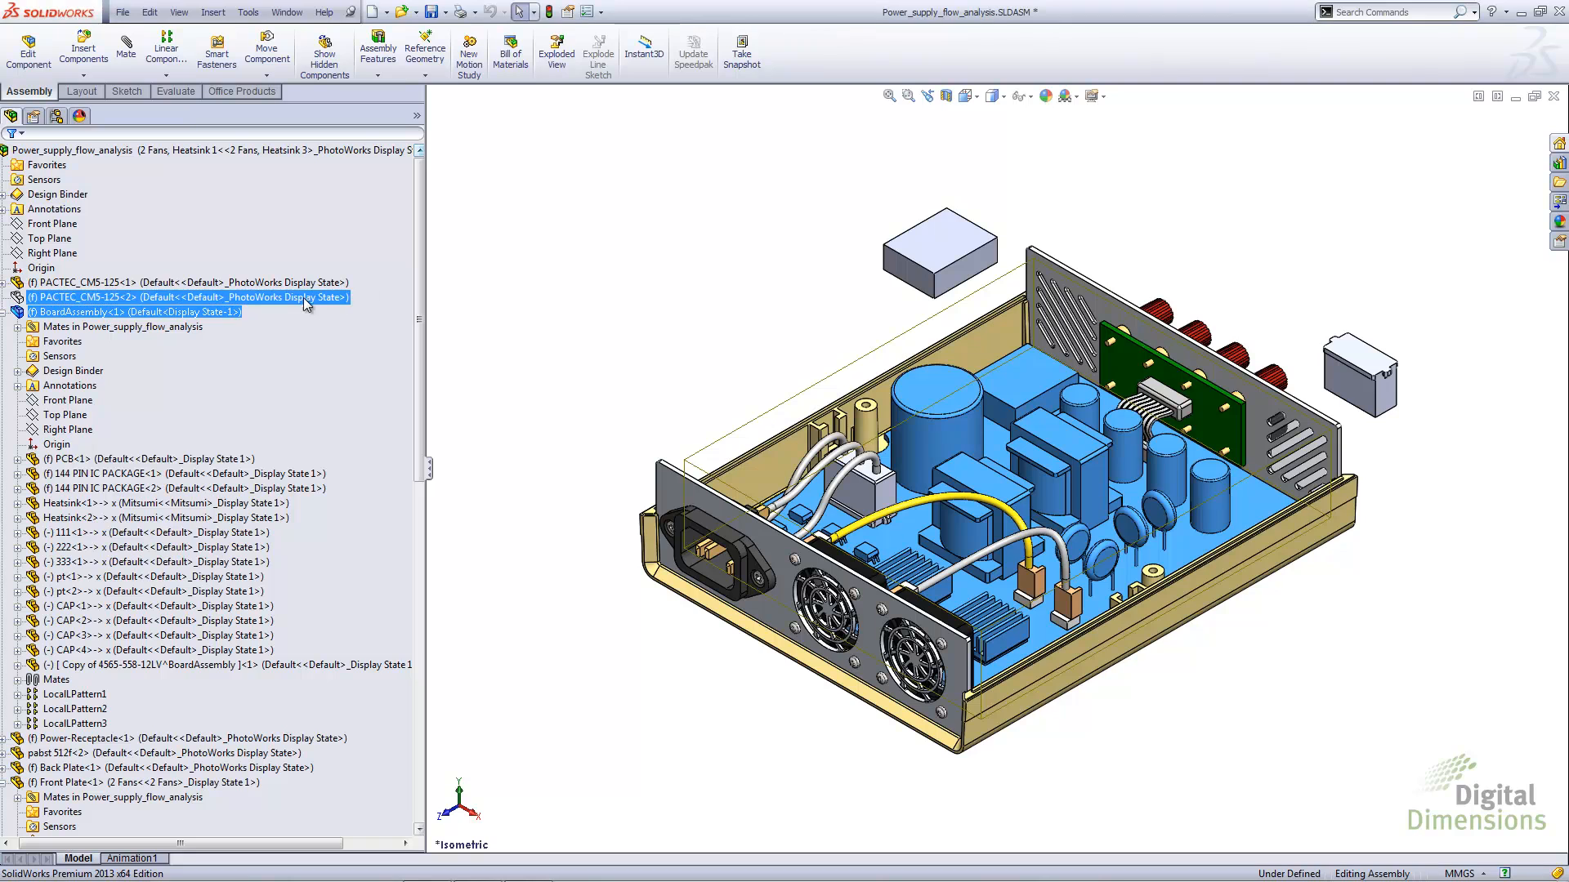
click(143, 667)
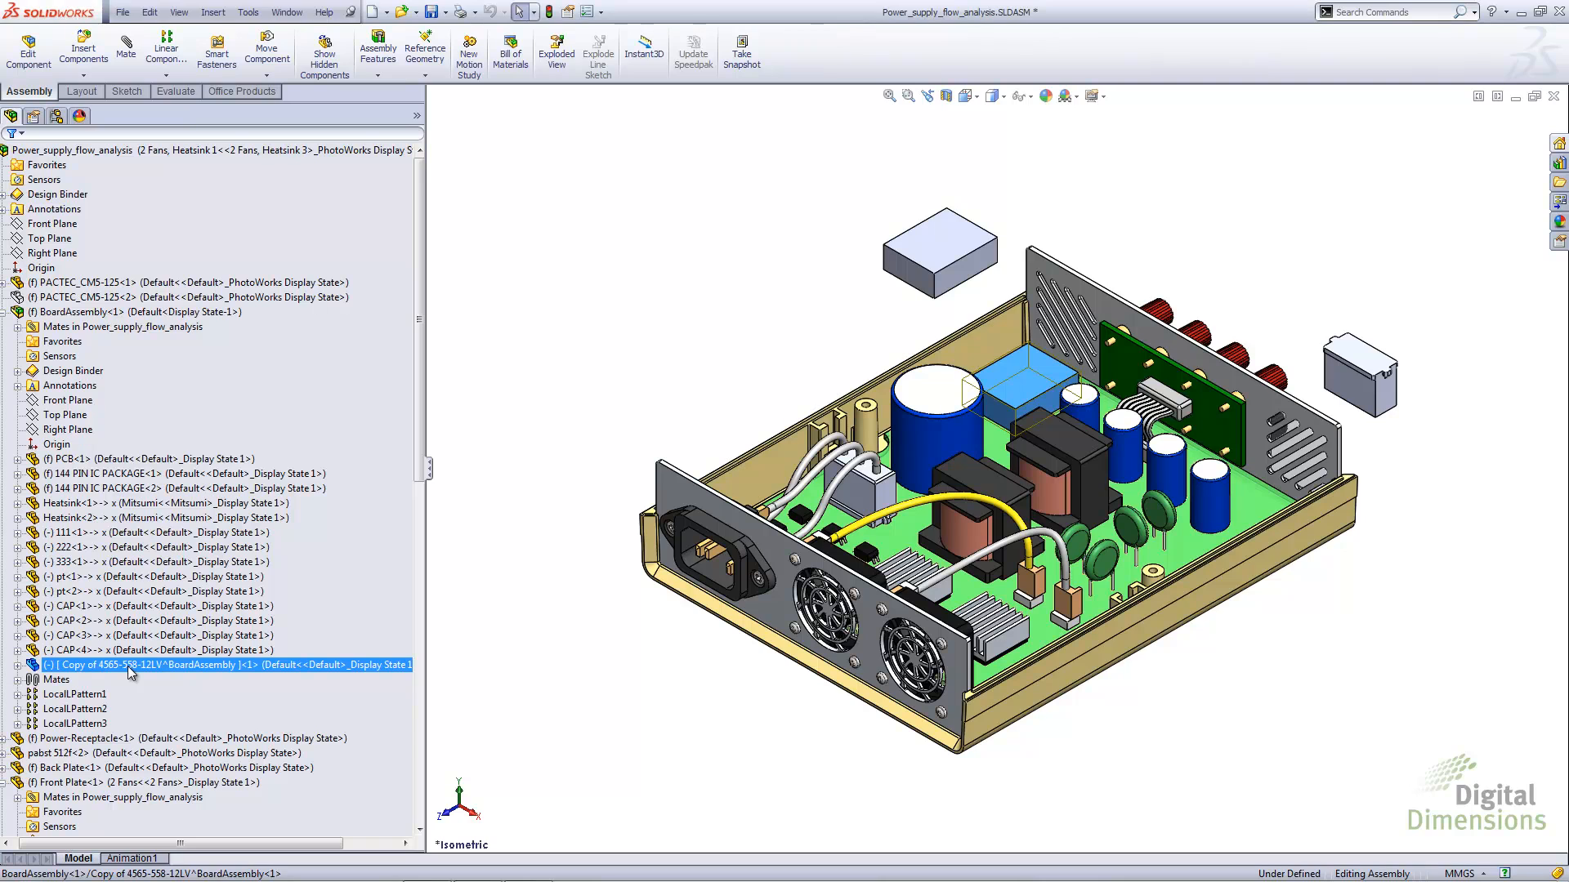
click(516, 518)
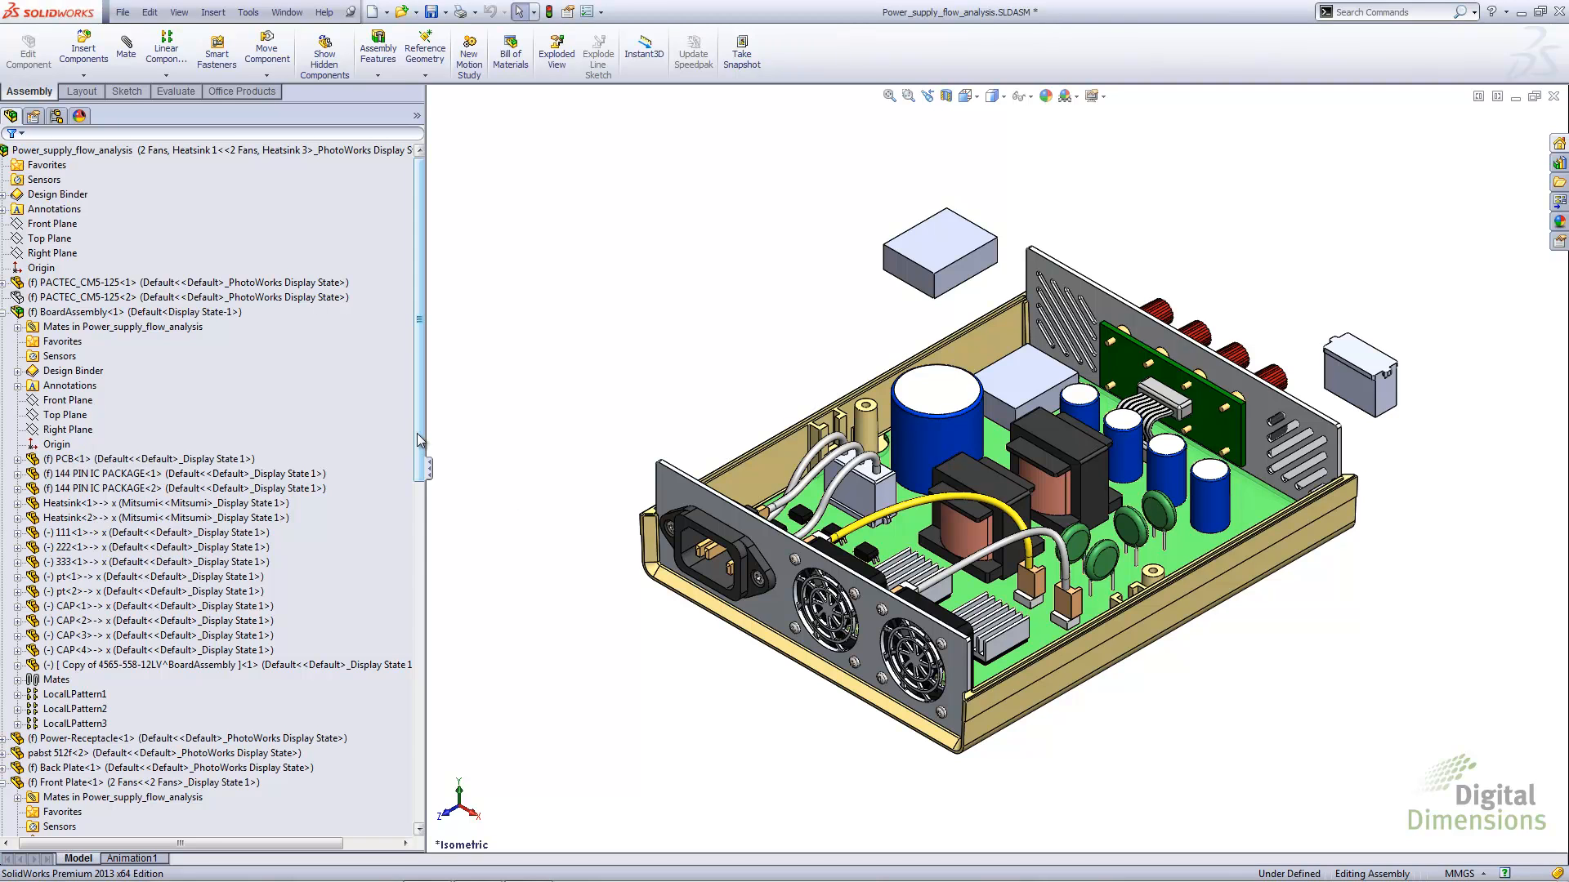
Create a second instance of the virtual 436801003 connector and place it outside the enclosure near the first
drag(418, 439, 418, 779)
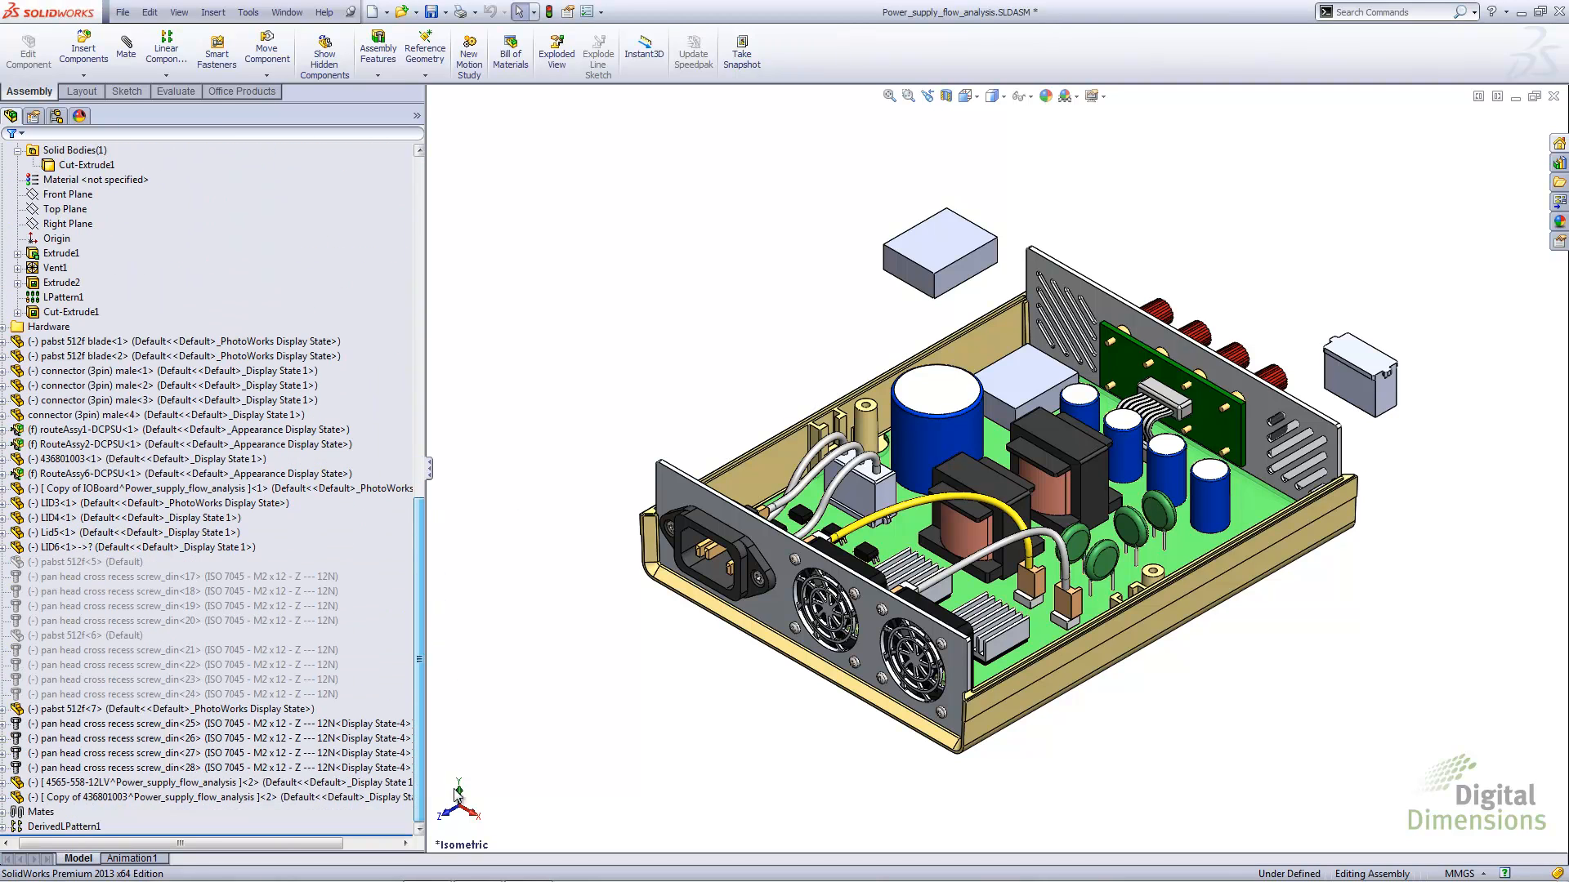
click(74, 797)
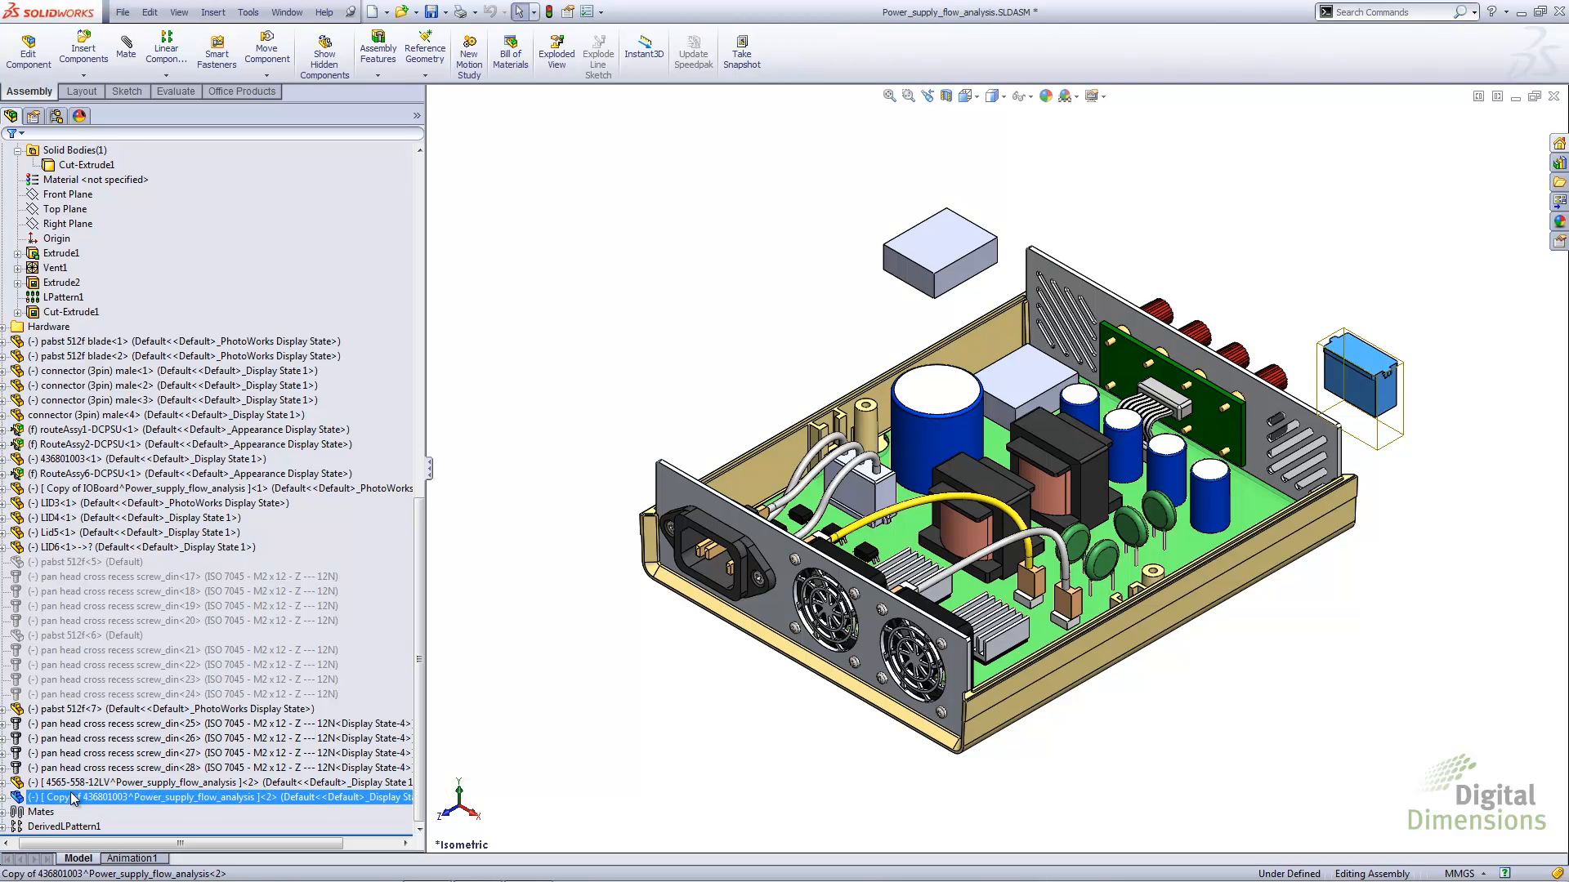
ctrl+click(74, 782)
ctrl+drag(1463, 584, 1463, 494)
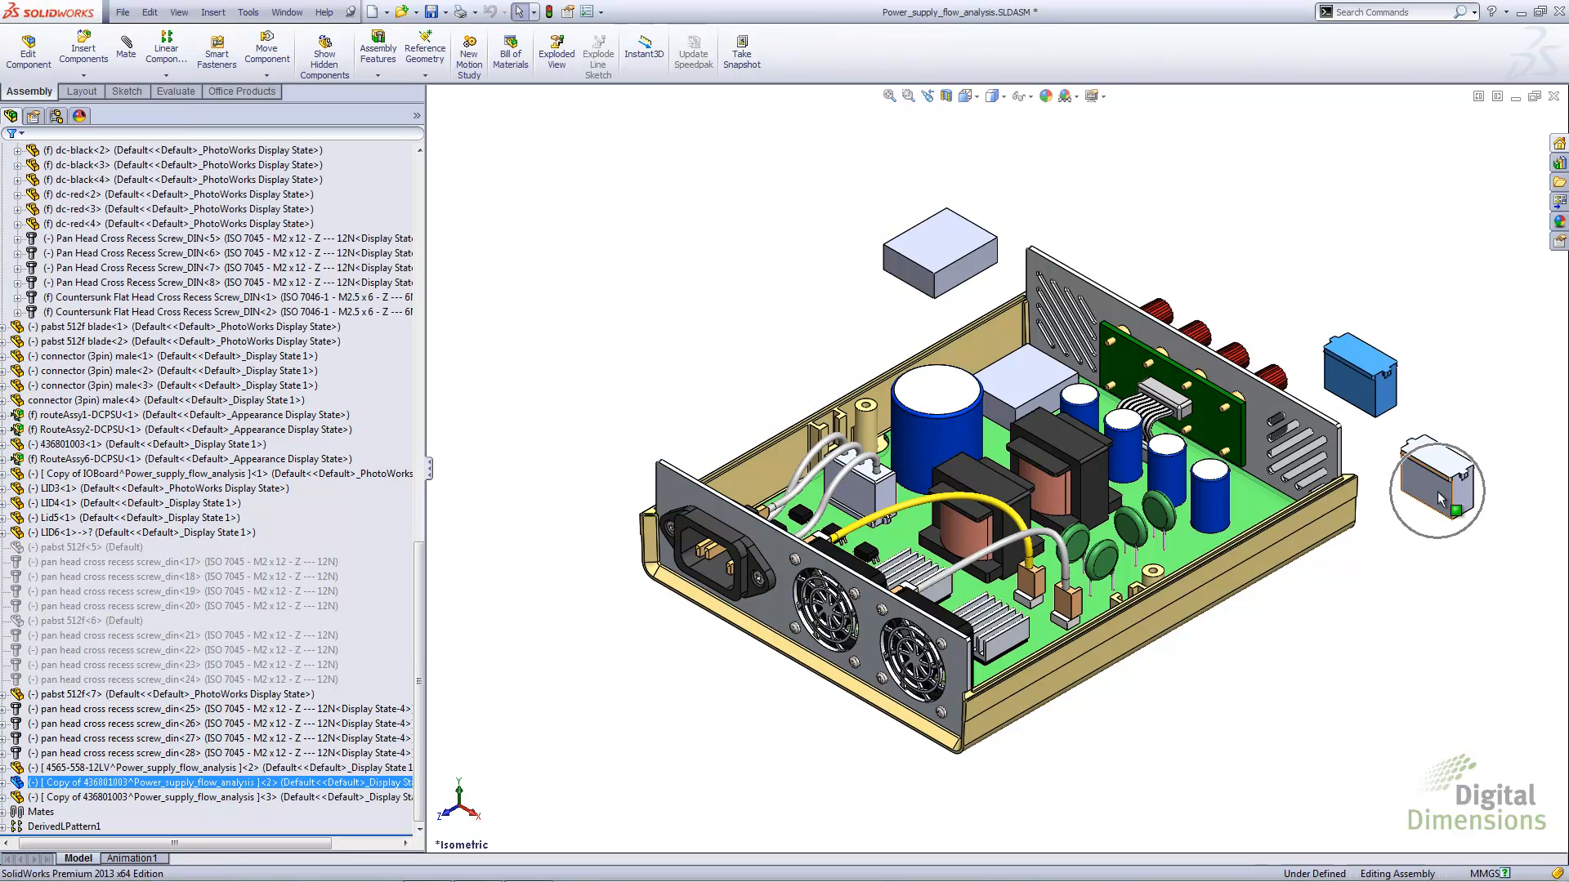
Make the third-numbered instance of the virtual 436801003 connector independent of the other instance
scroll(1470, 449, down, 5)
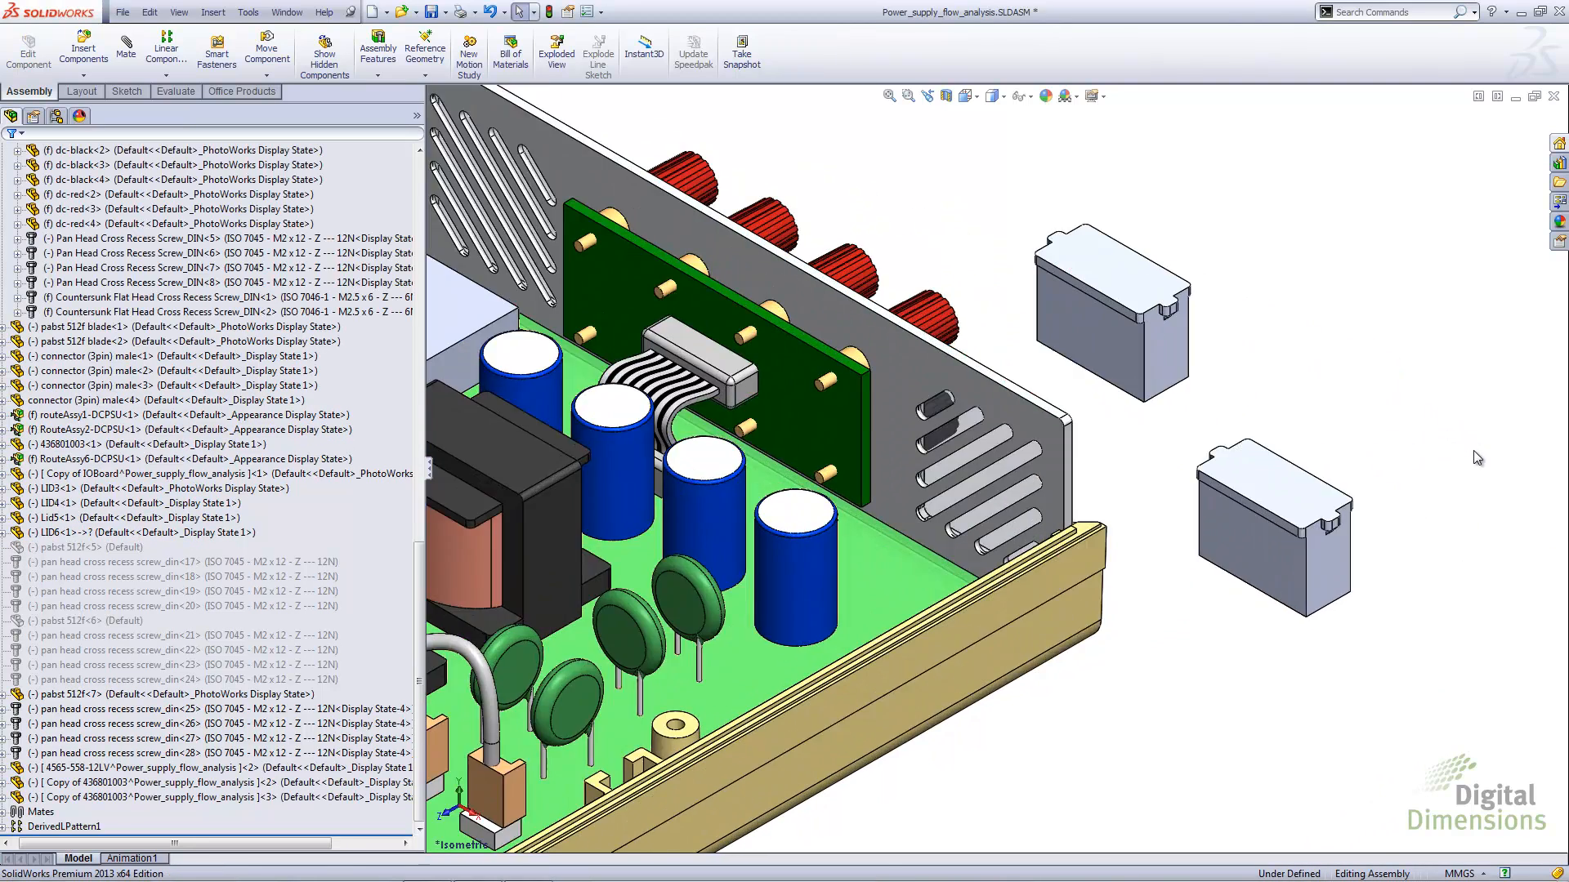
click(106, 795)
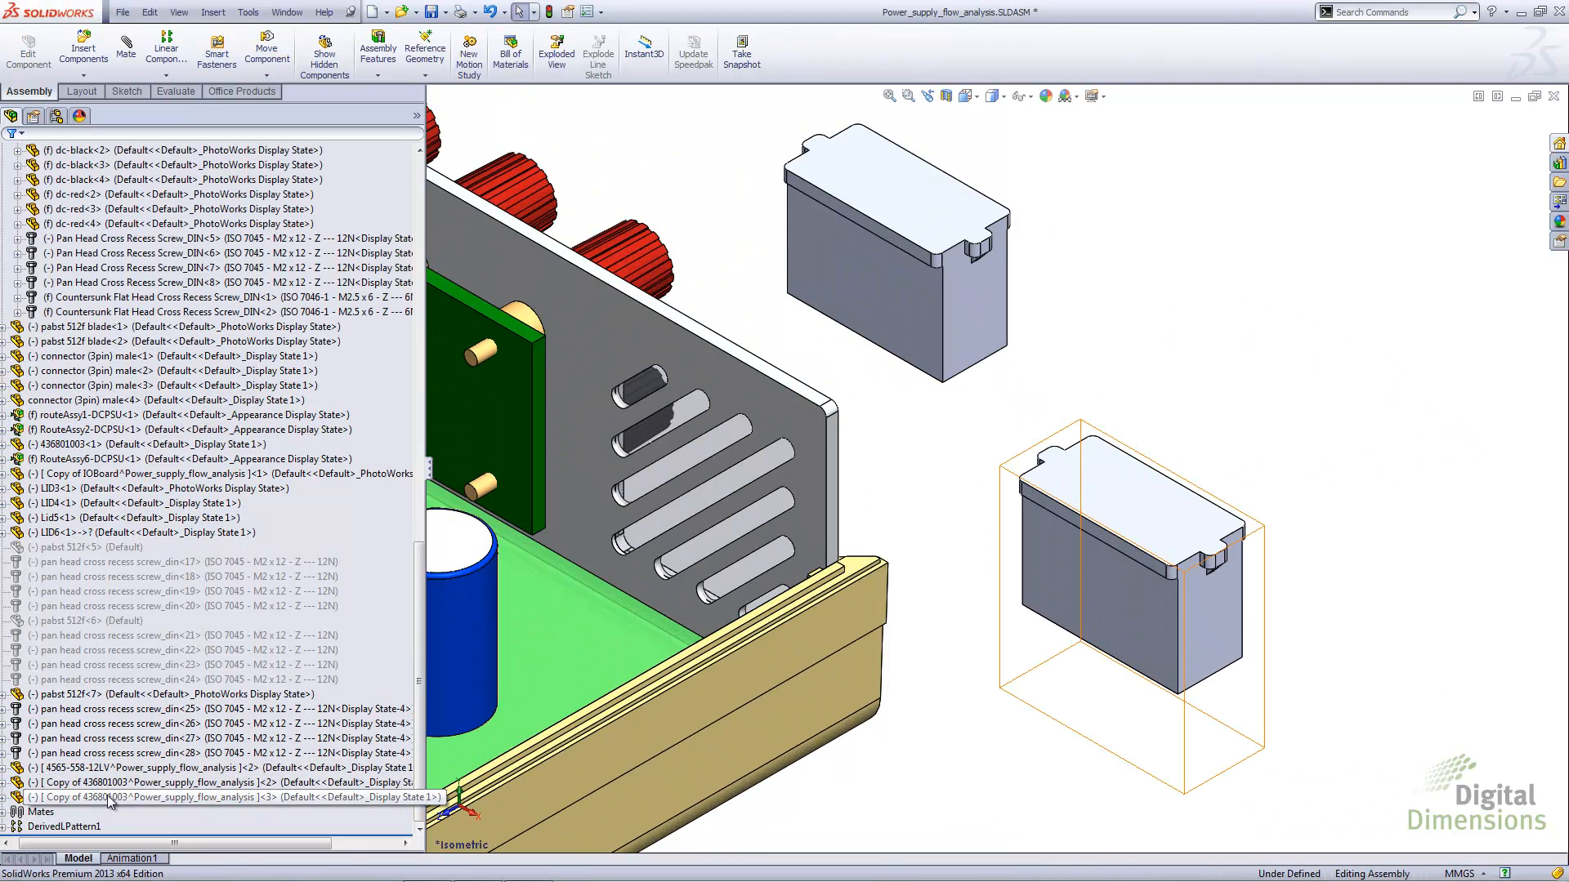
right_click(106, 797)
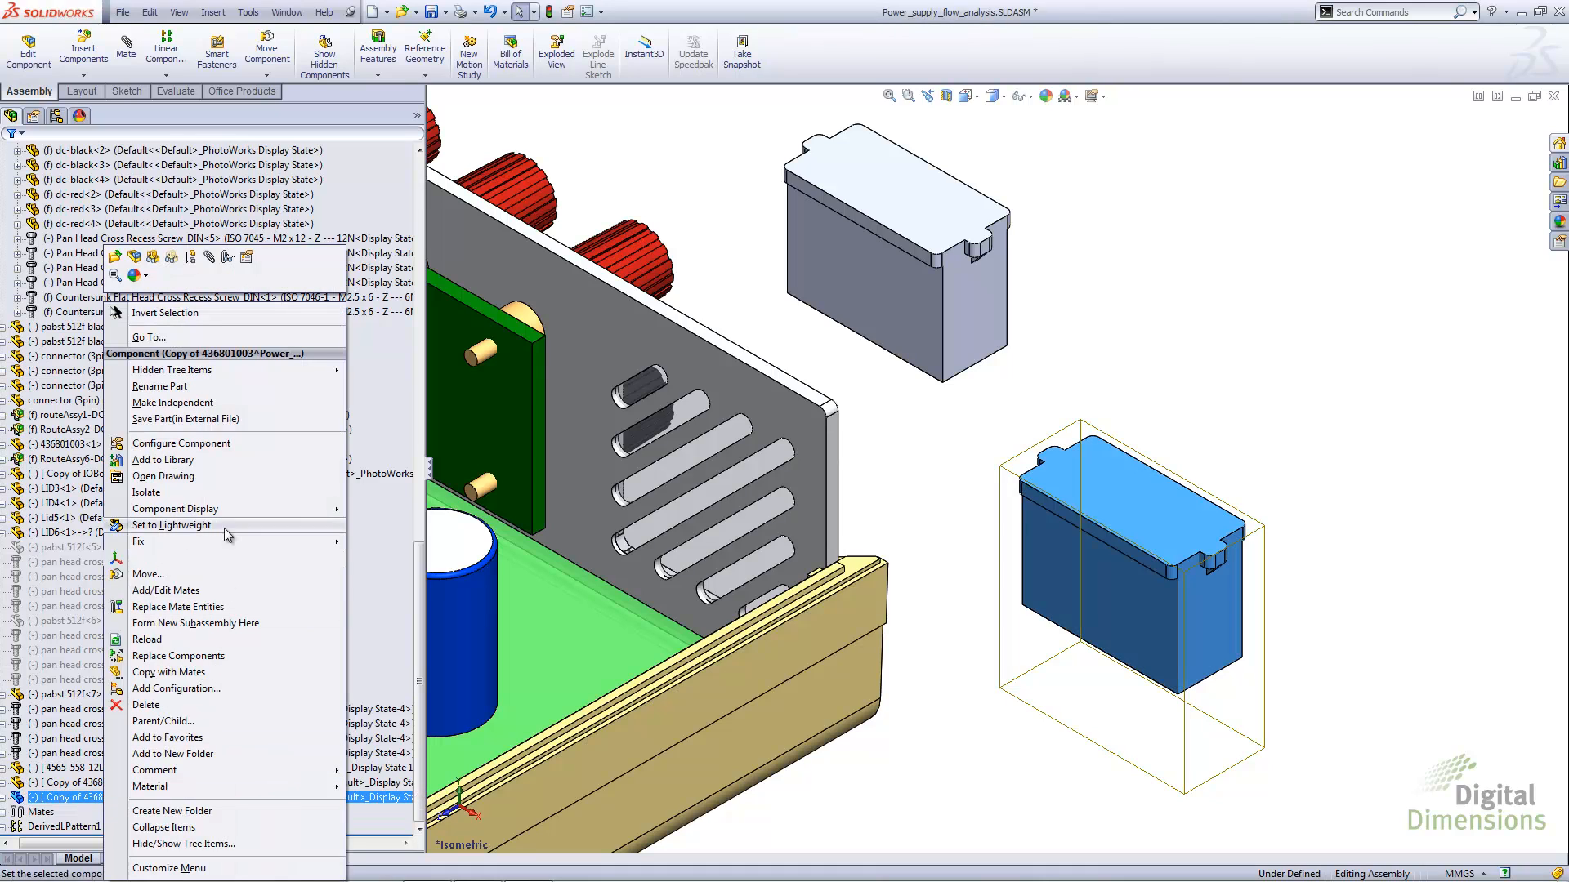
click(180, 403)
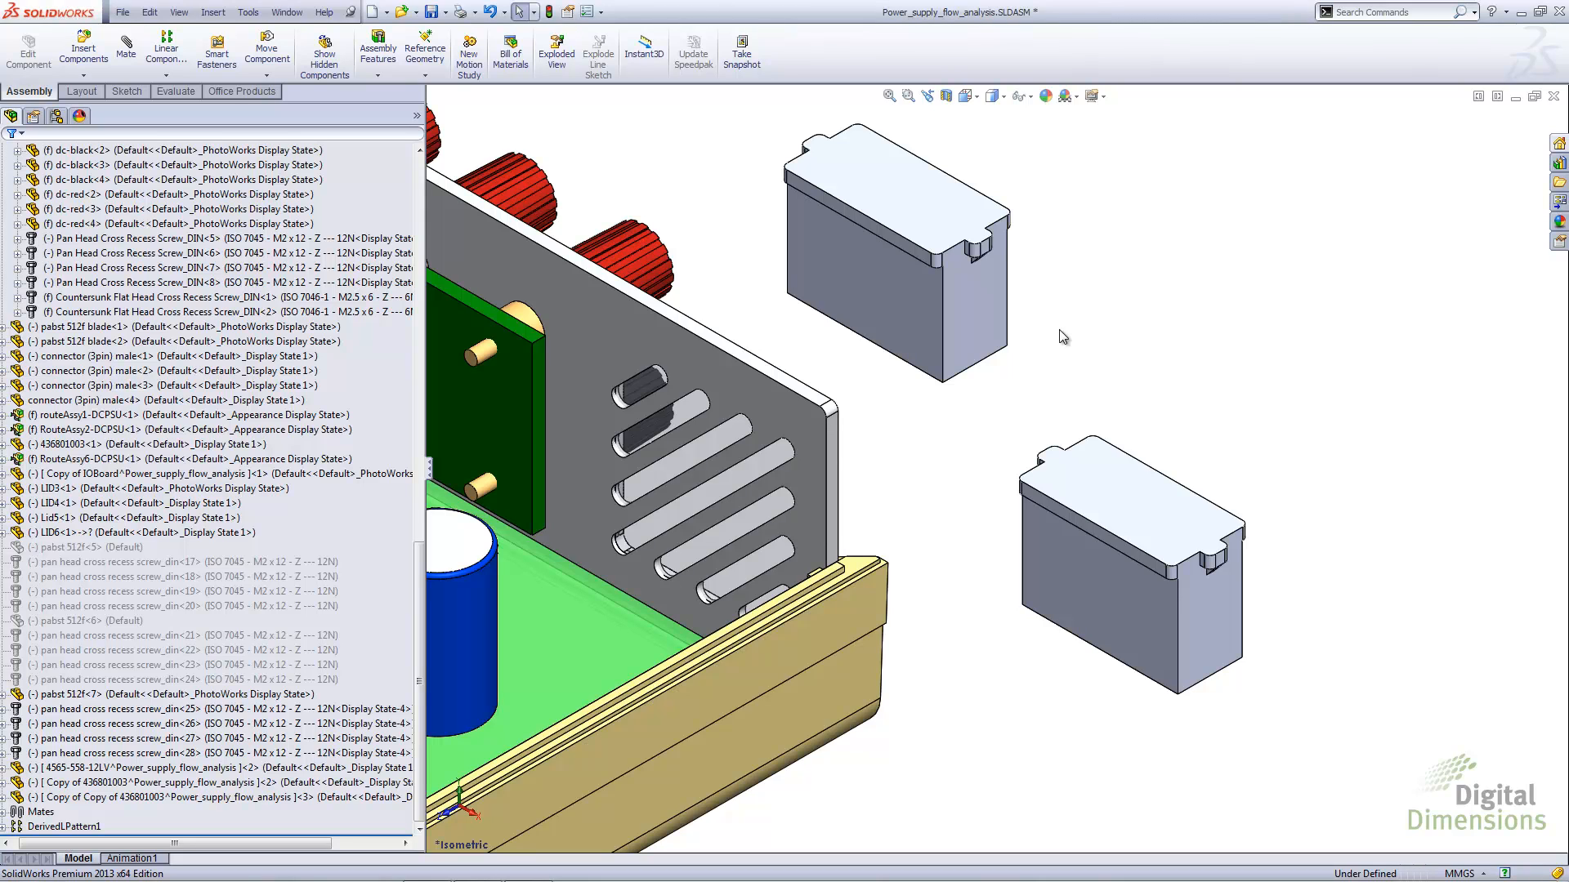
Edit the upper 436801003 connector copy in context and sketch a circle of about 1.94 mm radius on its top face
right_click(927, 247)
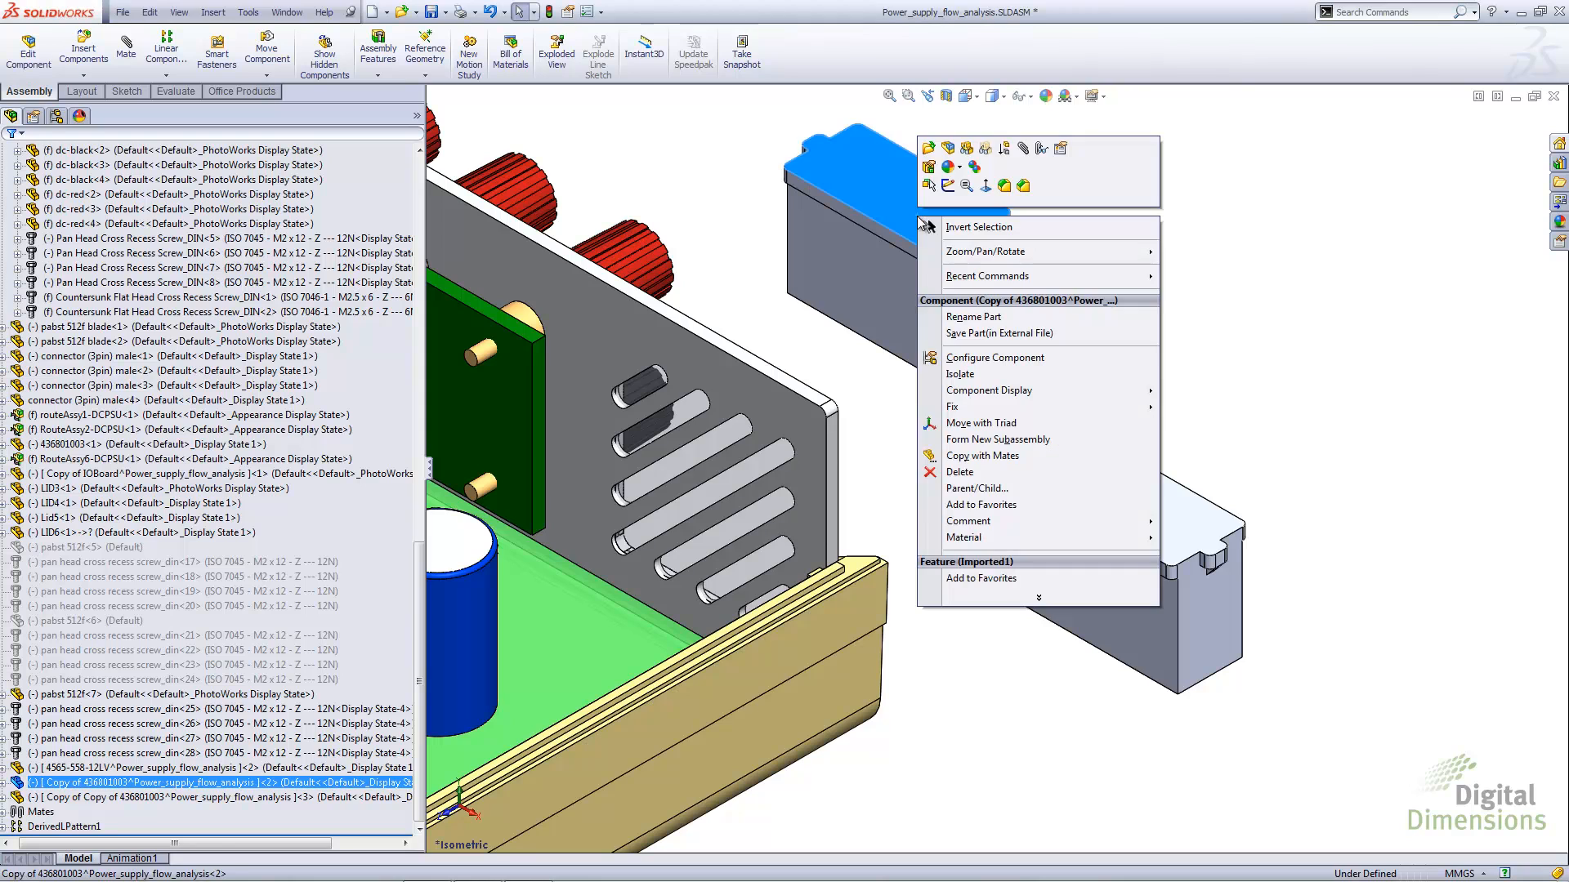
click(951, 149)
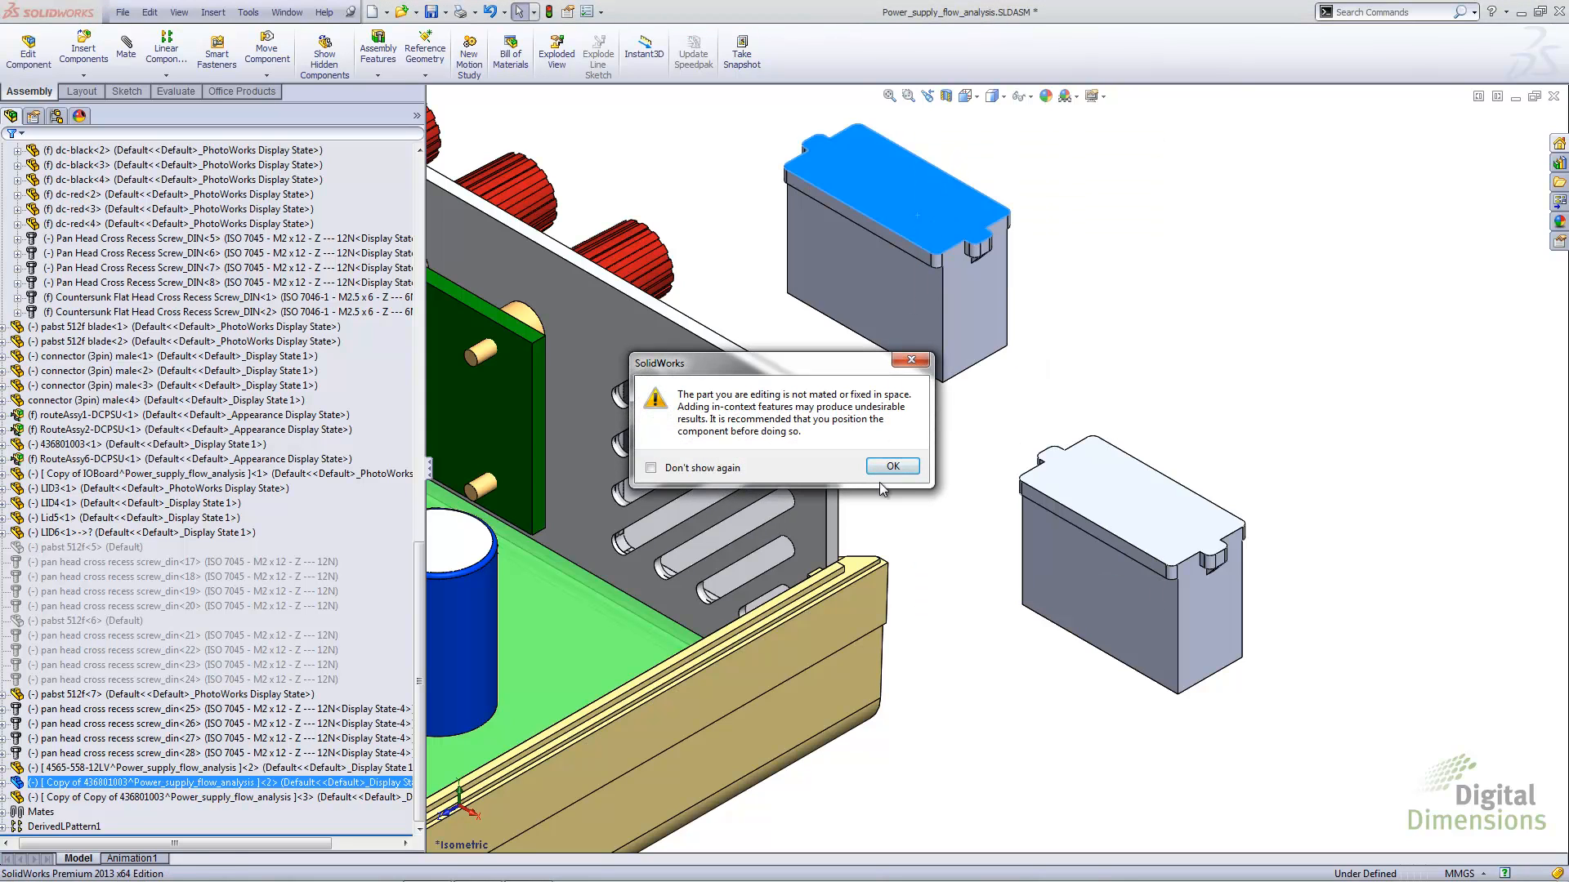
click(896, 468)
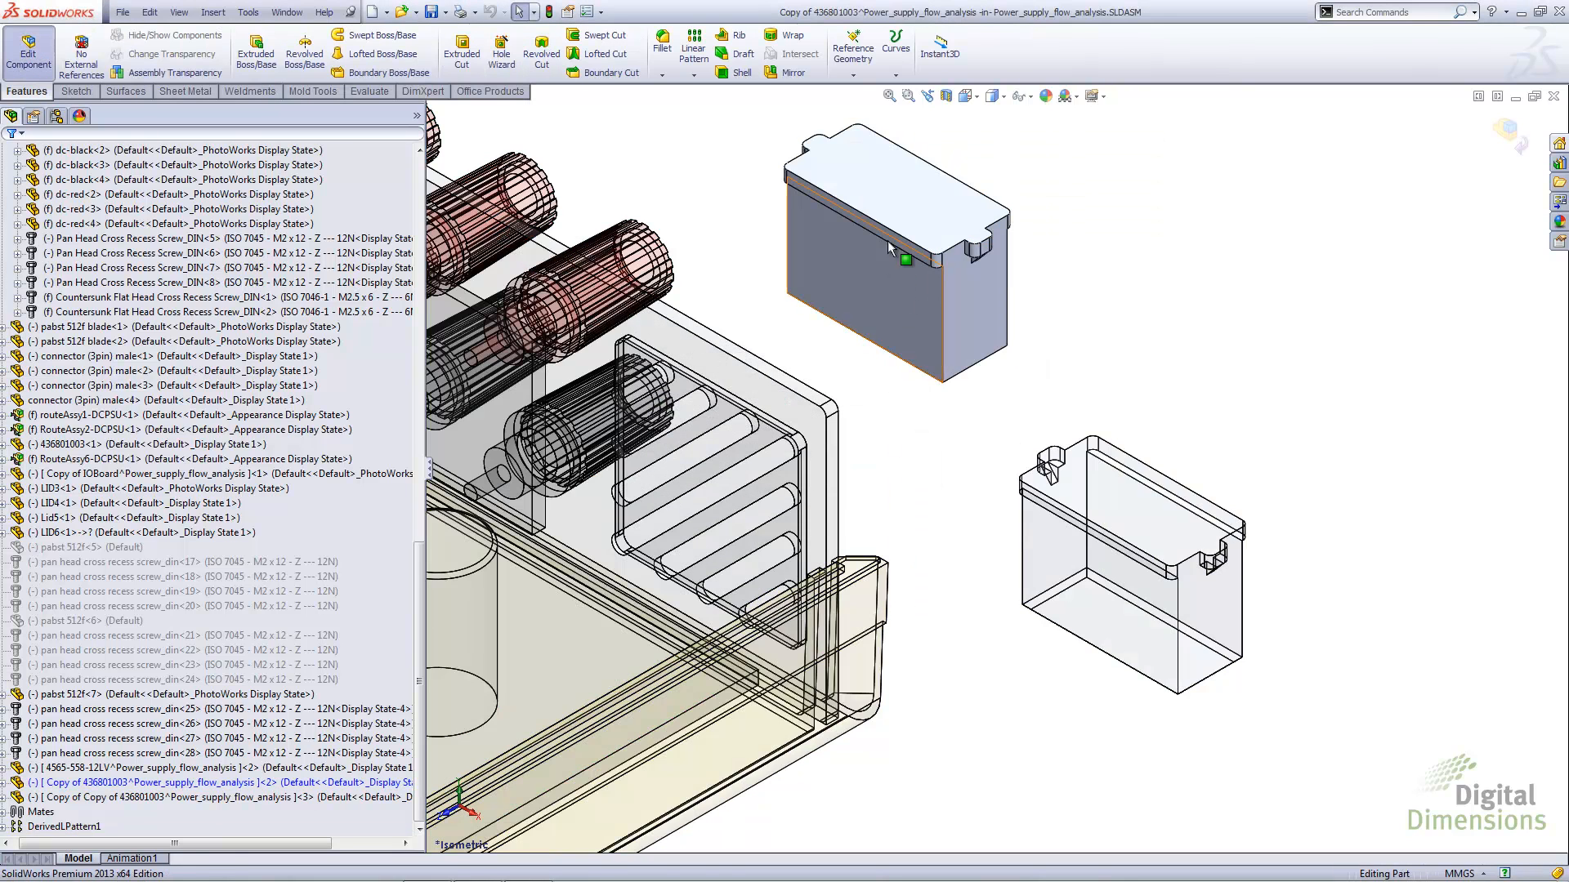
right_click(919, 186)
click(926, 152)
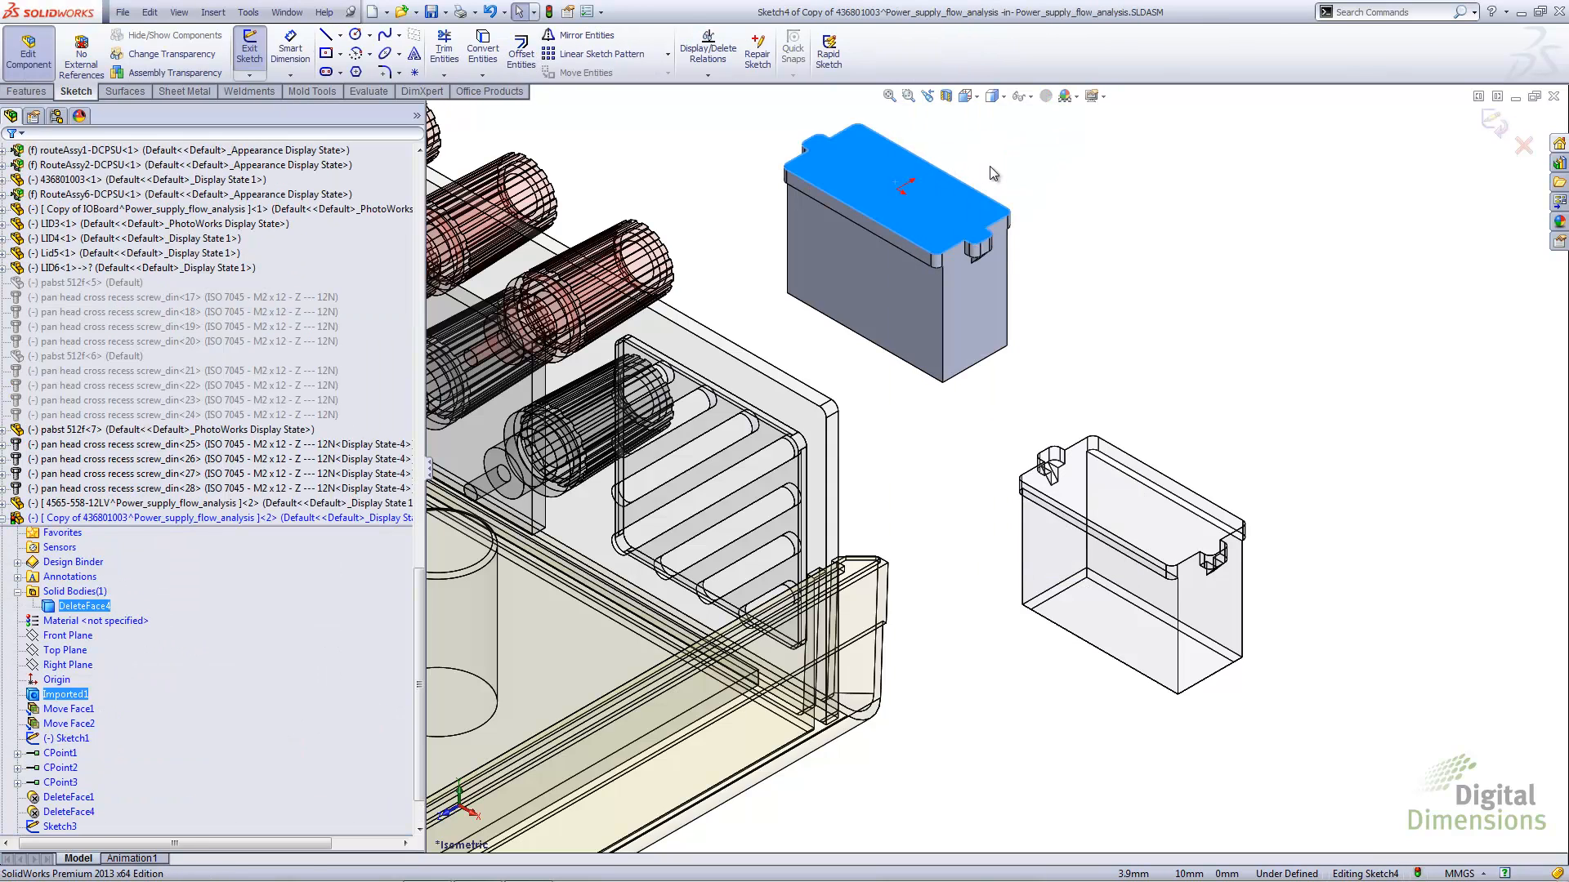
right_drag(990, 170, 979, 186)
drag(919, 202, 935, 202)
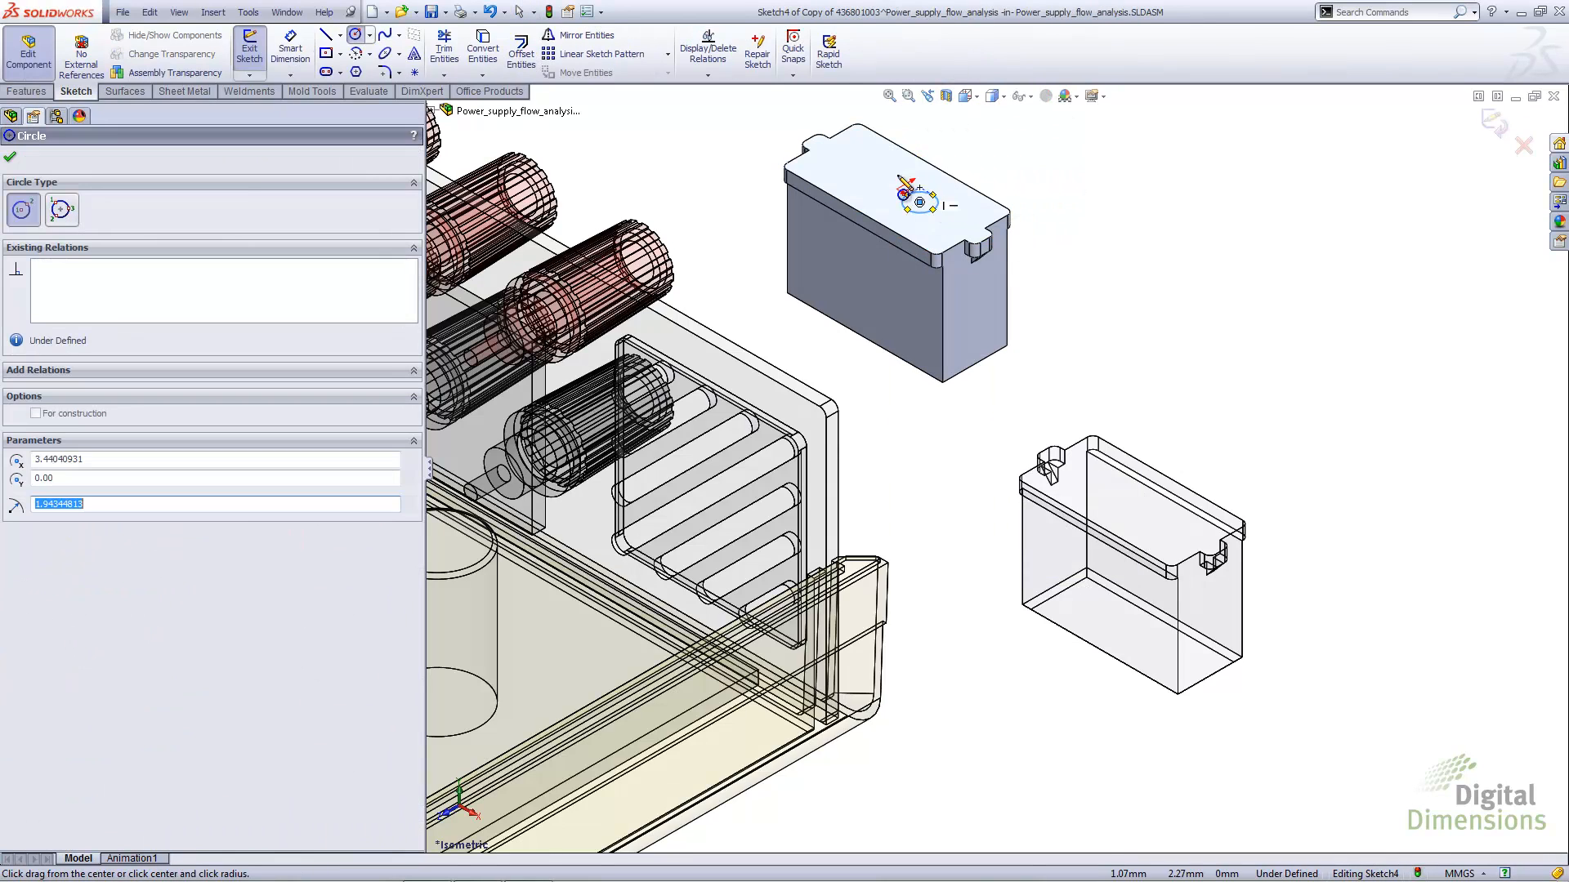
Extrude the circle 10 mm blind as a merged boss and return to editing the assembly
click(26, 92)
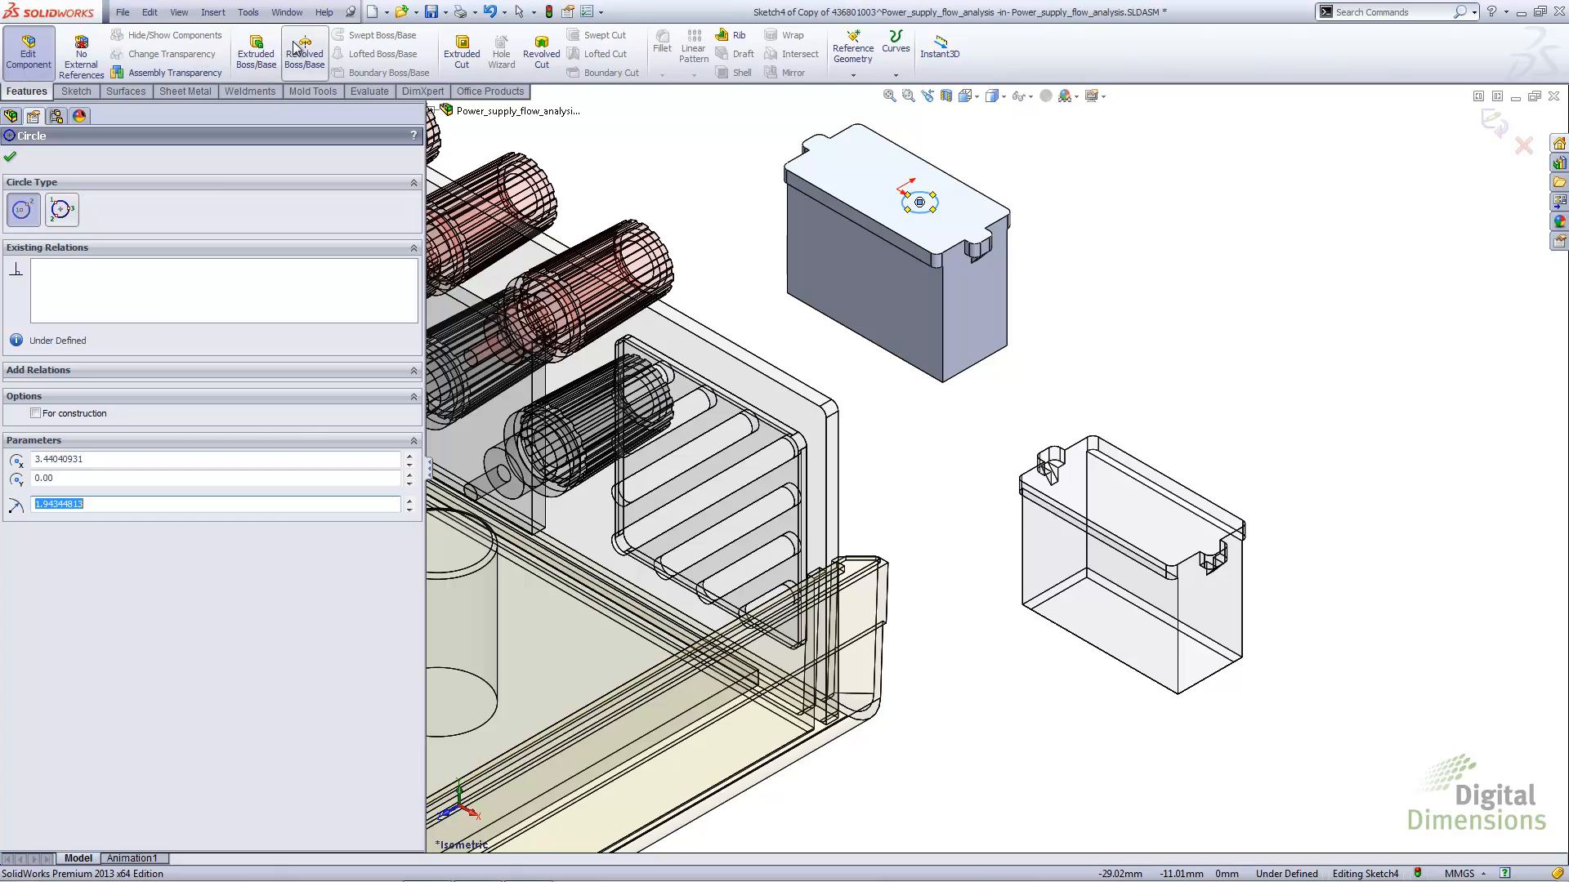
click(256, 53)
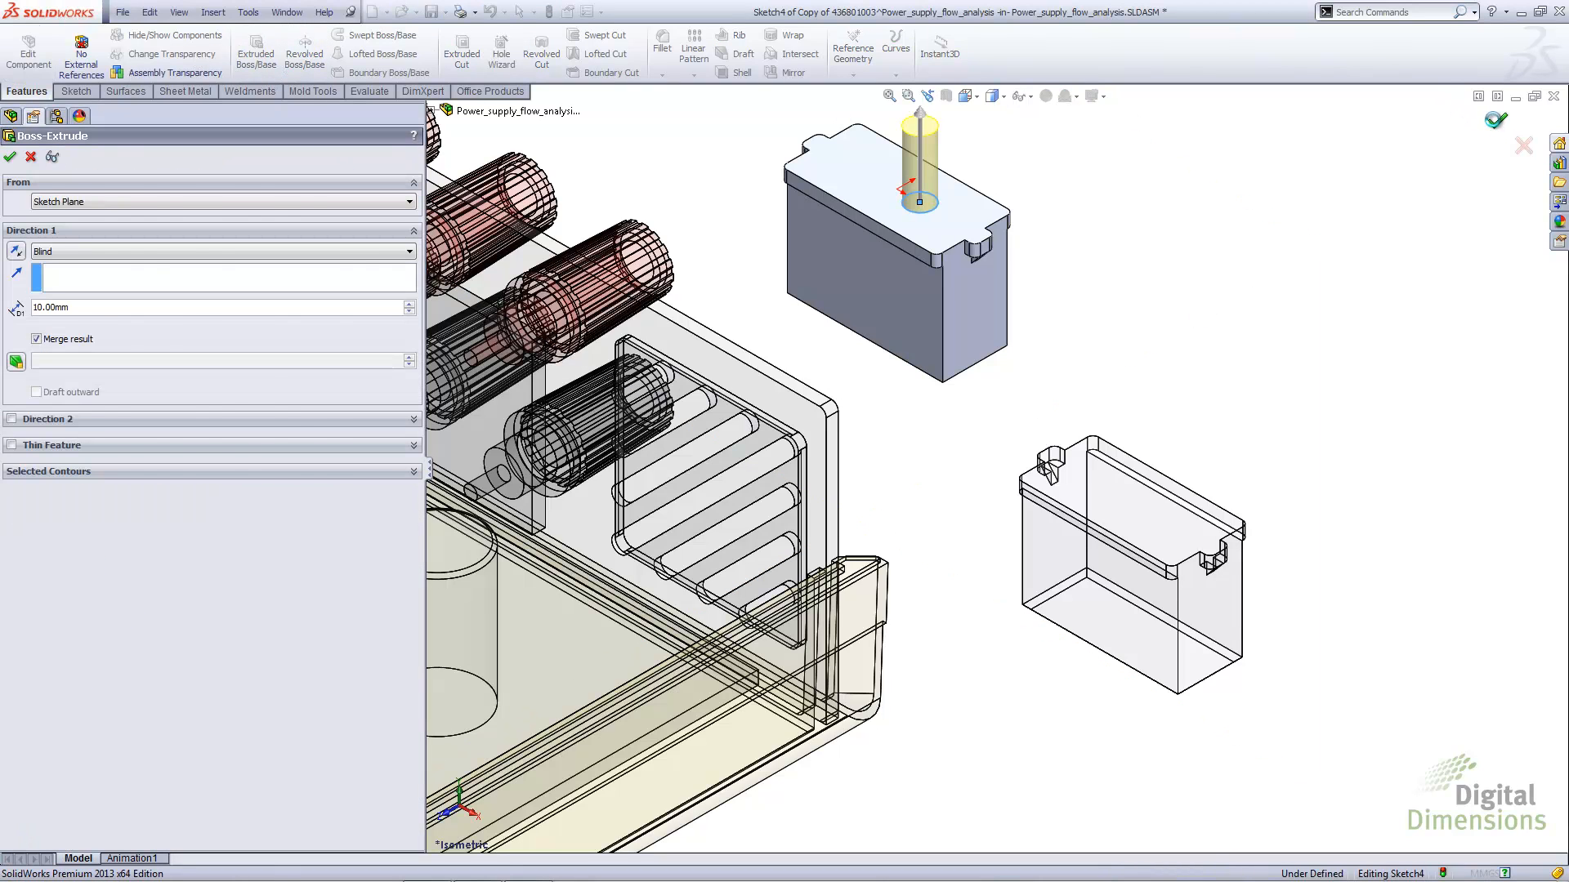
click(1496, 121)
click(1507, 131)
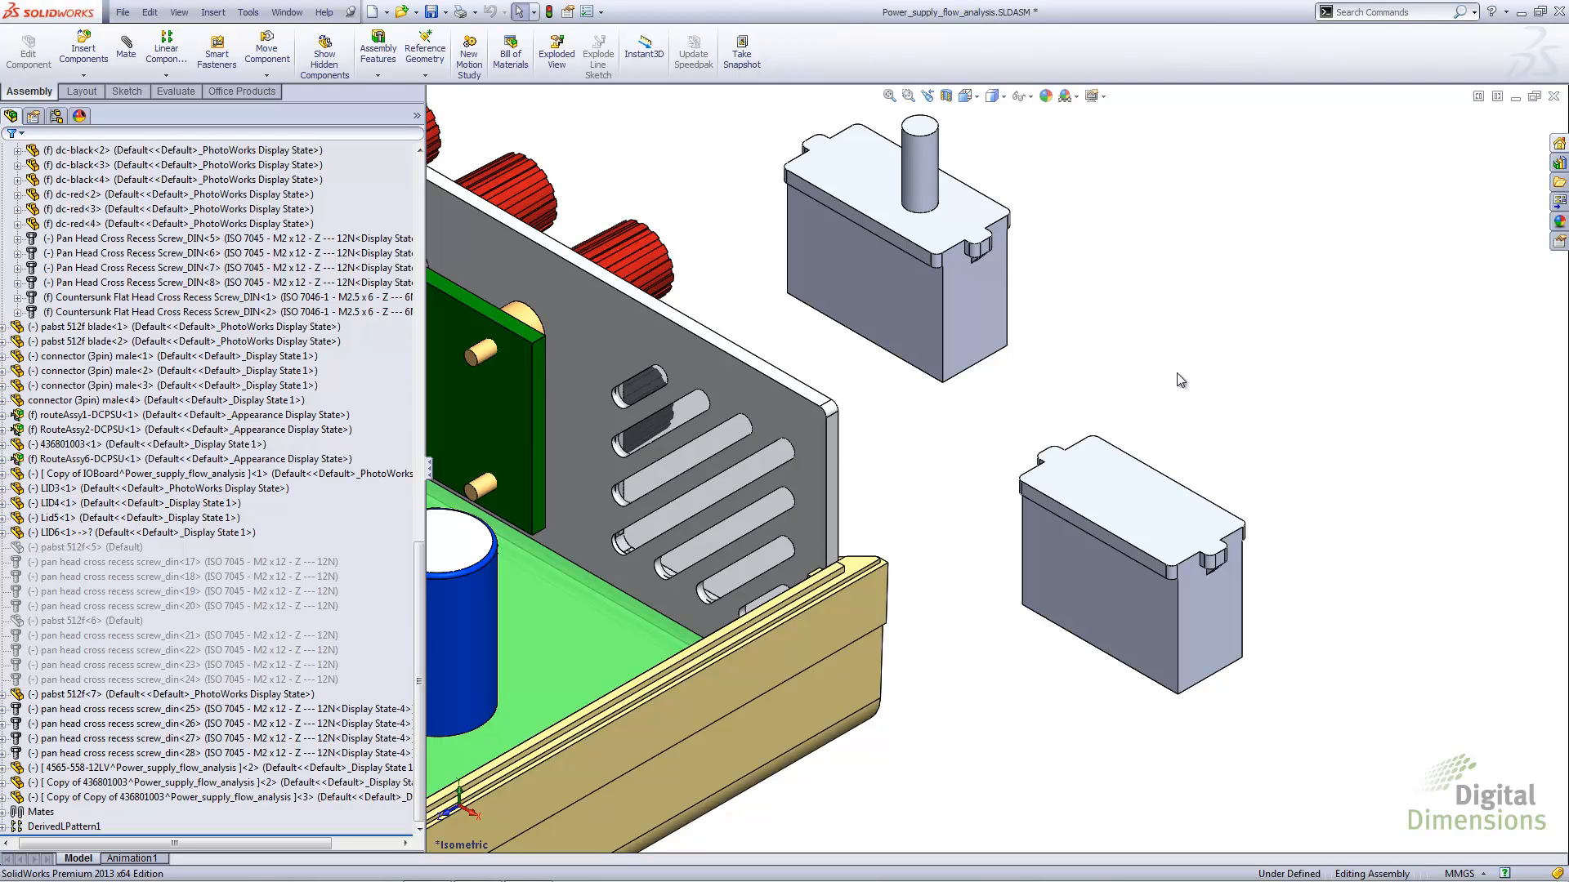
click(1115, 498)
click(1053, 433)
key(f)
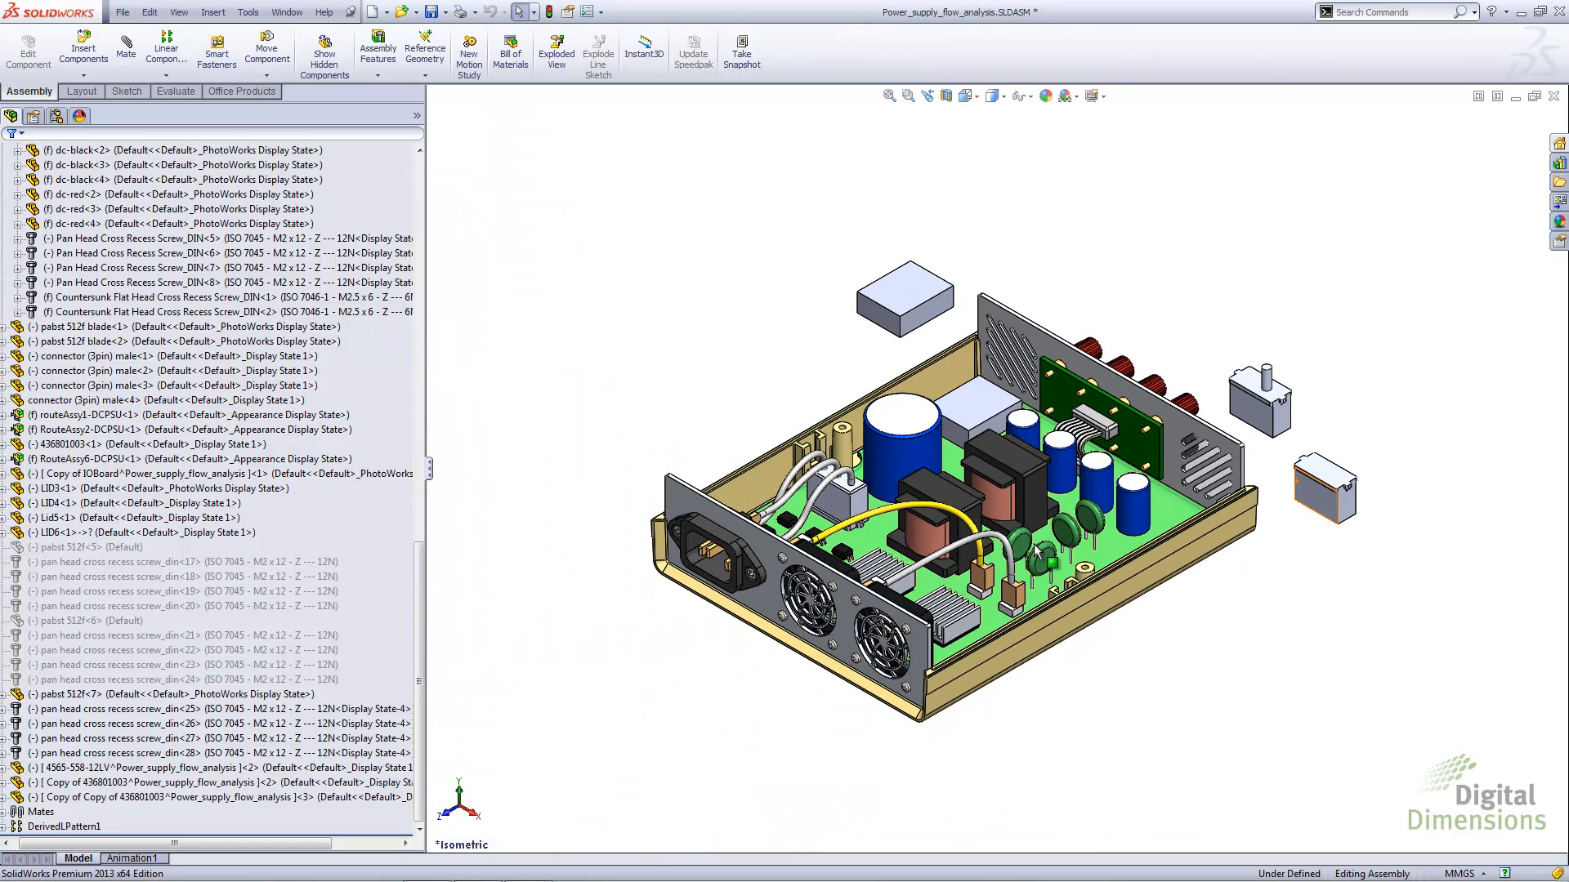
scroll(1033, 491, down, 3)
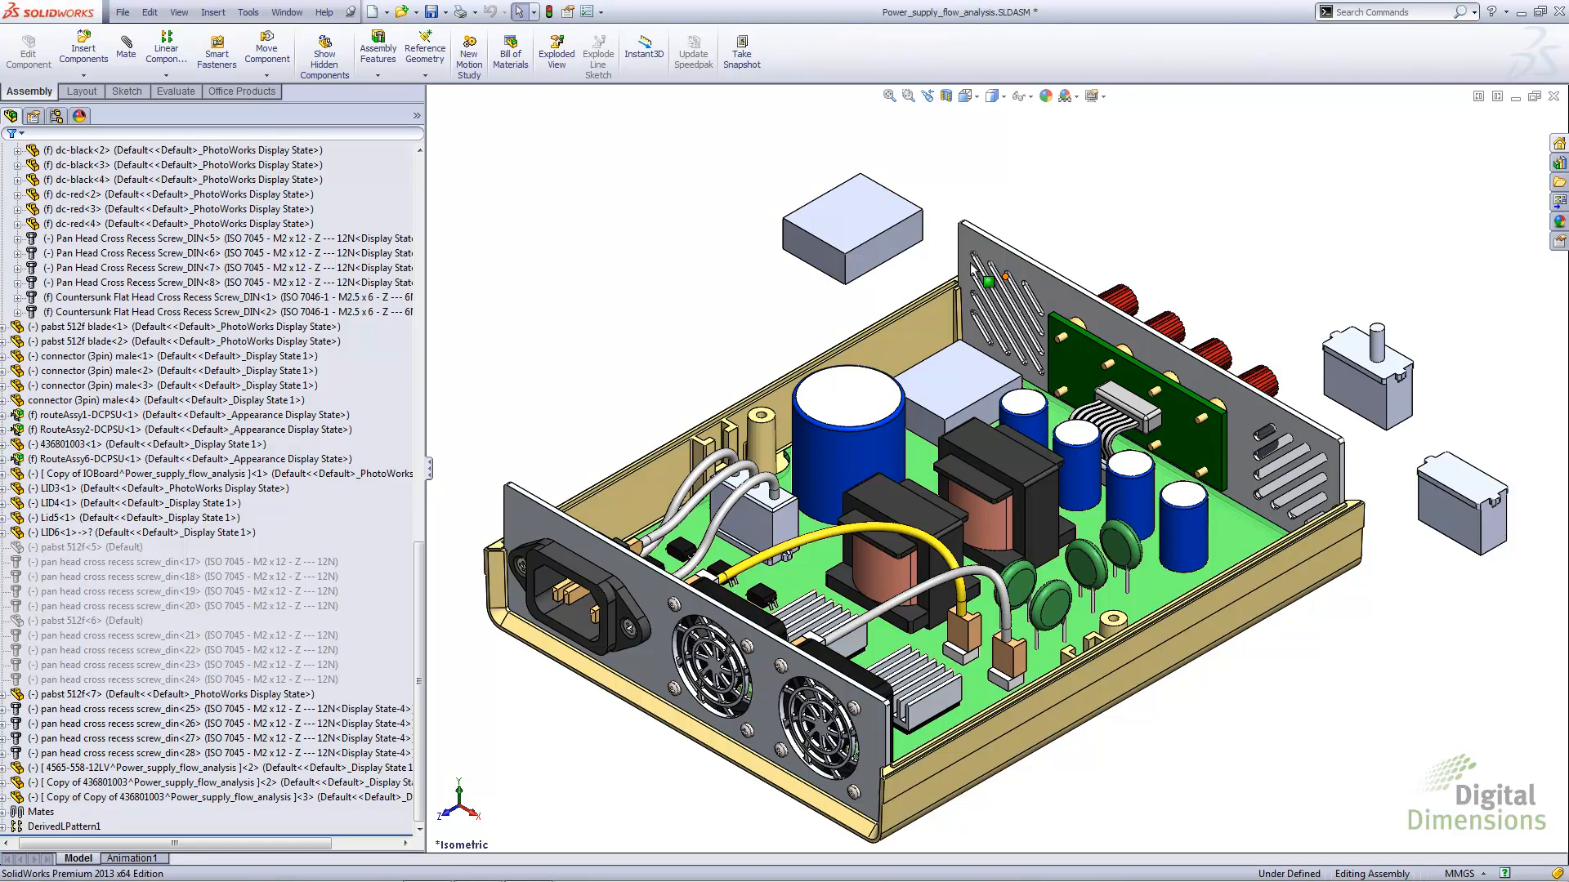
Enable saving new components to external files in the Assemblies system options
click(587, 12)
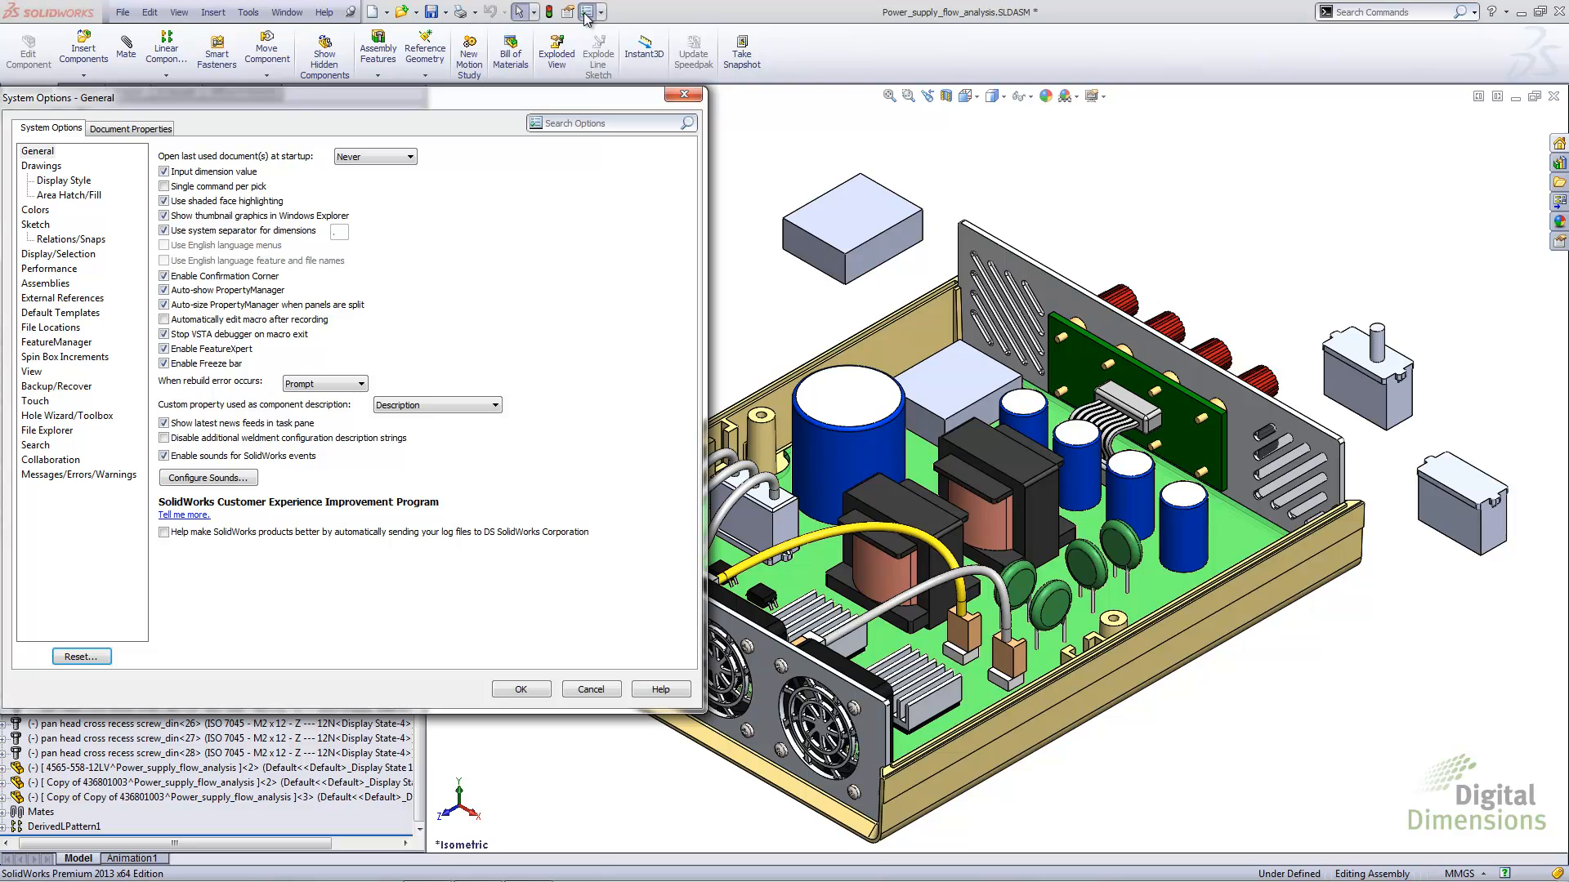
drag(513, 95, 808, 103)
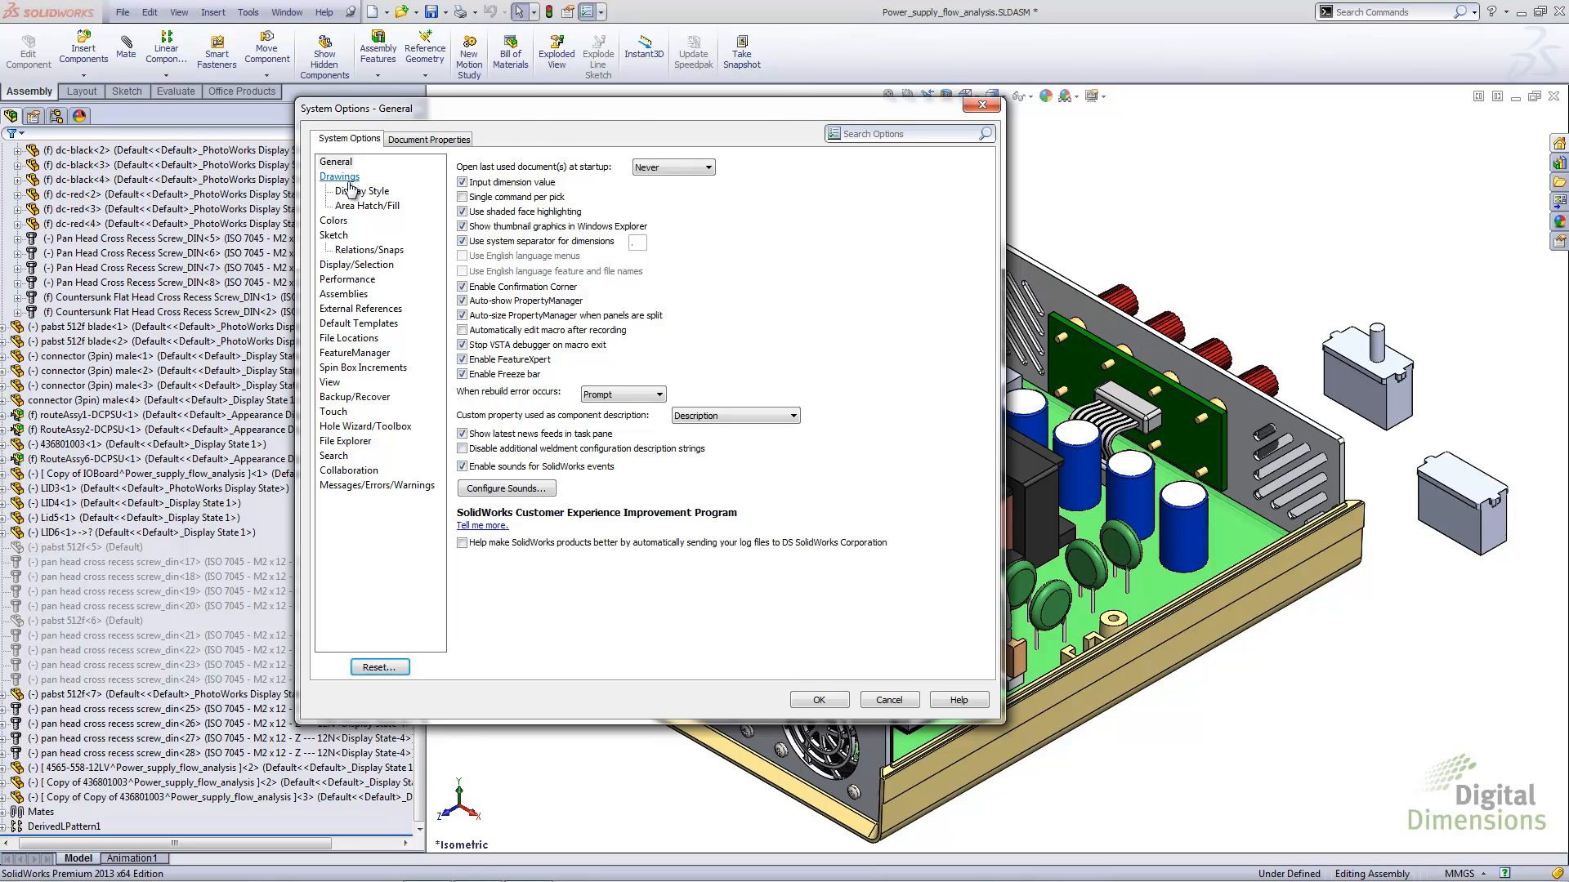
click(344, 295)
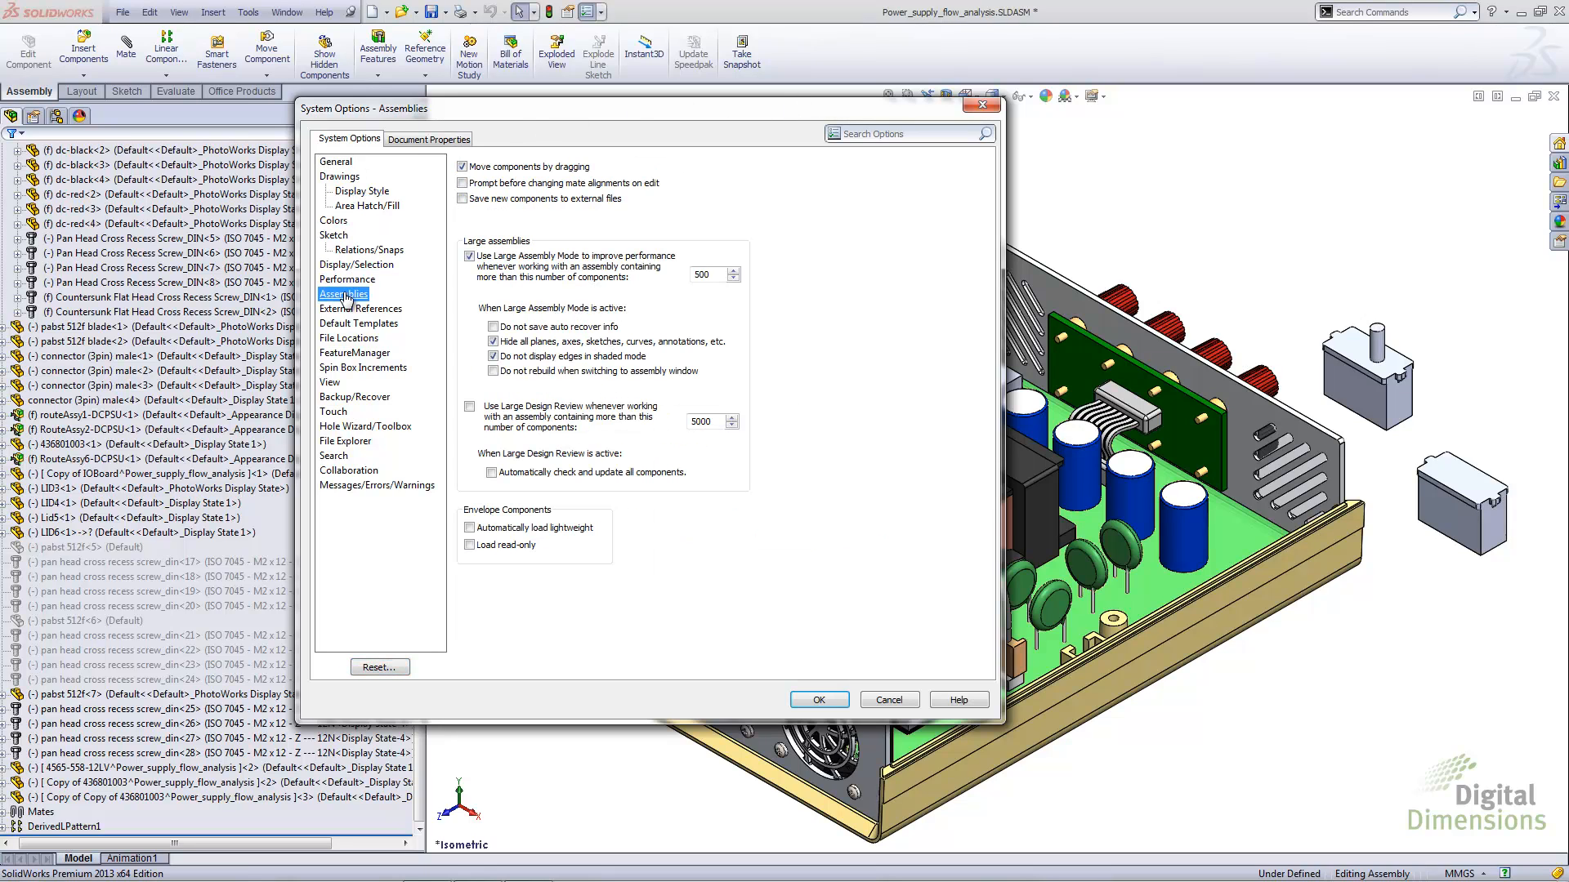
click(462, 200)
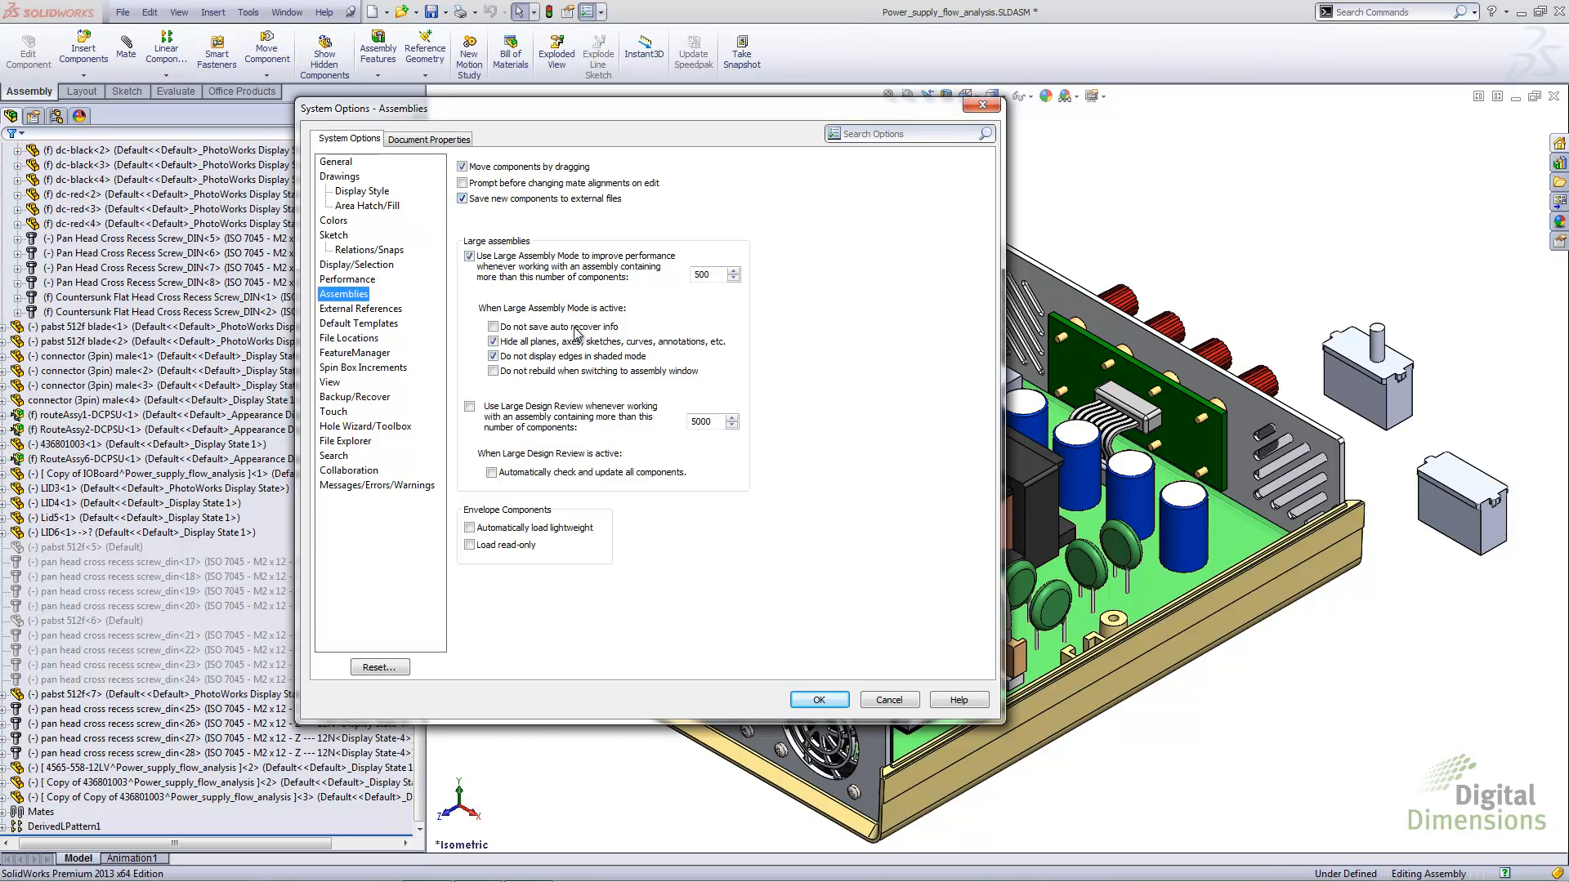
click(809, 700)
Try to insert a new part into the assembly using the Part template
click(213, 12)
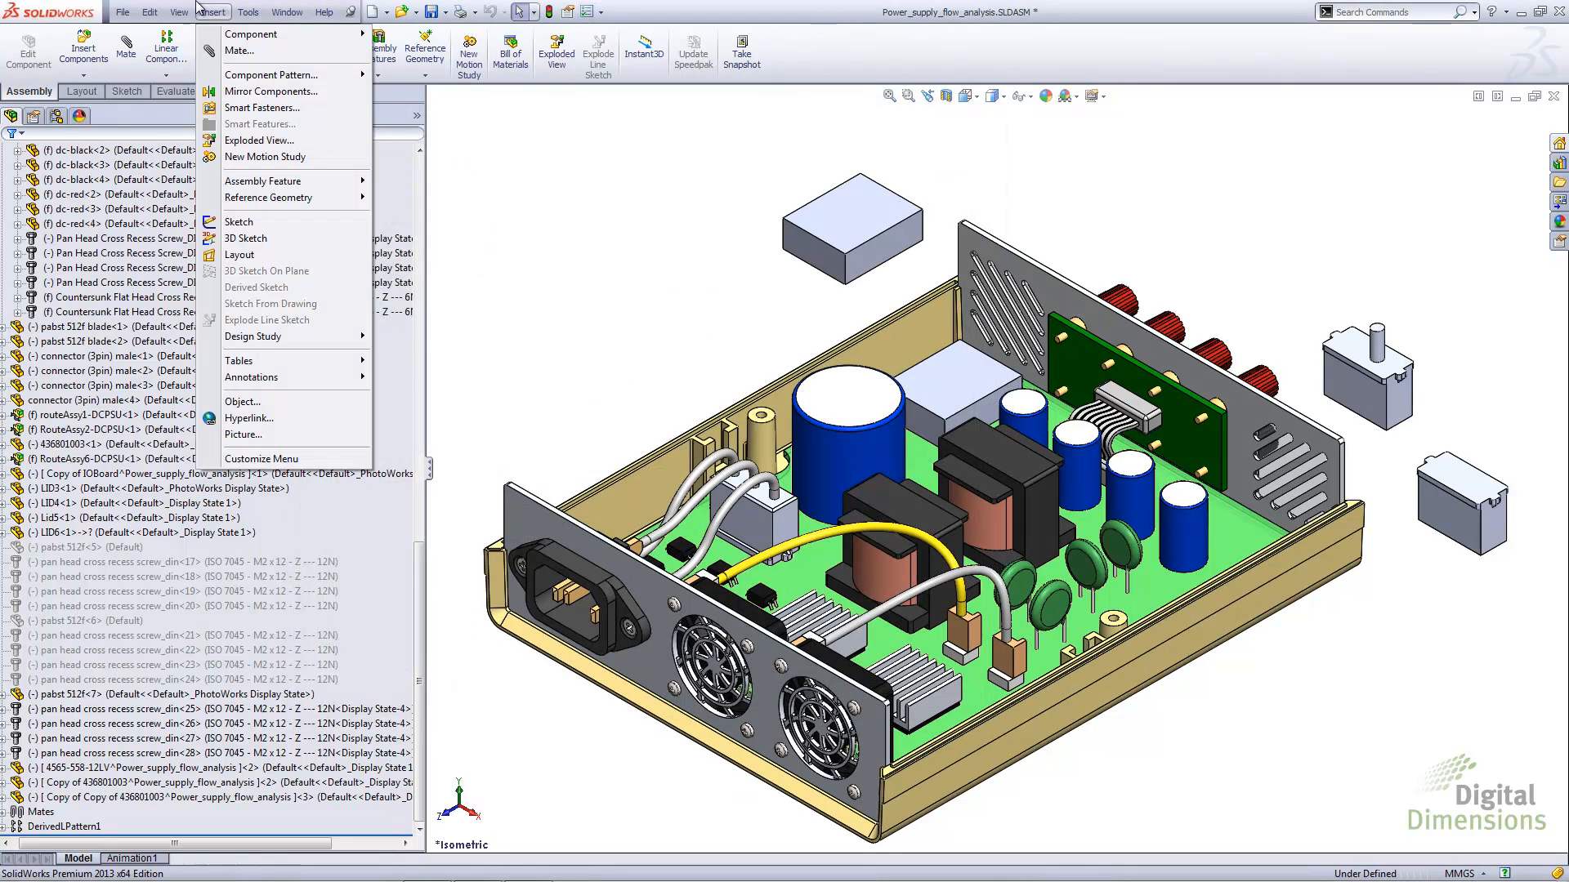
mouse_move(290, 34)
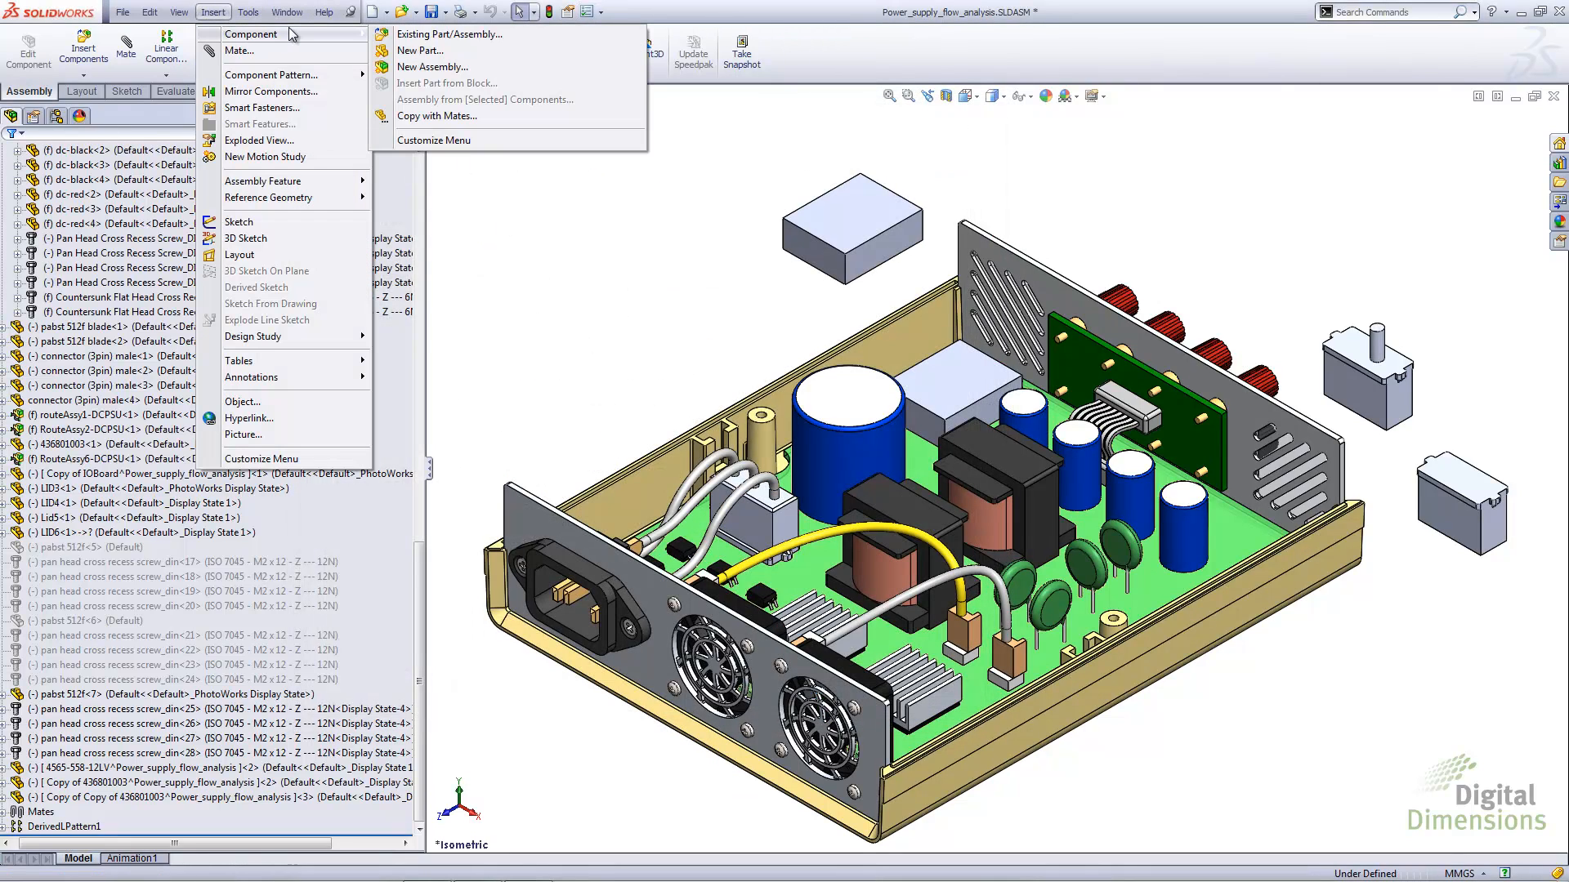
click(405, 51)
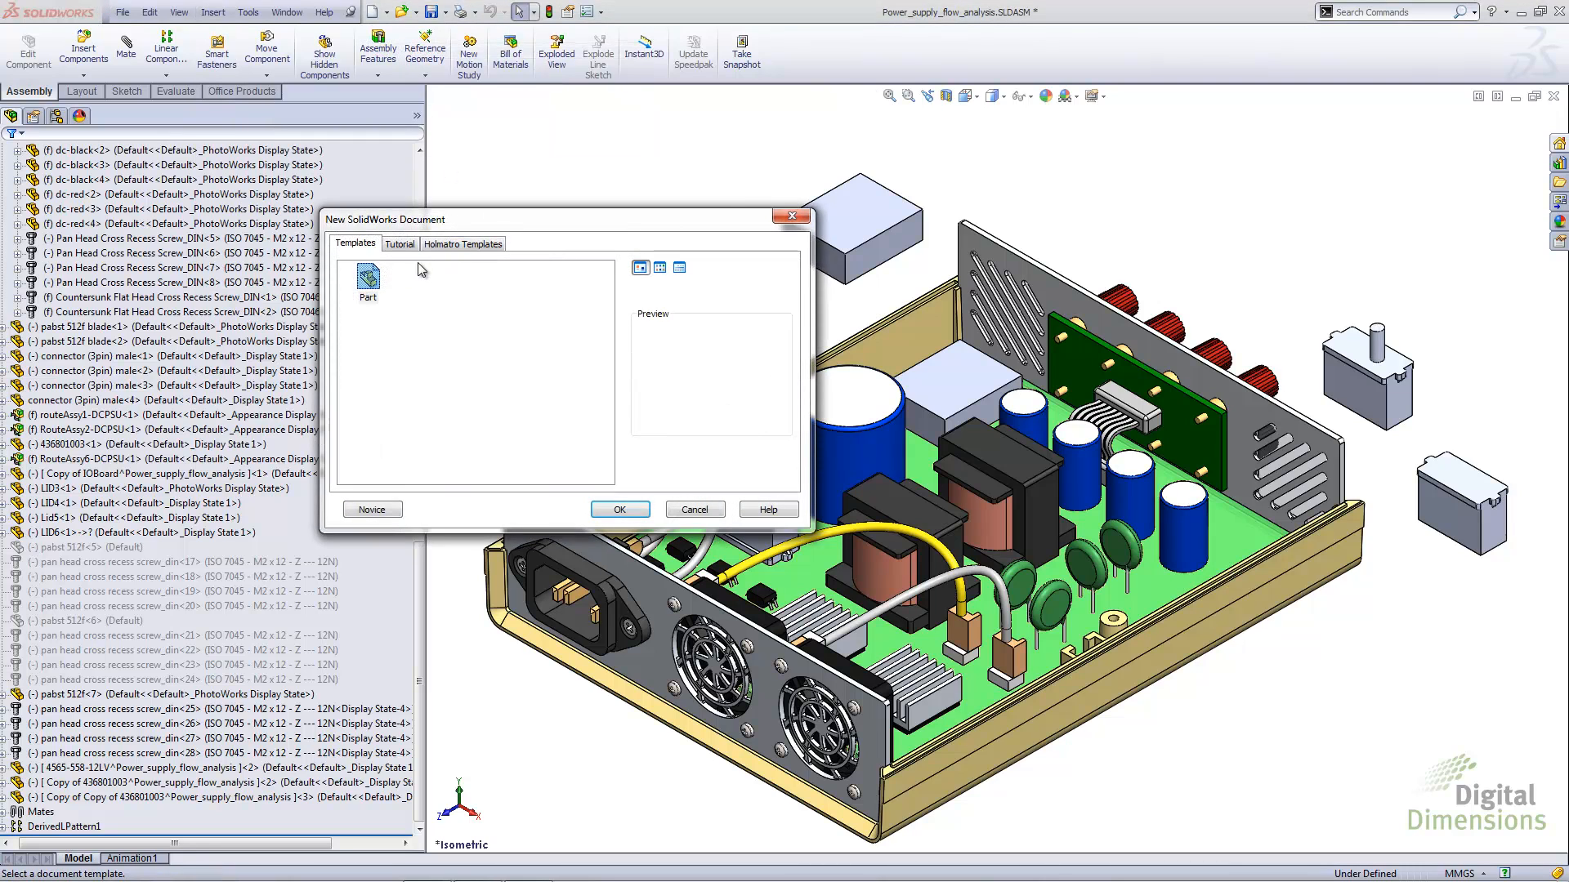
click(618, 509)
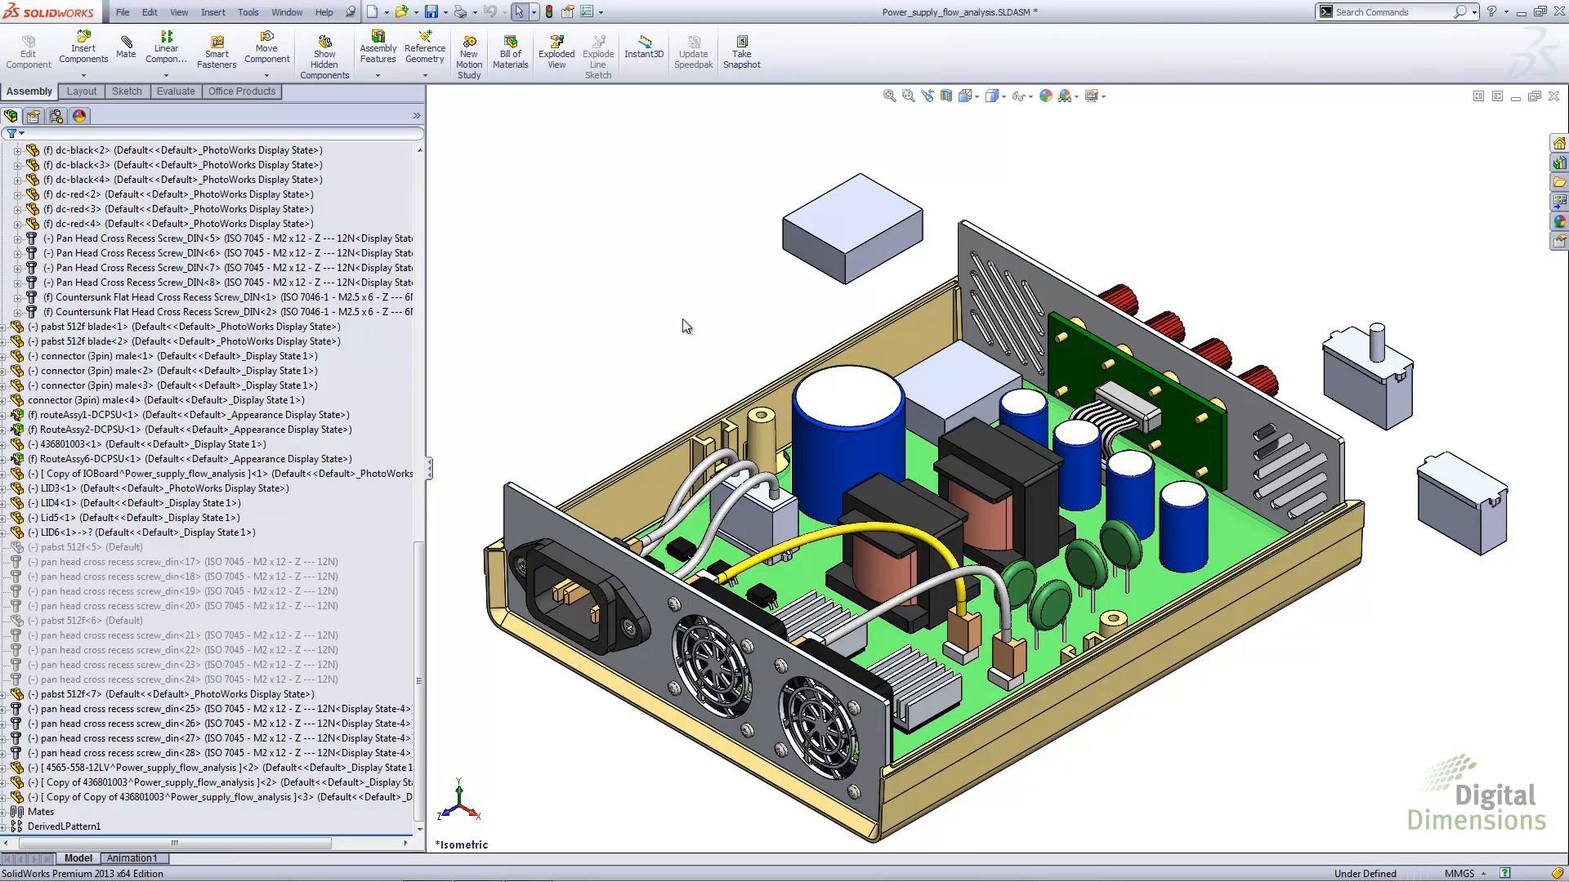
Set up a Pack and Go of the power supply assembly with the prefix VC added to the file names
click(123, 12)
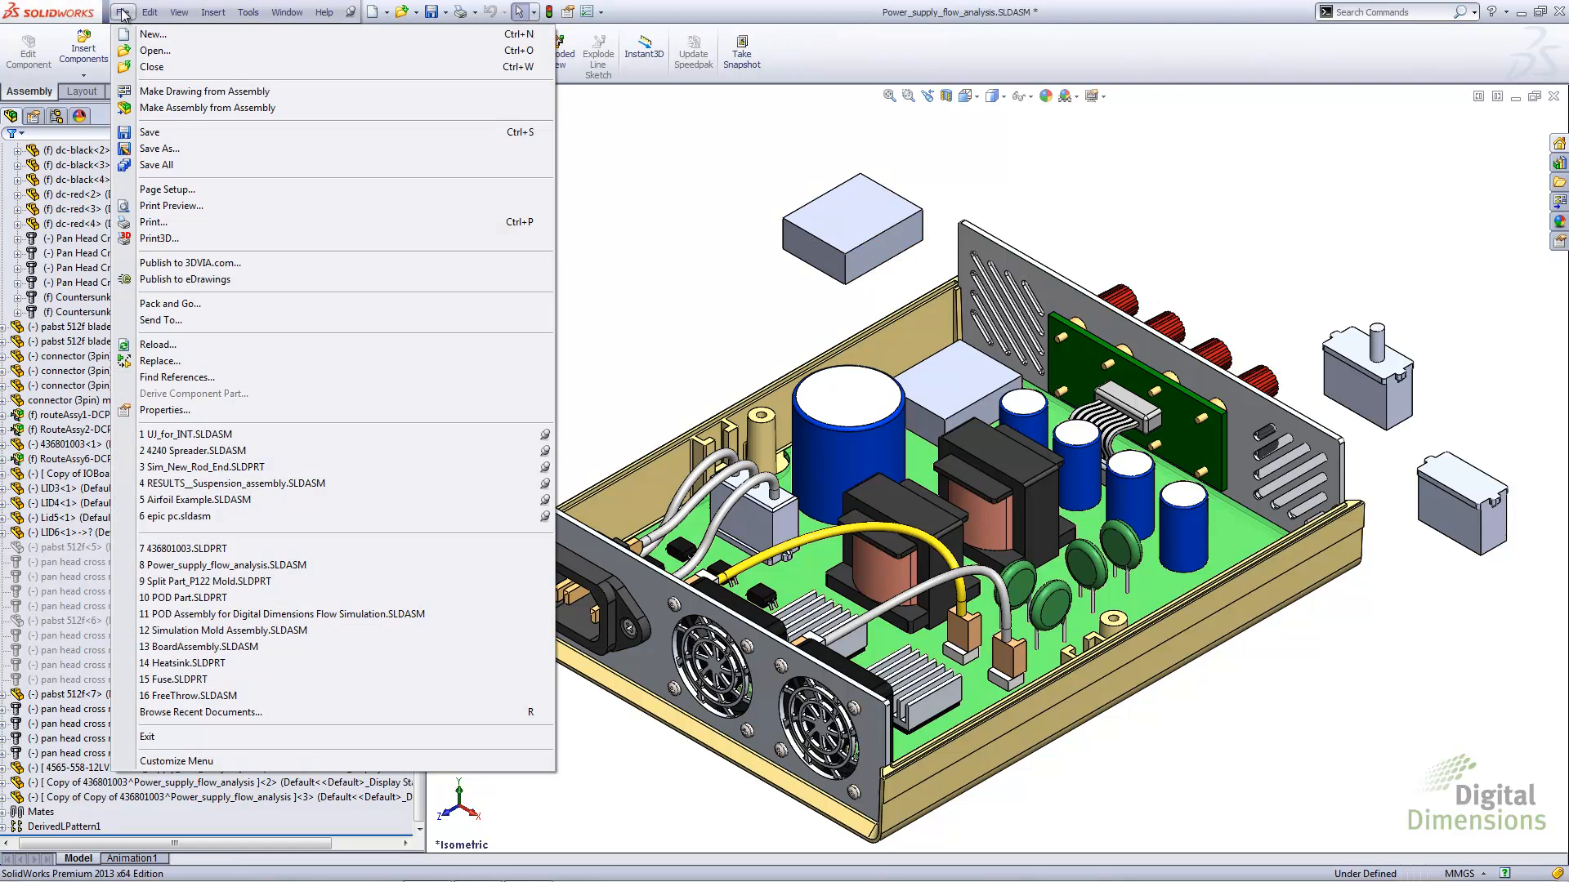
click(169, 303)
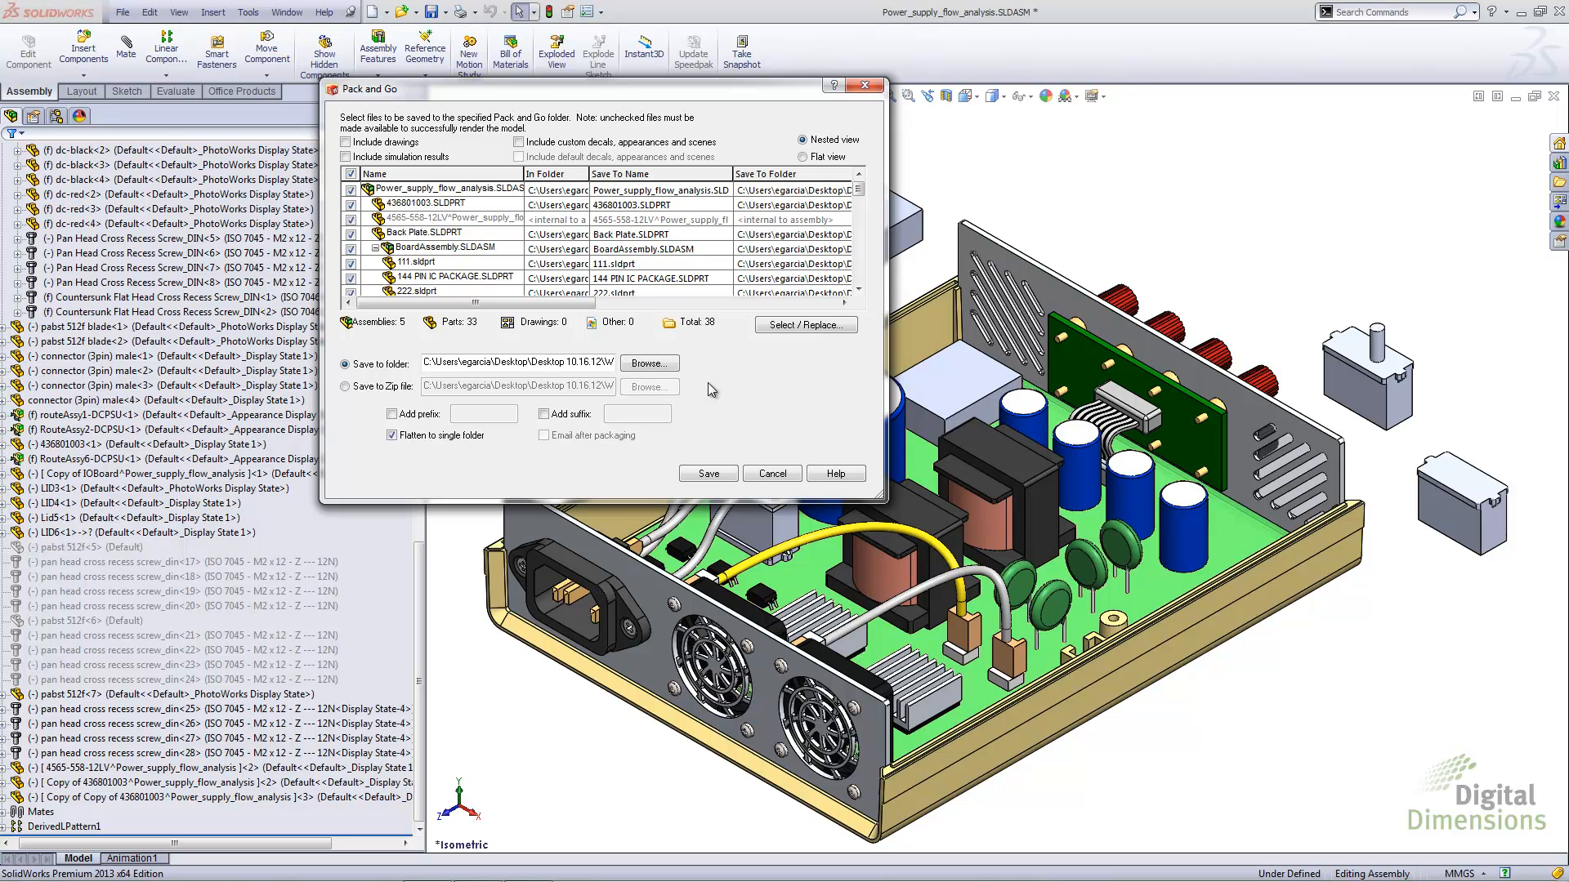
click(392, 414)
click(471, 414)
text(VC)
click(629, 272)
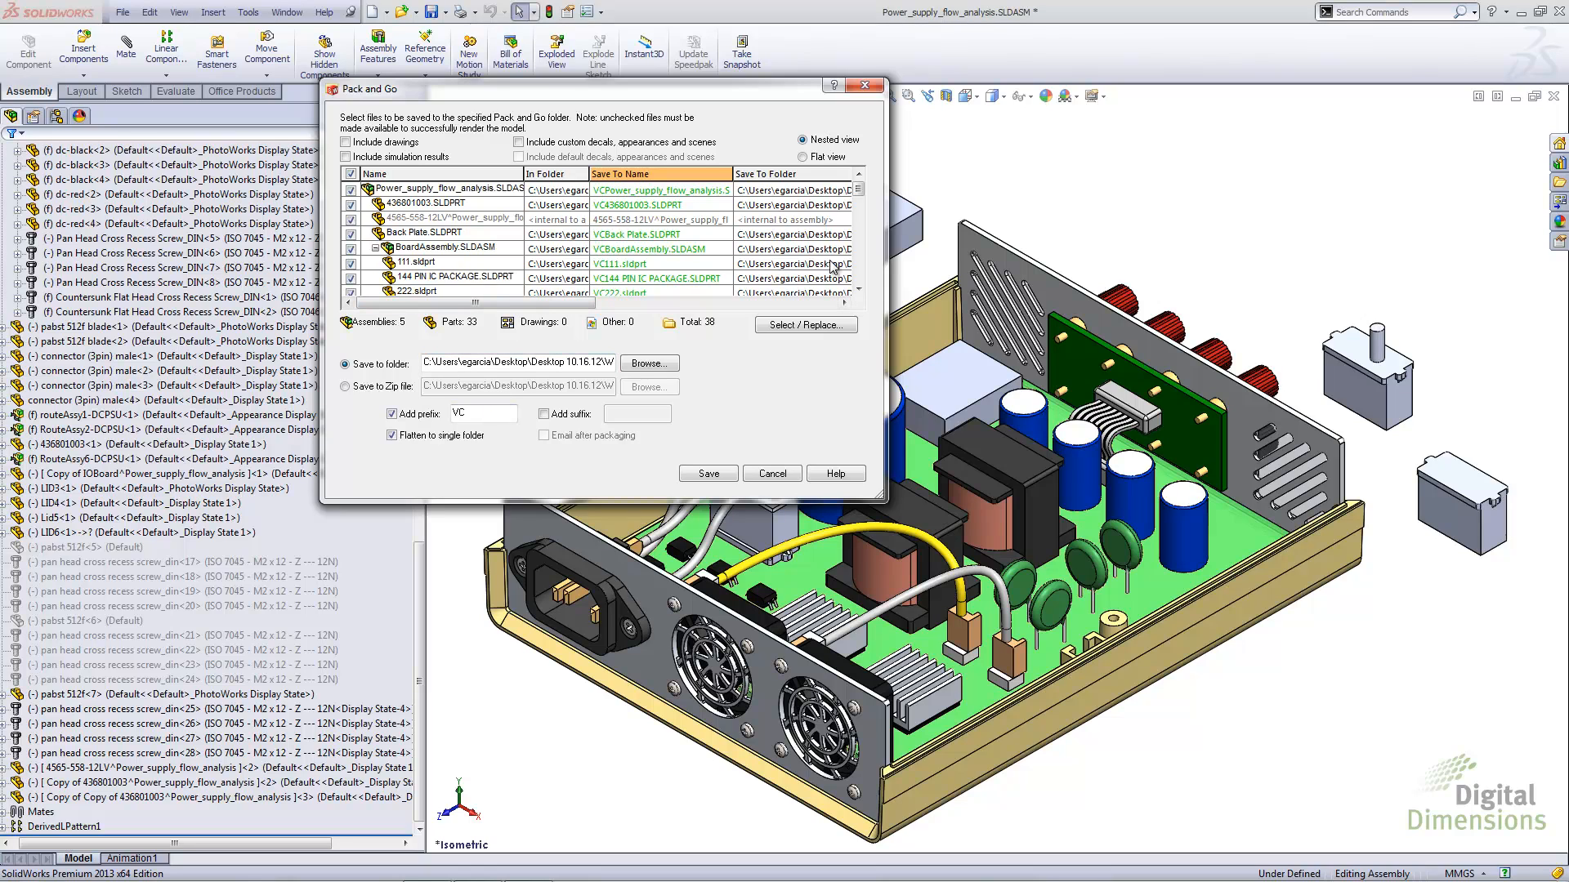
Examine how the Pack and Go list handles save names and folders for virtual components, and close it without saving
click(858, 290)
click(858, 290)
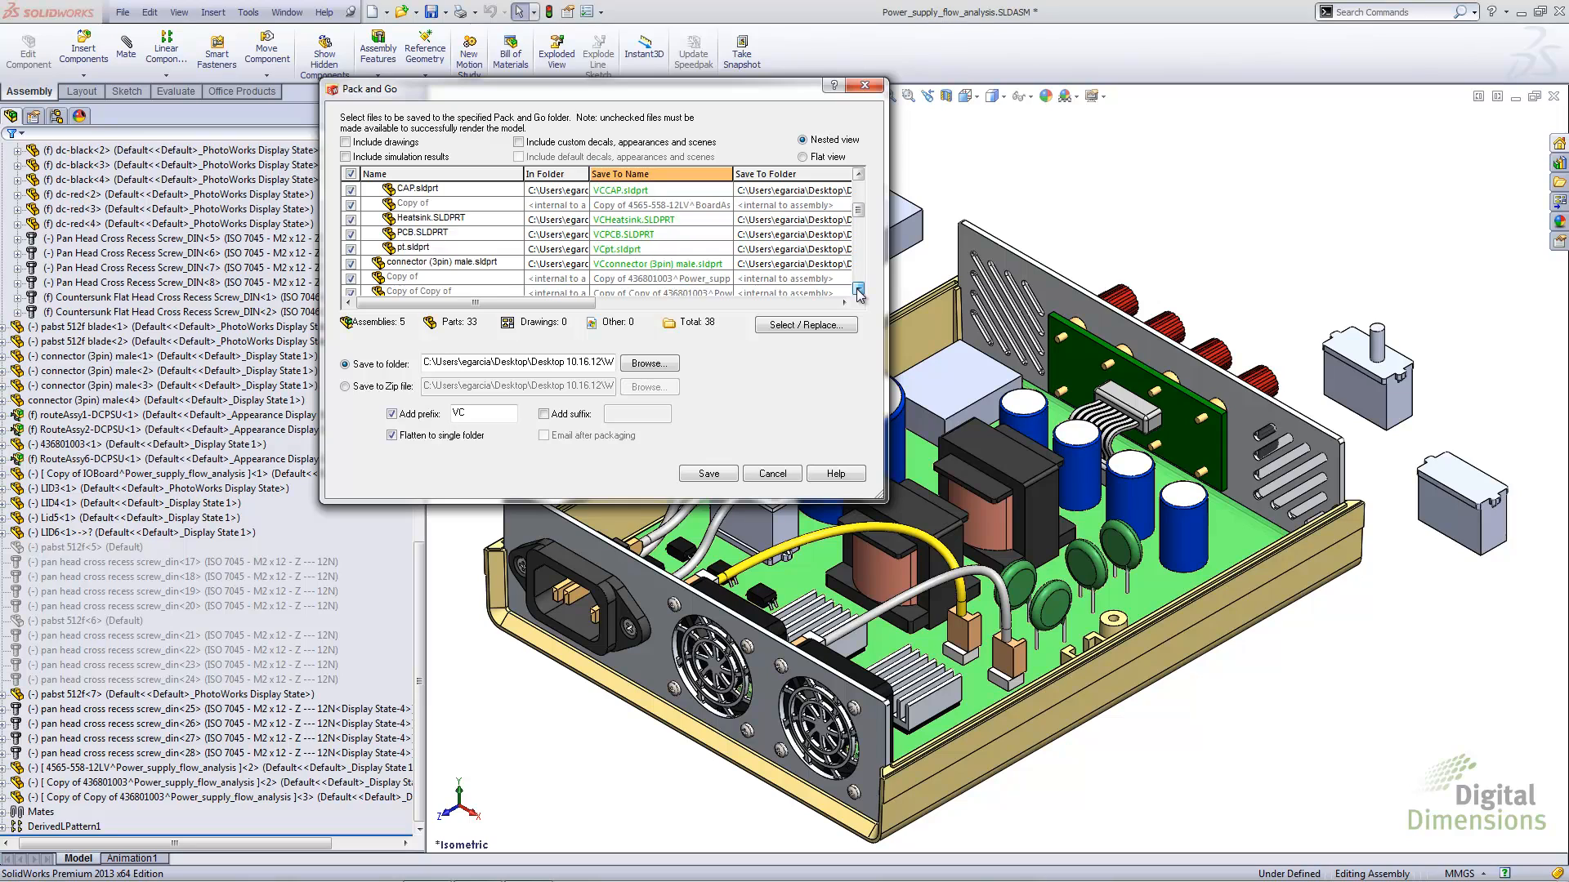
click(858, 291)
click(858, 291)
click(858, 290)
click(858, 291)
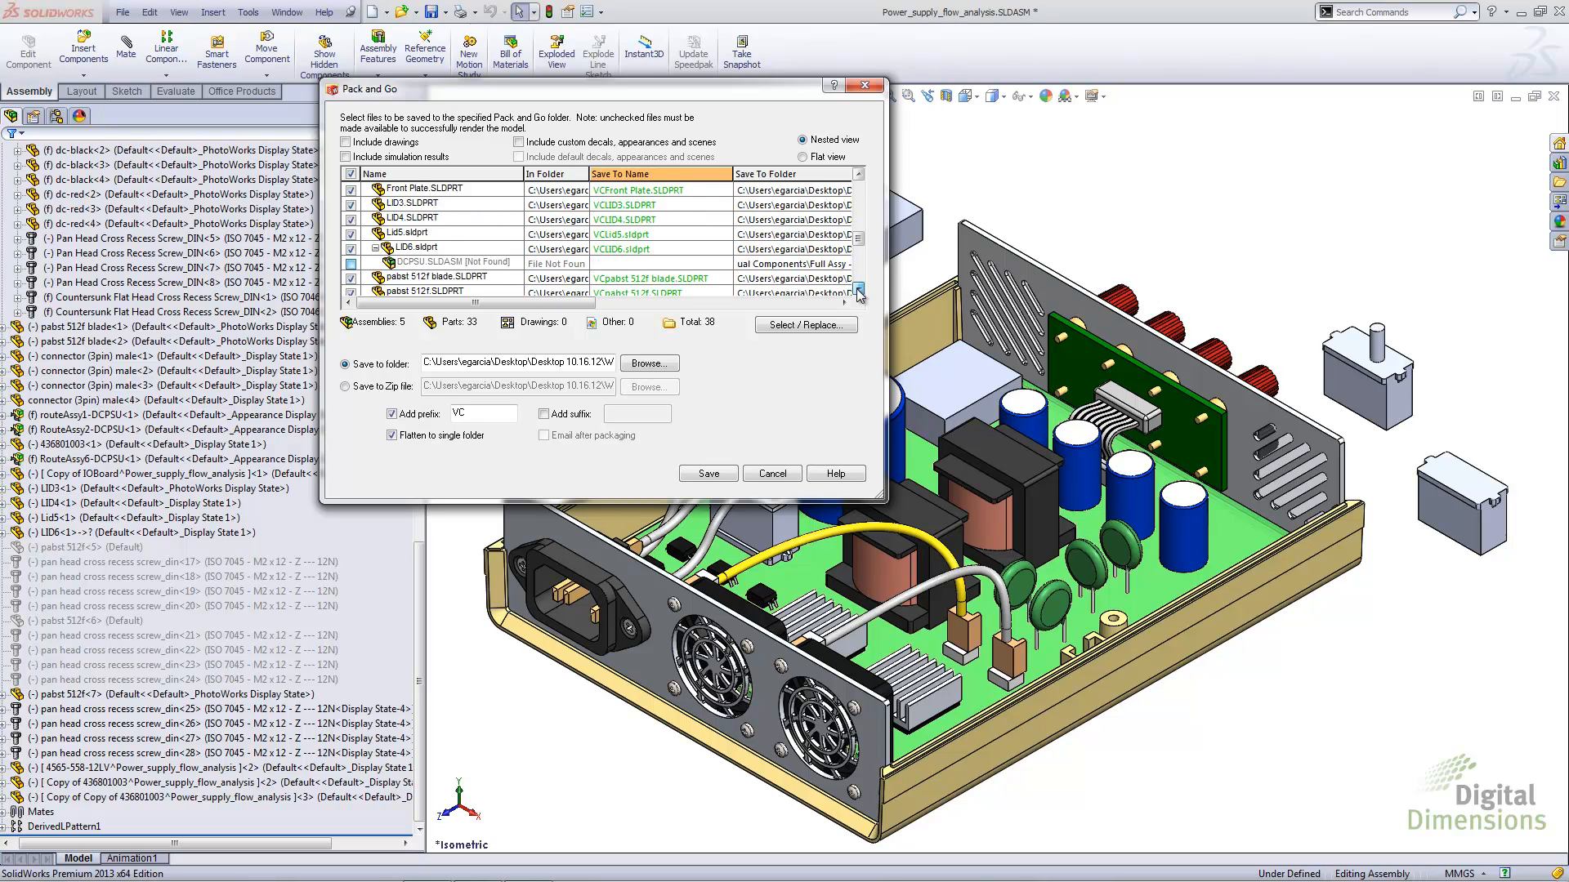
click(858, 291)
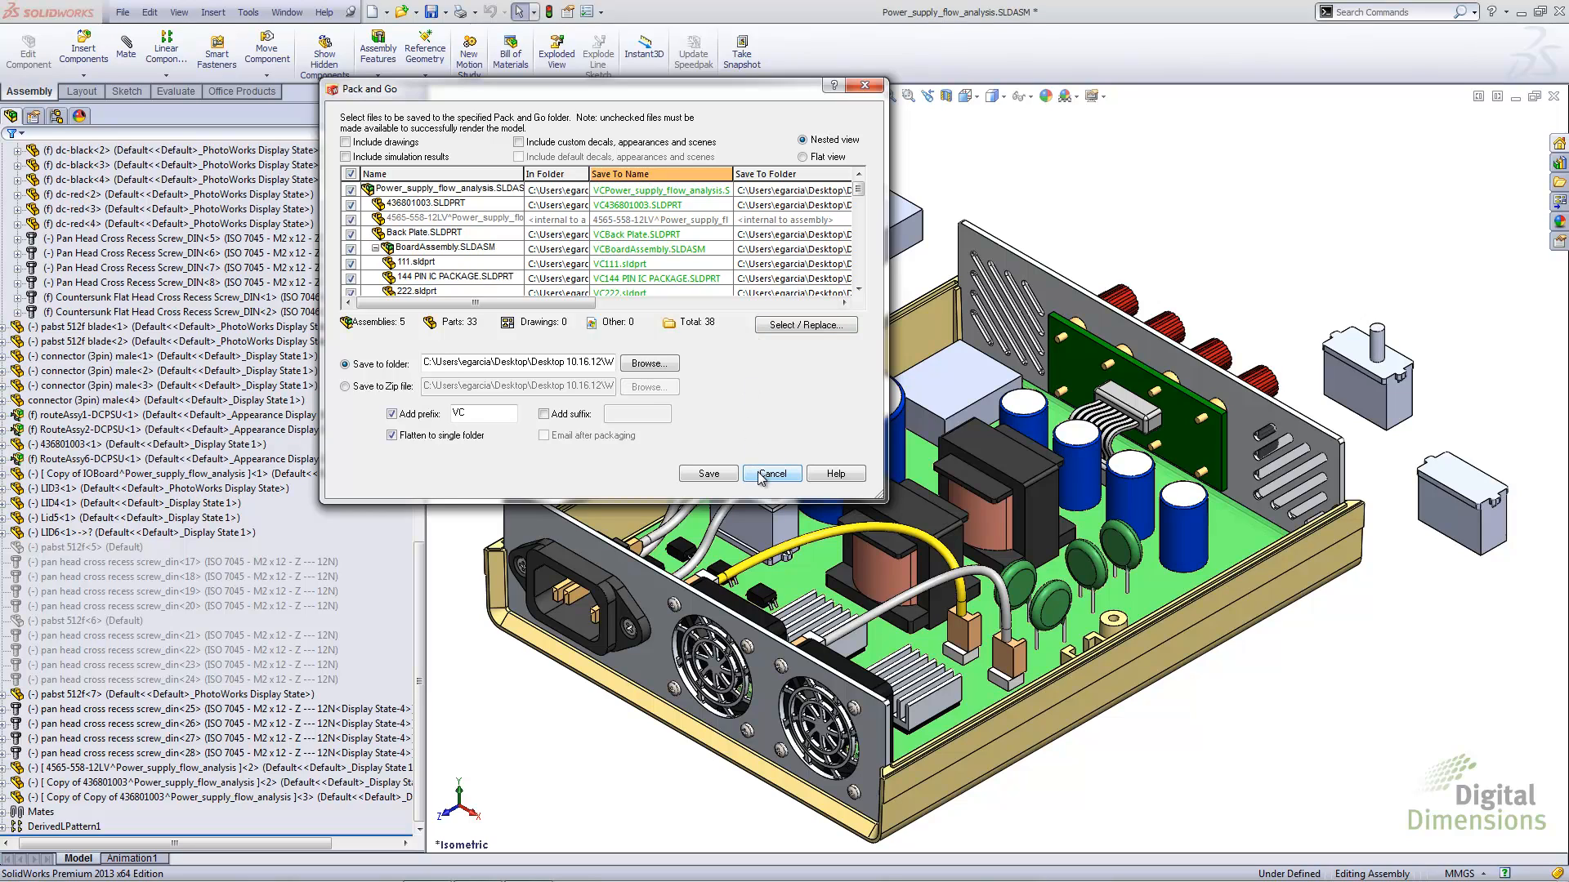
click(761, 476)
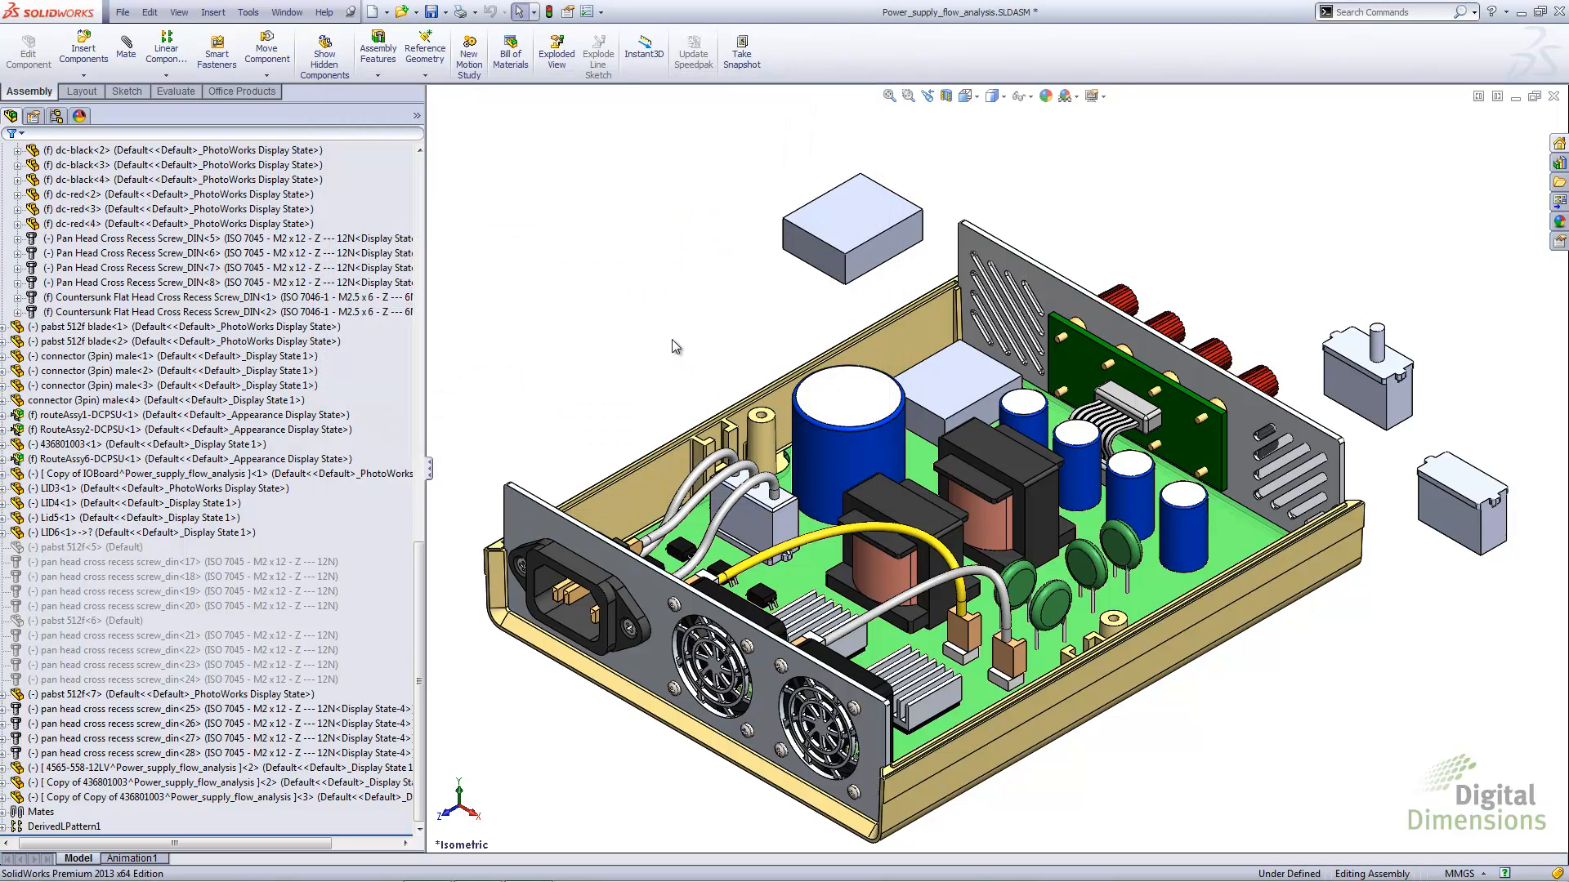
Review the External References system options and close them without making changes
click(586, 11)
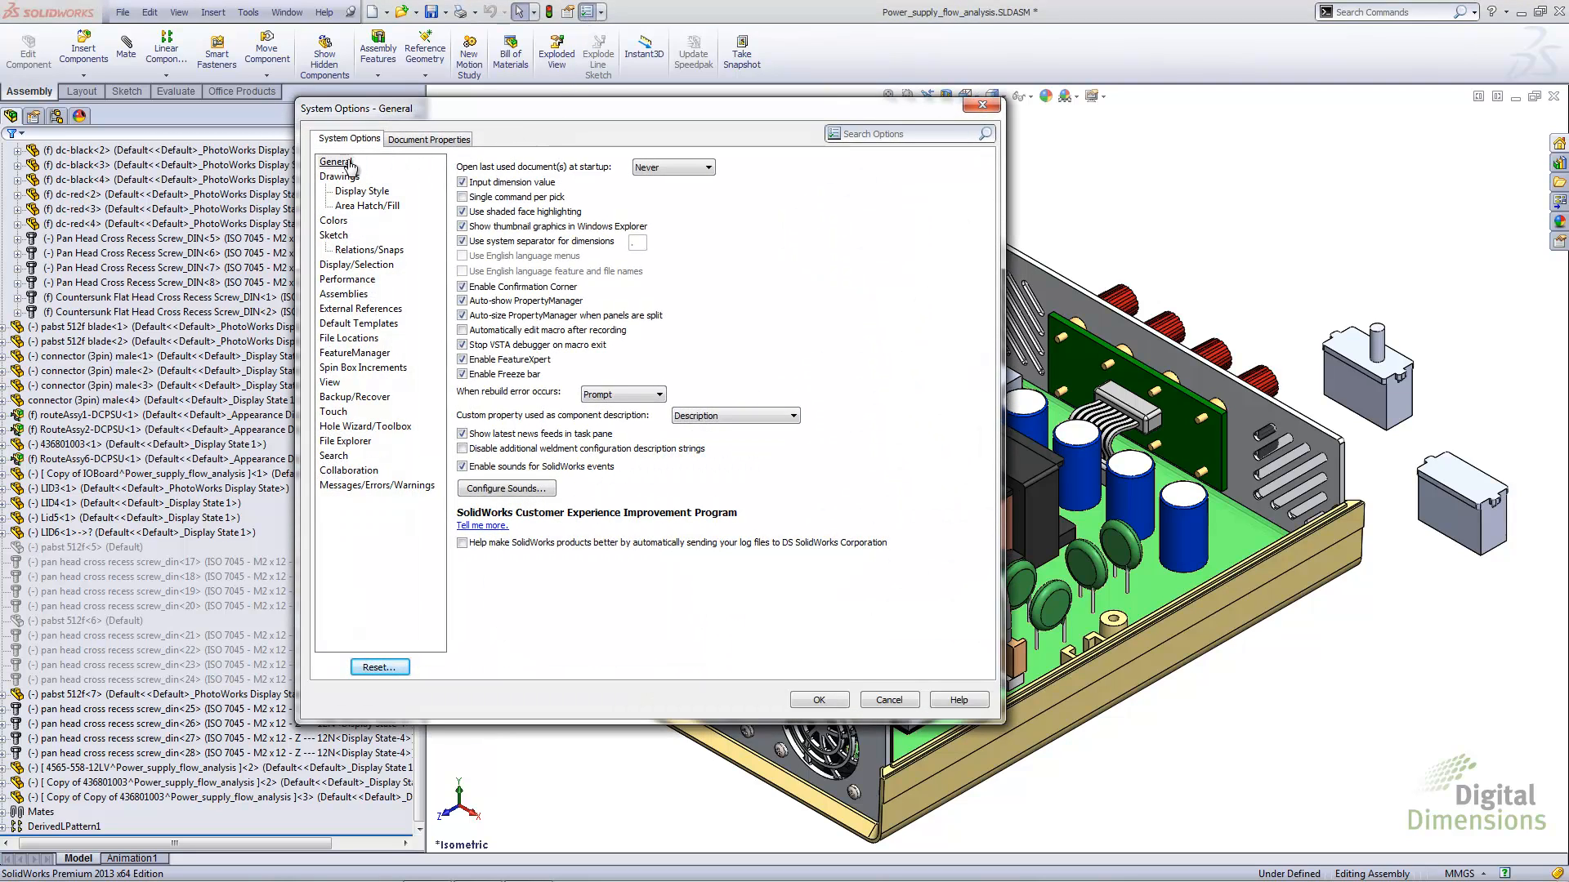
click(370, 309)
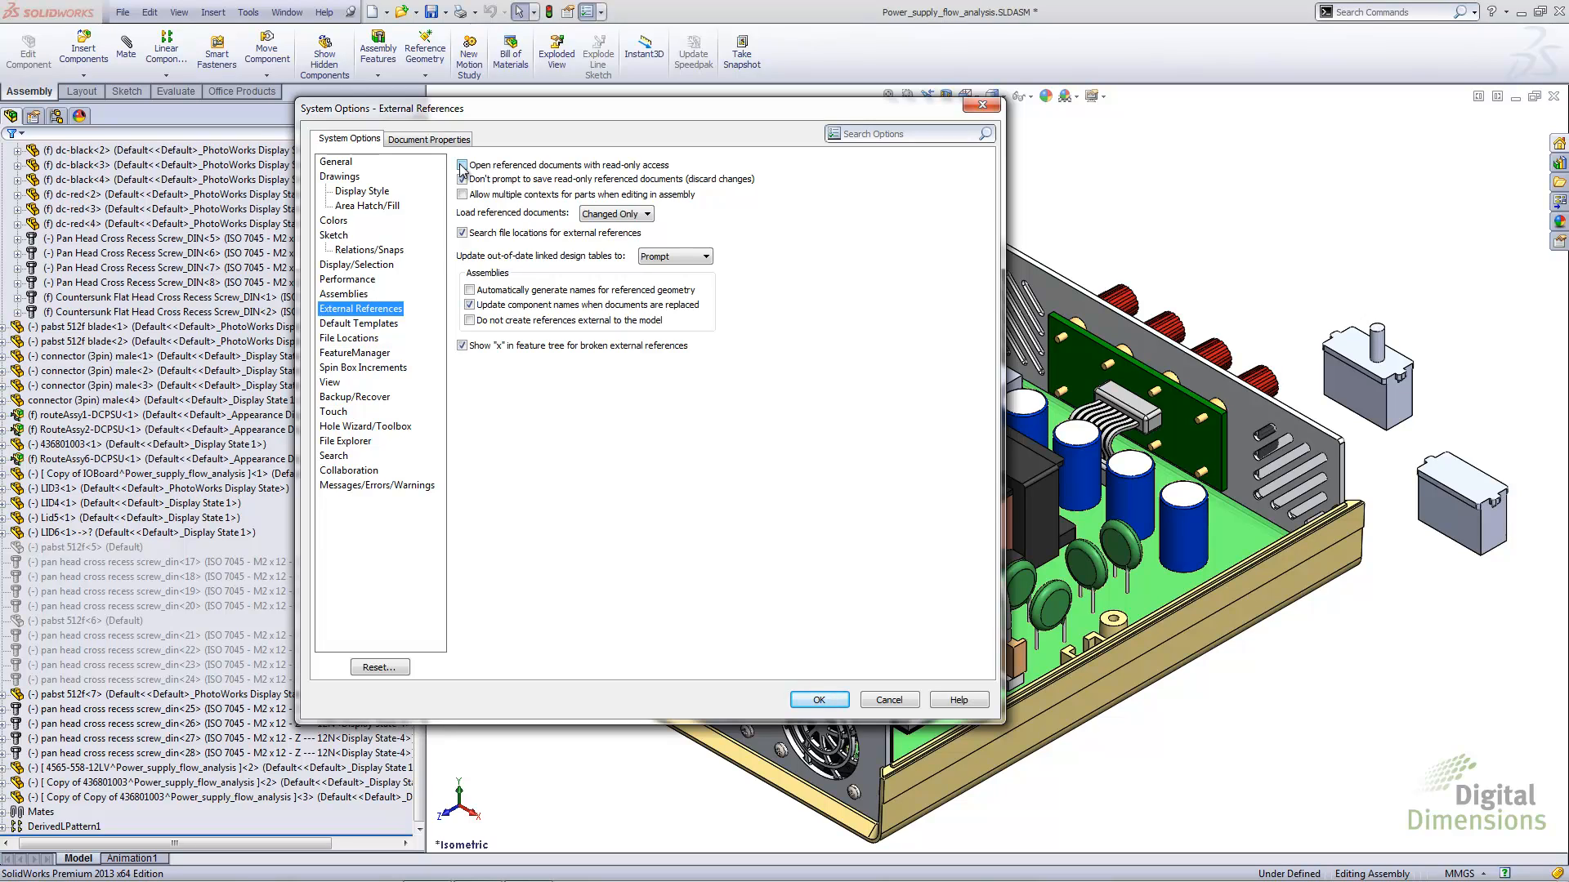
click(880, 700)
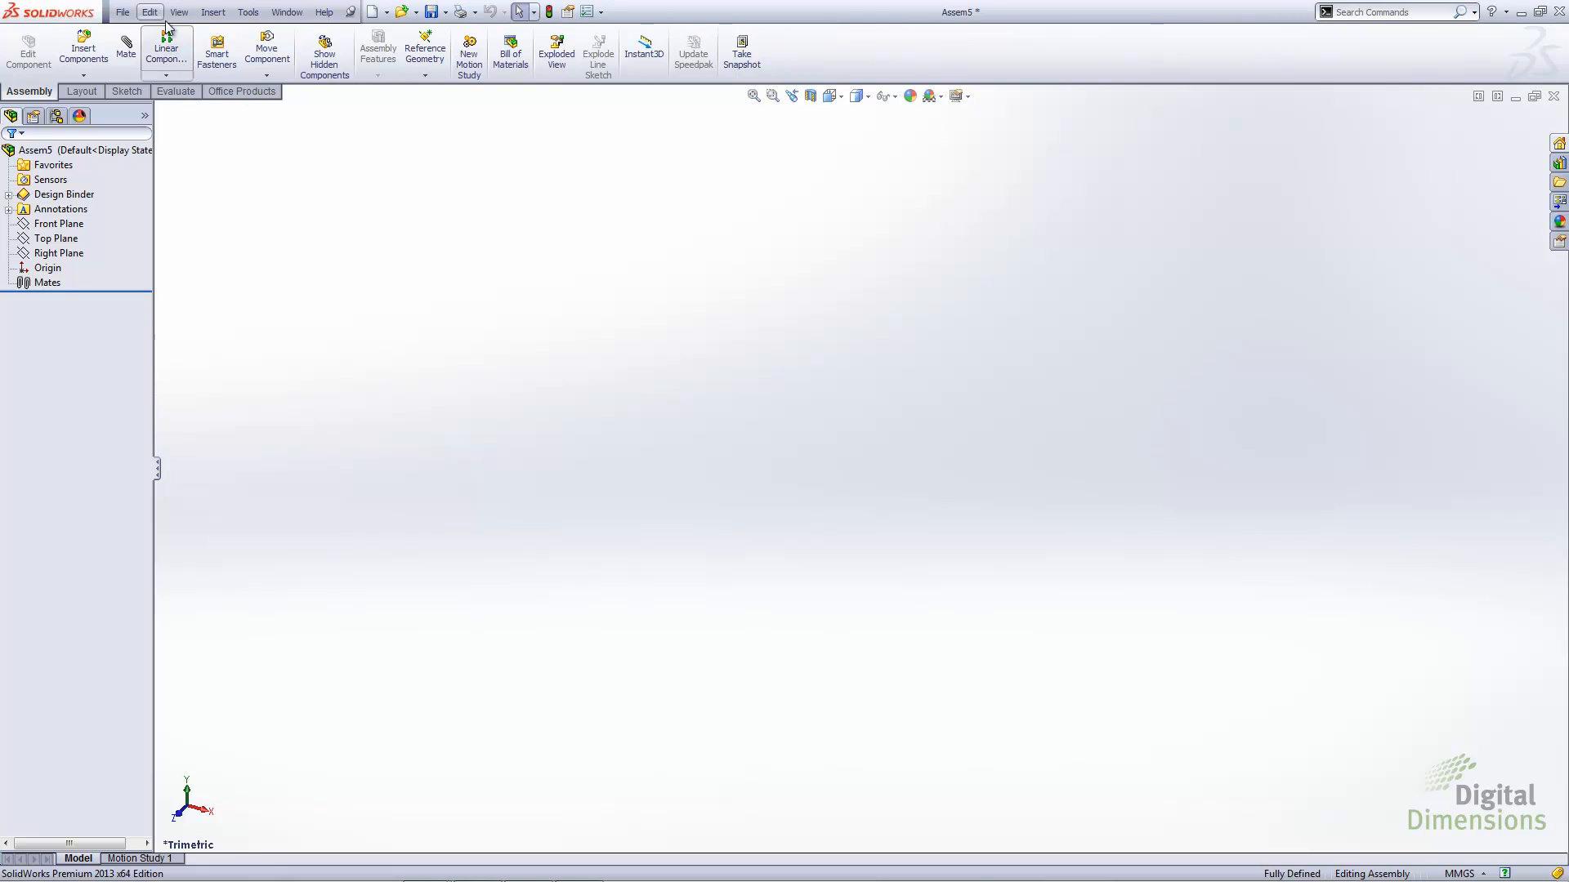
Choose the existing part 170-012-011.SLDPRT for insertion into the empty assembly
click(212, 11)
mouse_move(313, 32)
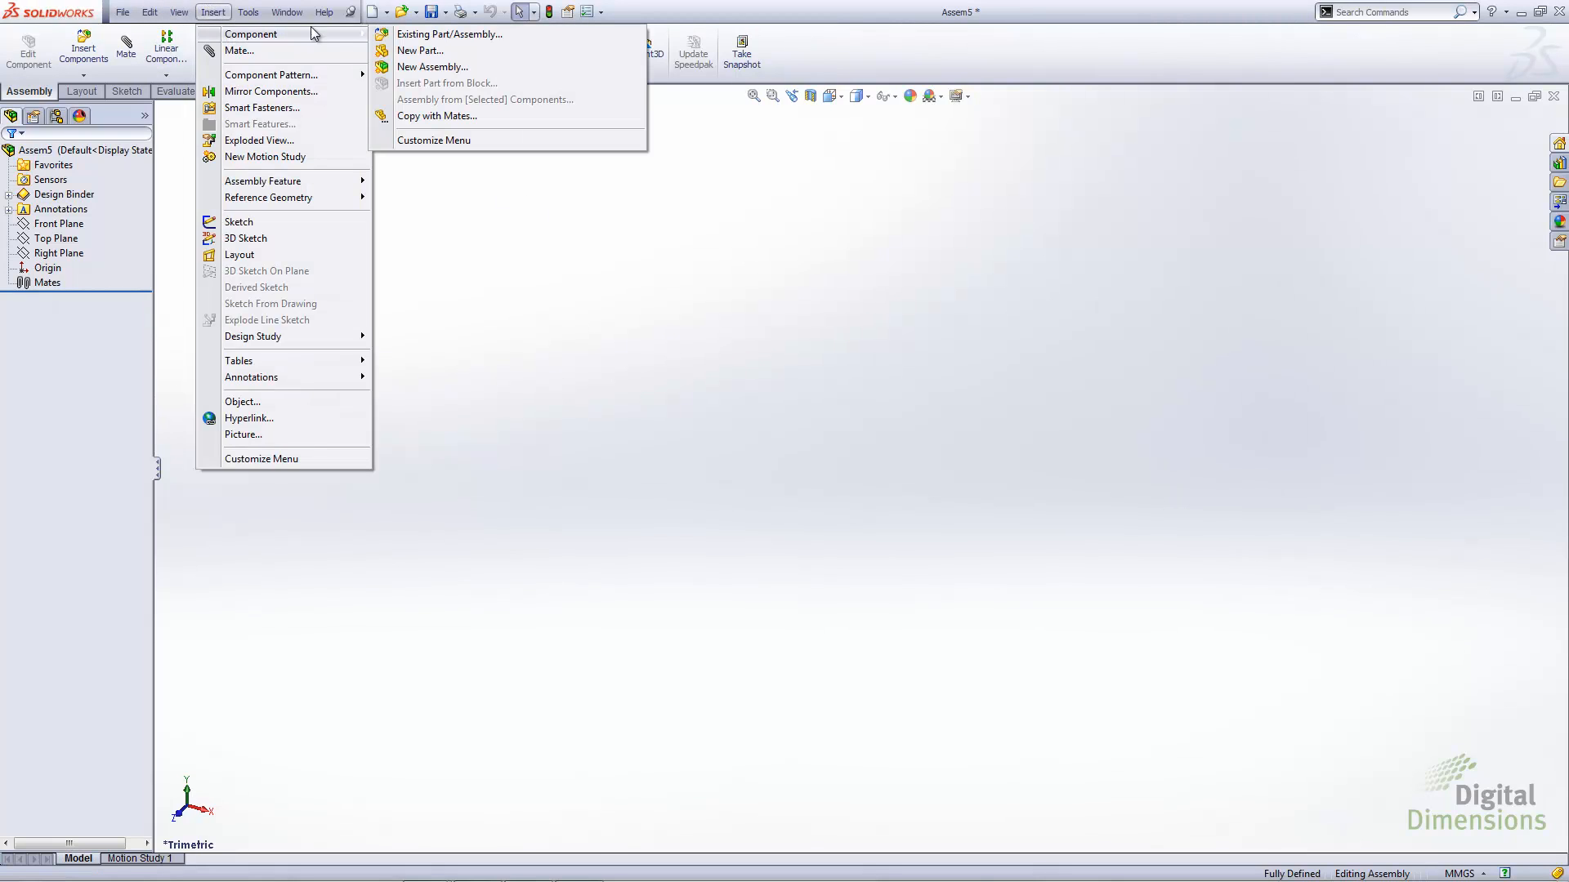
click(409, 34)
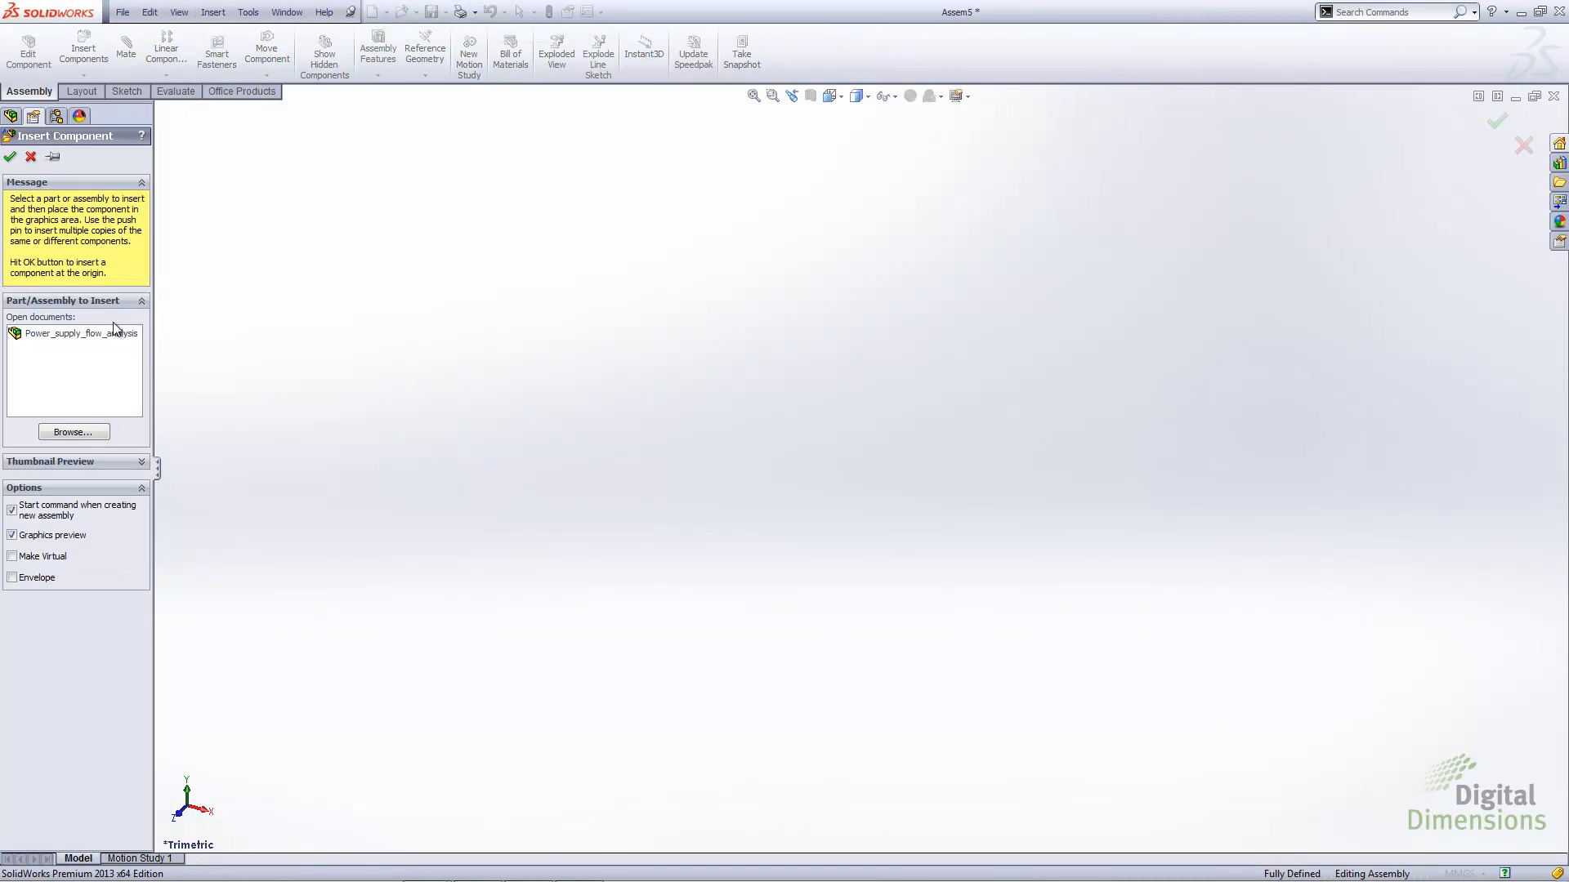
click(73, 432)
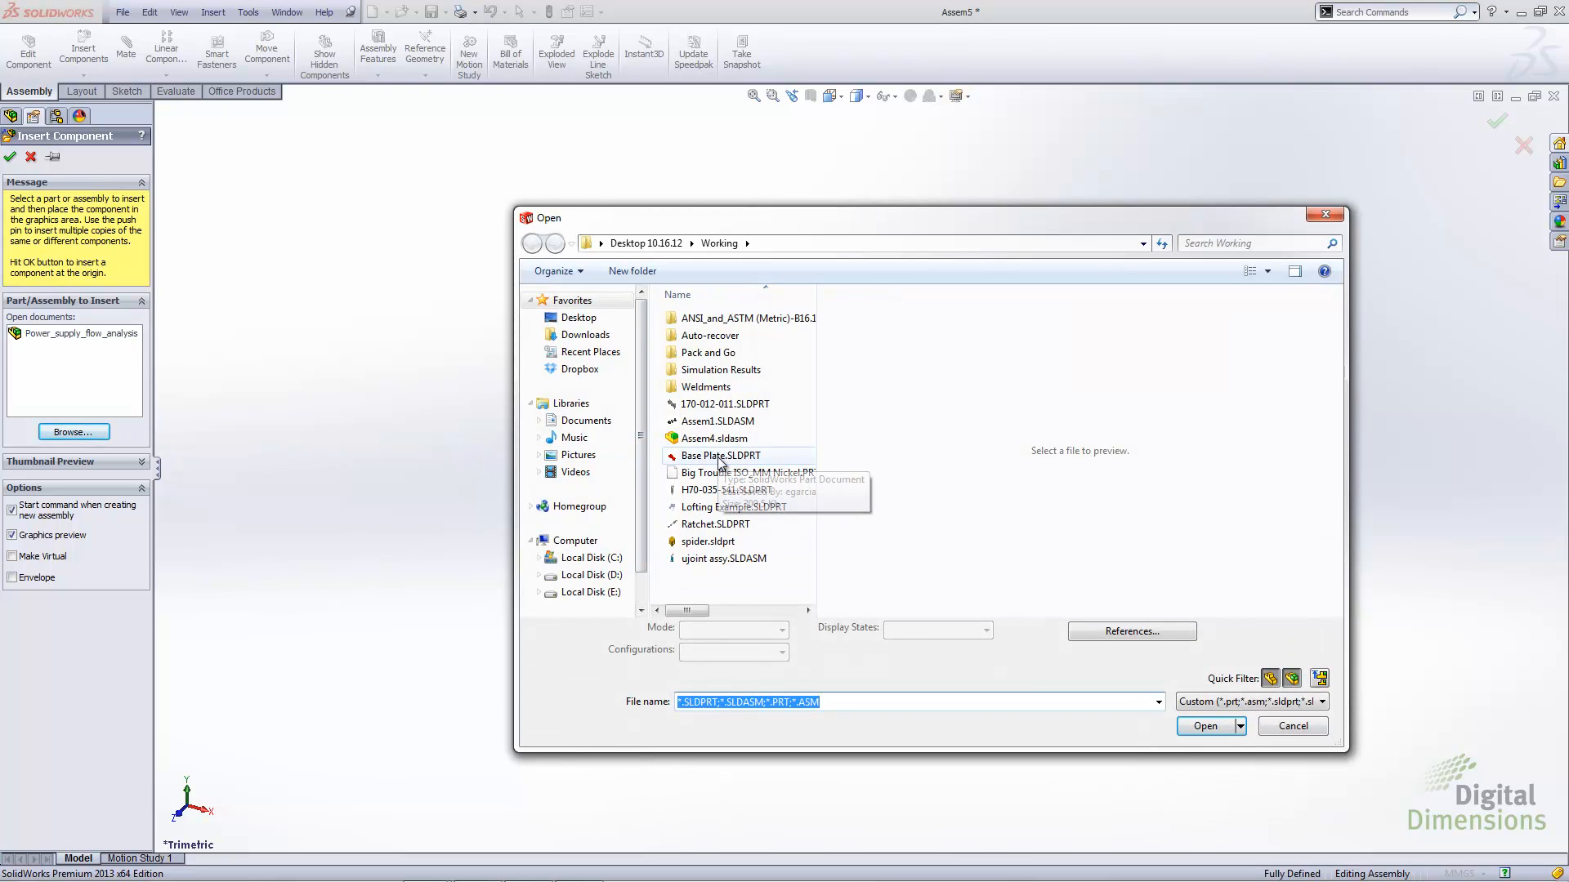
click(701, 456)
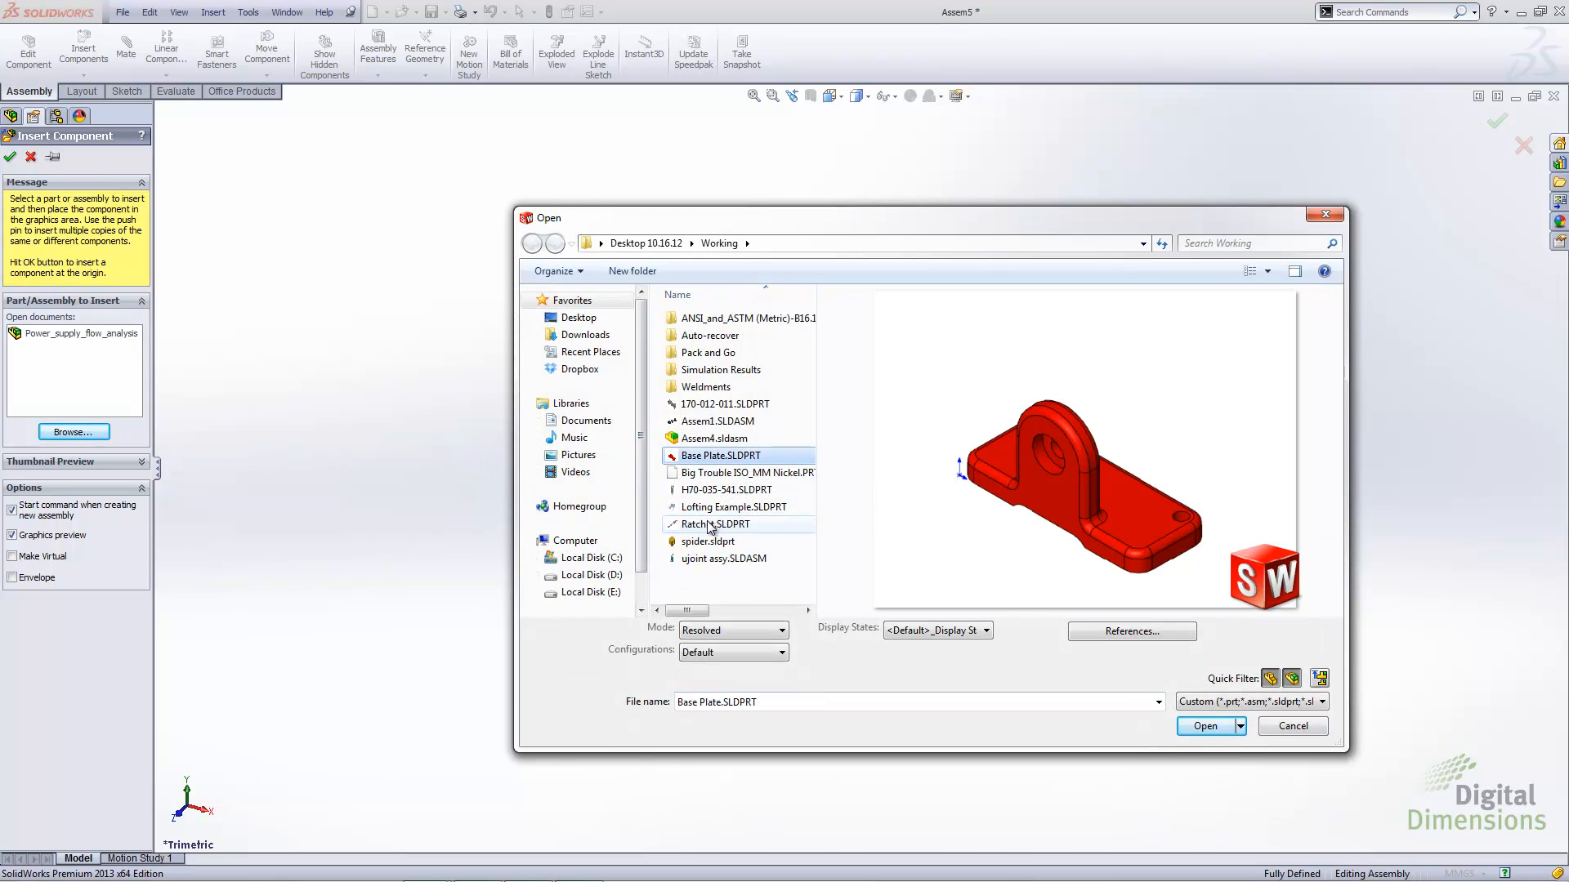
click(702, 406)
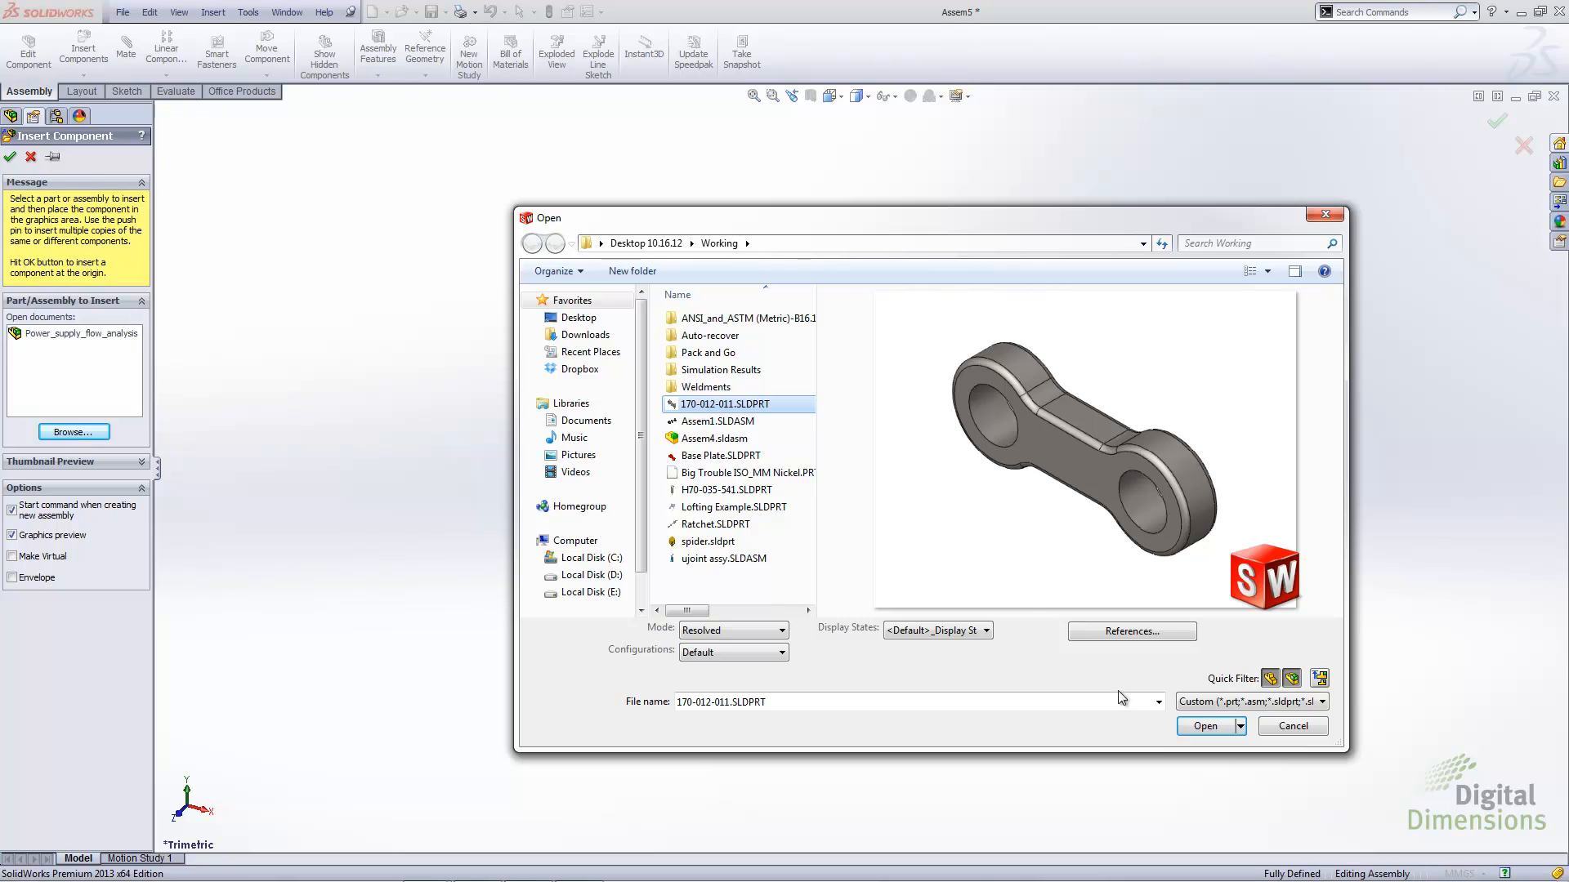
click(1205, 726)
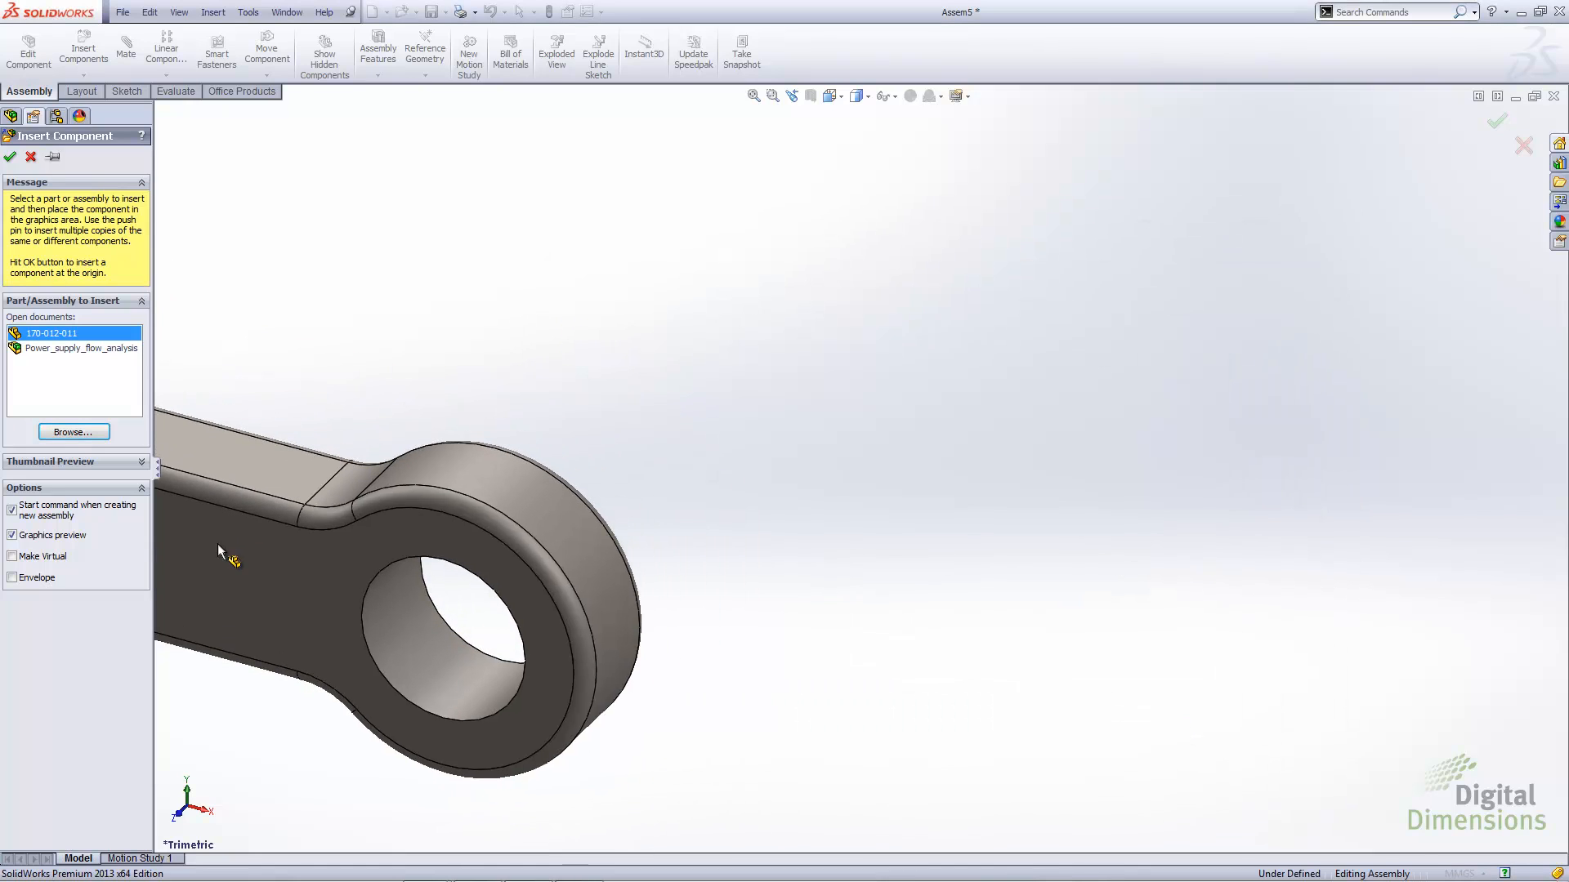
Make the inserted link virtual, display origins, and place it at the assembly origin, accepting the broken external link
click(12, 557)
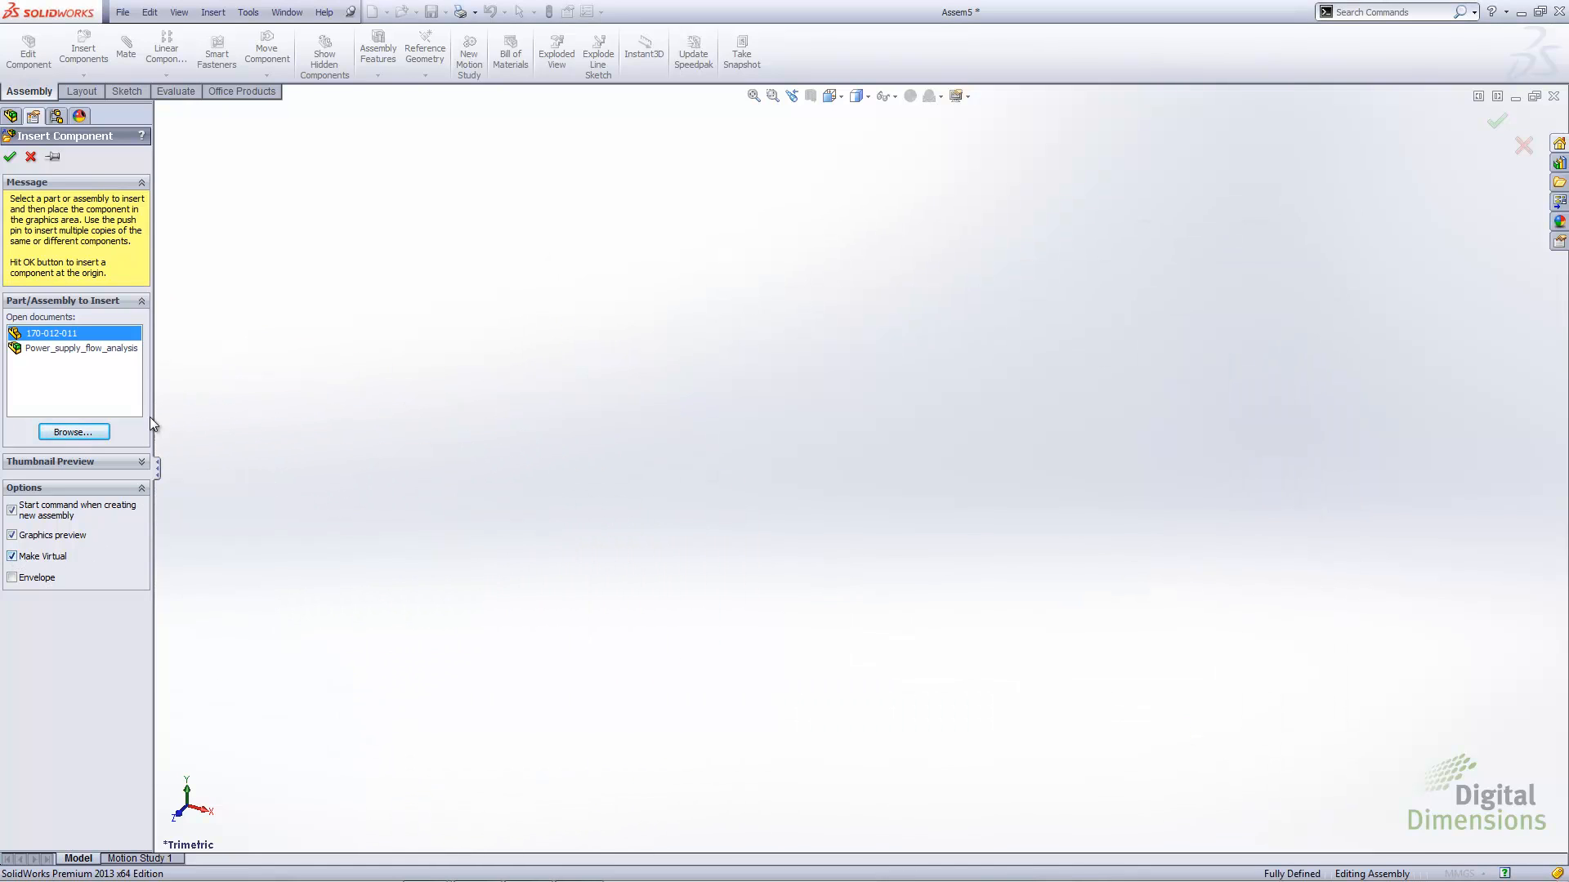
click(179, 12)
click(195, 254)
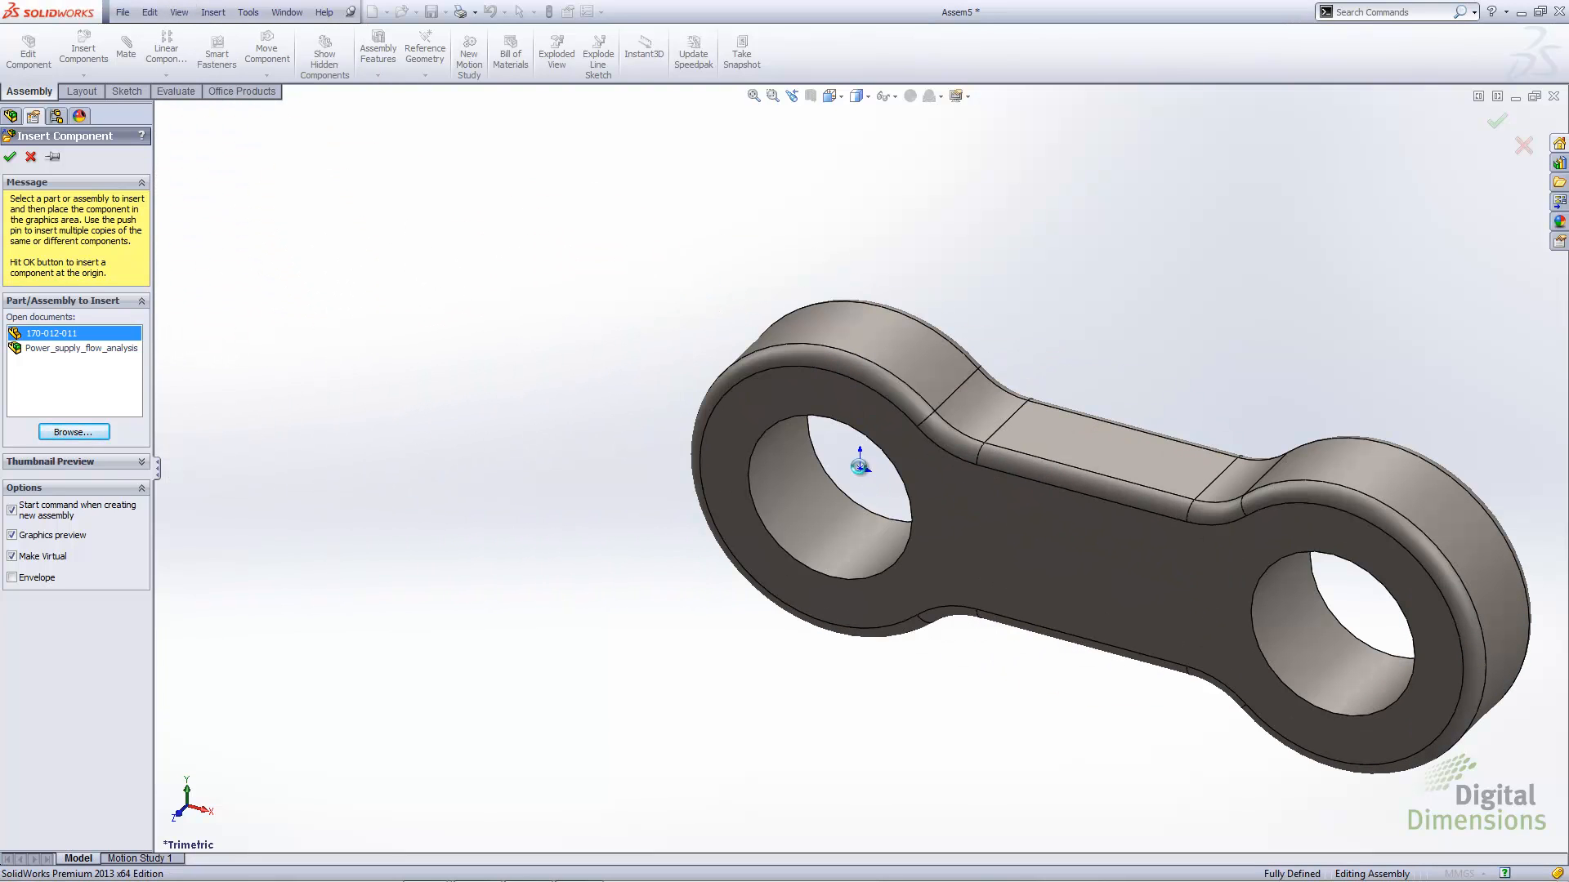
click(860, 467)
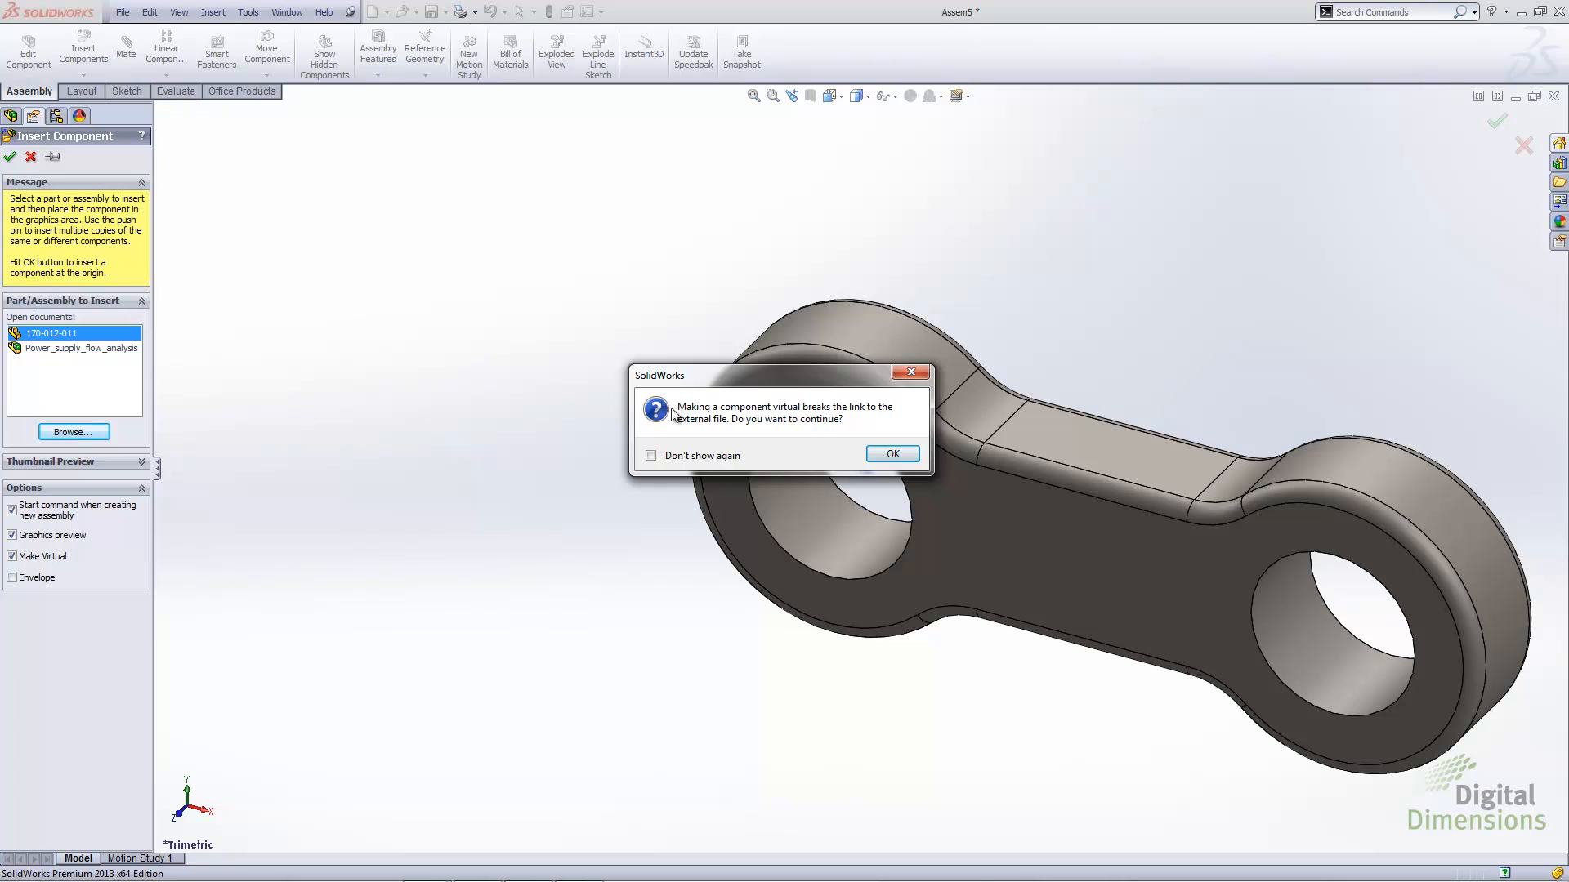
click(881, 455)
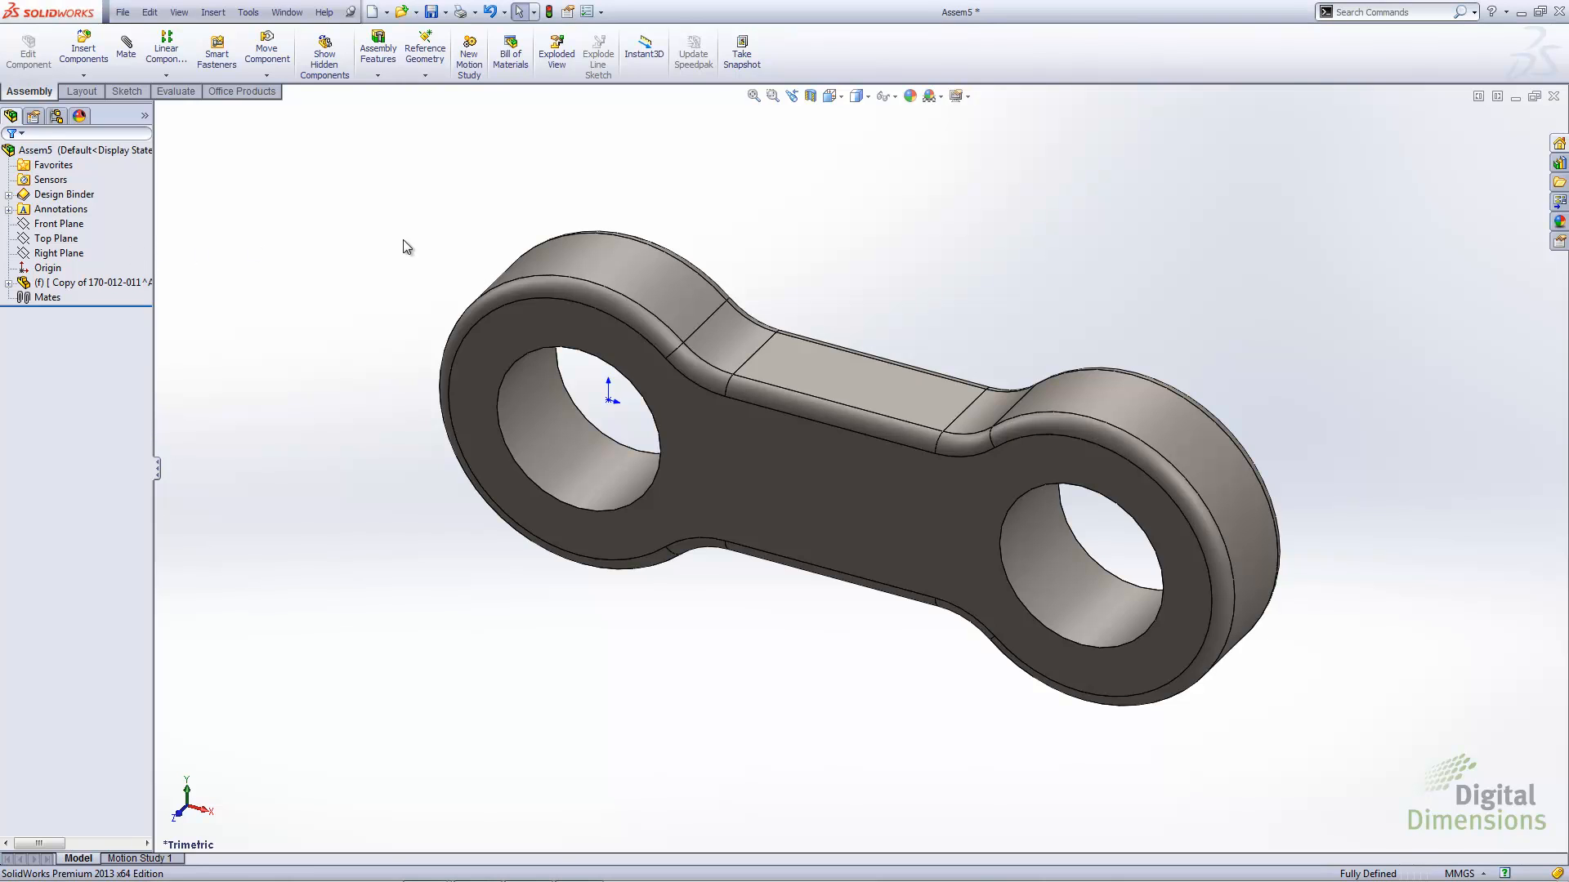
Add two more instances of the virtual link to the assembly, one above and one to the right of the original
scroll(1257, 393, up, 3)
ctrl+middle_drag(1188, 493, 845, 506)
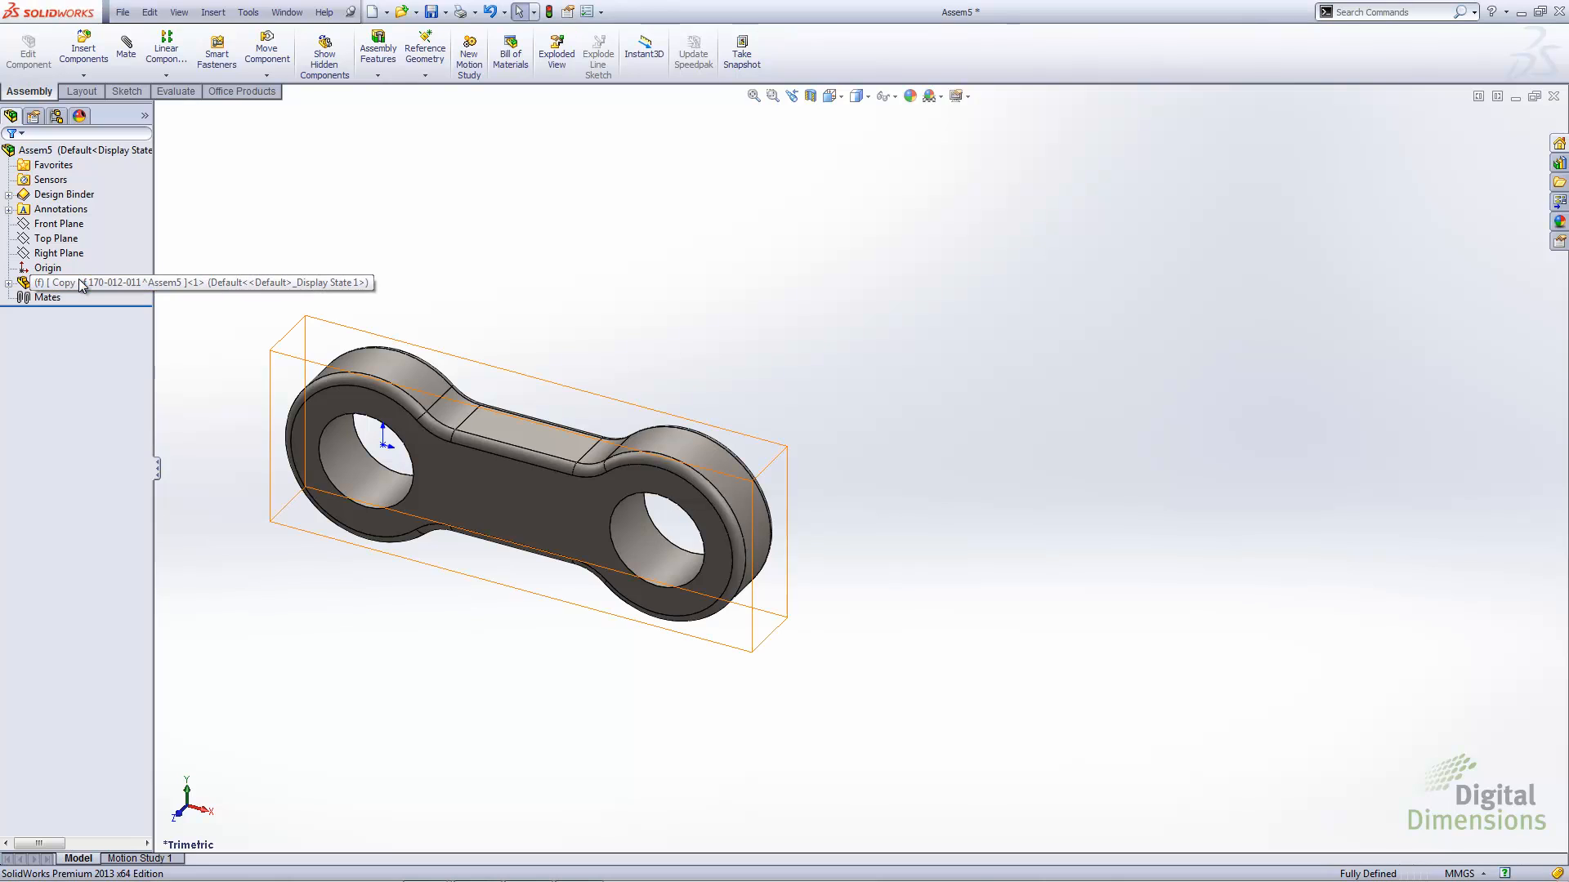
ctrl+drag(80, 284, 894, 339)
click(545, 295)
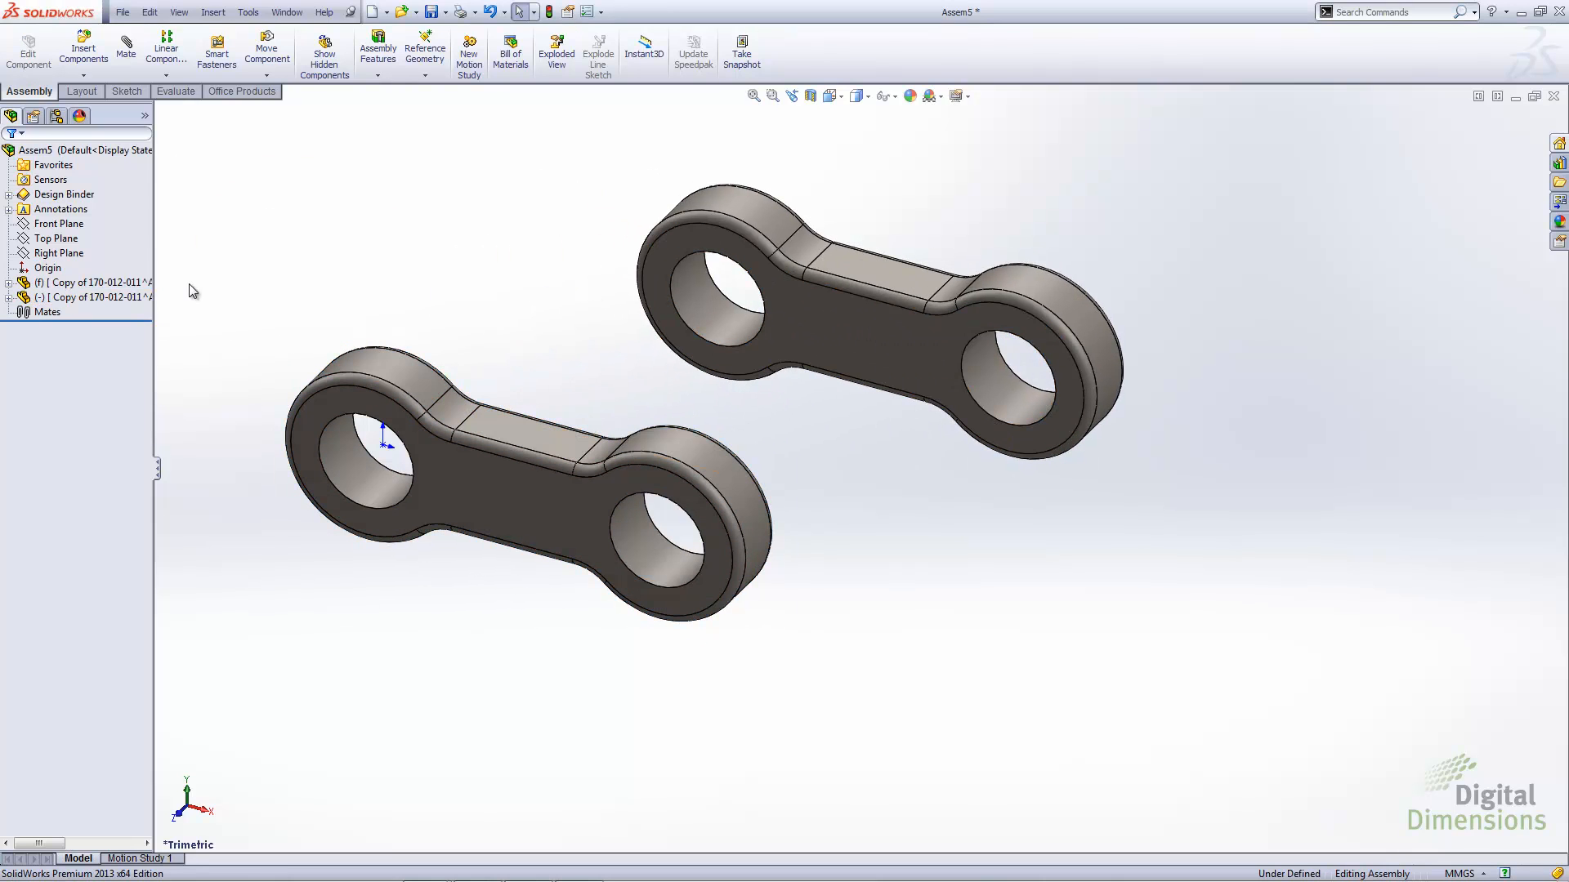
click(94, 297)
ctrl+drag(94, 298, 1319, 658)
click(1283, 455)
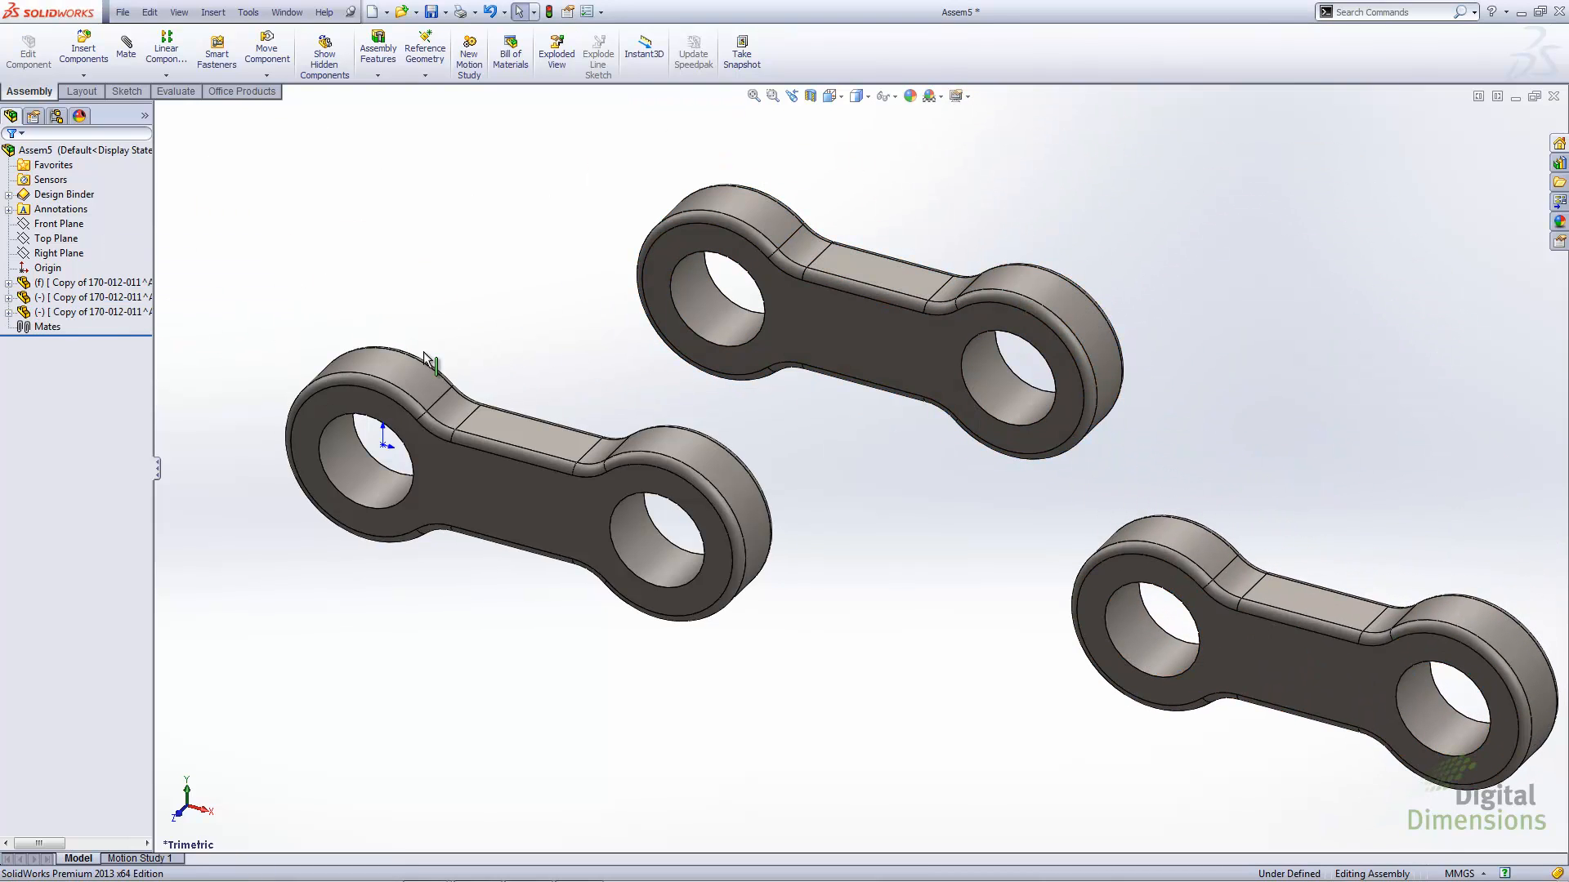
Form a new subassembly from the two added link copies using the Assembly template, and expand it to inspect its components
click(92, 299)
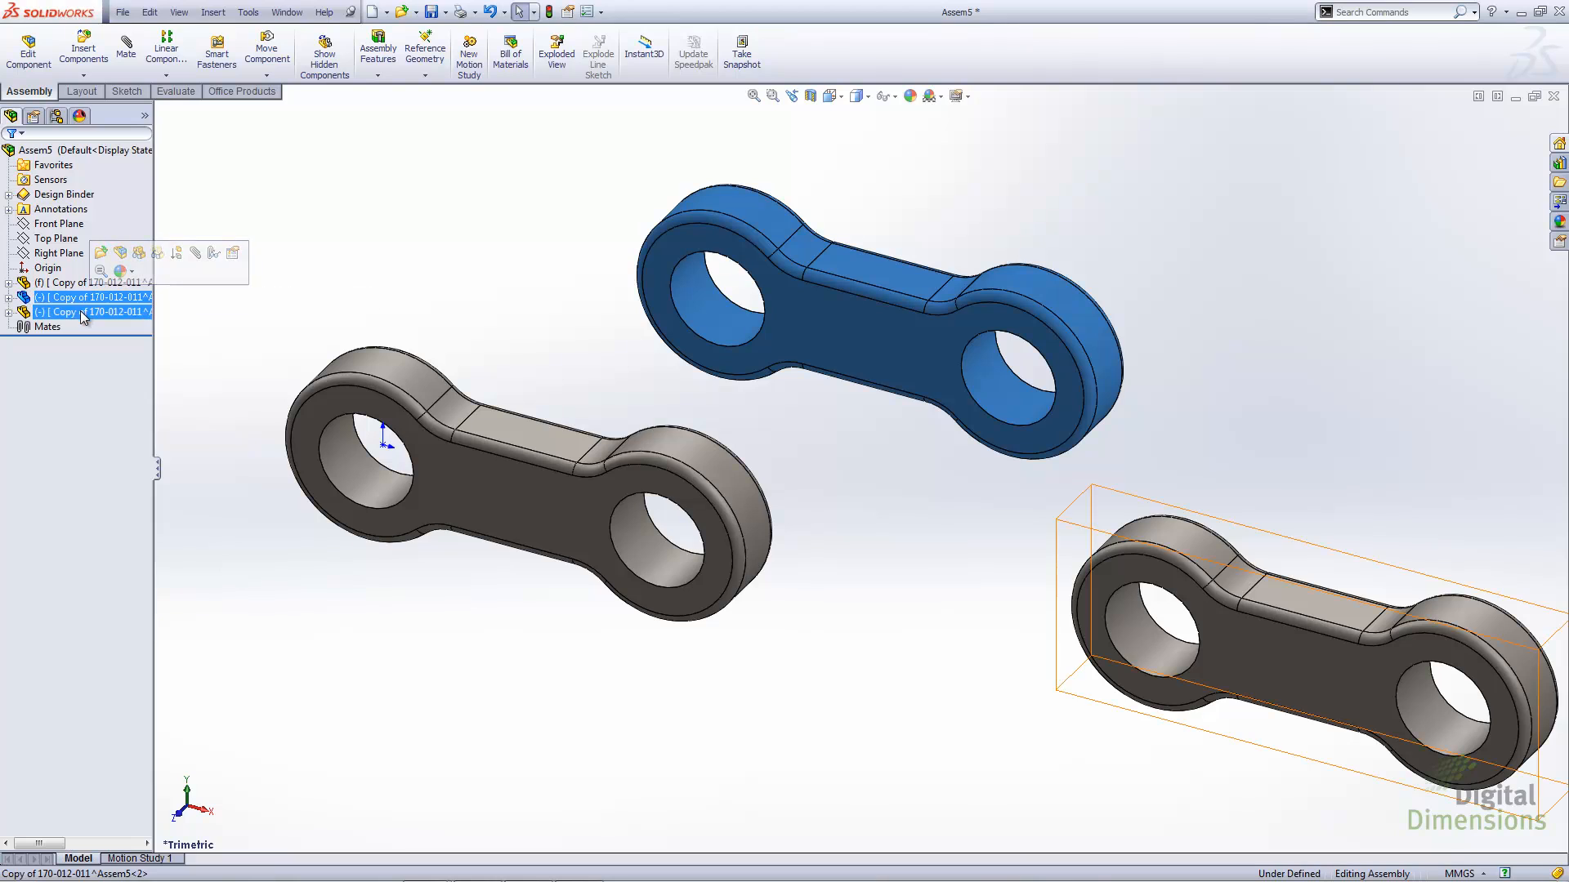
ctrl+click(84, 312)
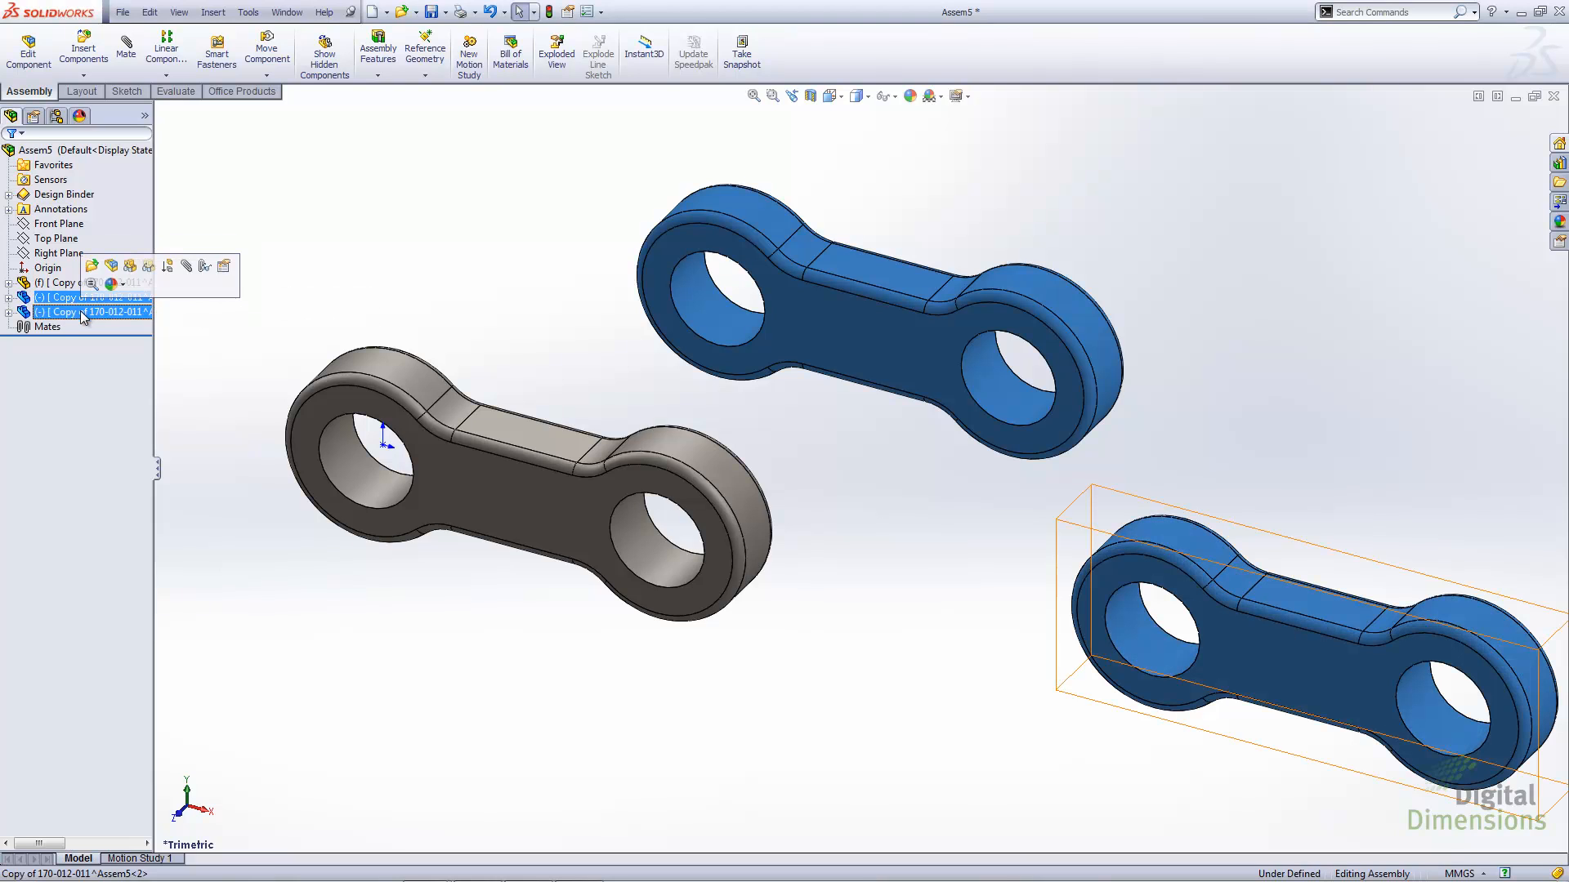
right_click(84, 315)
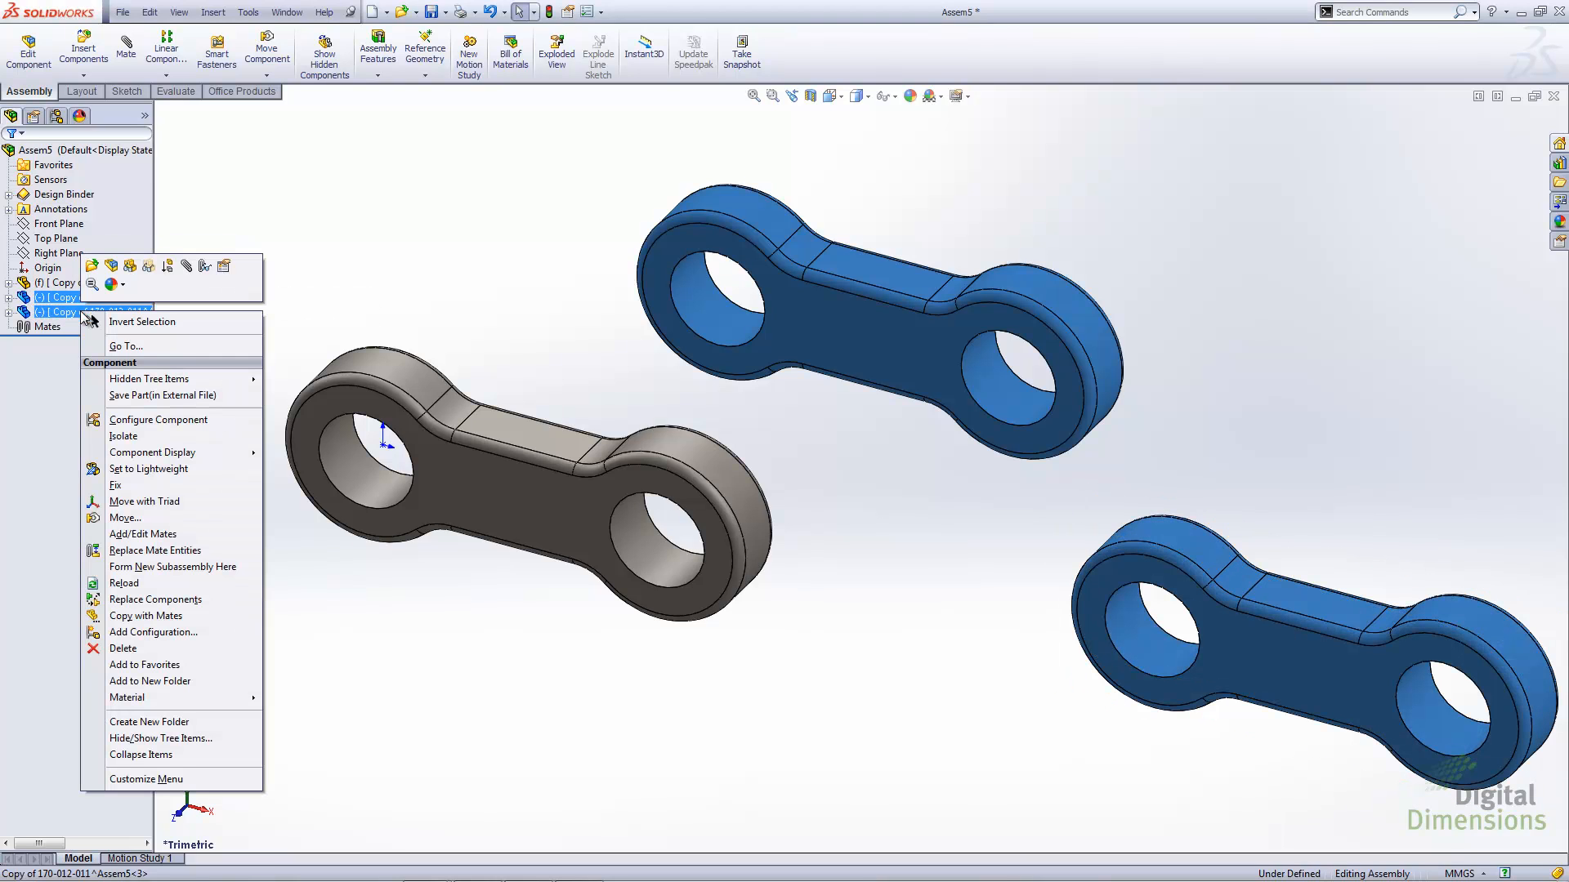
click(183, 566)
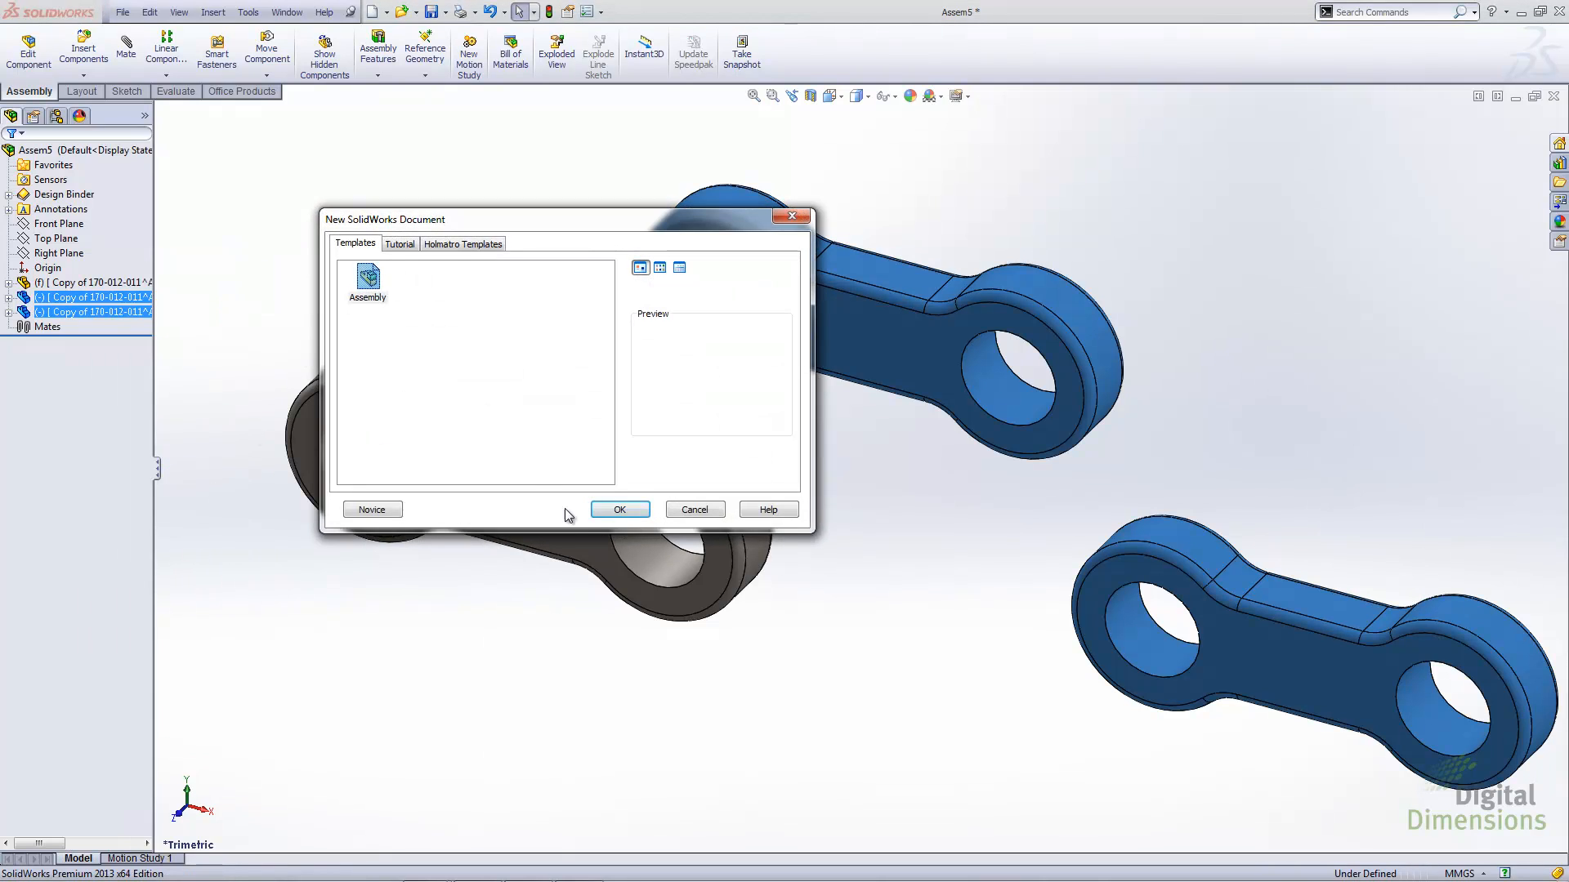
click(619, 512)
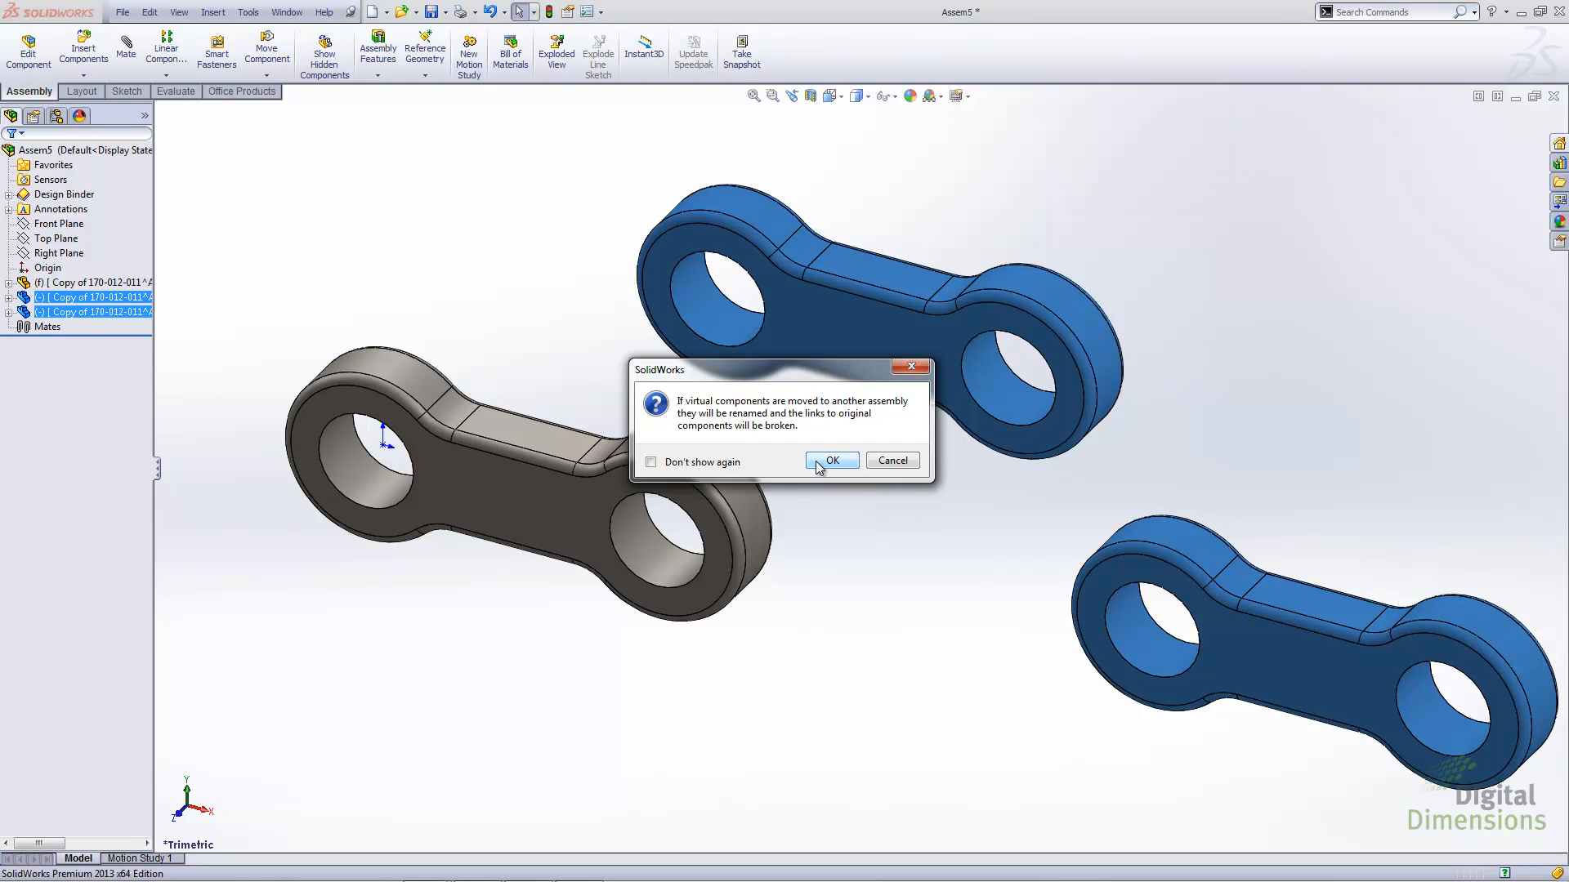
click(817, 462)
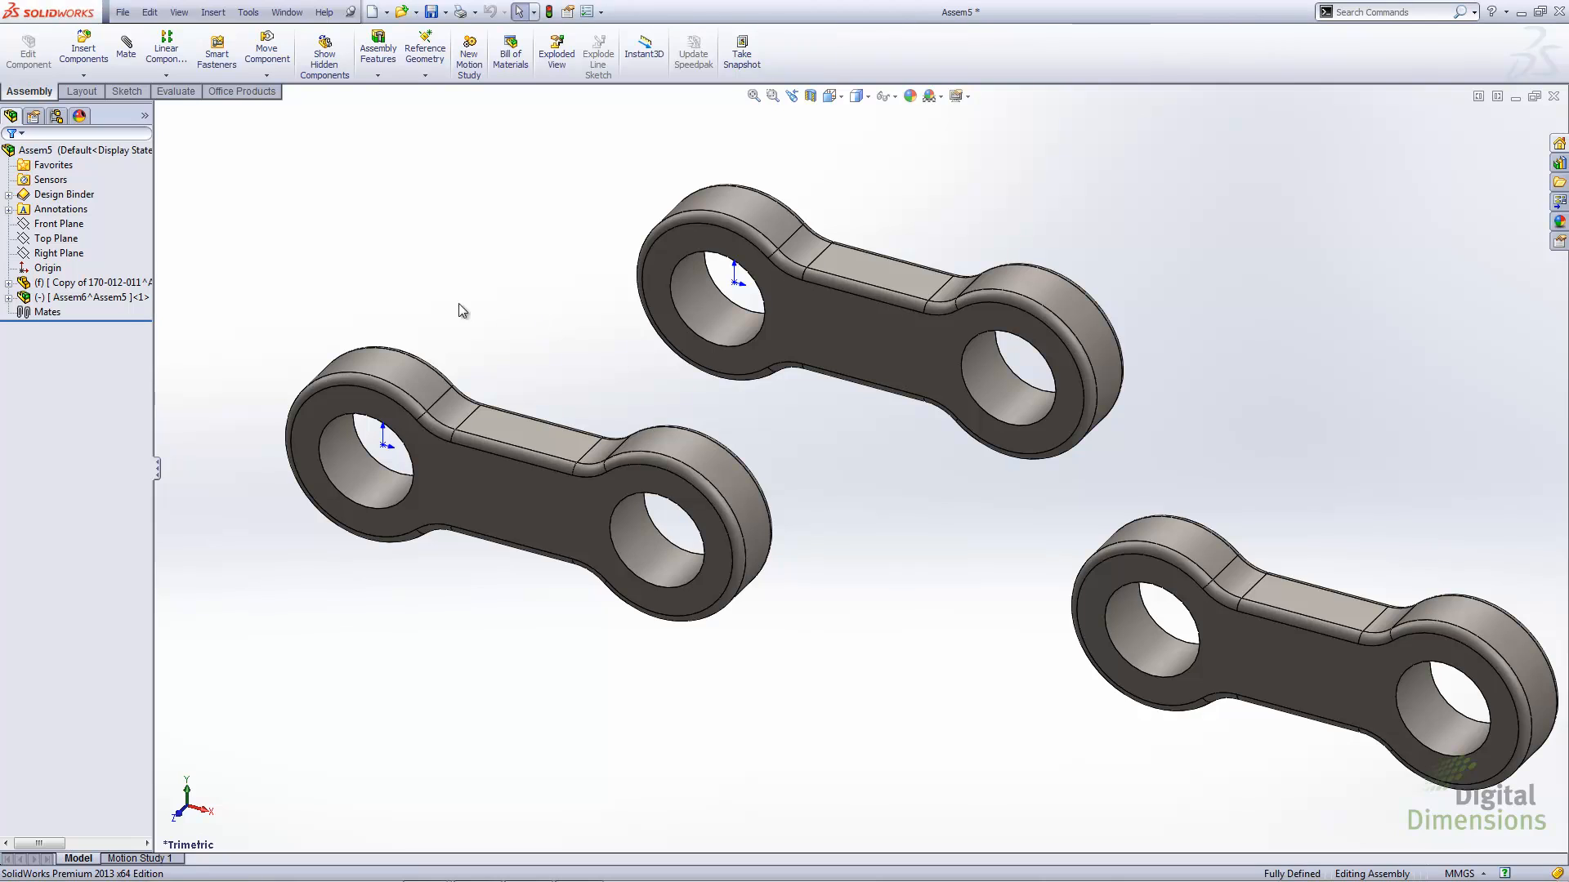
click(8, 297)
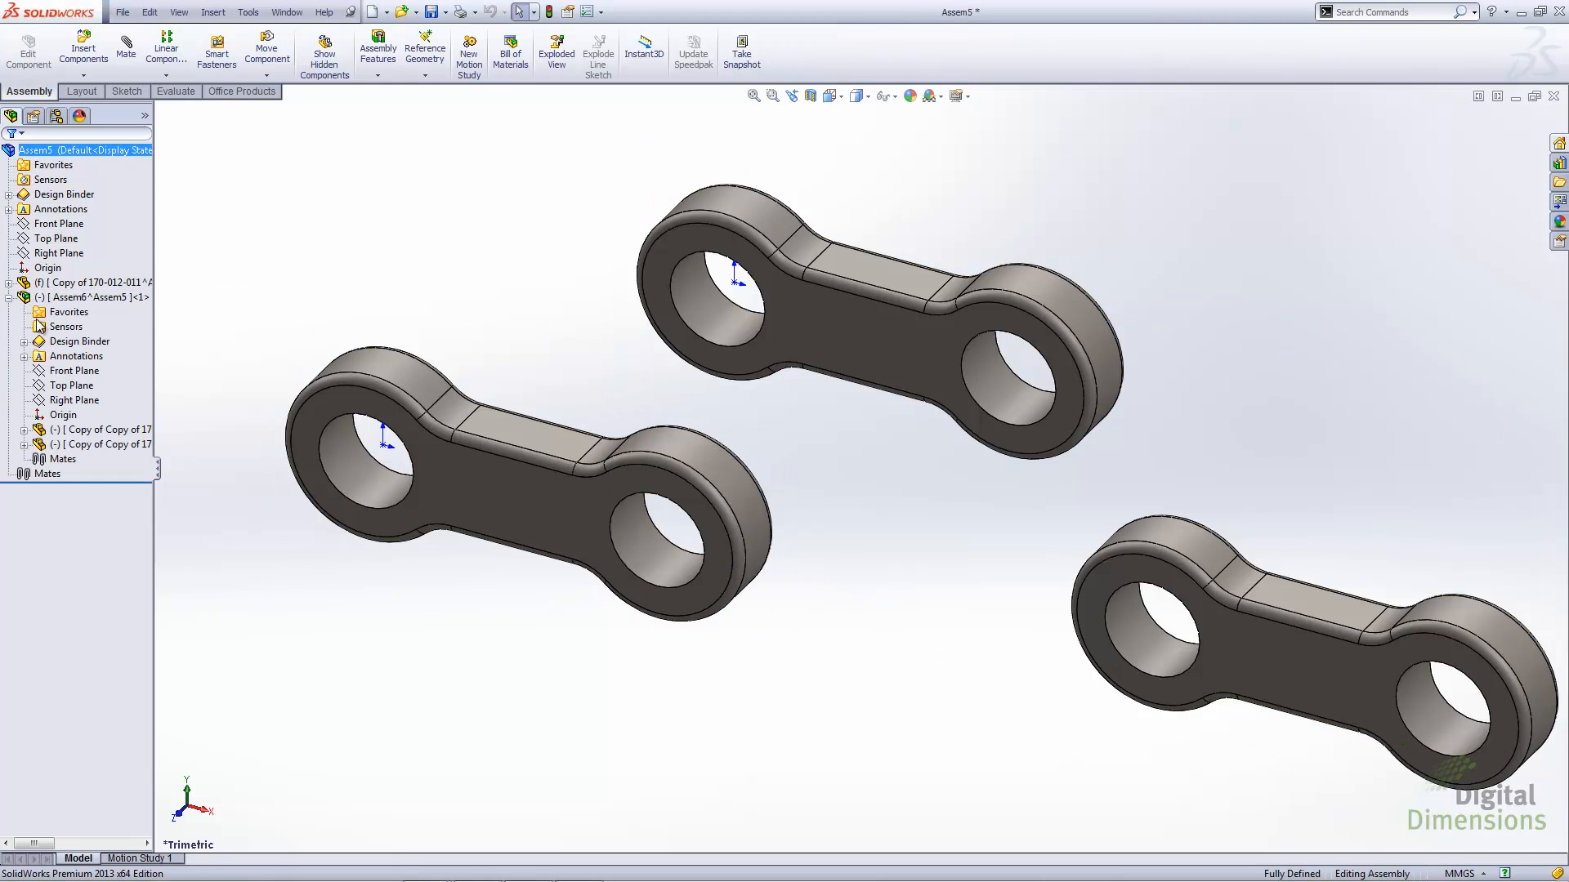
drag(161, 466, 332, 478)
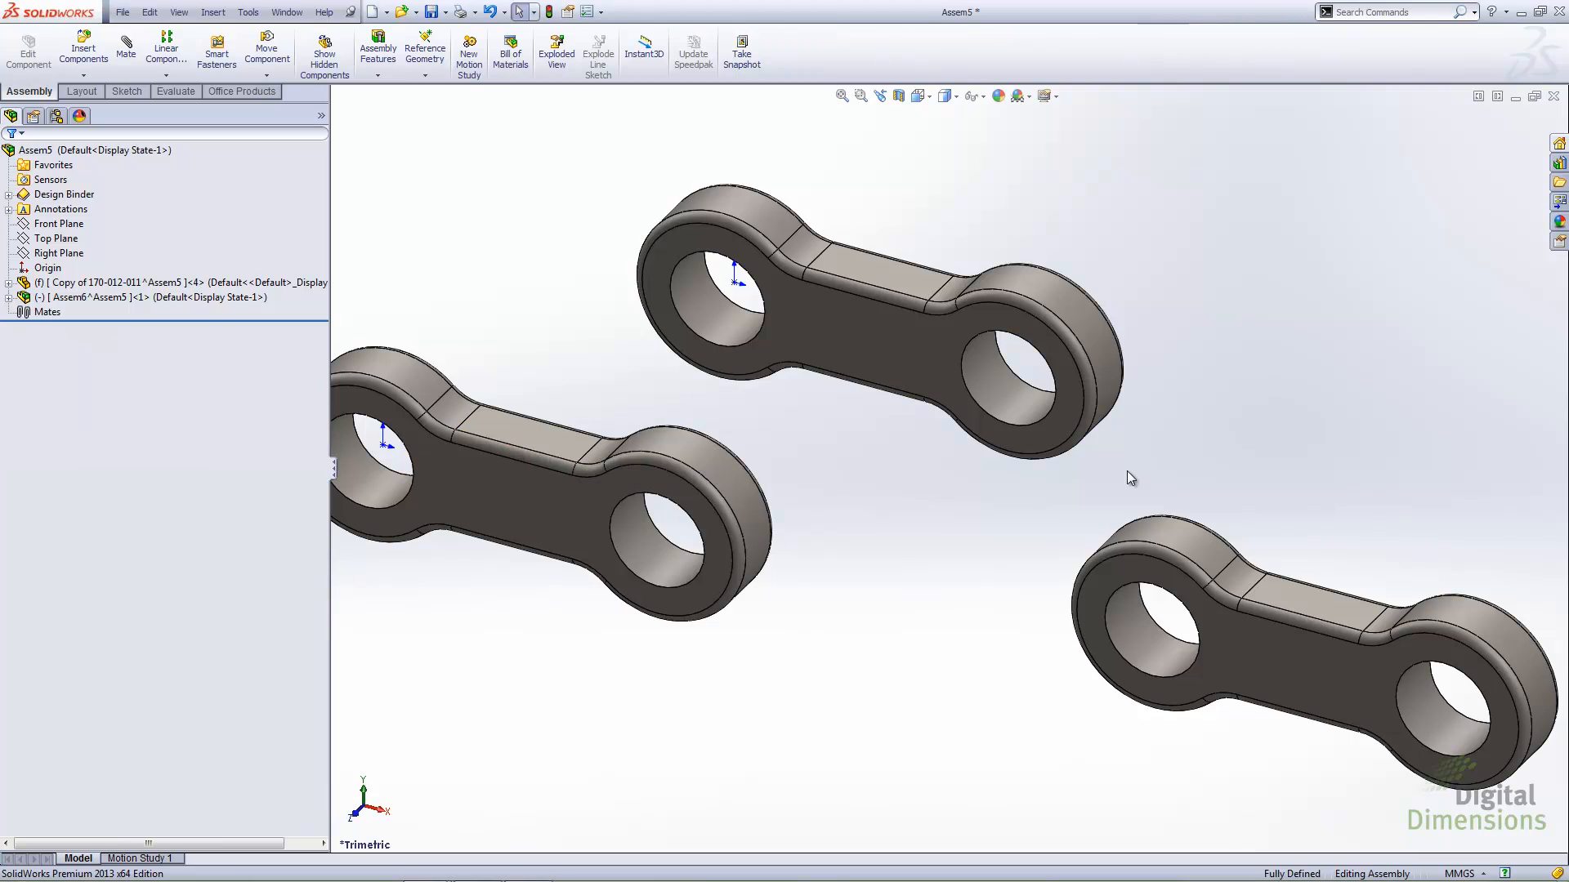
Add another instance of the fixed virtual link below the existing links, working in the front view
key(ctrl+1)
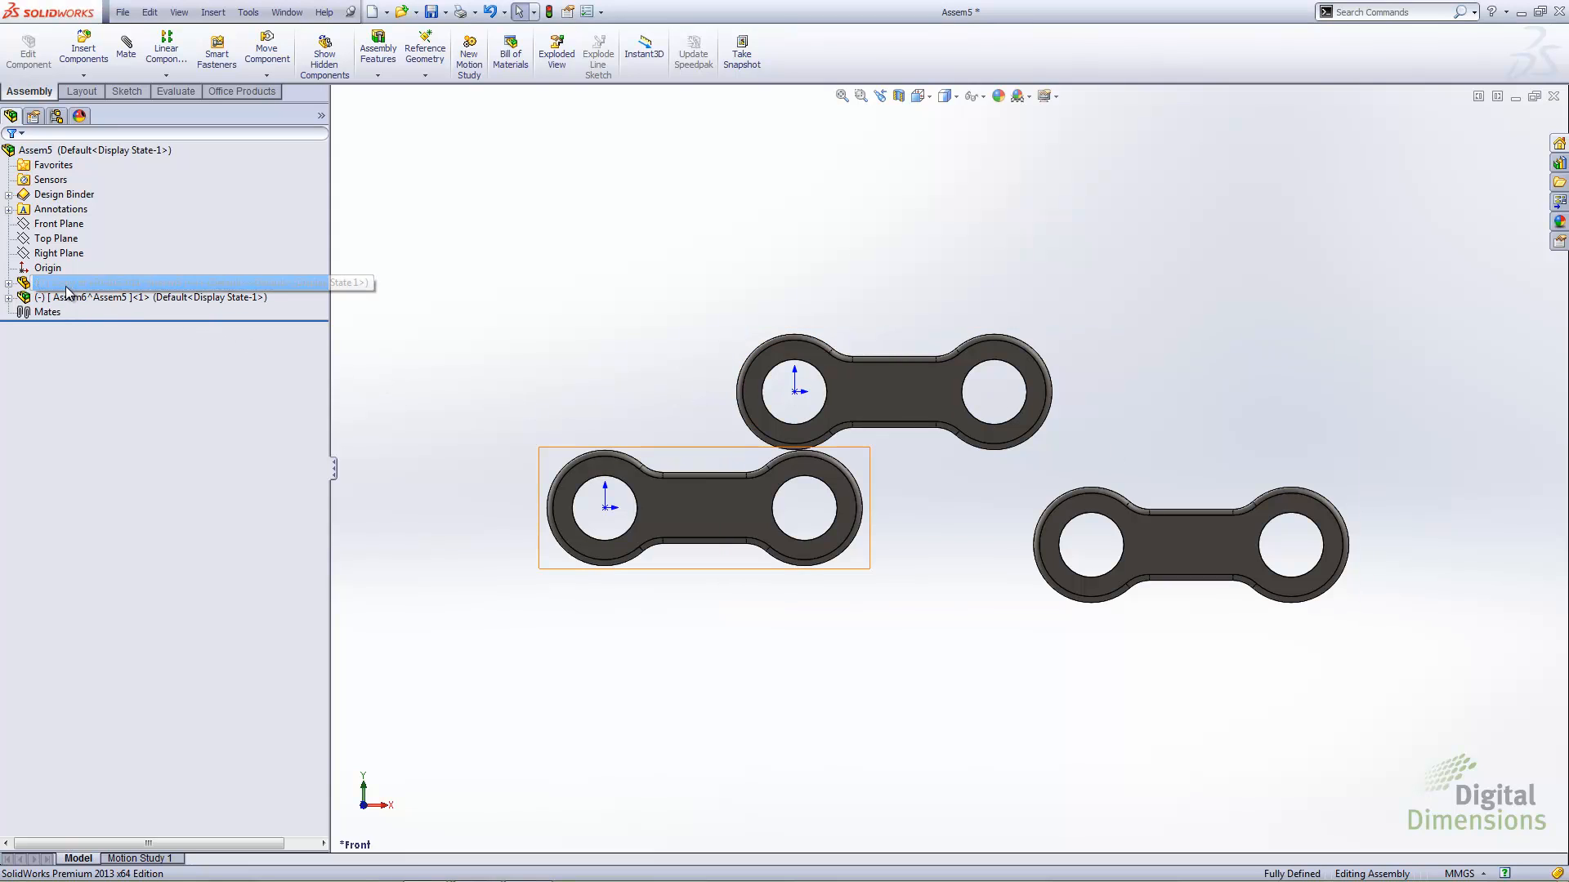
drag(67, 286, 920, 759)
click(813, 690)
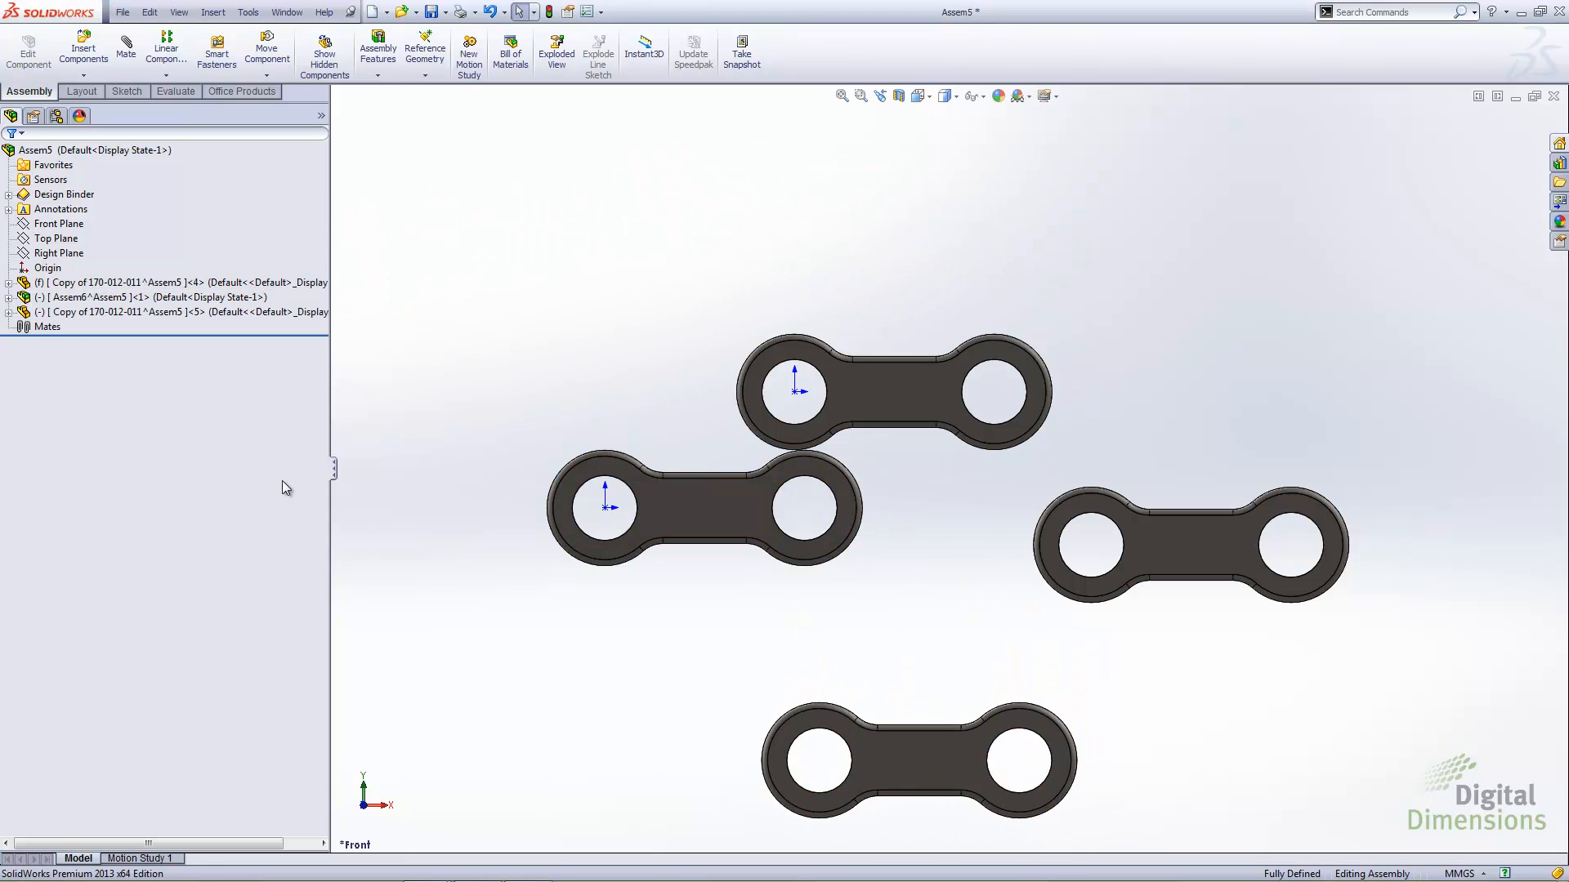
click(82, 312)
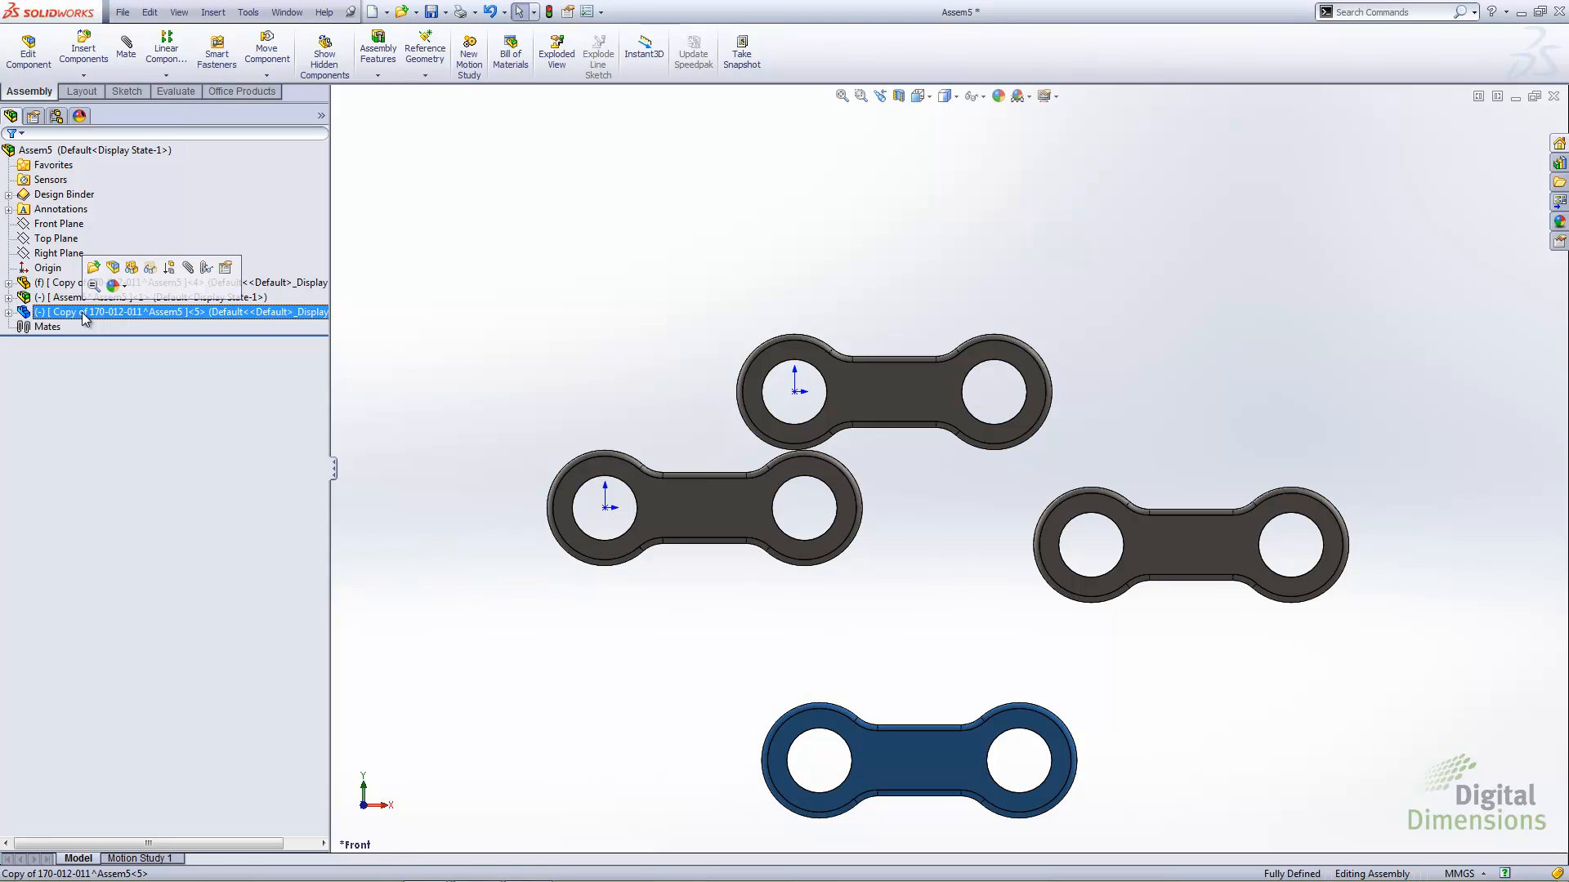
click(401, 283)
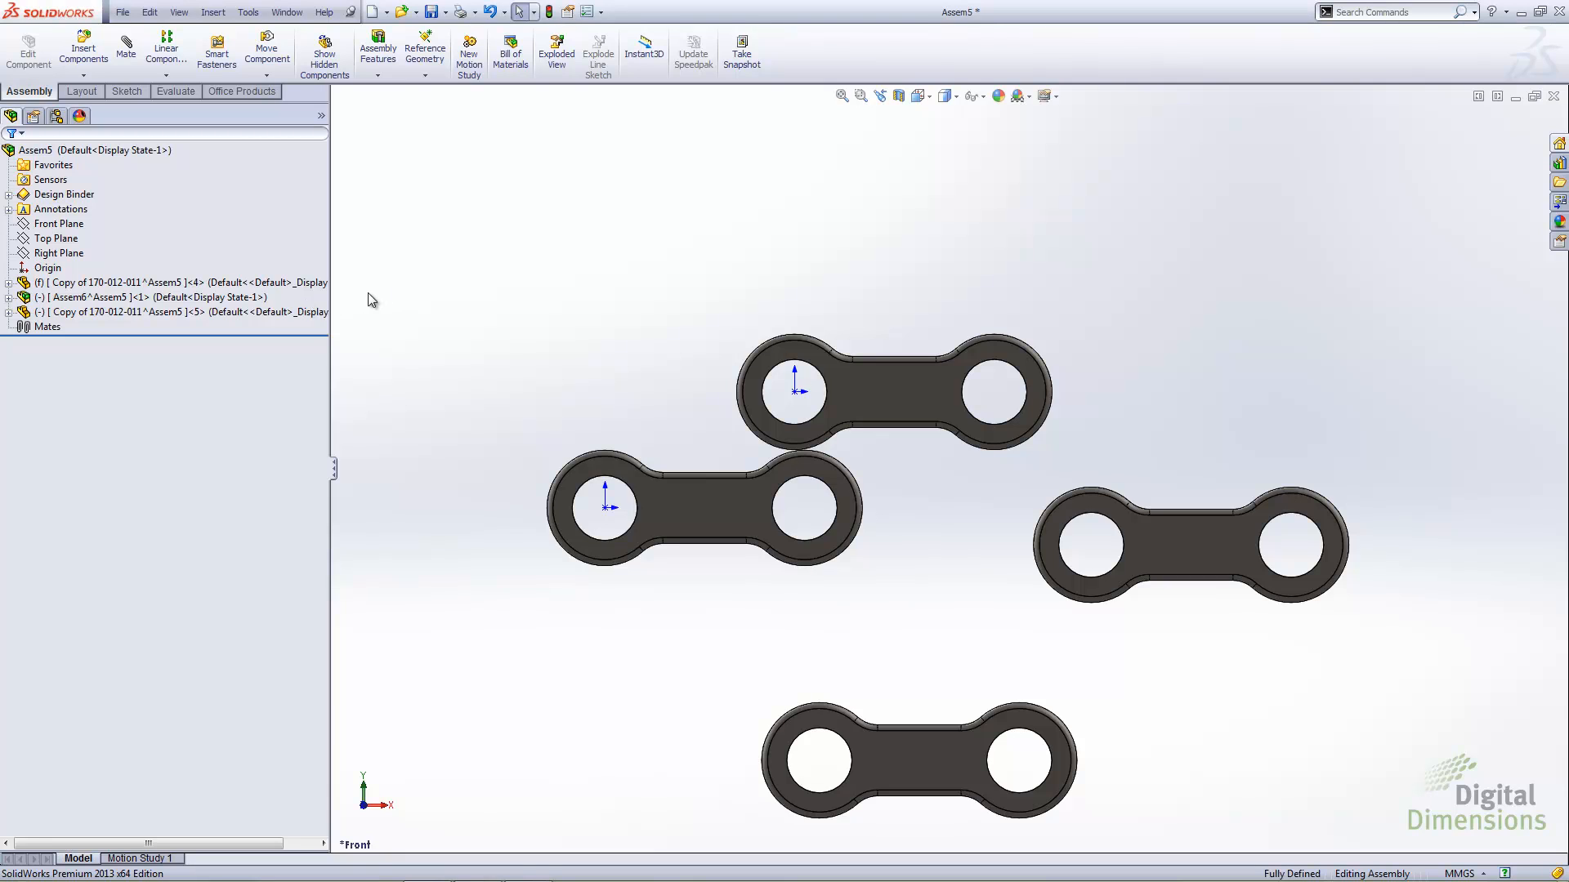
Replace the newly added virtual link instance with the external part file 170-012-011.SLDPRT
right_click(109, 312)
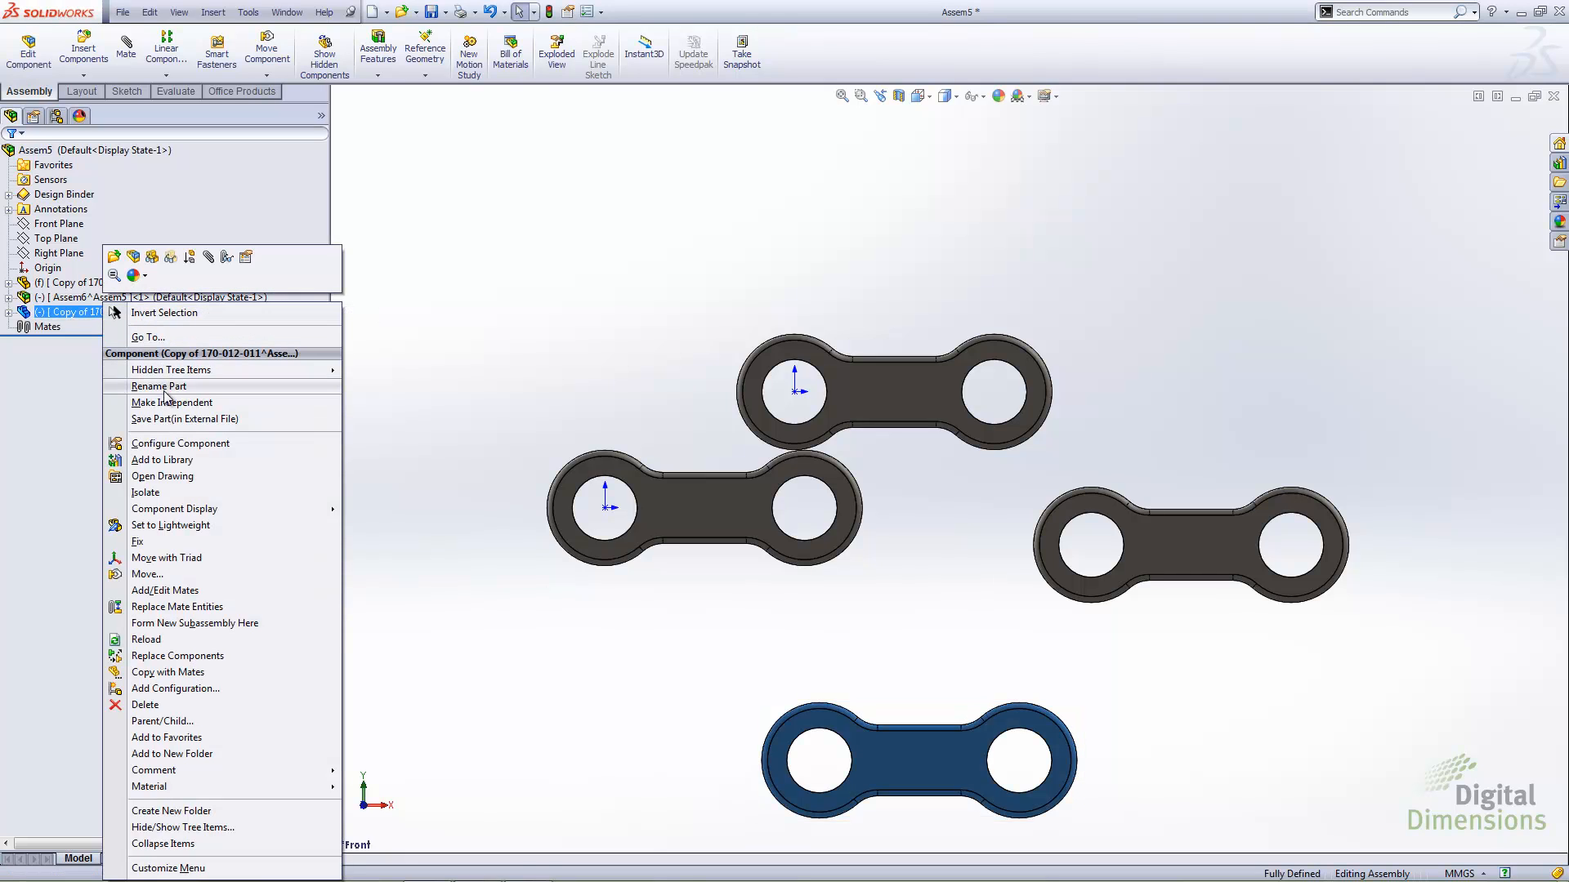
click(177, 656)
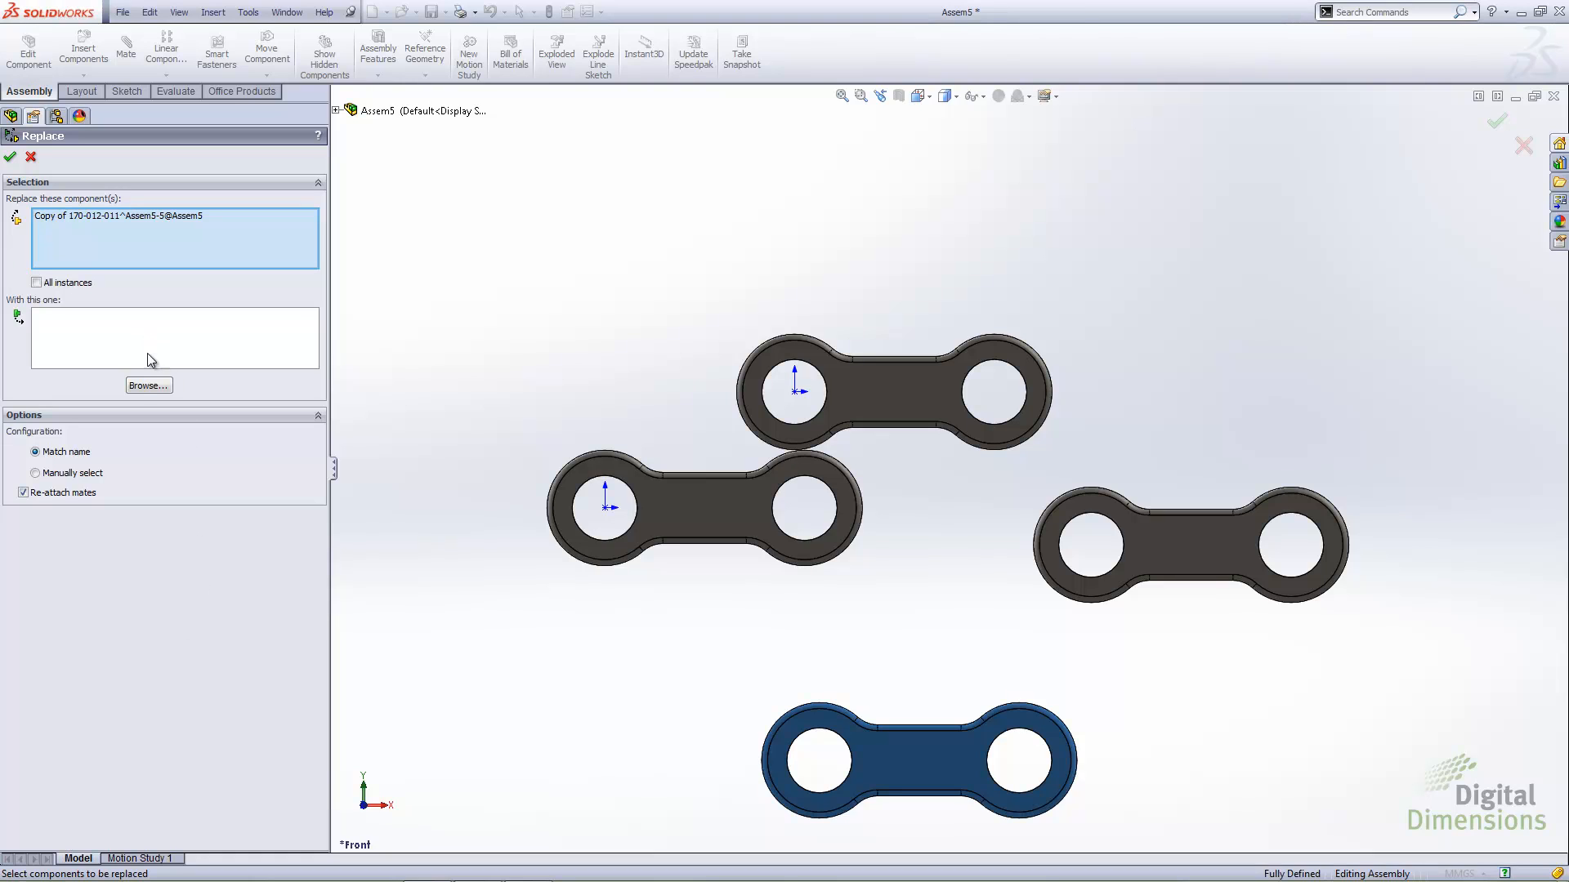
click(141, 389)
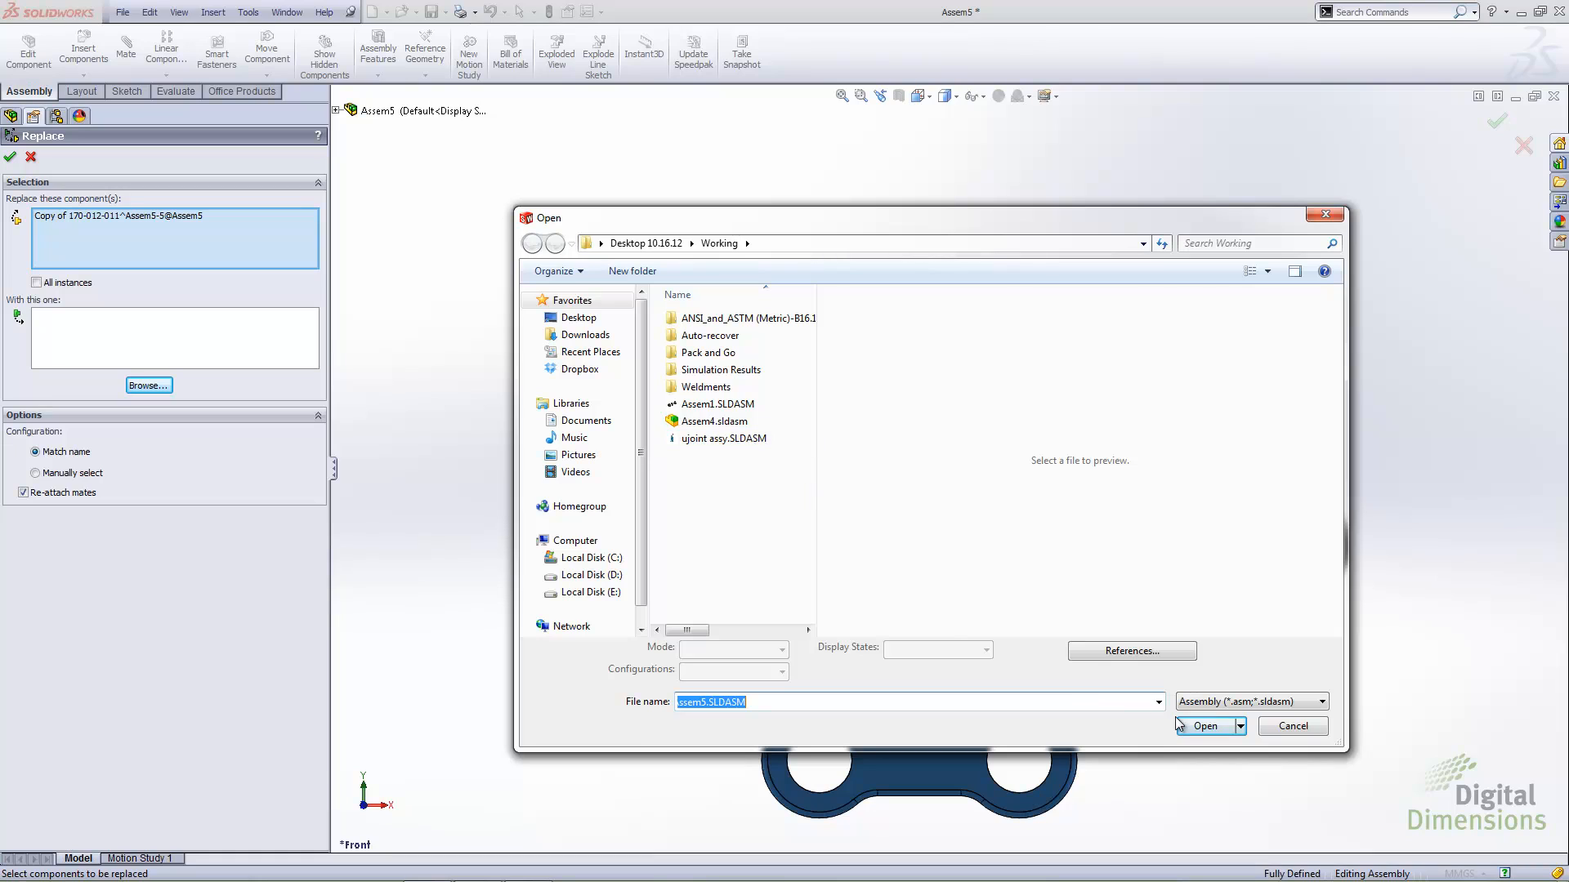
click(1198, 704)
click(1216, 718)
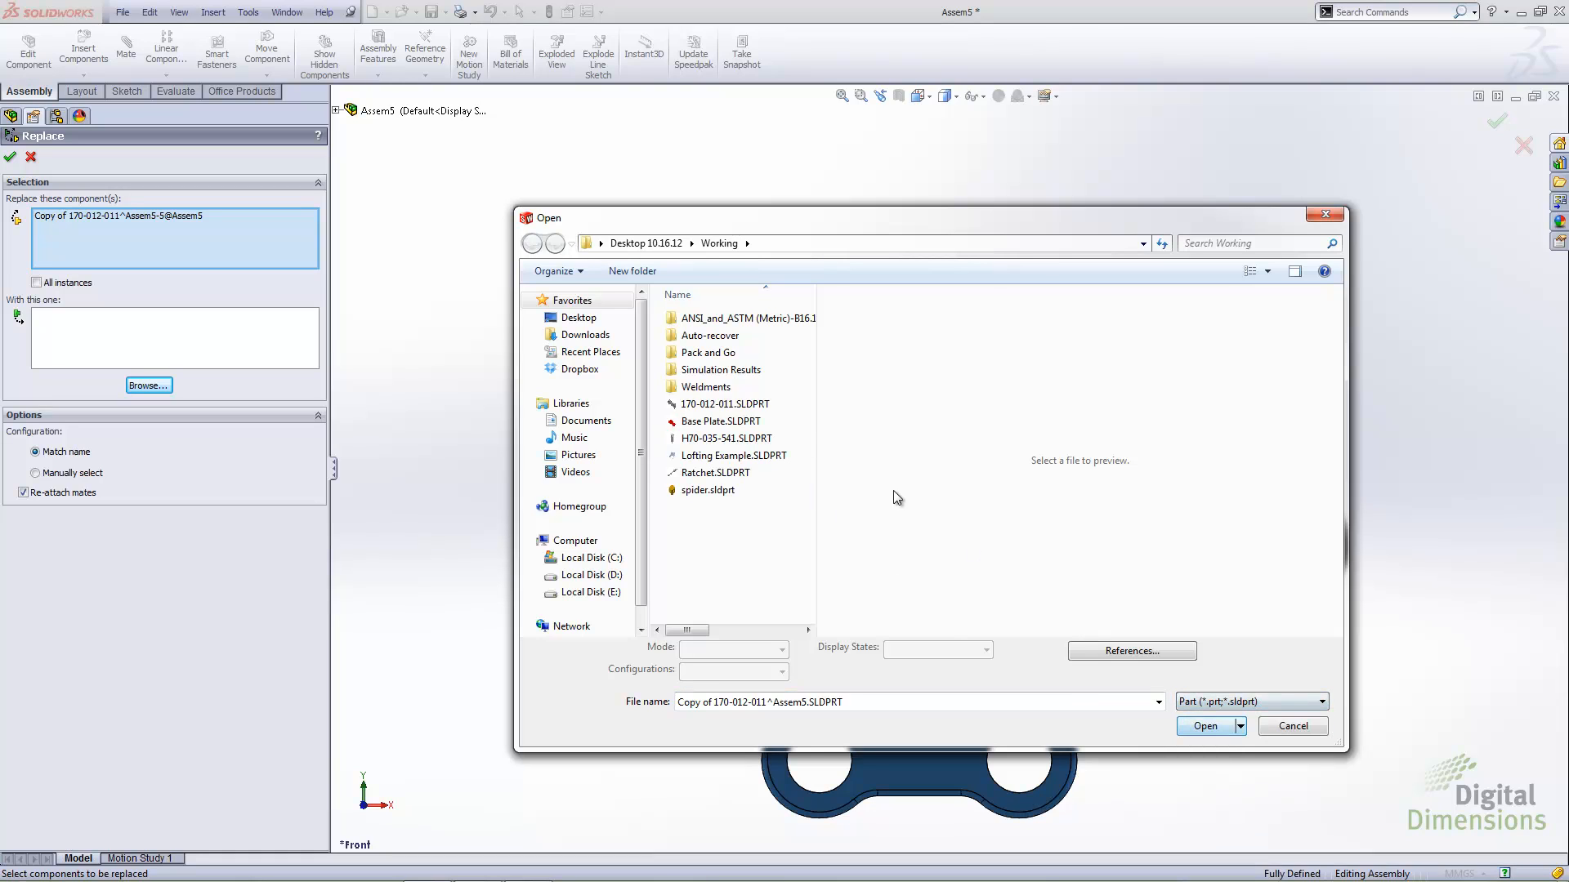
click(690, 404)
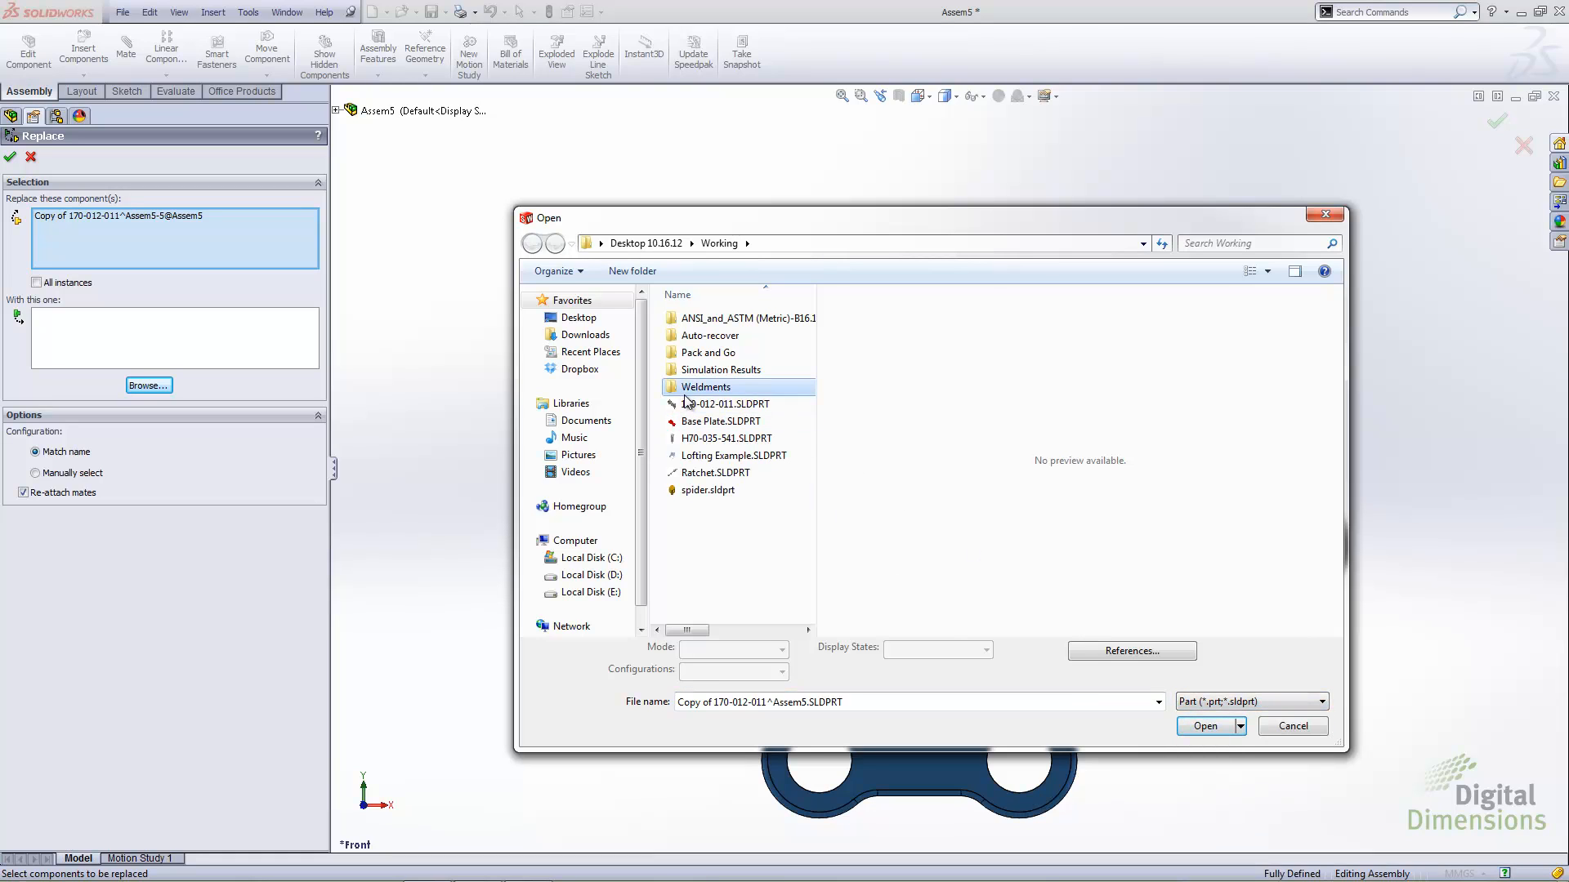
click(1201, 726)
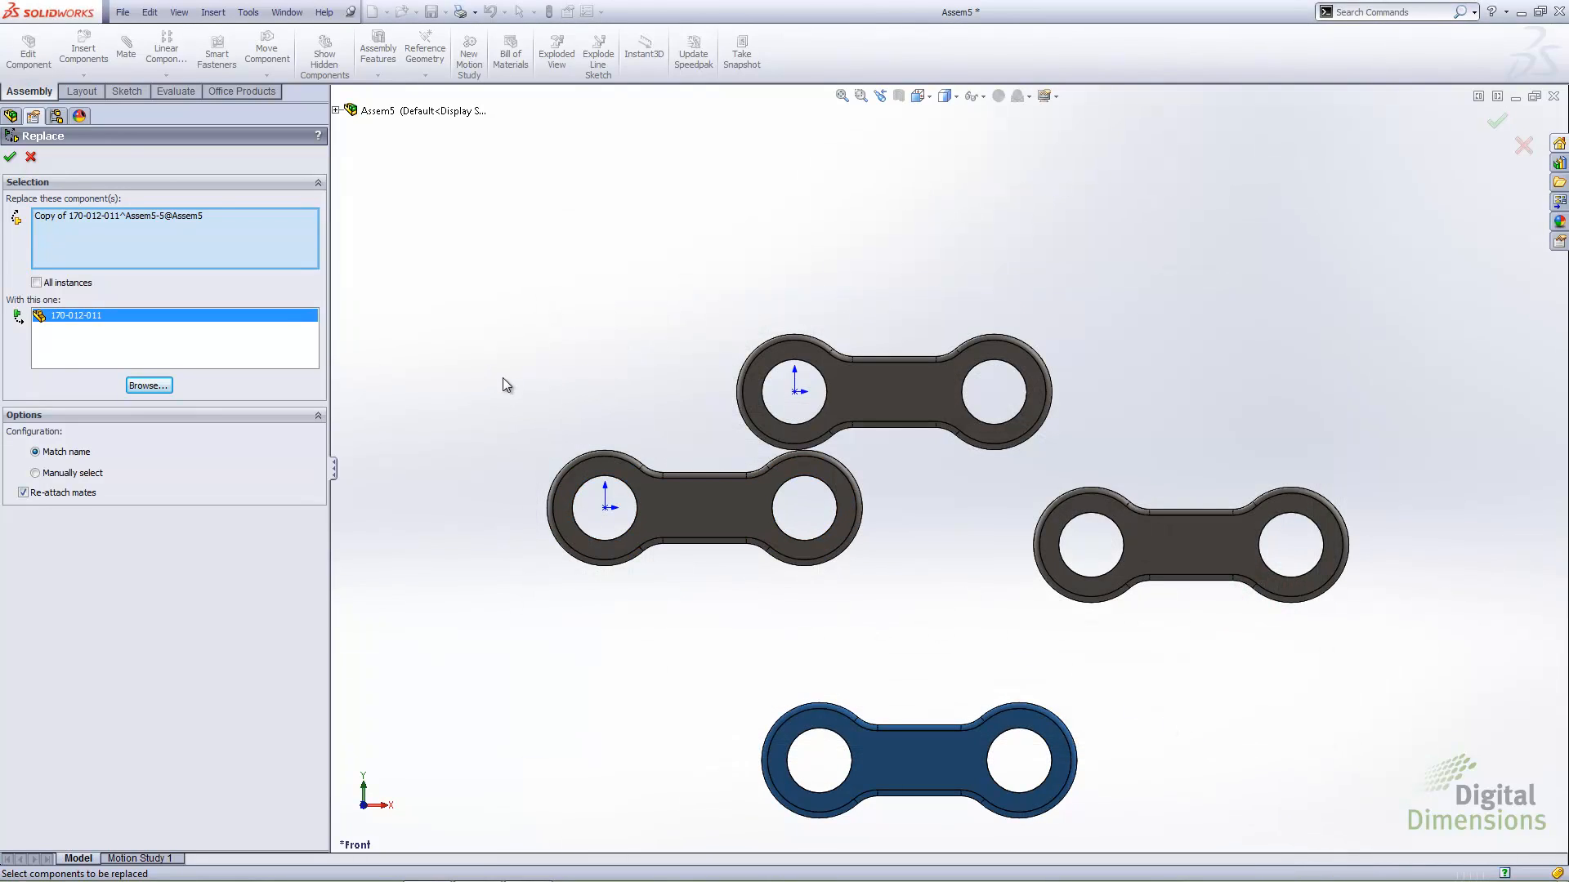
click(10, 156)
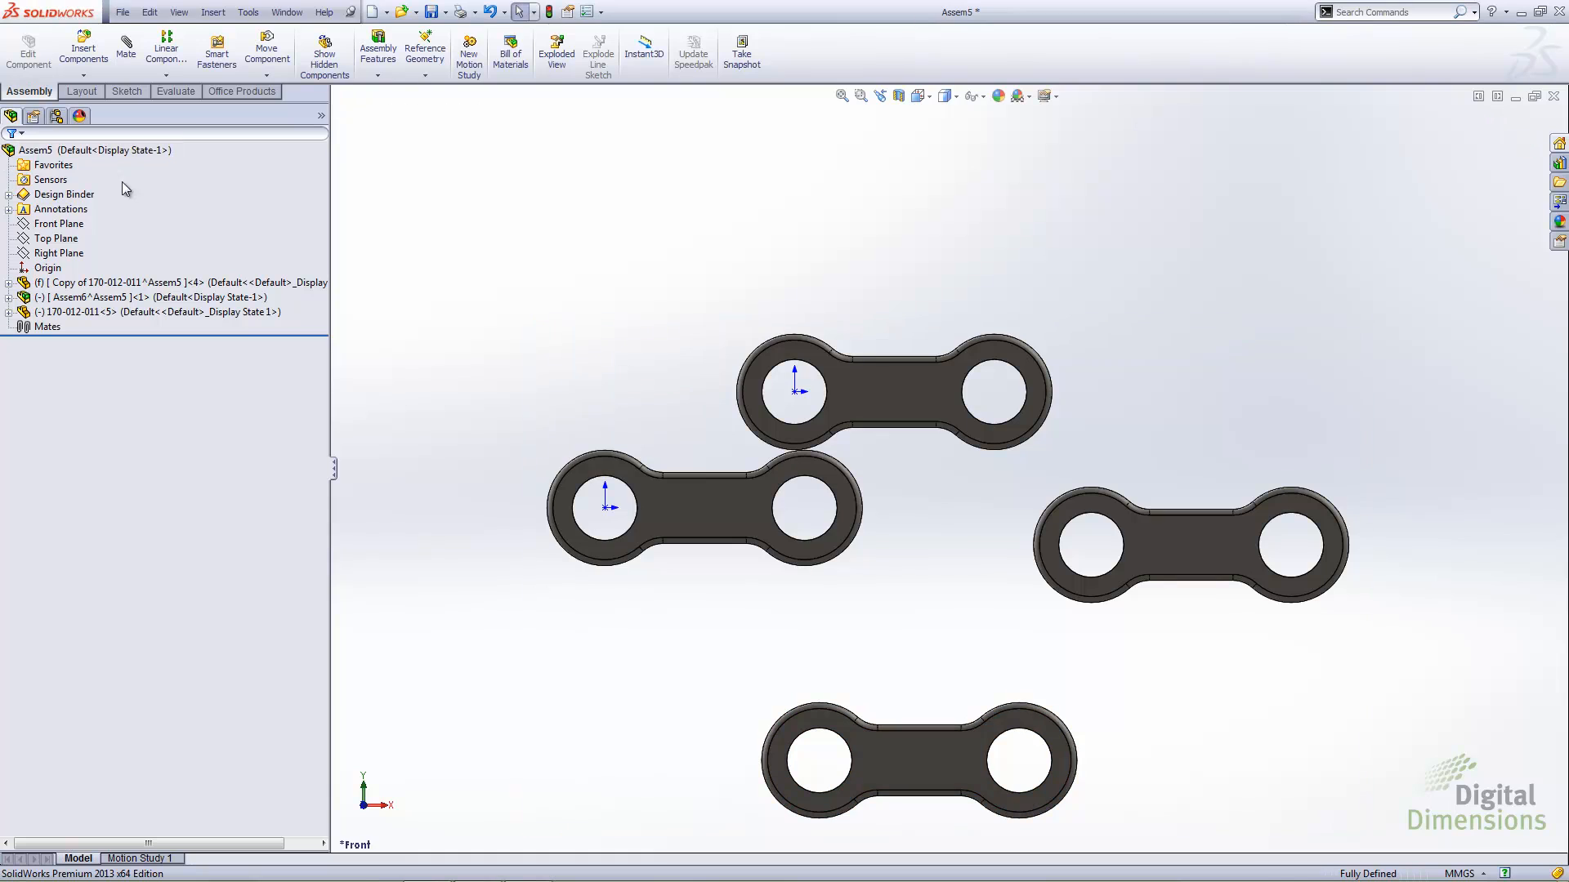
Review the assembly's file references to see which components are external or saved internally, and close the list
click(123, 12)
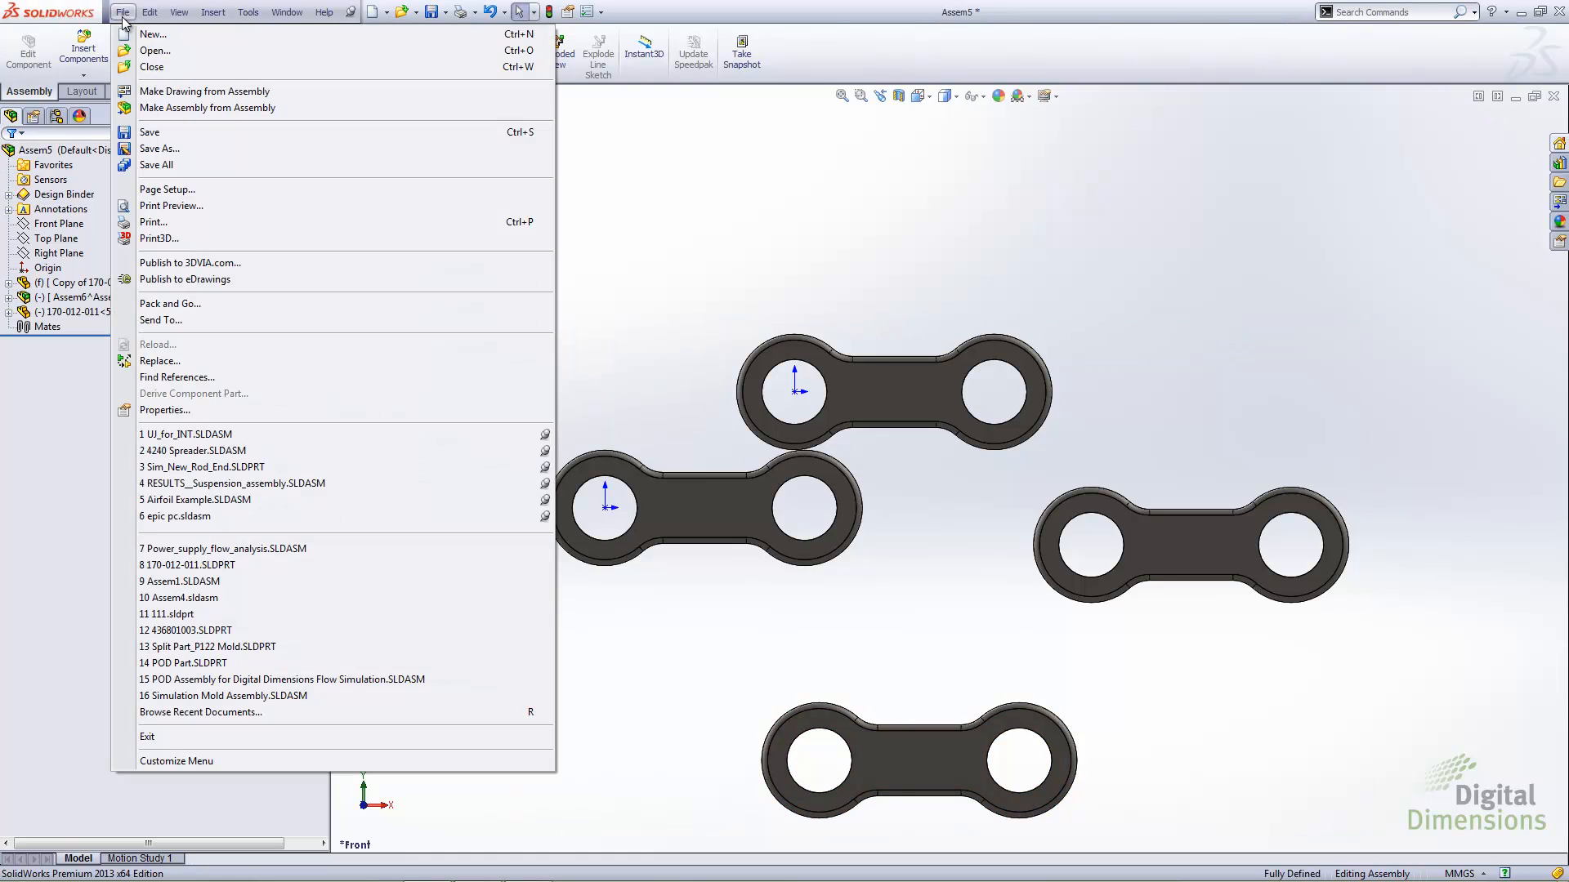
click(177, 377)
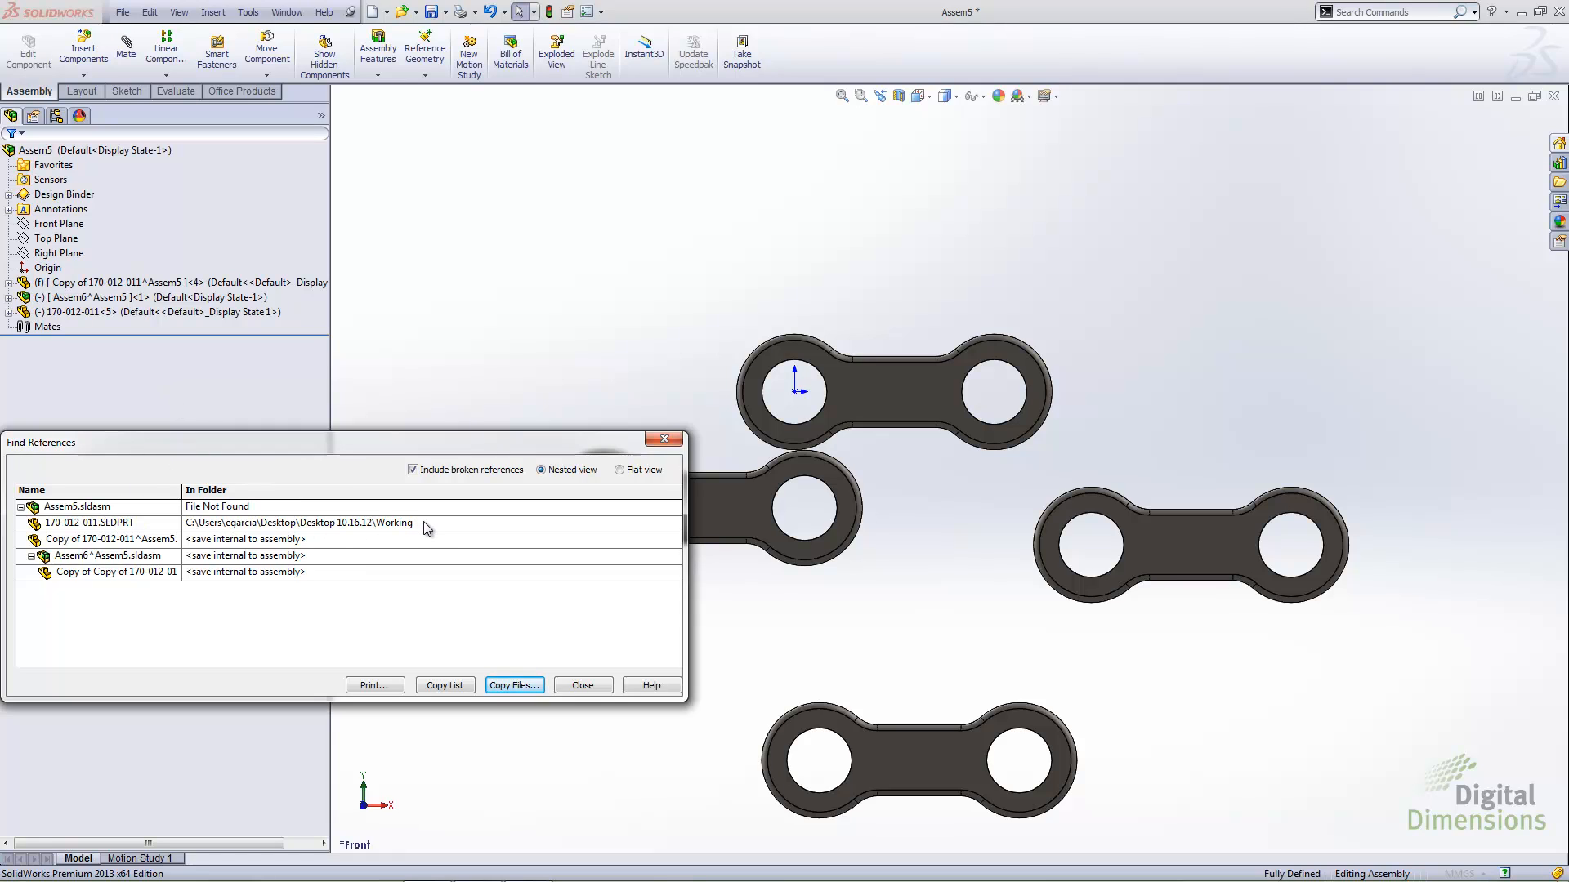
click(583, 684)
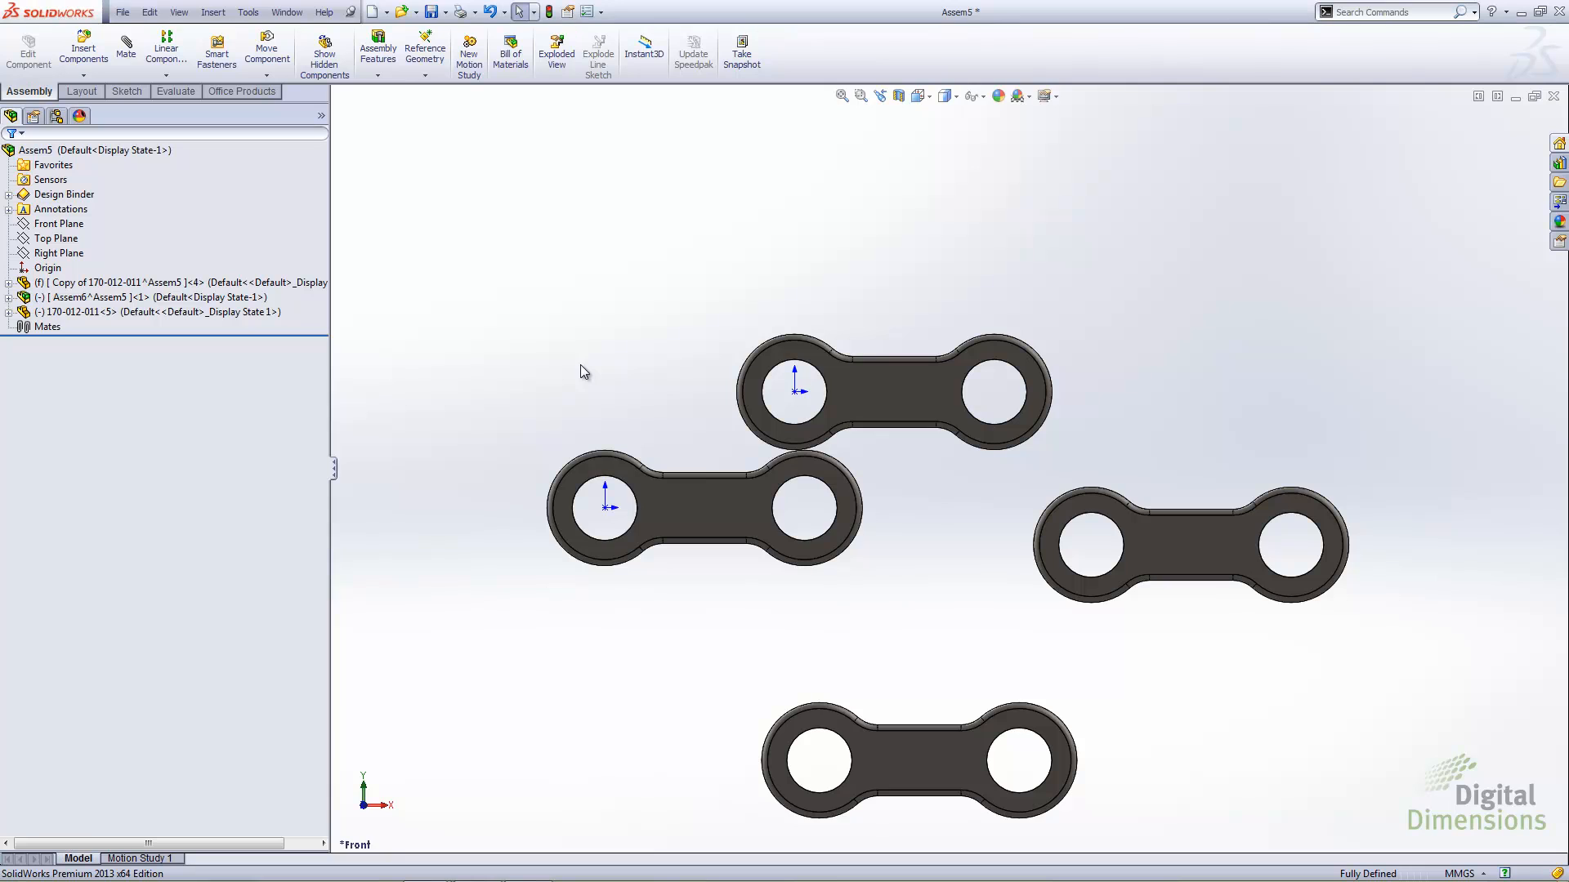
Switch to the Power_supply_flow_analysis assembly, examine its virtual components in the model and tree, and expand BoardAssembly
key(ctrl+Tab)
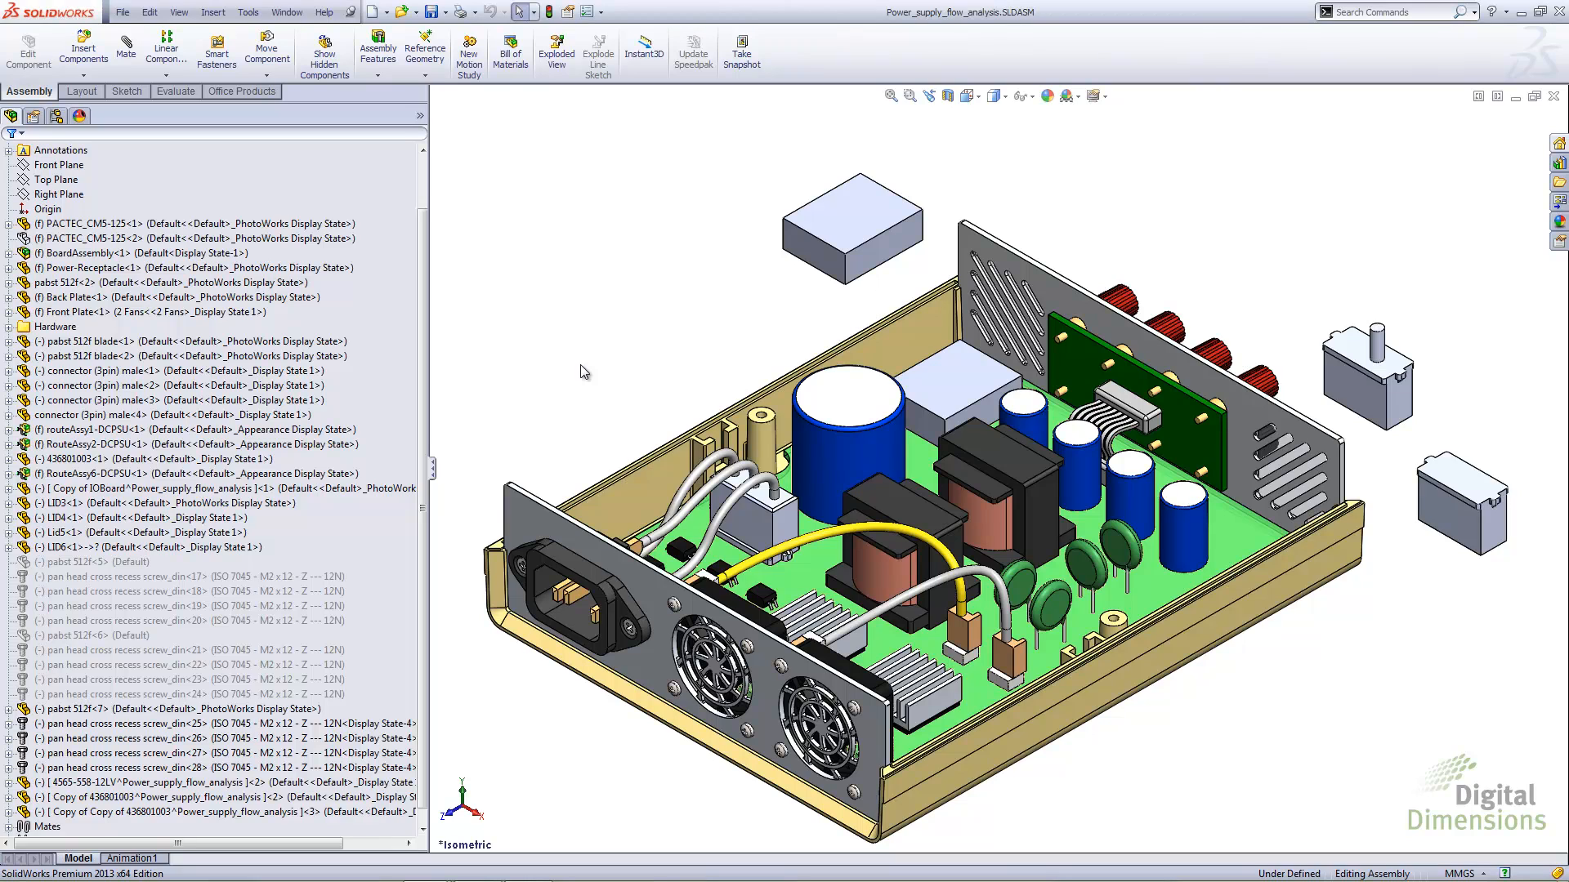
scroll(421, 507, down, 1)
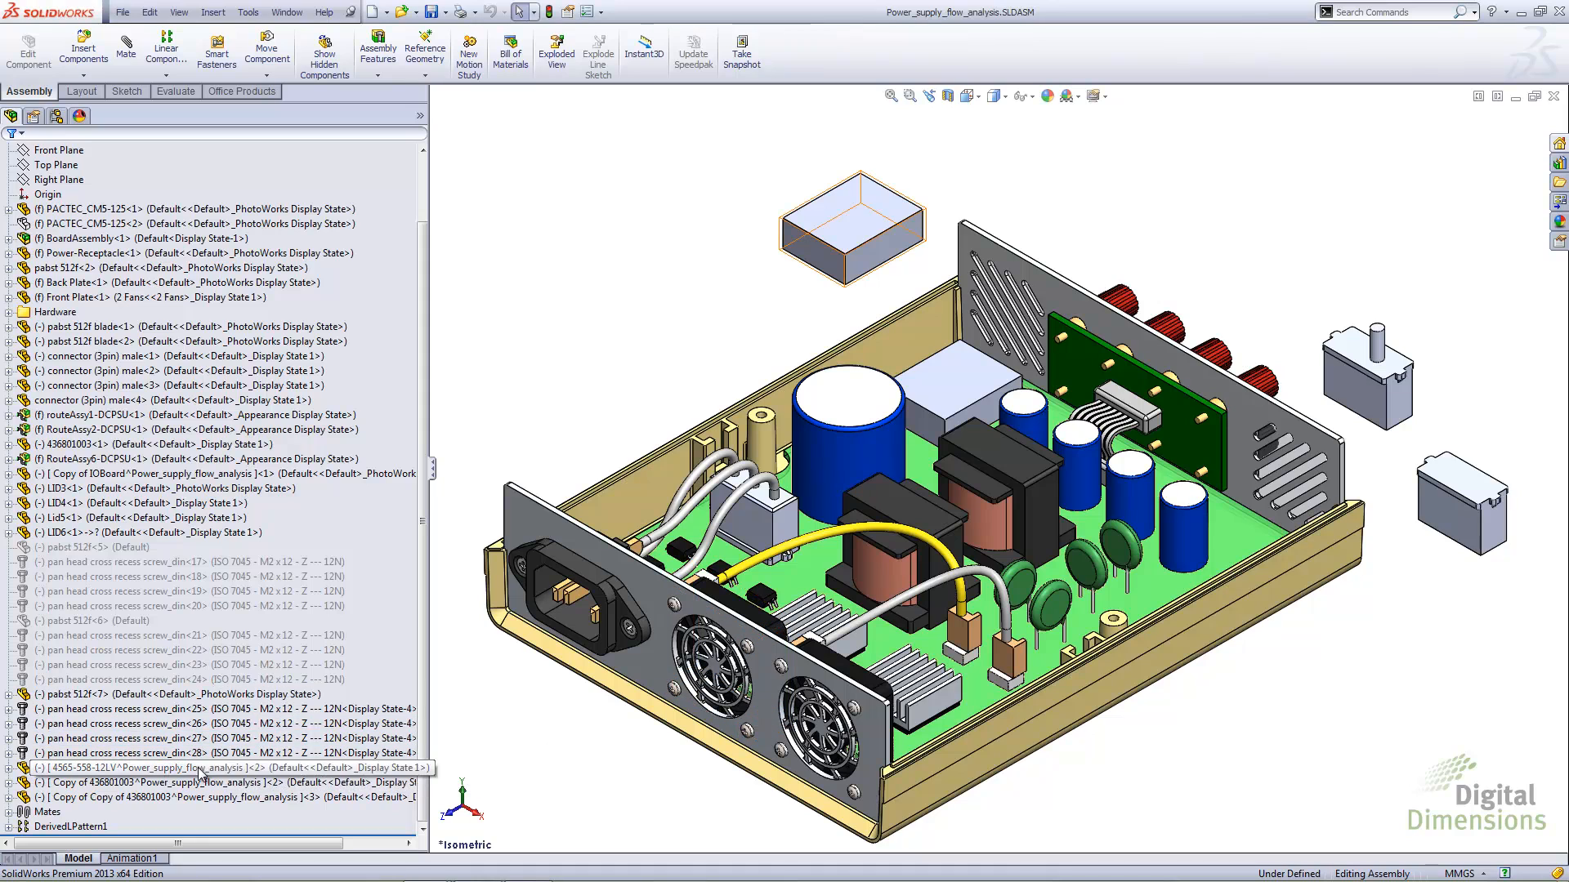
click(178, 797)
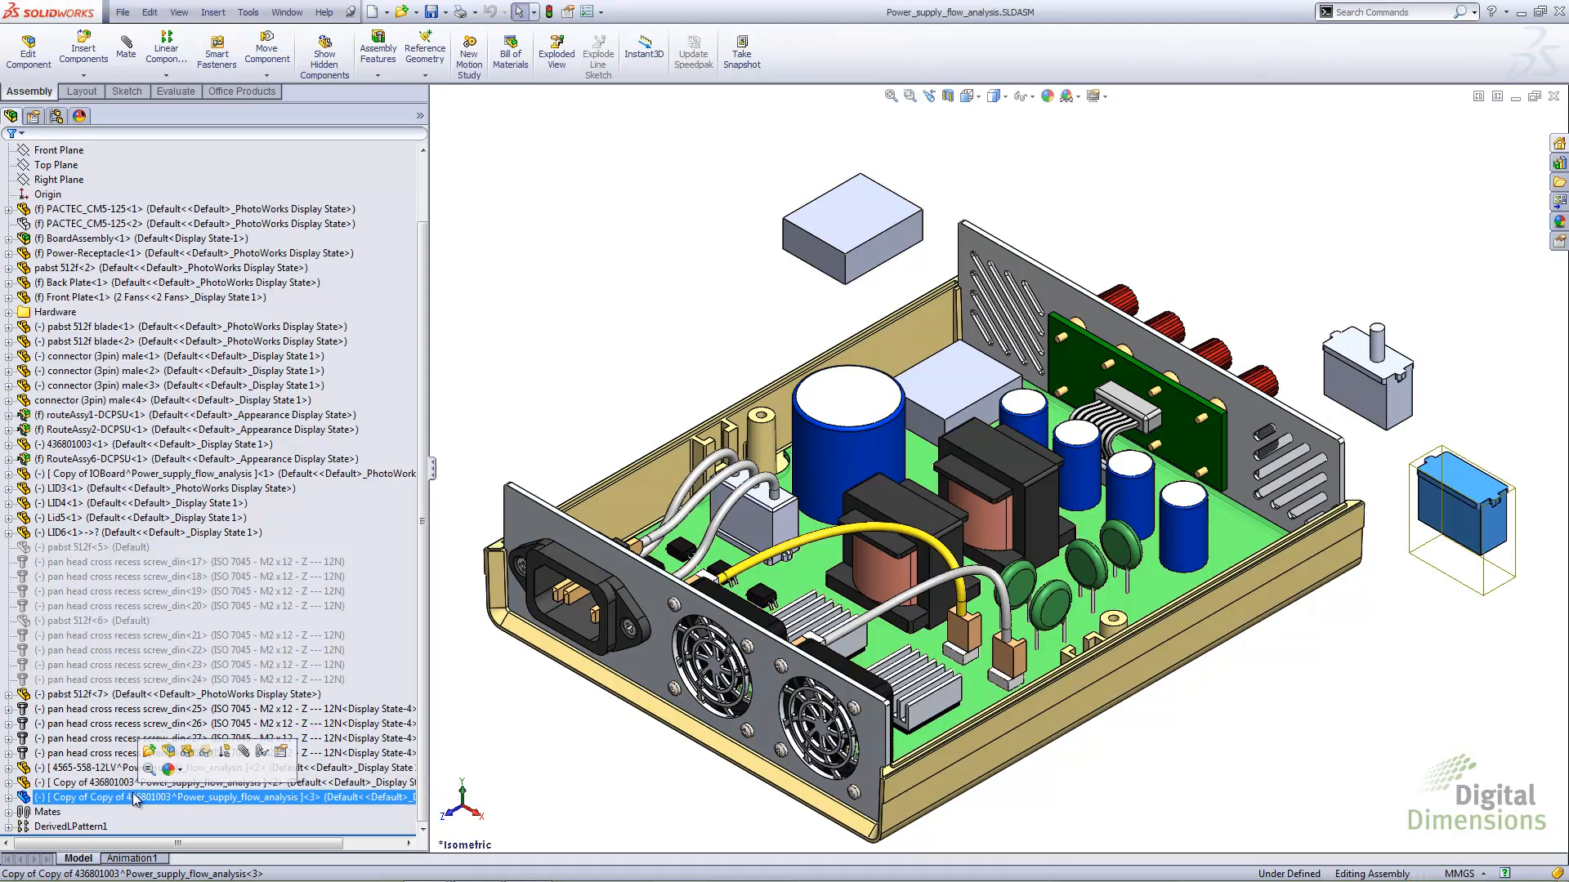
click(821, 245)
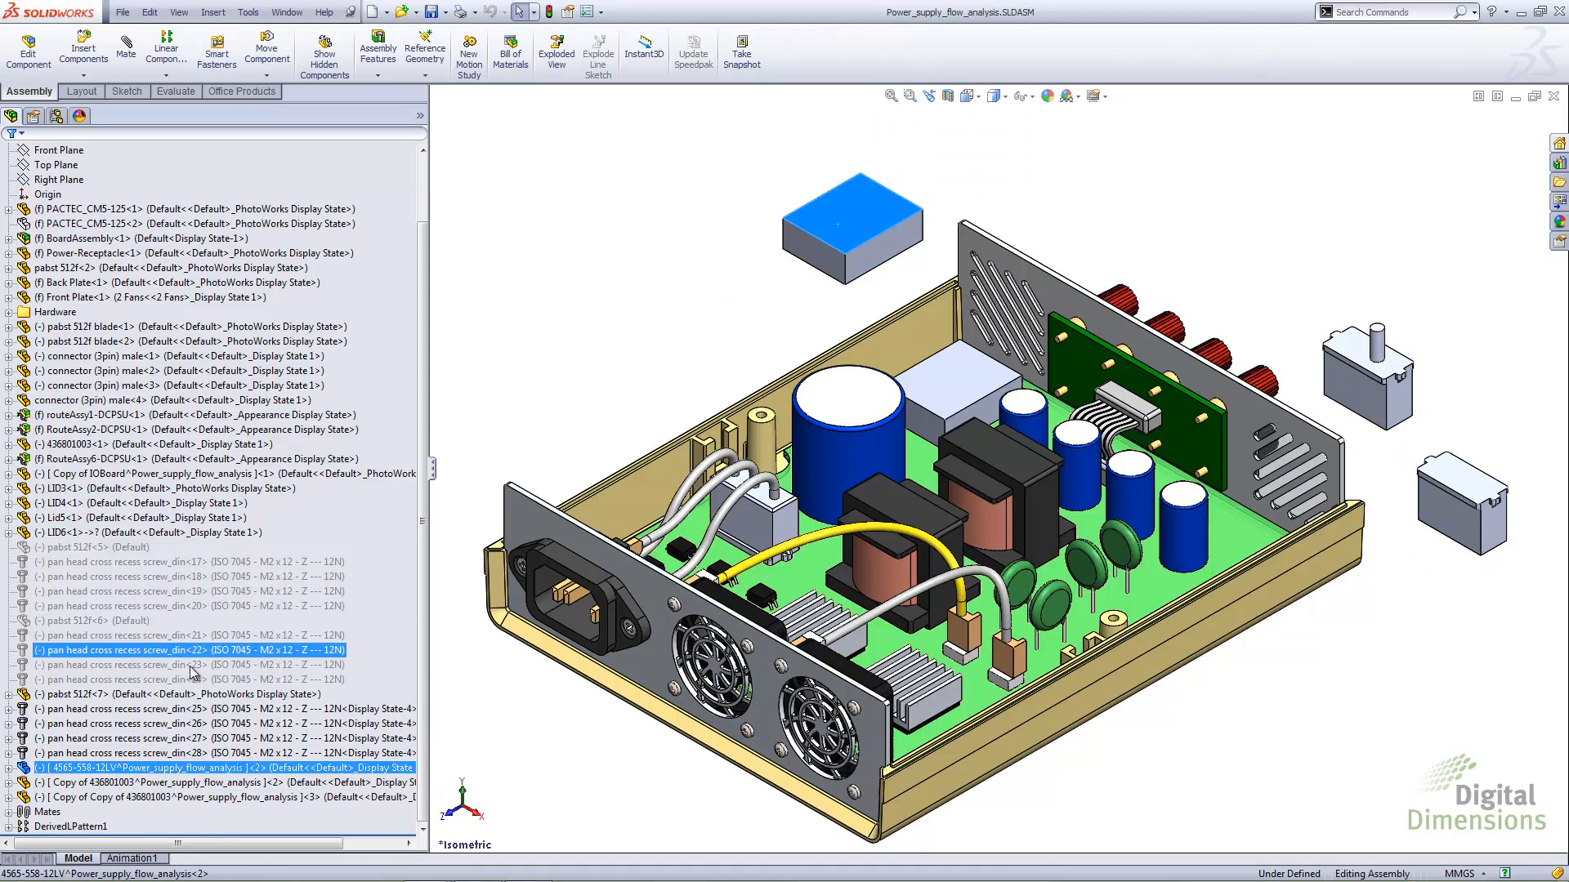
click(91, 770)
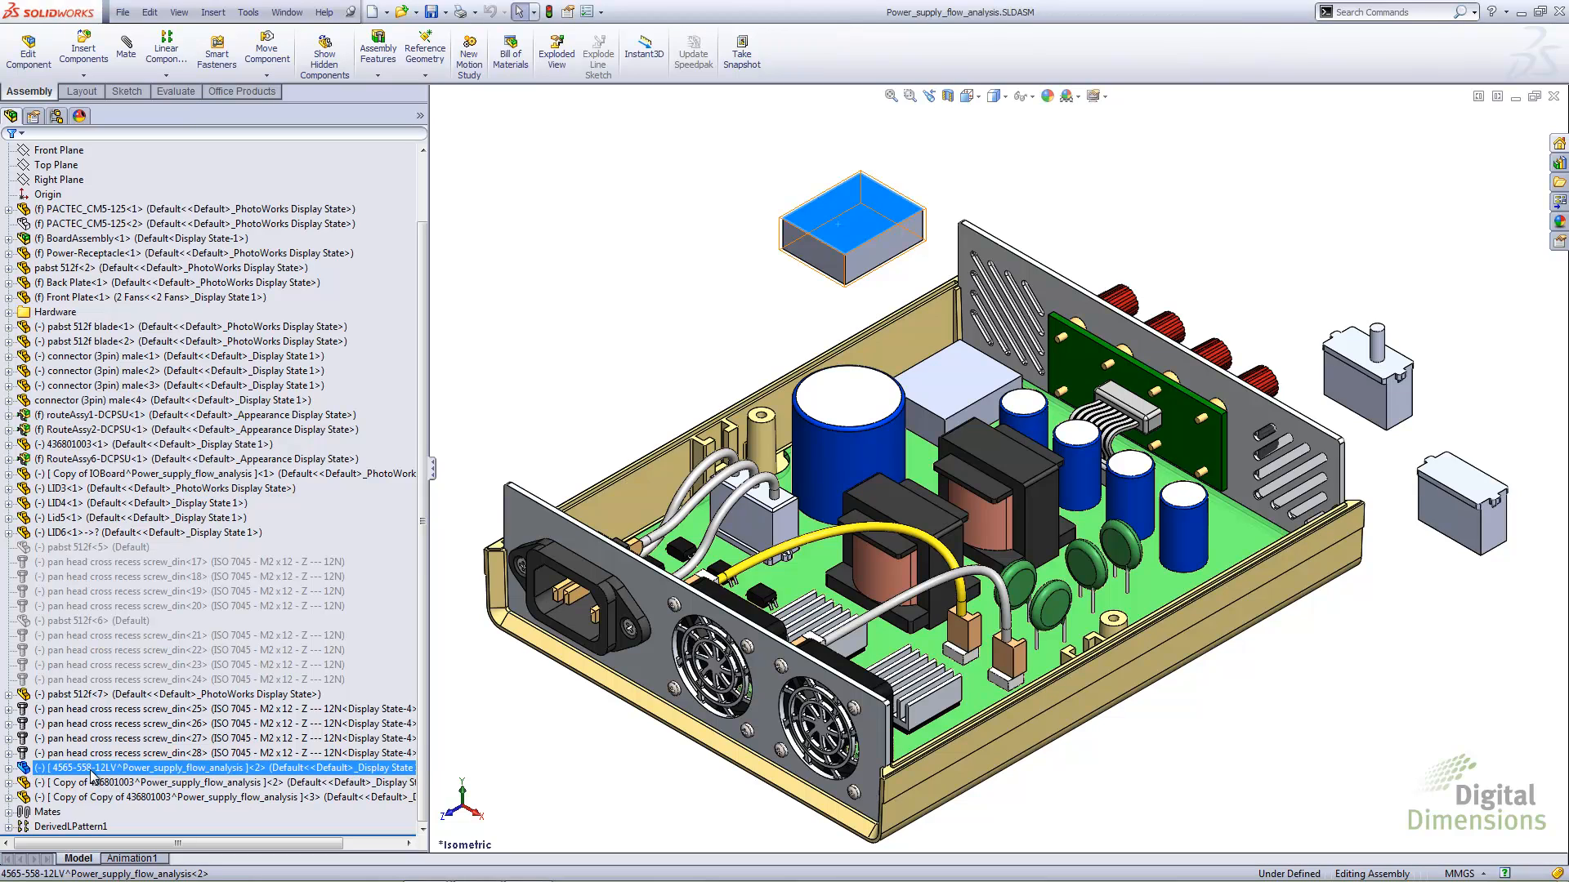
click(120, 772)
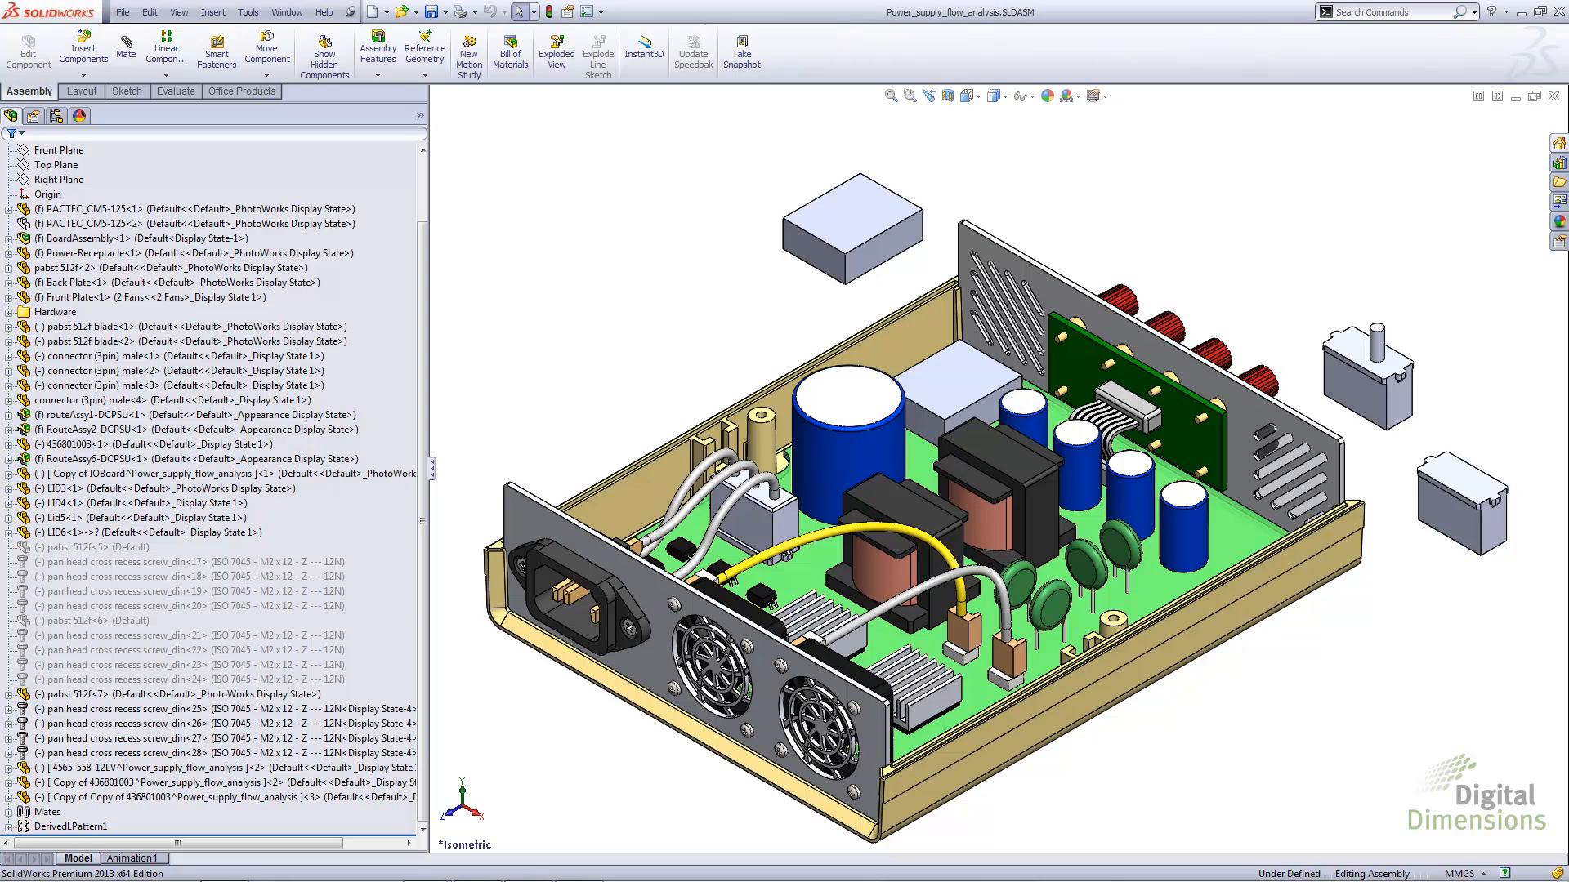
click(9, 239)
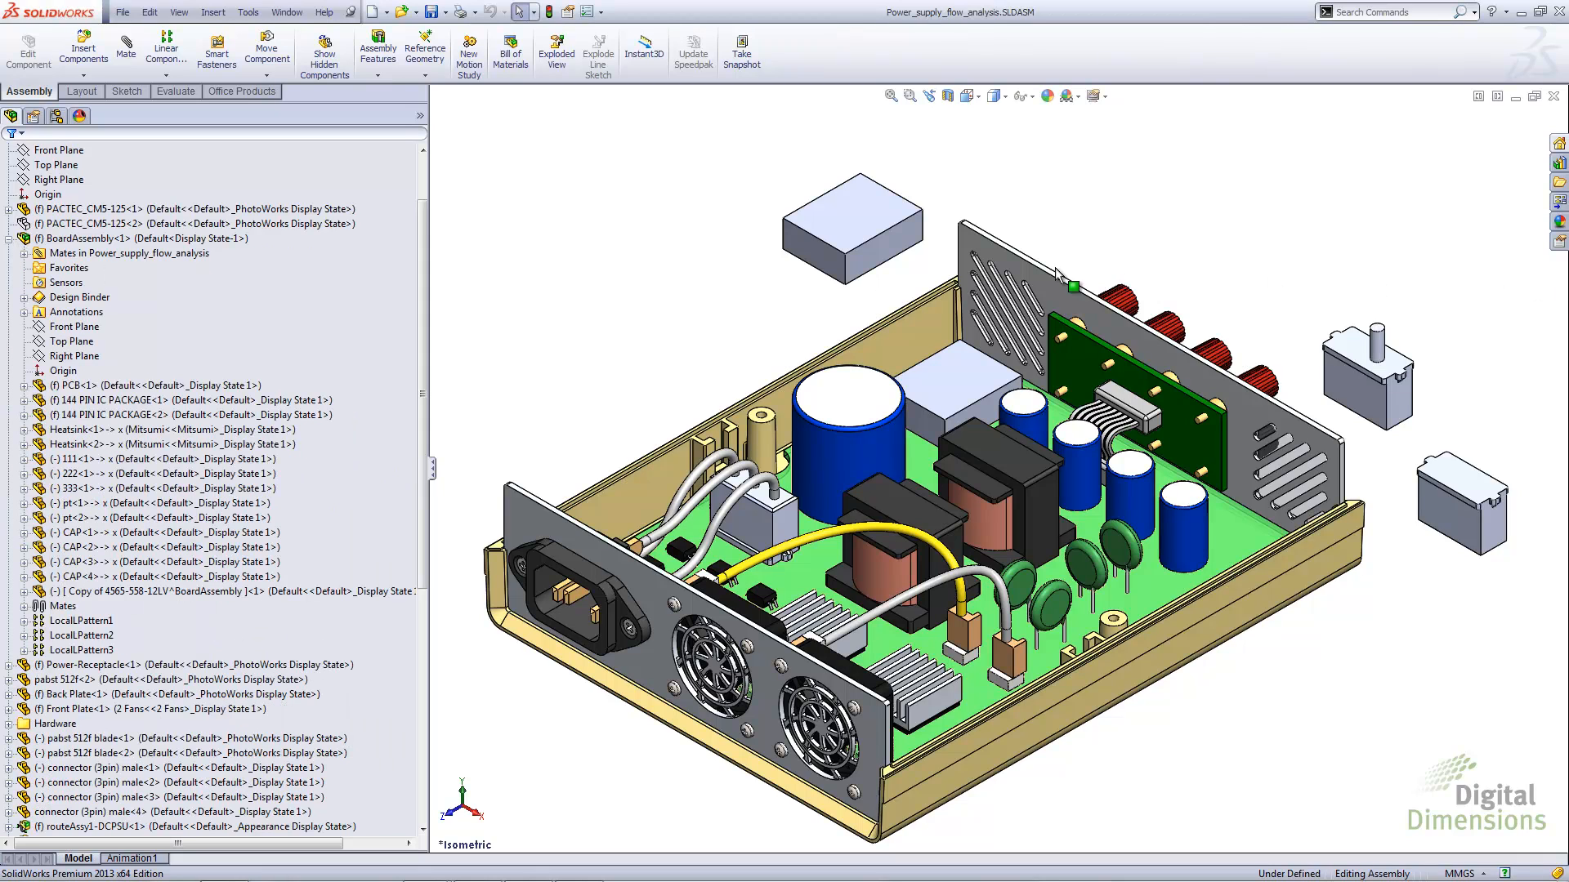
Return to Assem5 and close it, saving all modified documents to the Desktop with the virtual components saved internally
key(ctrl+Tab)
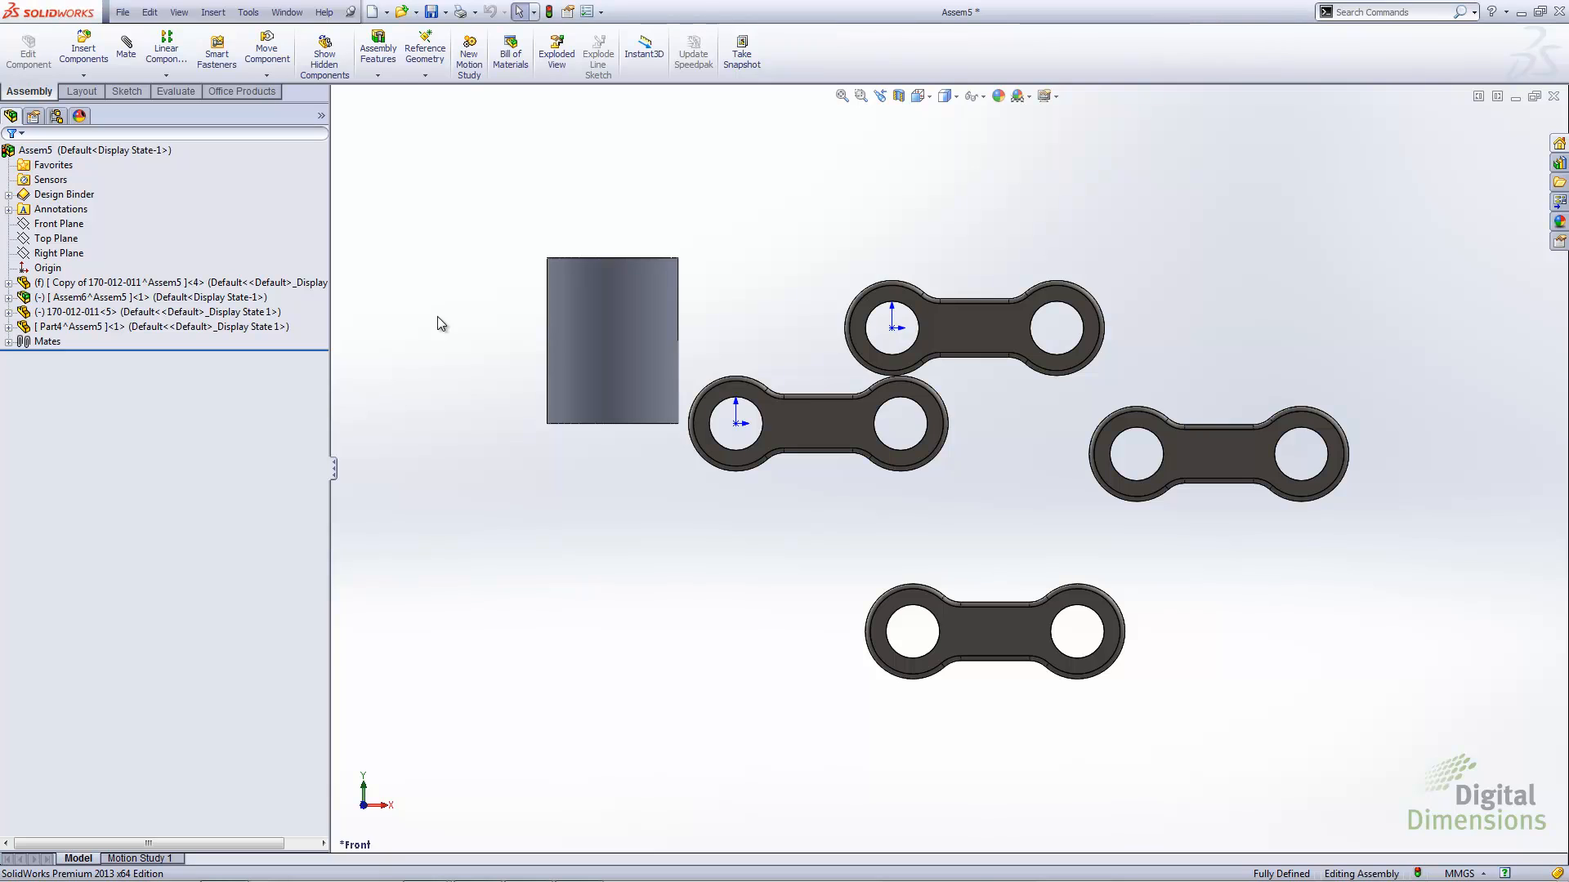
click(1553, 96)
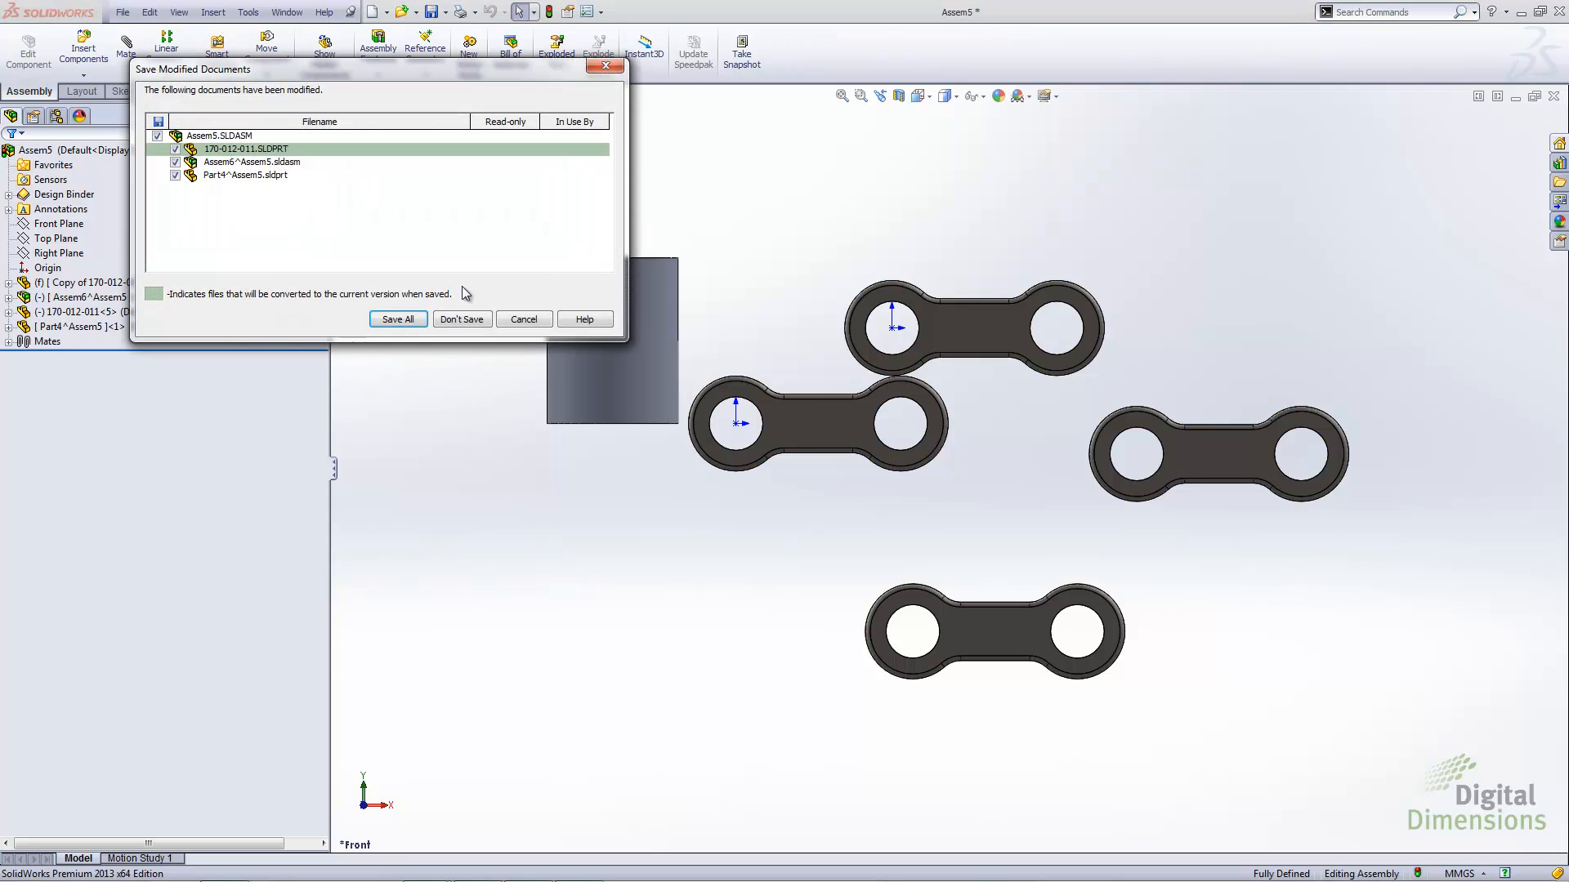
click(385, 319)
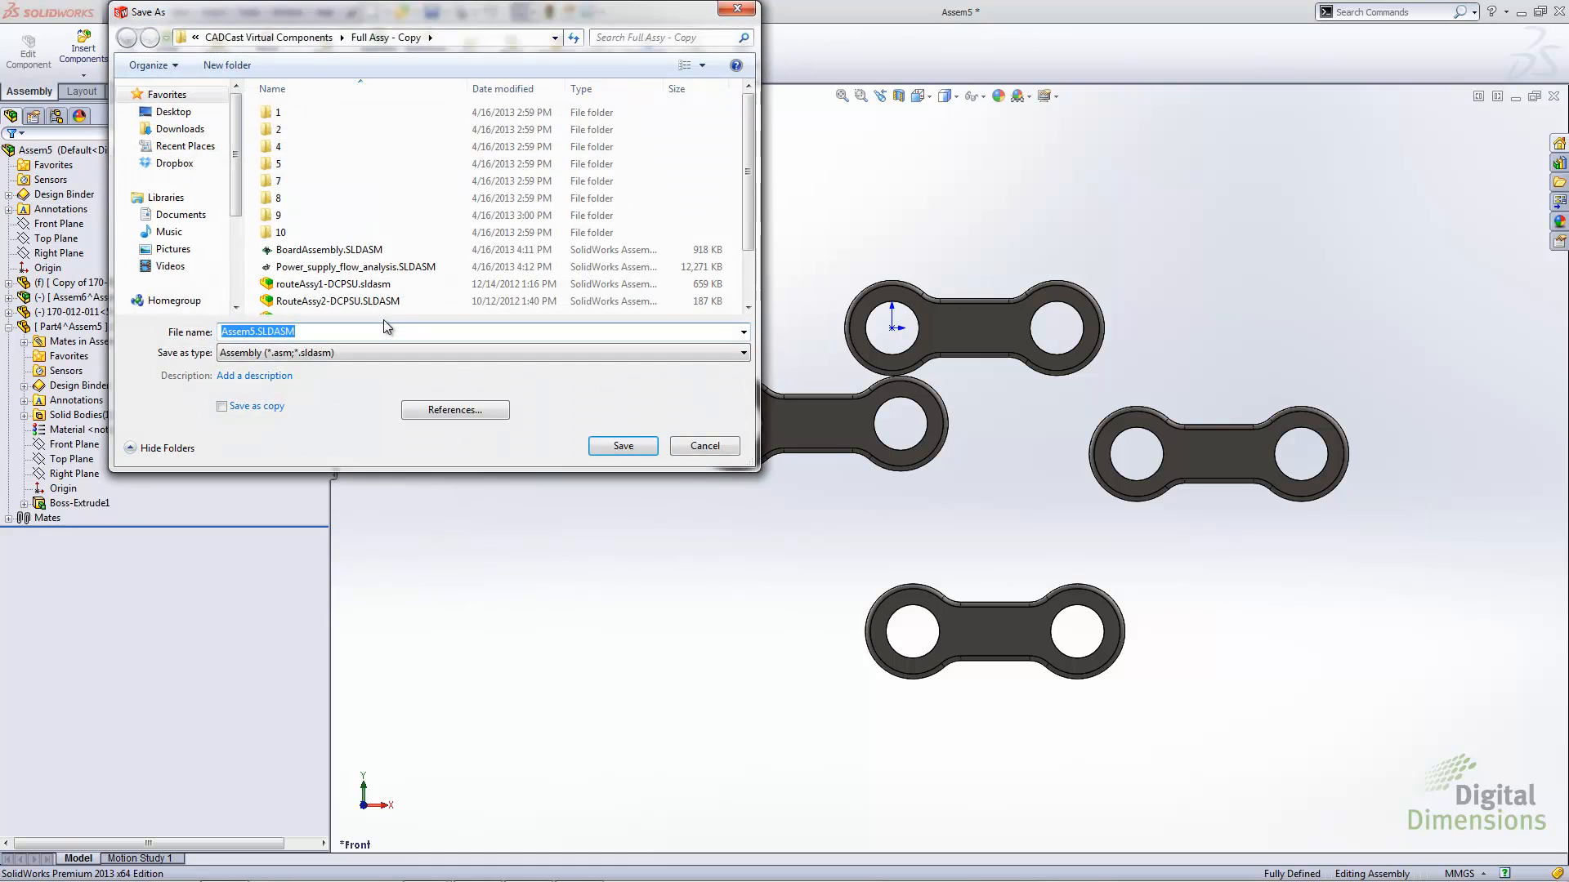
click(173, 112)
click(629, 445)
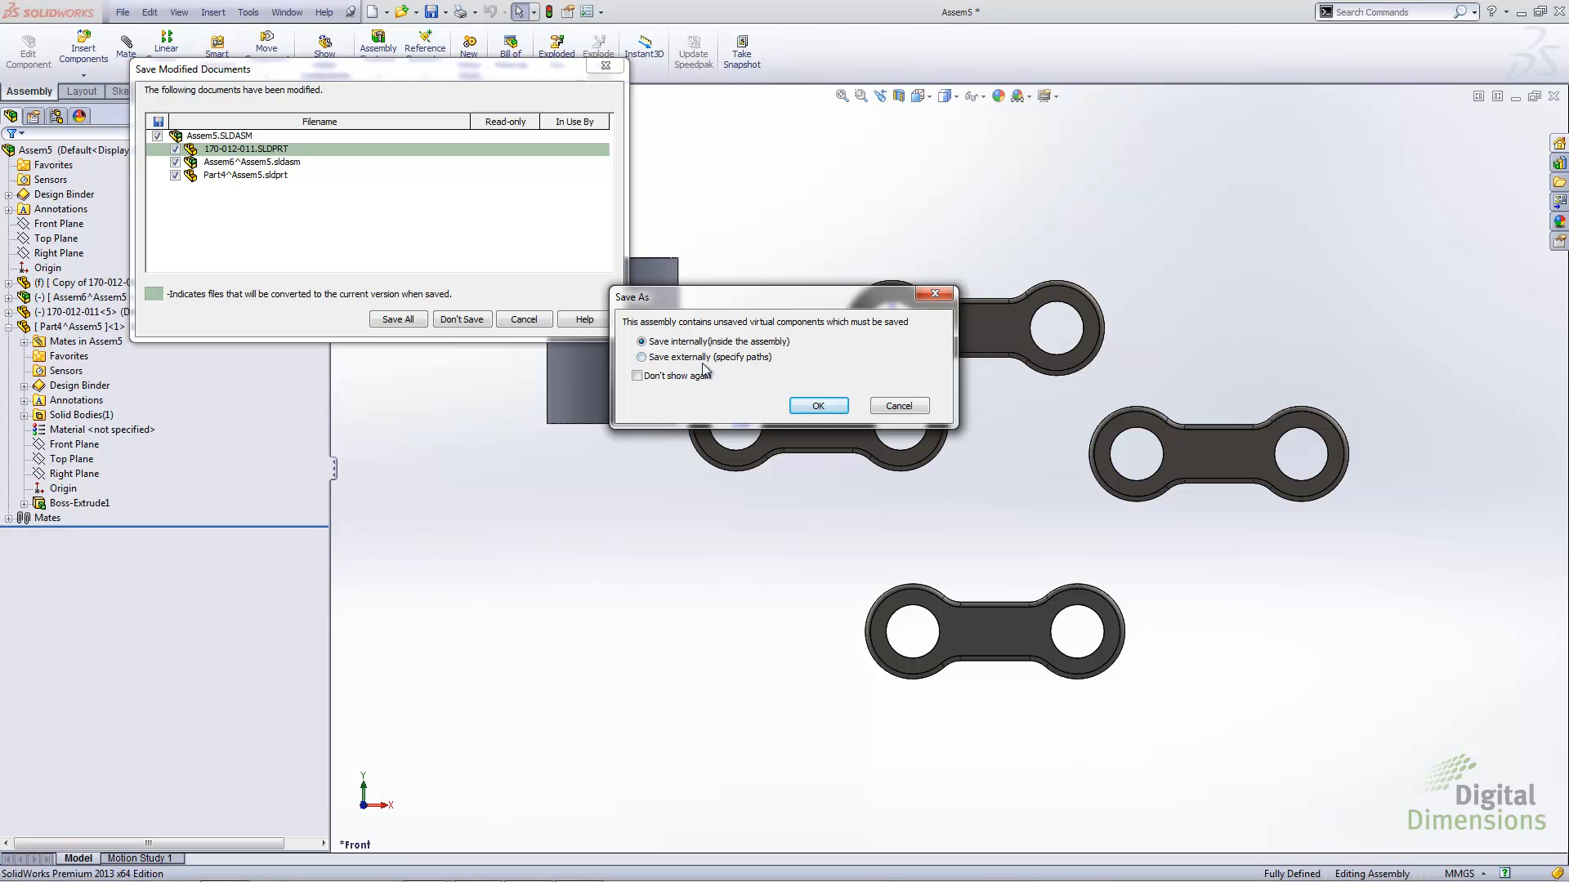
click(815, 406)
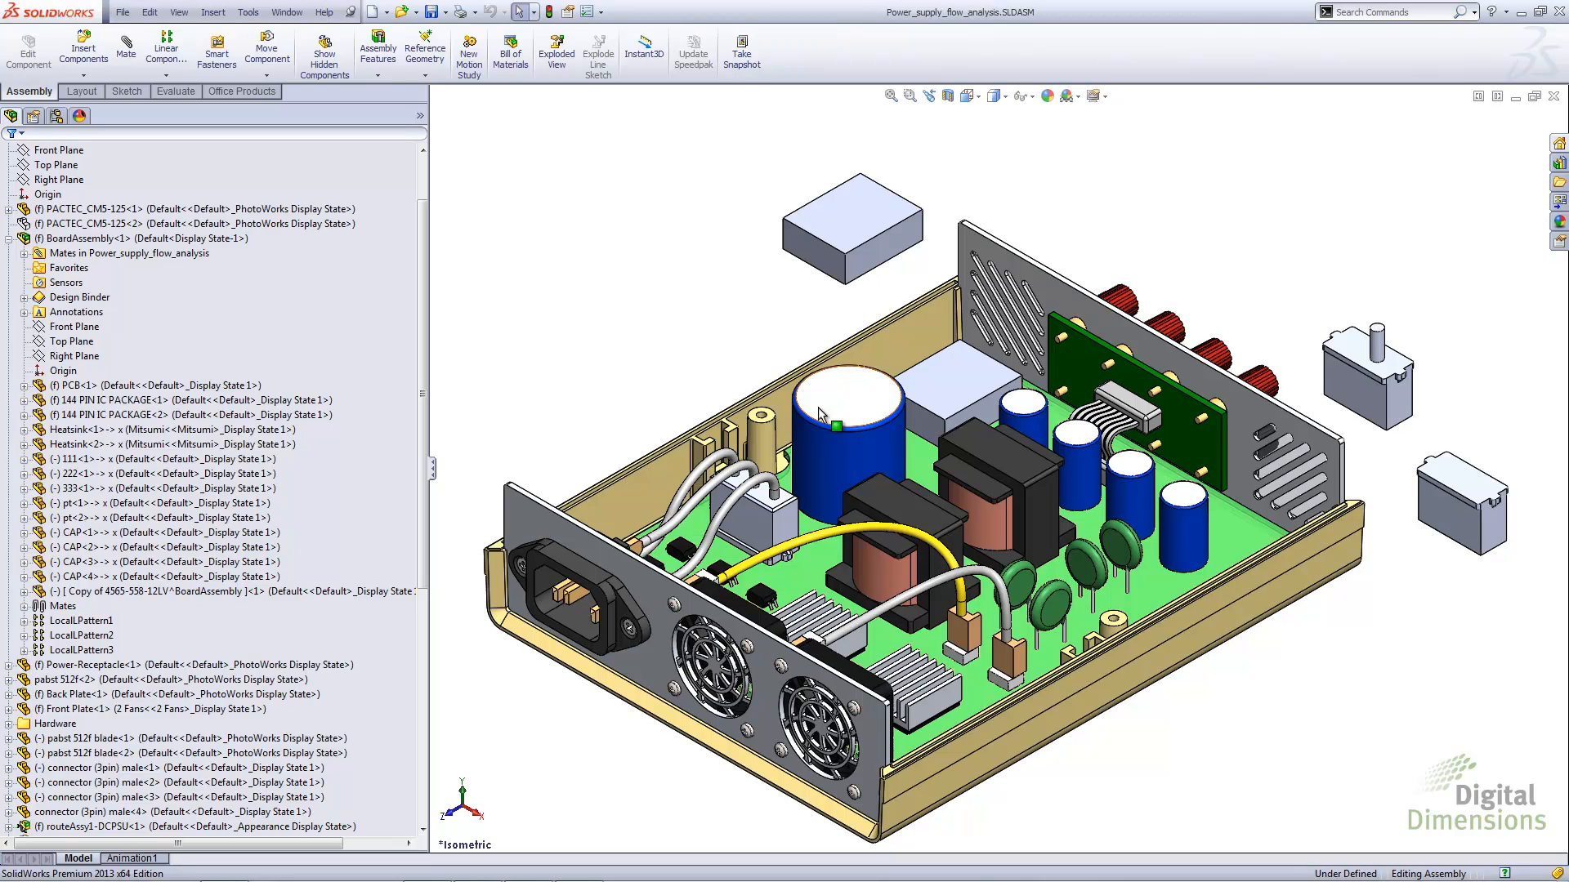
Save the virtual part 4565-558-12LV as an external file in the CADCast Virtual Components folder, and clear the selection
click(849, 192)
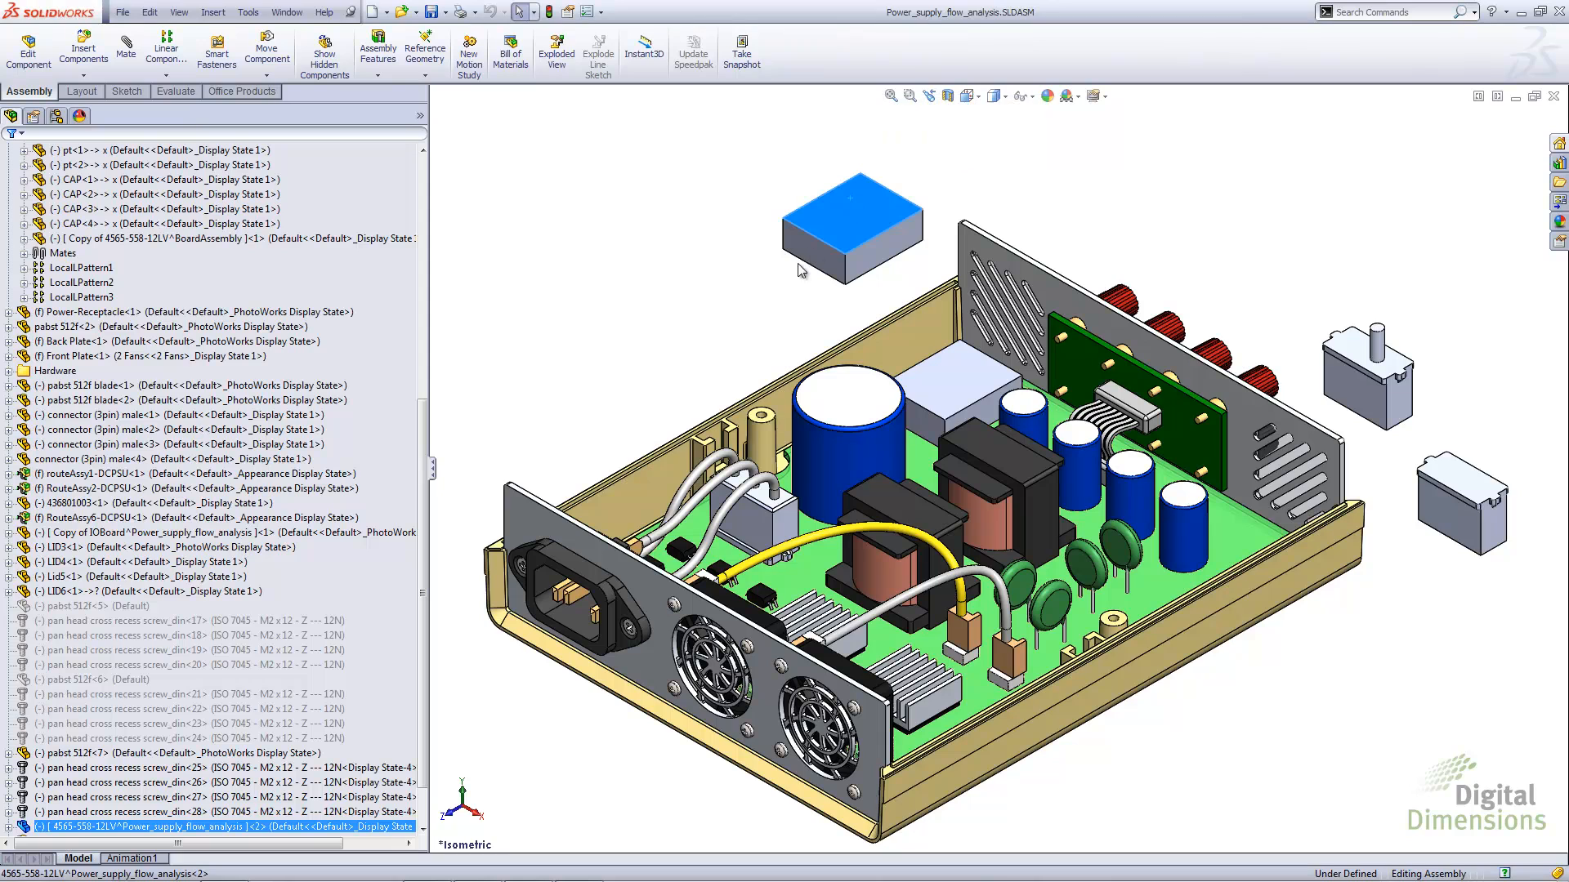
right_click(63, 829)
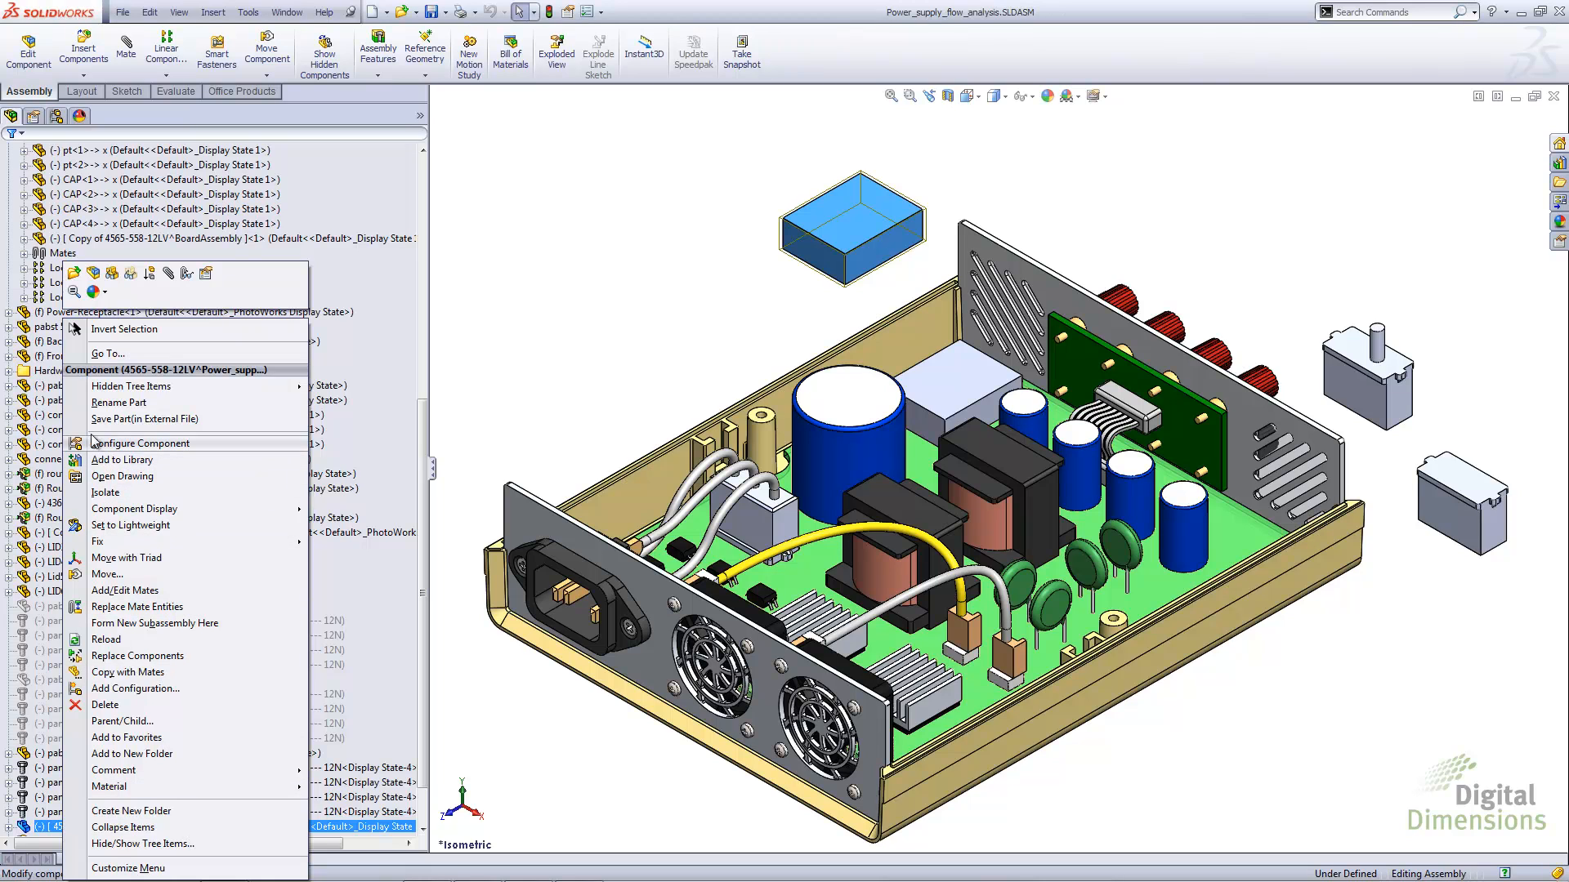
click(114, 420)
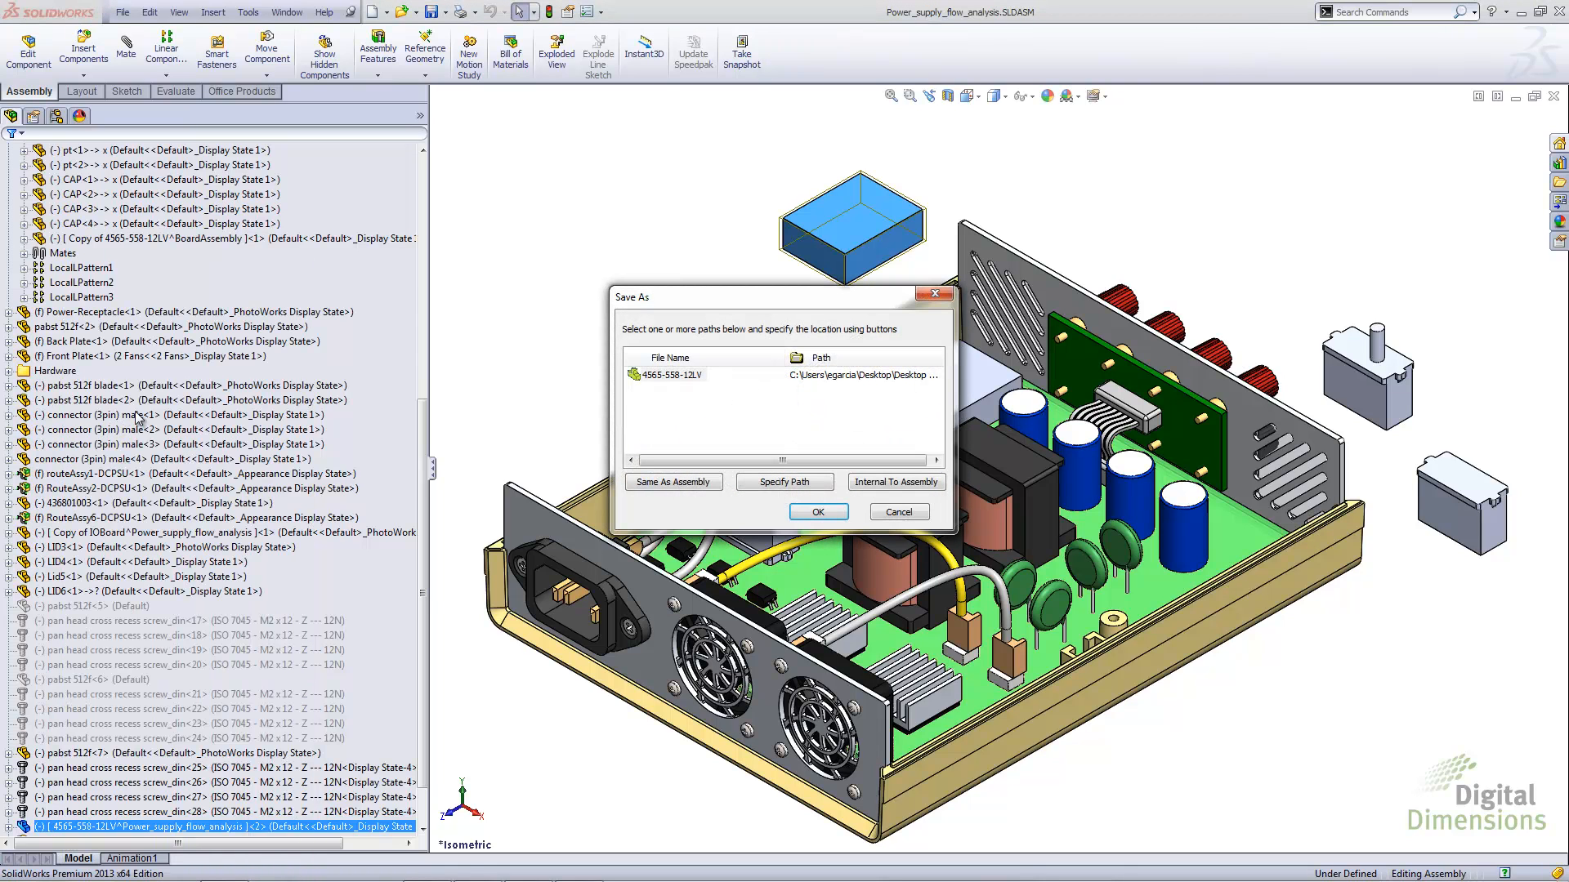
click(669, 376)
click(668, 484)
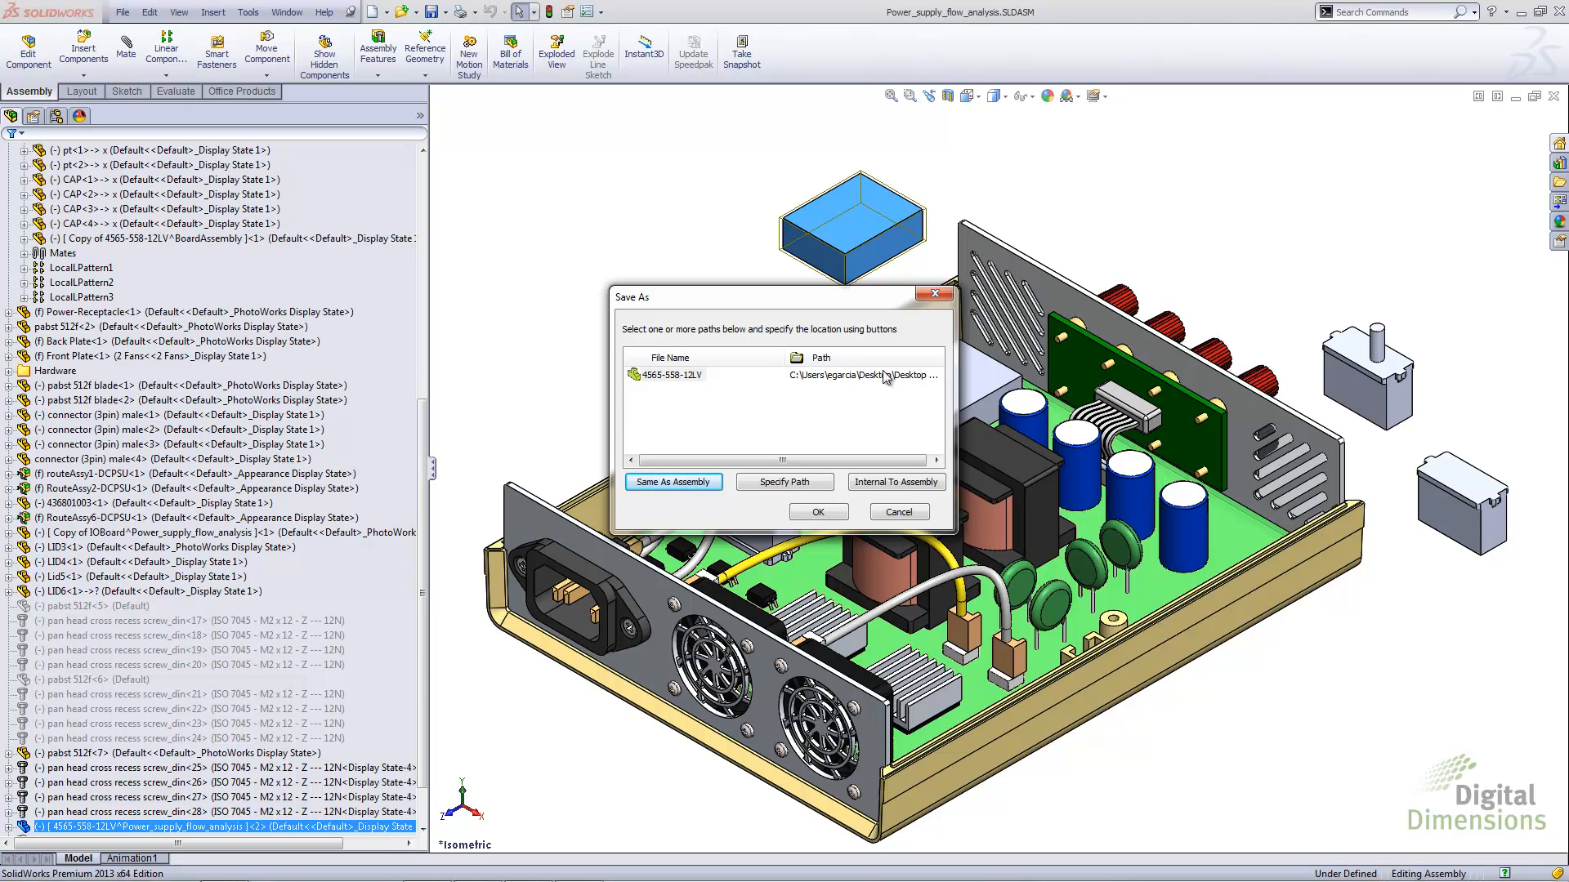
click(756, 482)
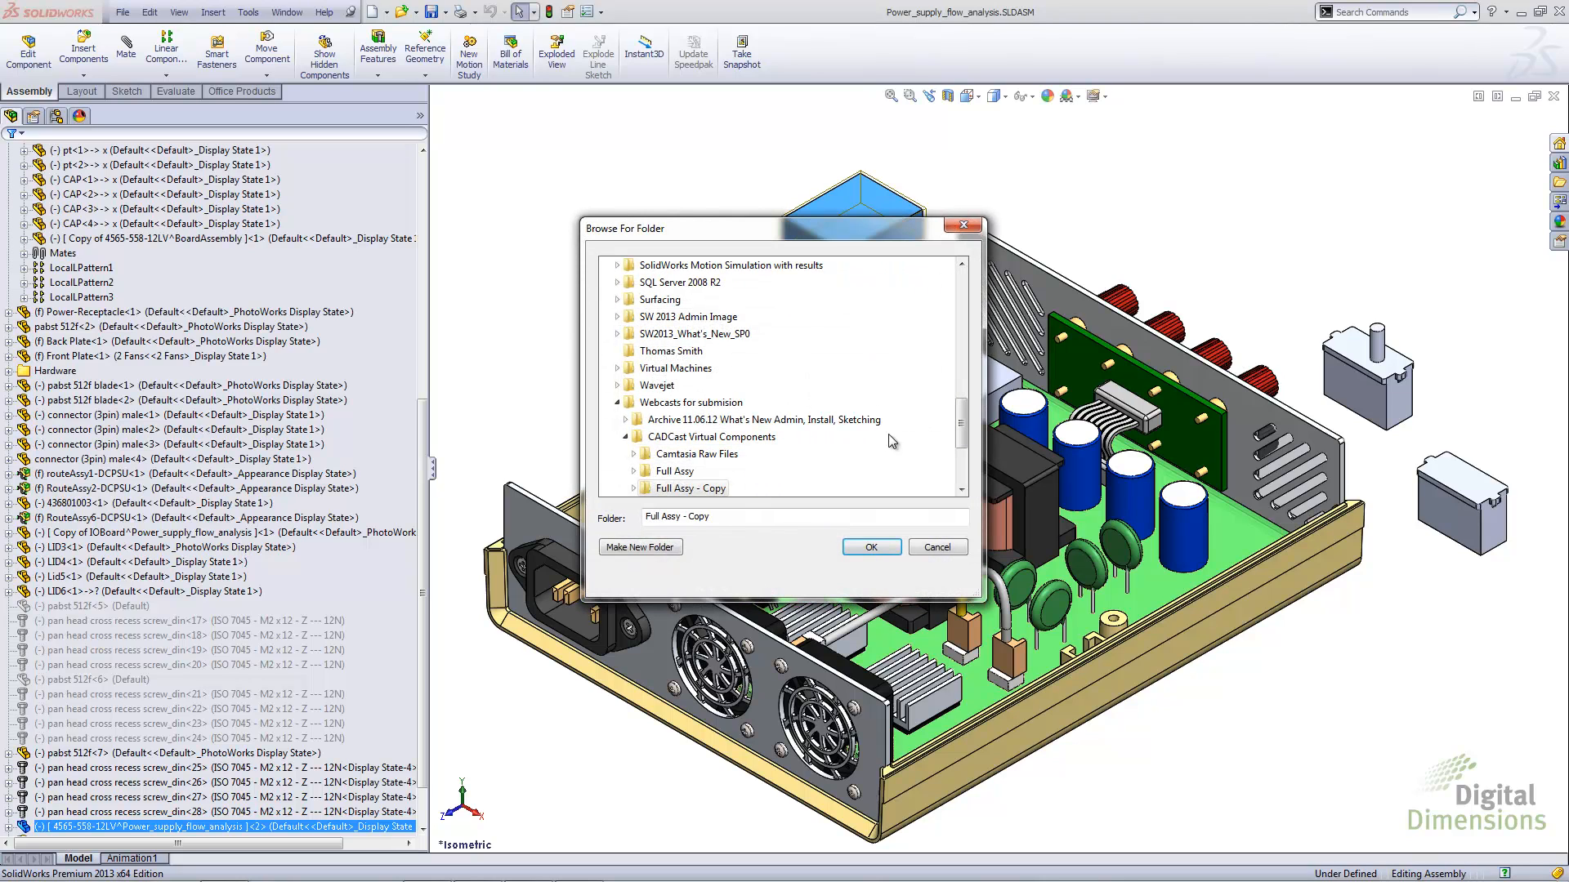
click(664, 446)
click(869, 548)
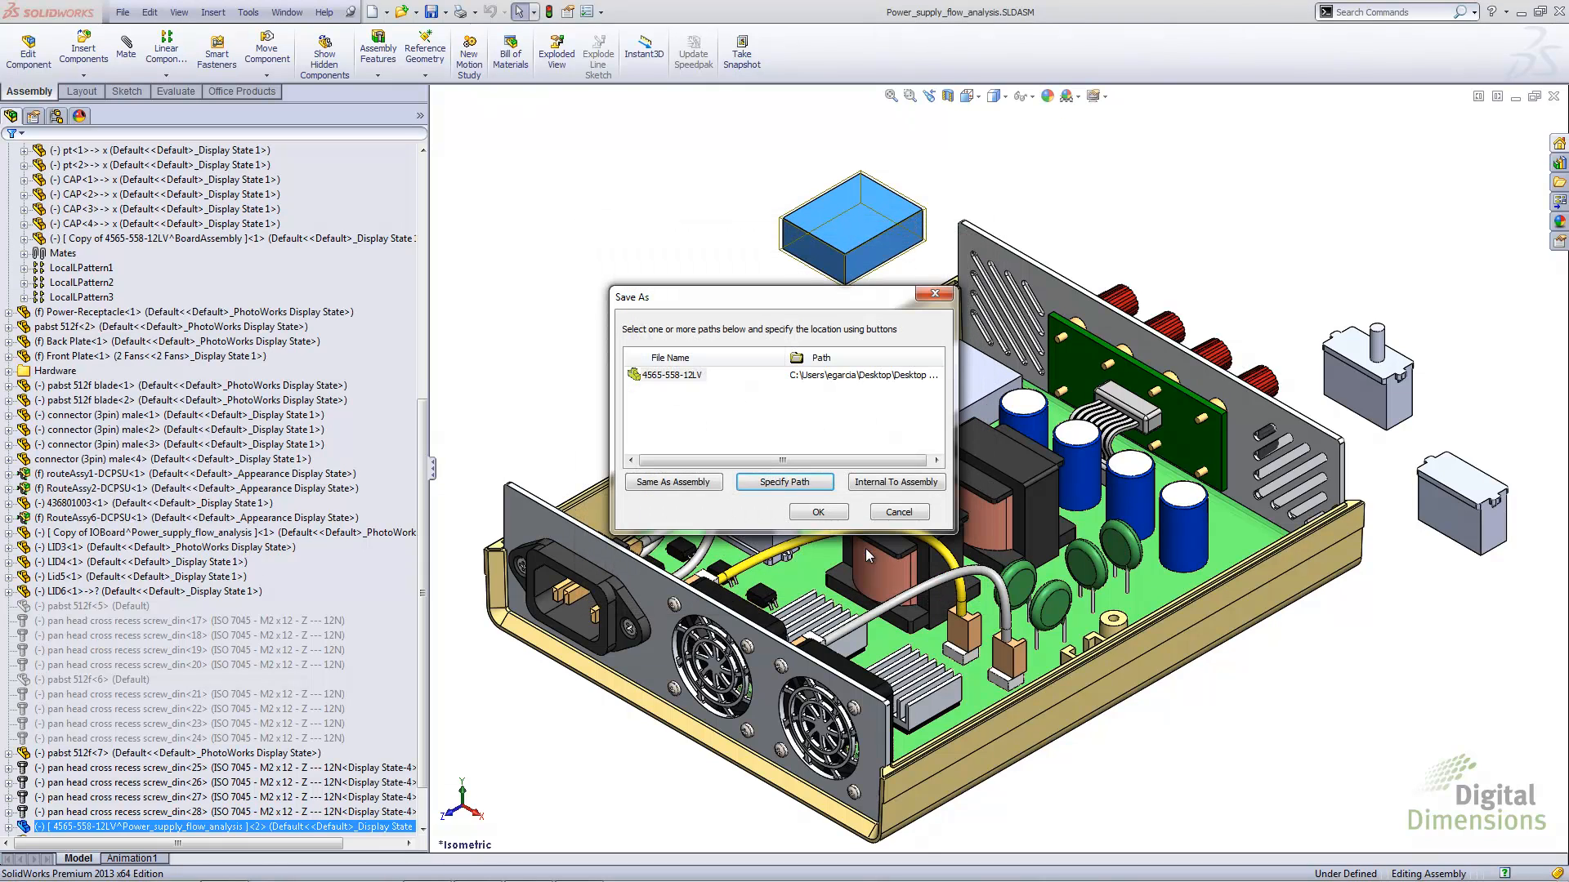
click(825, 513)
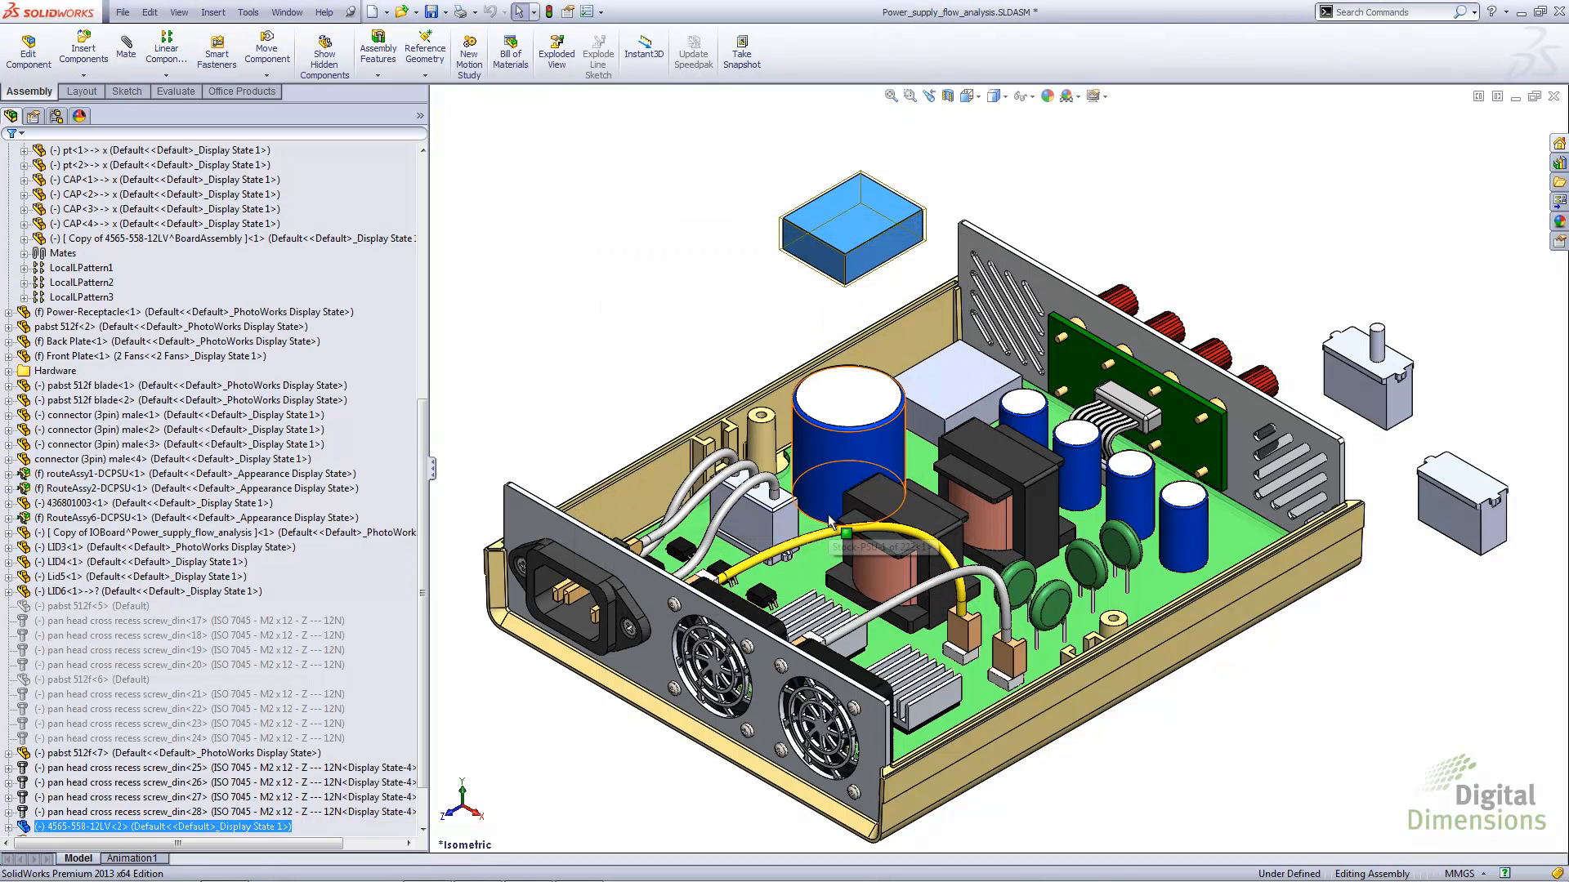
scroll(120, 782, down, 2)
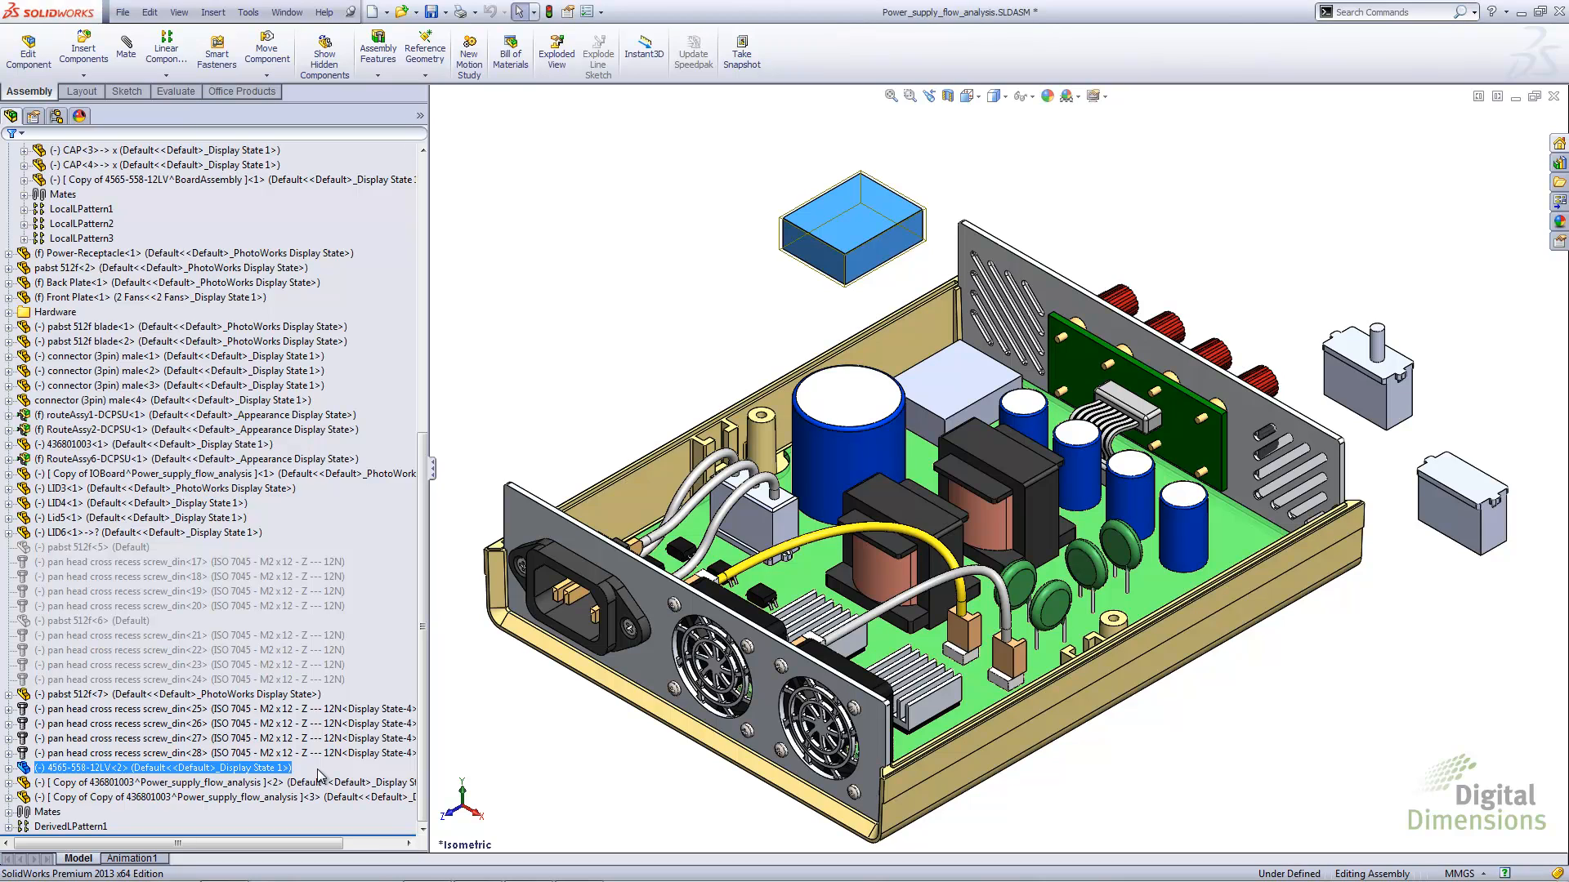
click(510, 430)
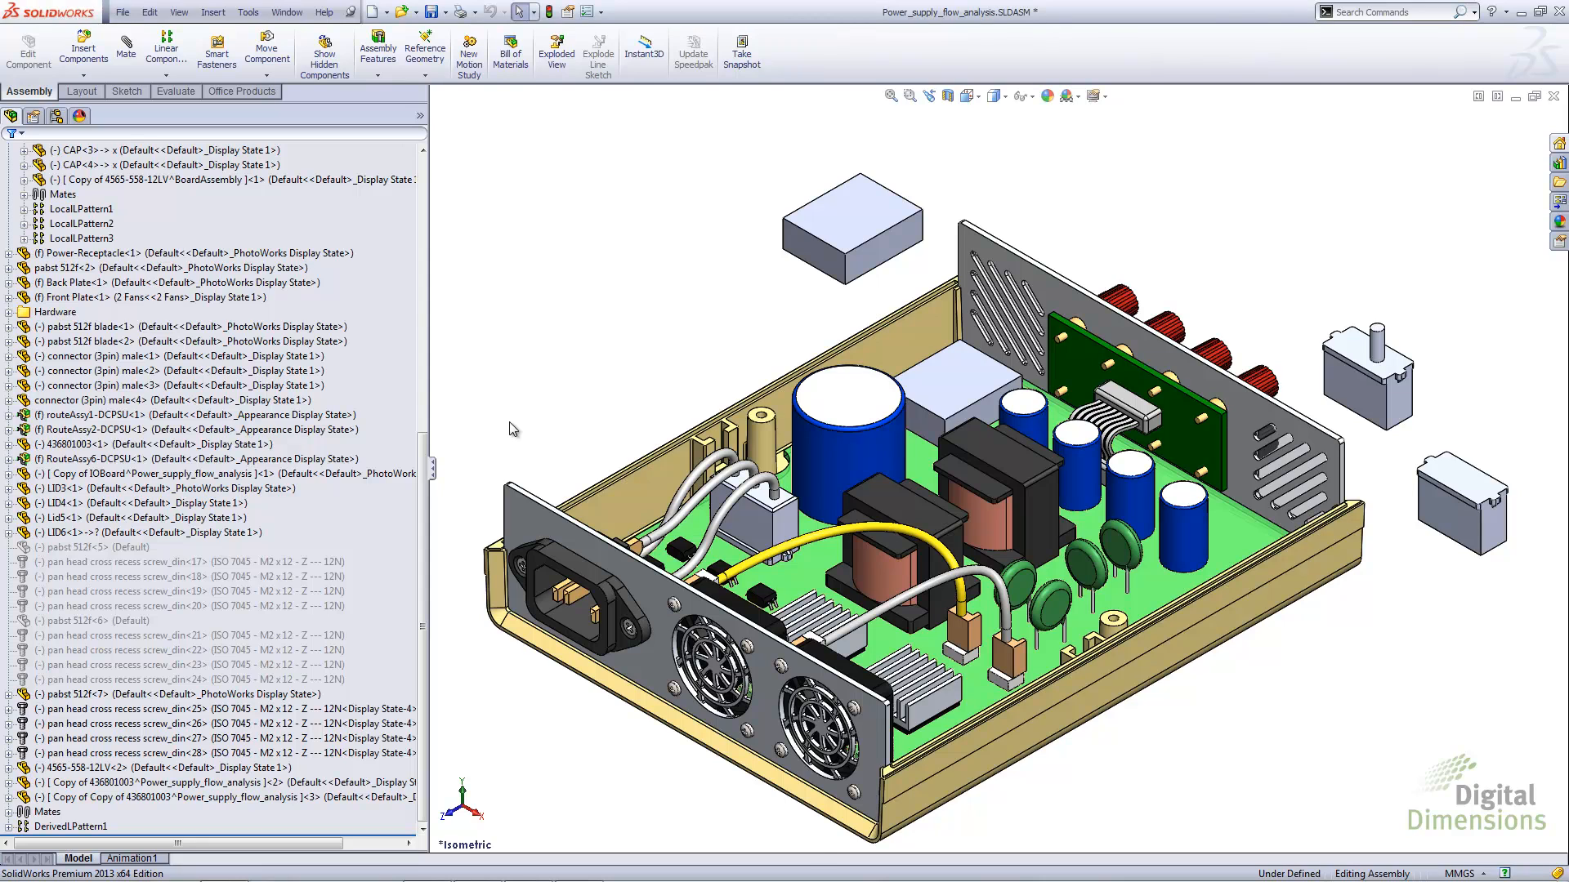